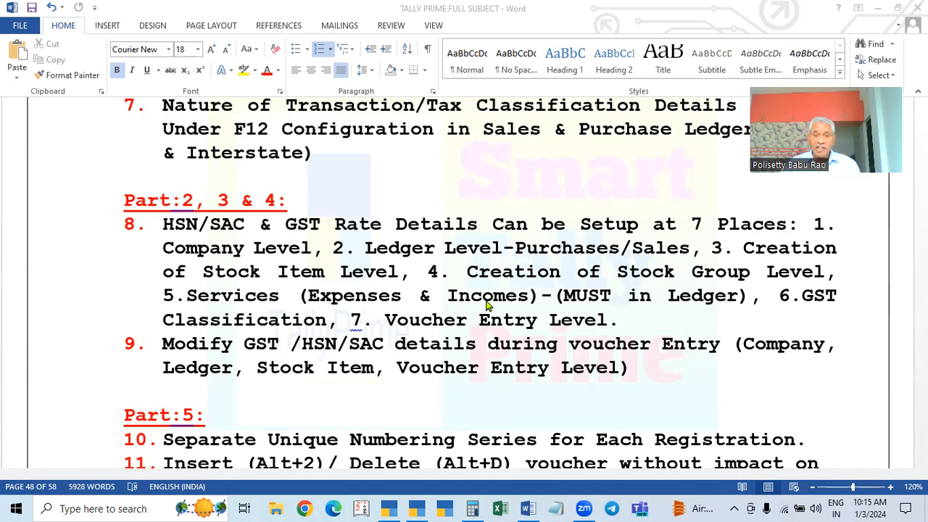
# Review the Tally Prime 3.0 feature notes in Parts 2 to 5 on HSN/GST rate setup and voucher numbering series.
pyautogui.scroll(-1, 323, 263)
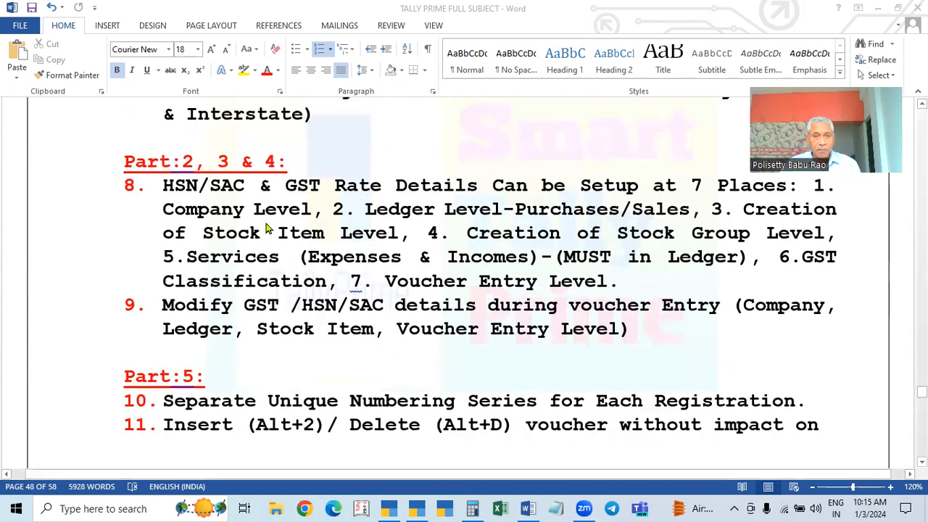
pyautogui.scroll(1, 513, 328)
pyautogui.scroll(-2, 513, 328)
pyautogui.scroll(2, 513, 328)
pyautogui.scroll(-4, 513, 327)
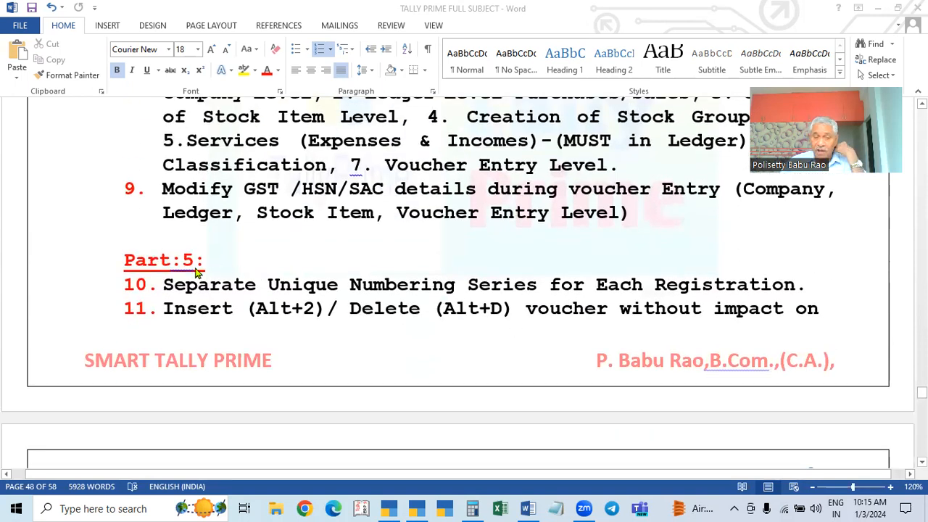
pyautogui.scroll(-1, 565, 297)
pyautogui.scroll(-2, 558, 304)
pyautogui.scroll(3, 556, 307)
pyautogui.scroll(-1, 556, 307)
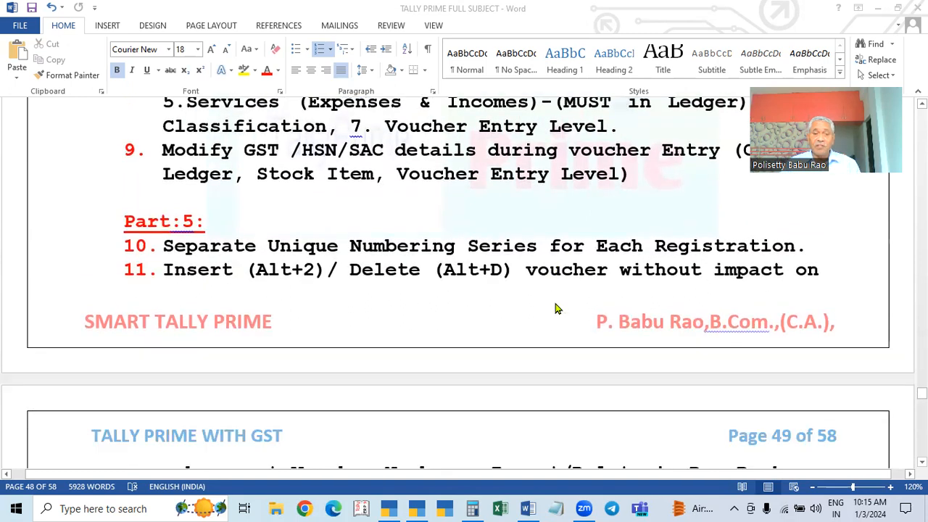
pyautogui.scroll(-1, 556, 308)
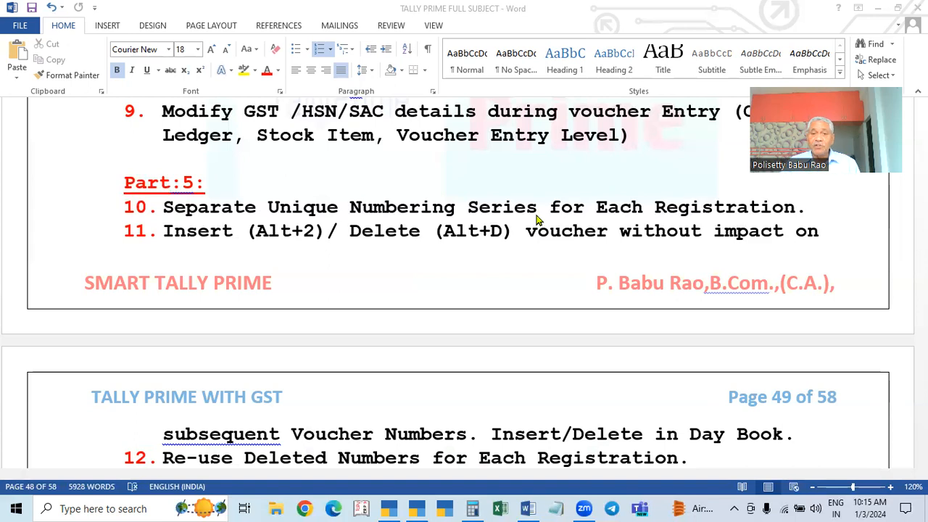
pyautogui.scroll(1, 537, 219)
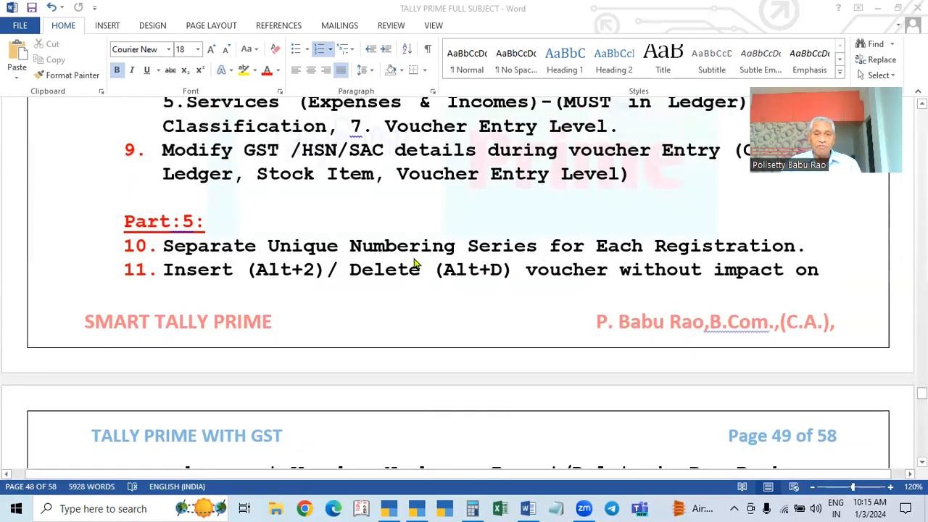
pyautogui.scroll(2, 238, 265)
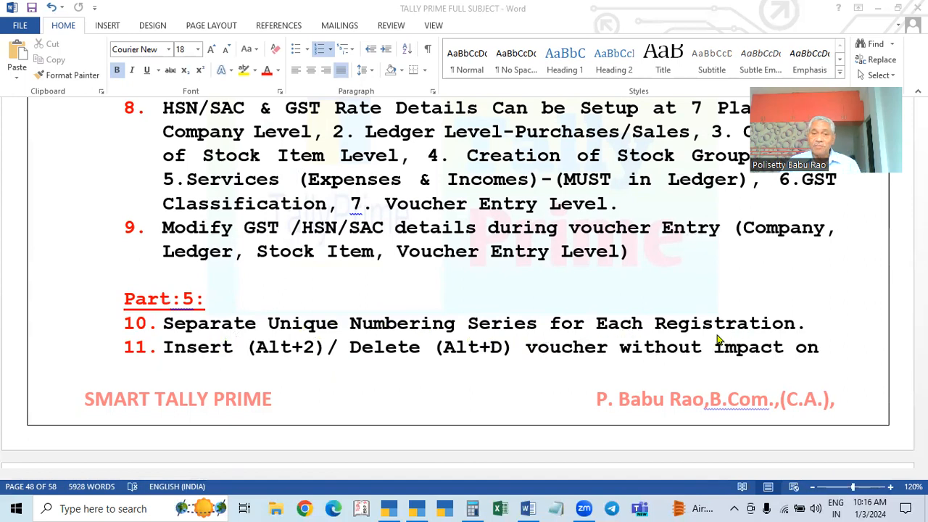
# Review the special features of Tally Prime Release 3.0 & 3.0.1 from Part 1 through to the Part 5 numbering points.
pyautogui.scroll(5, 717, 340)
pyautogui.scroll(5, 716, 337)
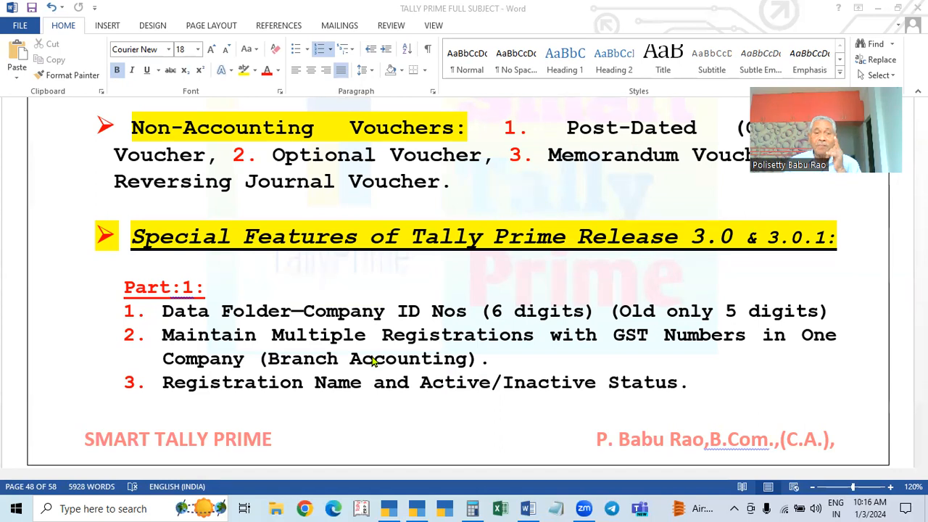
pyautogui.scroll(-4, 380, 384)
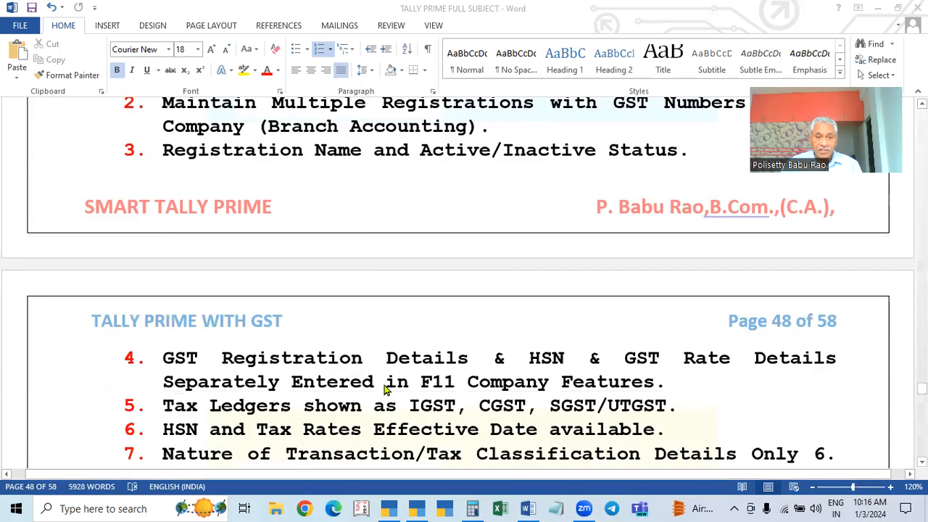
pyautogui.scroll(2, 384, 389)
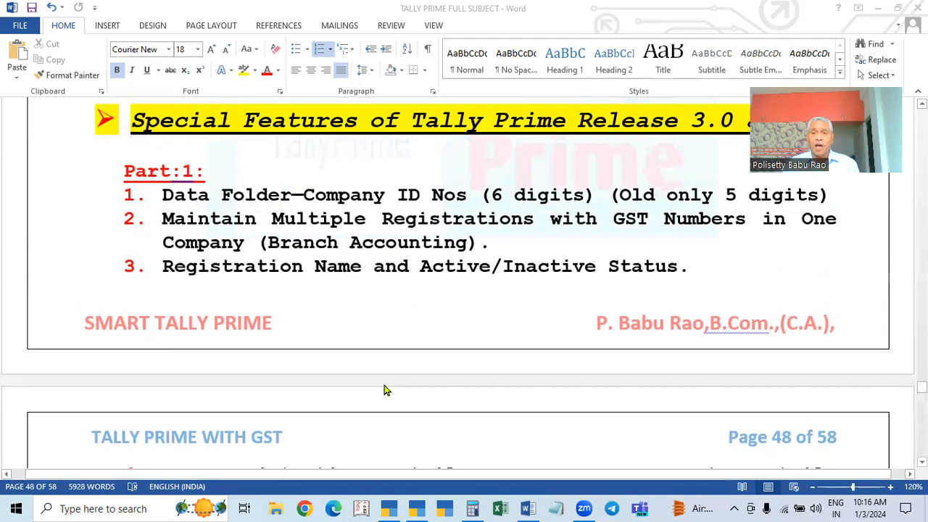
pyautogui.scroll(1, 385, 389)
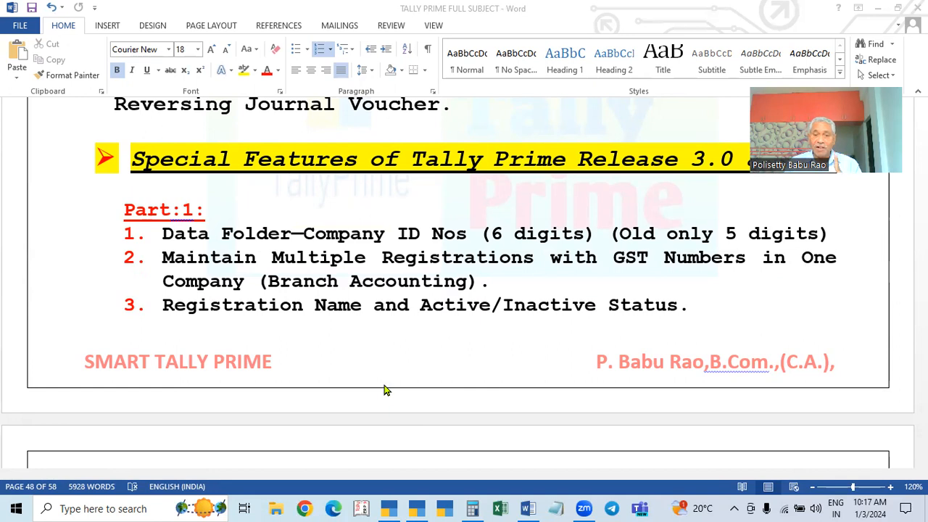
pyautogui.scroll(-2, 390, 394)
pyautogui.scroll(2, 389, 393)
pyautogui.scroll(-3, 397, 399)
pyautogui.scroll(-5, 403, 408)
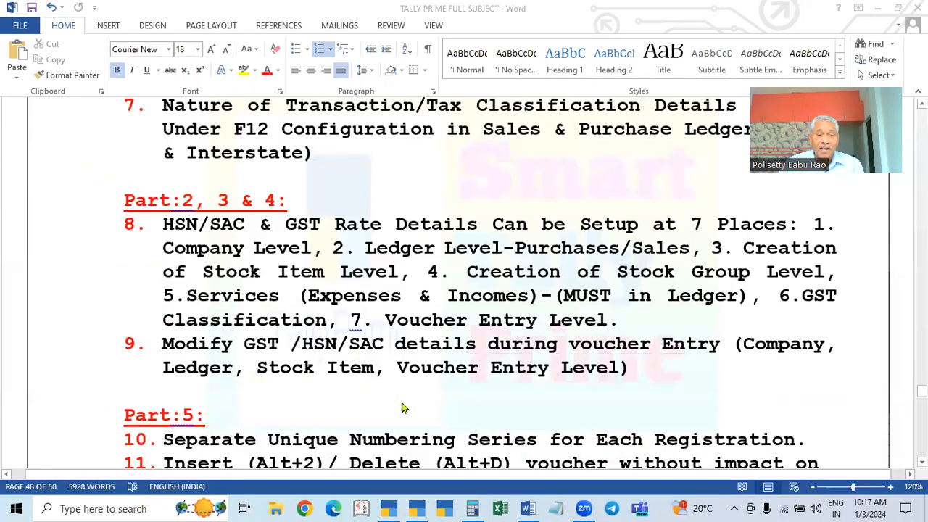
pyautogui.scroll(-1, 403, 408)
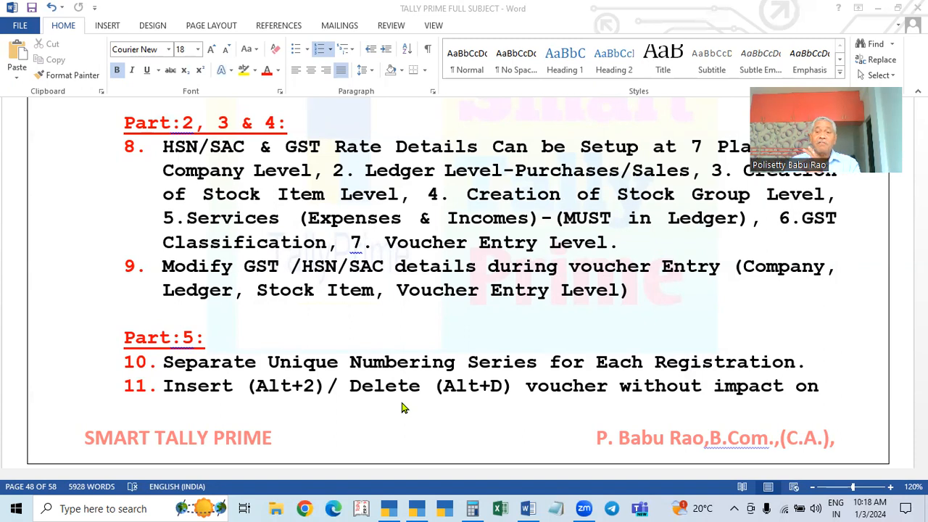
pyautogui.scroll(1, 404, 408)
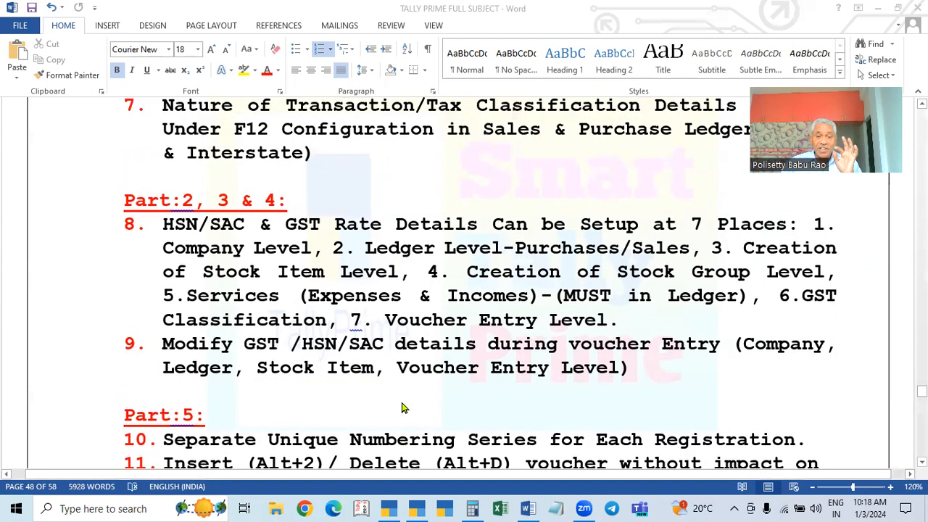
pyautogui.scroll(-1, 403, 408)
# Switch to TallyPrime with the TALLY PRIME 2.1 [23-24] company and open its Day Book.
pyautogui.moveTo(388, 508)
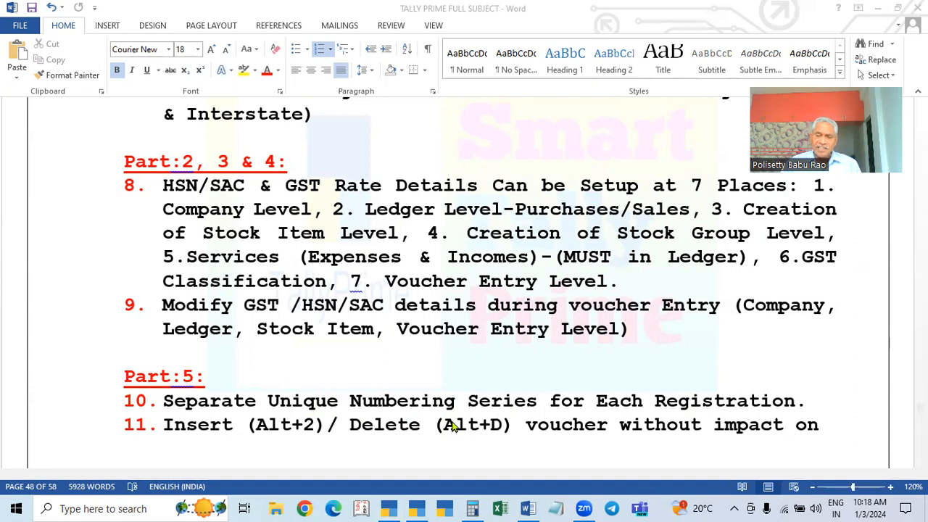
pyautogui.click(386, 508)
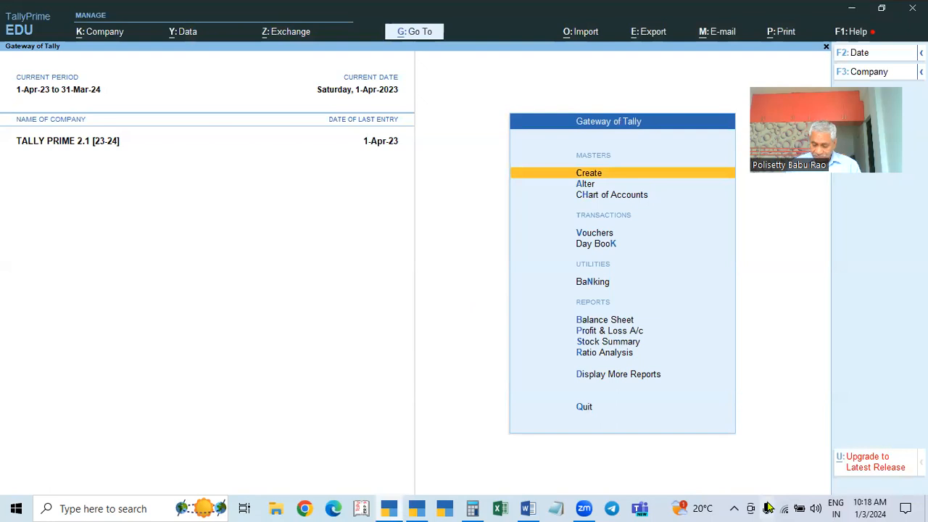
pyautogui.press('Down')
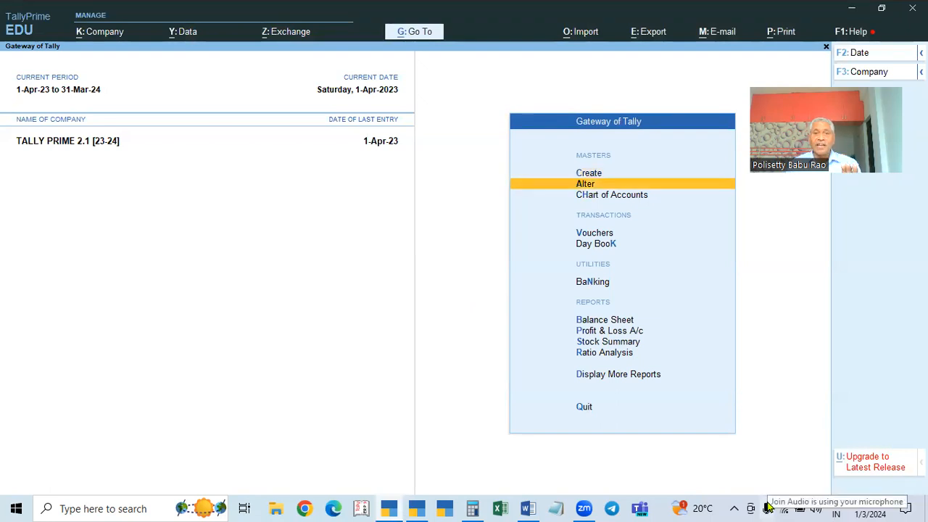
pyautogui.press('Up')
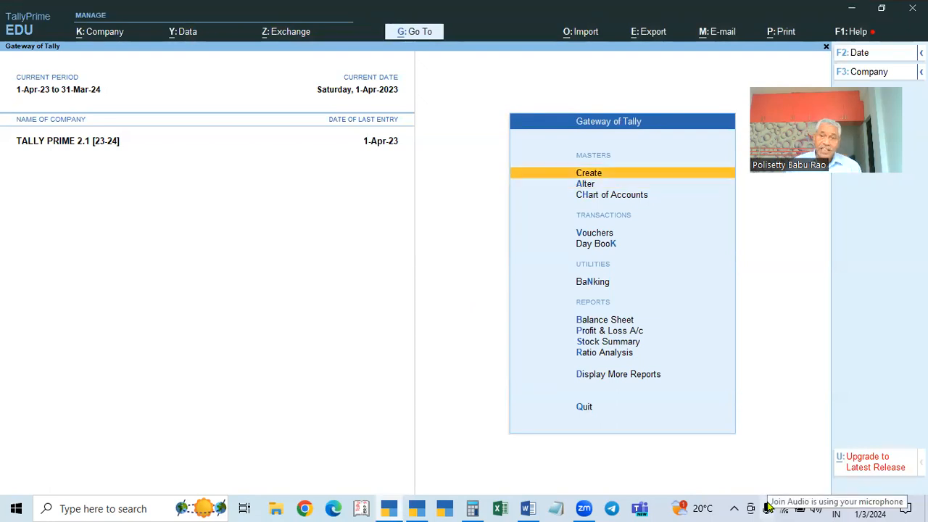
pyautogui.press('Down')
pyautogui.press('Down')
pyautogui.press('Down')
pyautogui.press('Down')
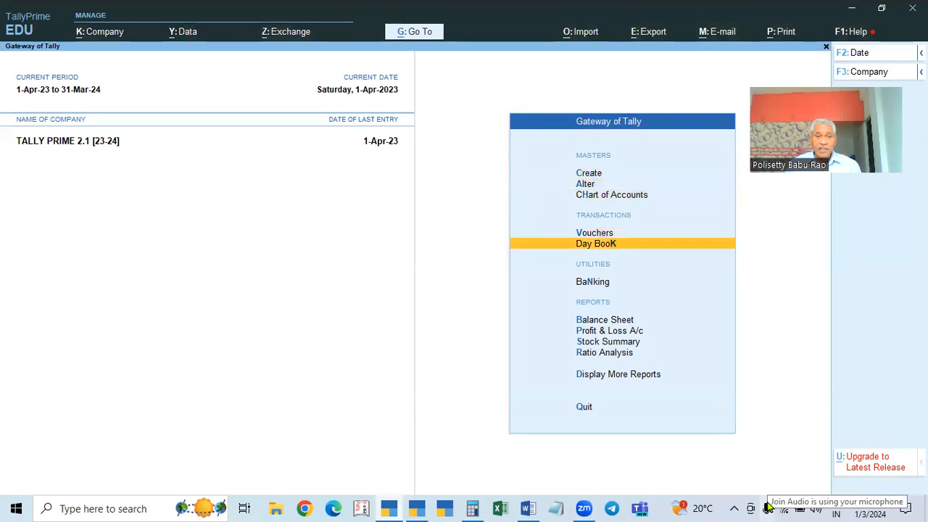
pyautogui.press('Return')
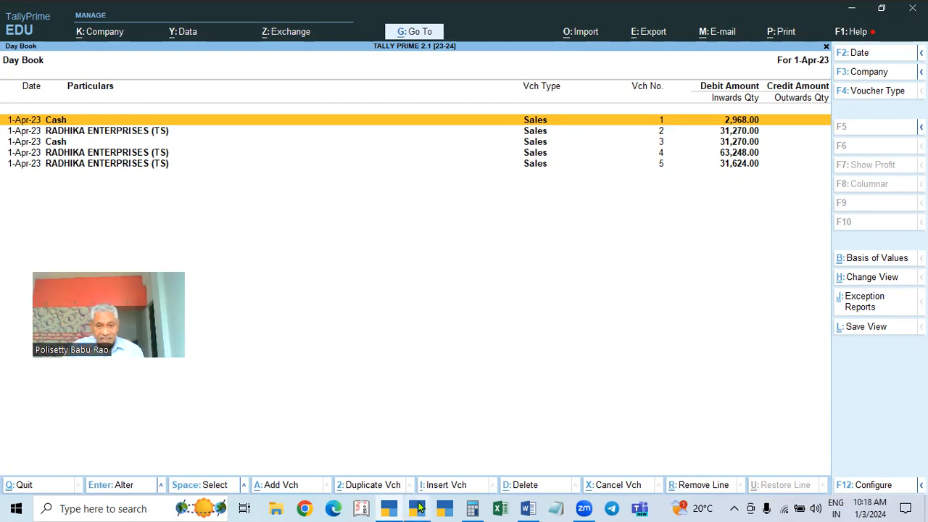
# Switch to the TallyPrime window with the Unique Voucher Number Series company and open its Day Book.
pyautogui.press('Escape')
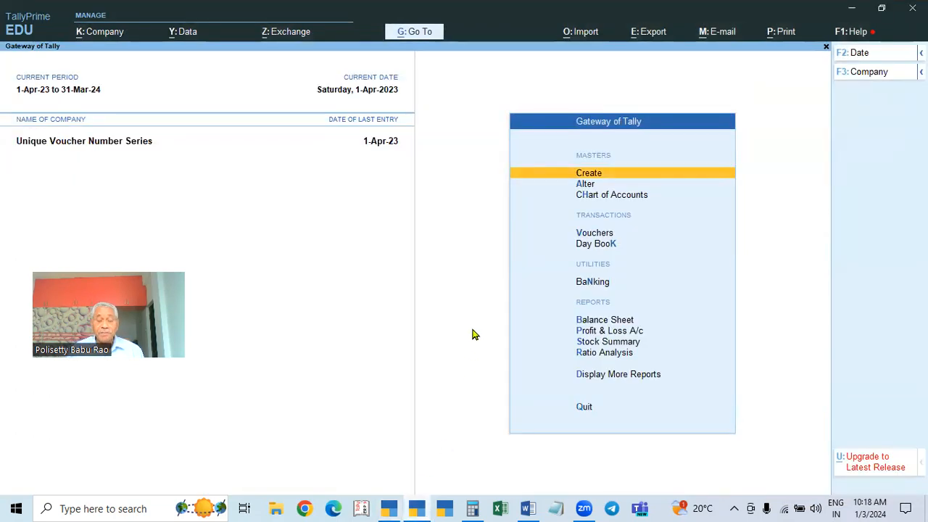
pyautogui.press('Down')
pyautogui.press('Down')
pyautogui.press('Down')
pyautogui.press('Down')
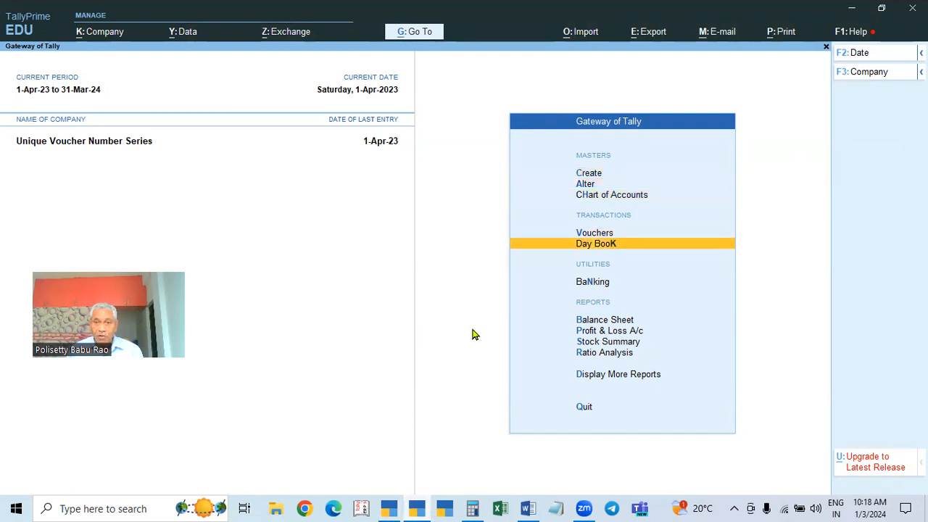
pyautogui.press('Return')
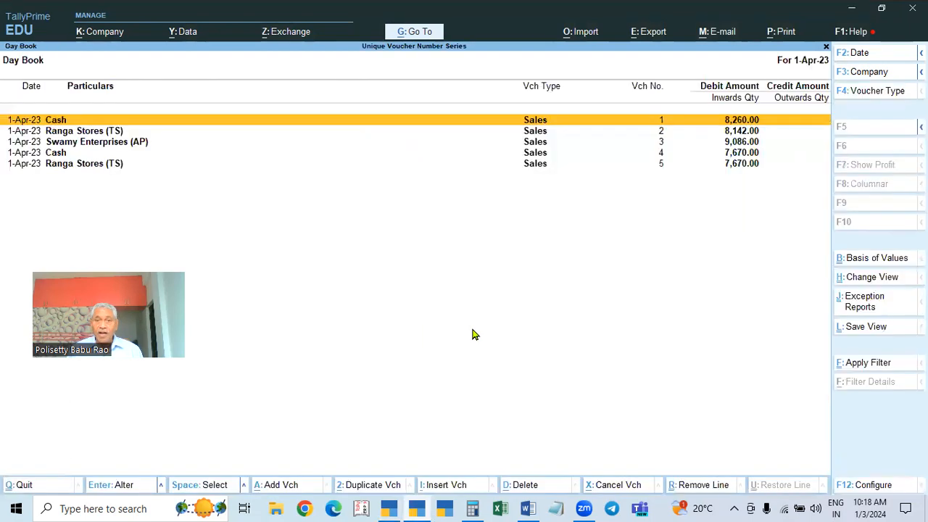
# View sales voucher no. 5 of Ranga Stores (TS) from the Day Book and close it without changes.
pyautogui.click(662, 166)
pyautogui.press('Return')
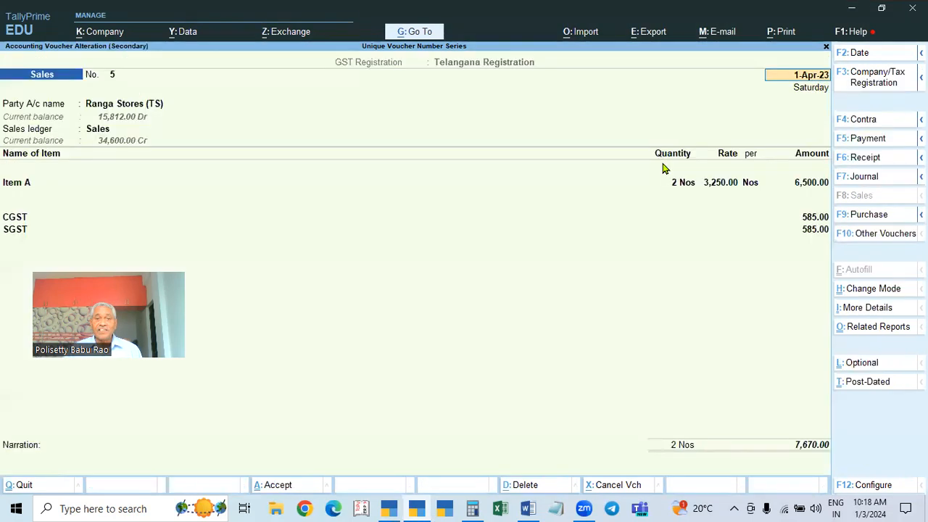
pyautogui.press('Escape')
pyautogui.press('y')
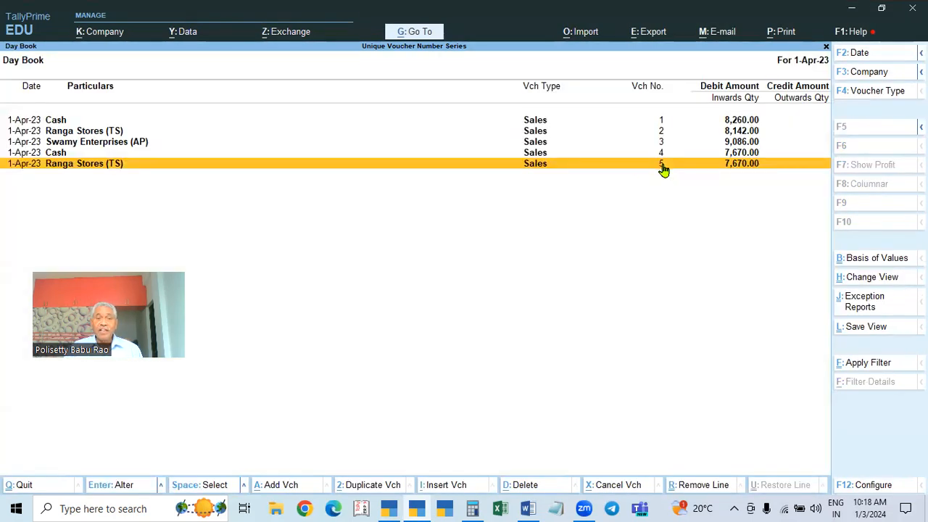
# Return to the TALLY PRIME 2.1 [23-24] company, leave its Day Book and bring up the voucher types for alteration.
pyautogui.click(389, 508)
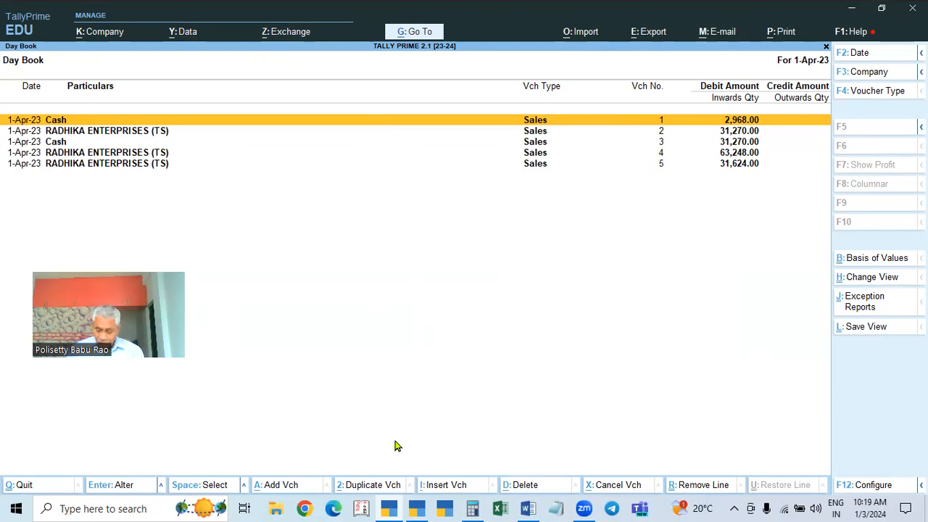
pyautogui.press('Escape')
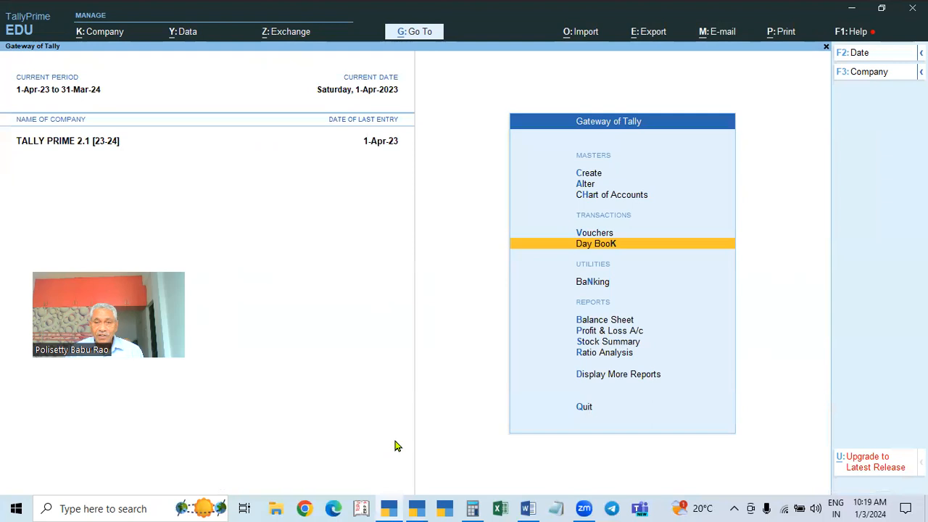
pyautogui.press('Up')
pyautogui.press('Up')
pyautogui.press('Up')
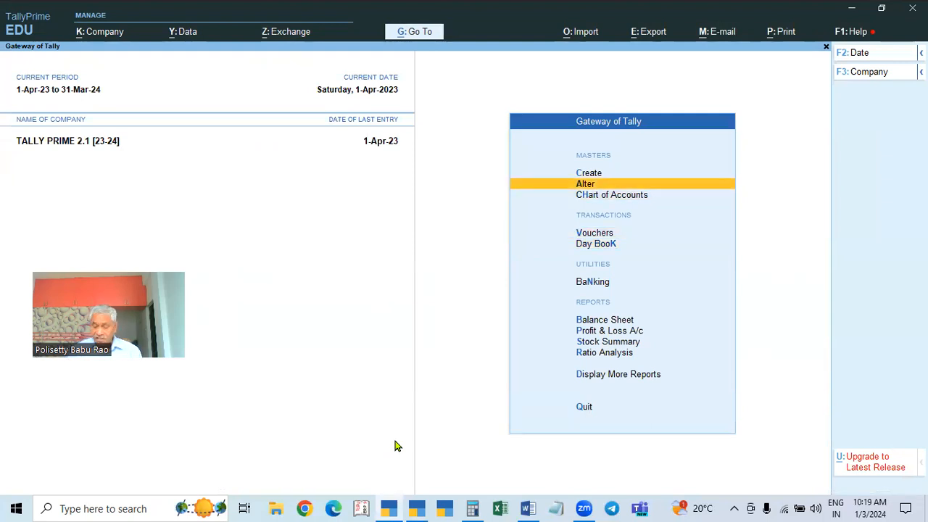
pyautogui.press('Return')
pyautogui.press('Down')
pyautogui.press('Down')
pyautogui.press('Down')
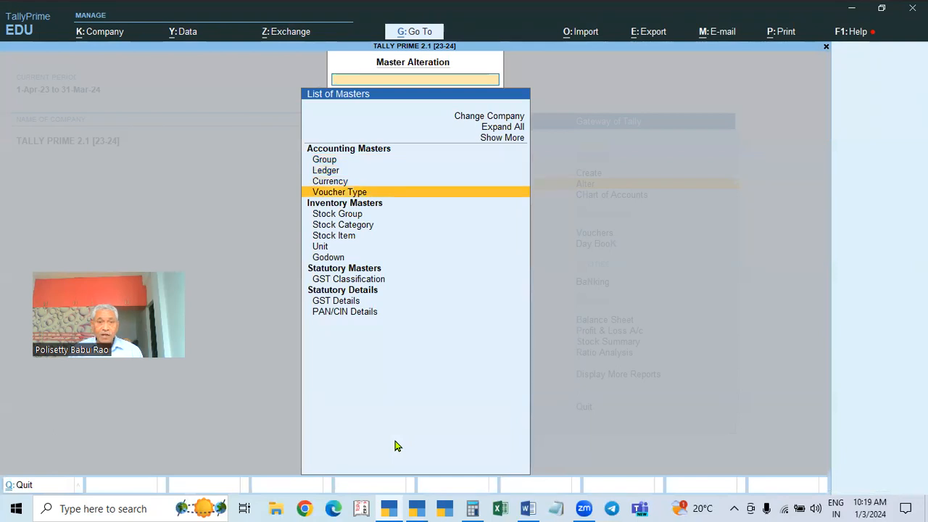
pyautogui.press('Return')
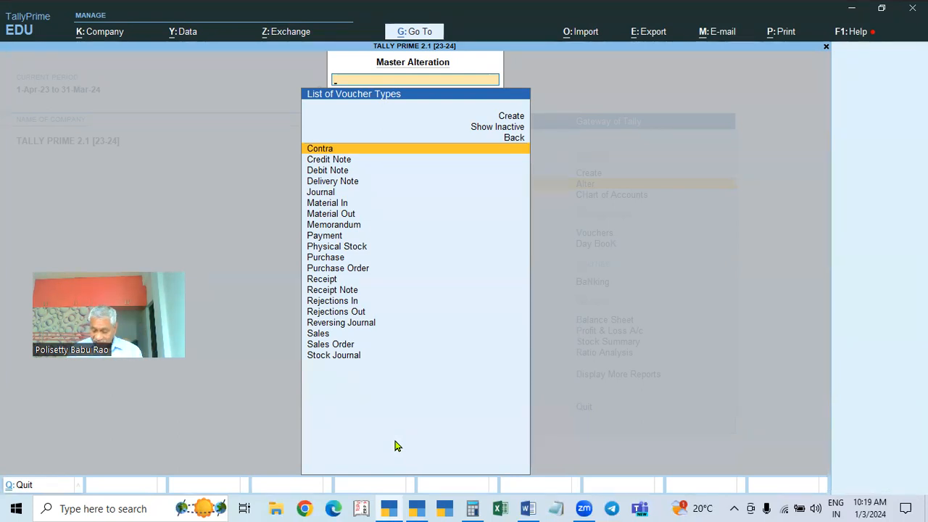
# Open the Sales voucher type for alteration.
pyautogui.press('Down')
pyautogui.press('Down')
pyautogui.press('Down')
pyautogui.press('Down')
pyautogui.press('Down')
pyautogui.press('Down')
pyautogui.press('Down')
pyautogui.press('Down')
pyautogui.press('Down')
pyautogui.press('Down')
pyautogui.press('Down')
pyautogui.press('Down')
pyautogui.press('Down')
pyautogui.press('Down')
pyautogui.press('Down')
pyautogui.press('Down')
pyautogui.press('Down')
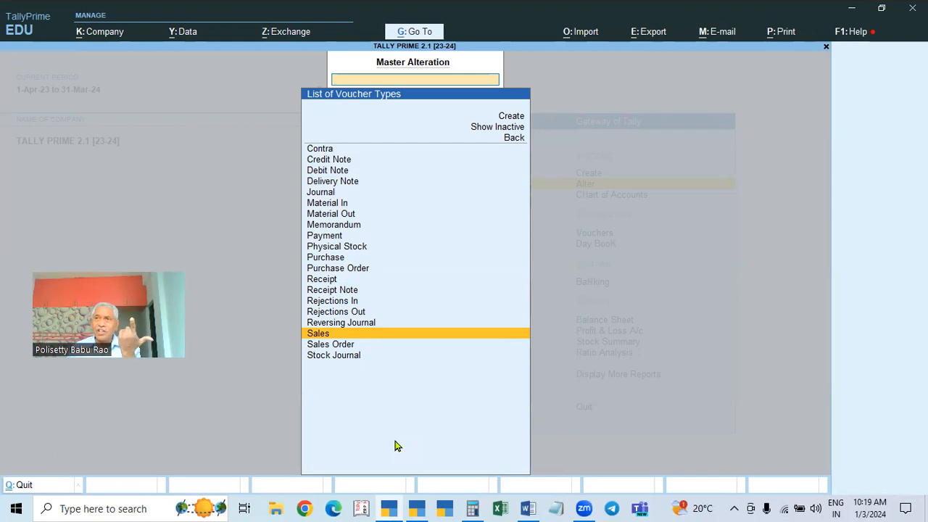
pyautogui.press('Return')
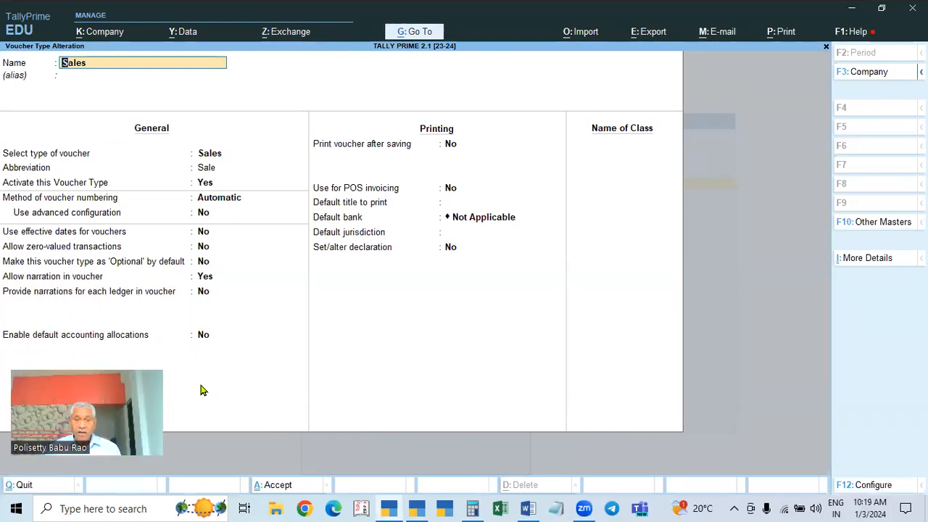
# Keep the Automatic numbering method for the Sales voucher type and enable its advanced configuration.
pyautogui.press('Return')
pyautogui.press('Return')
pyautogui.press('Return')
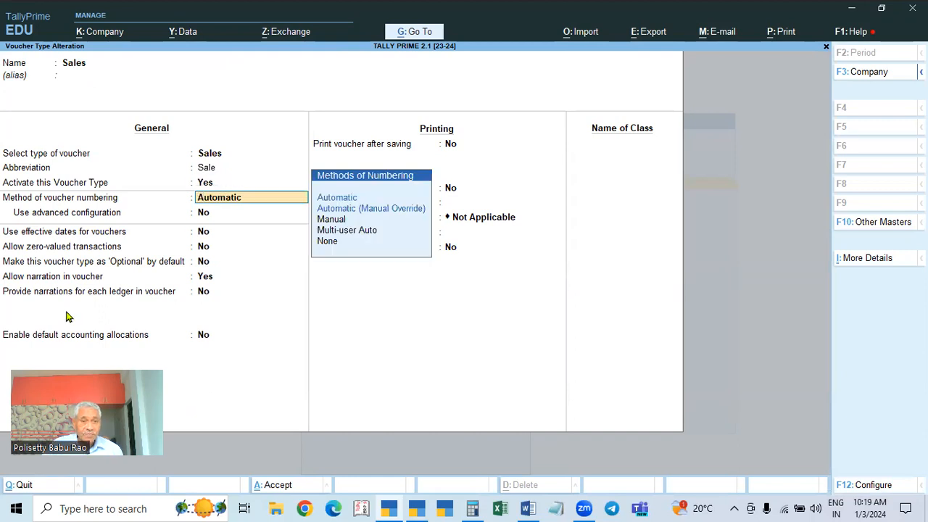
pyautogui.click(227, 220)
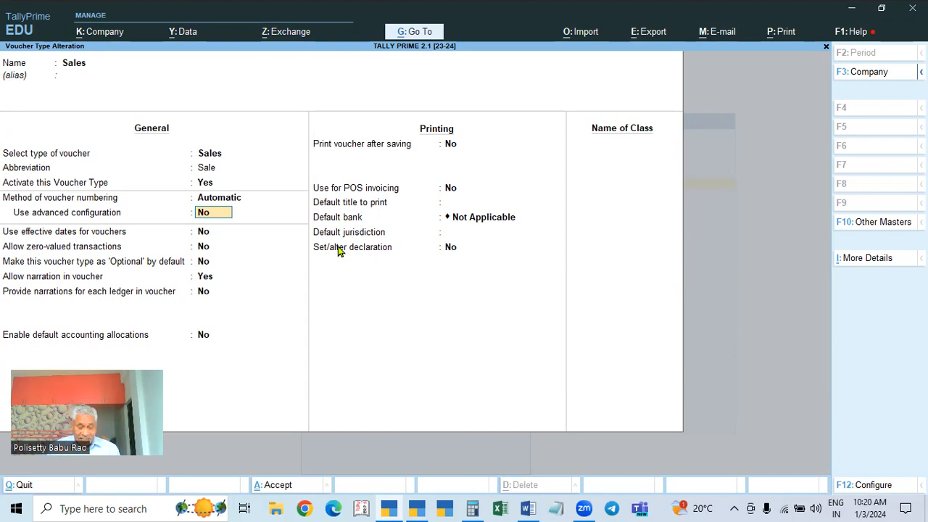
pyautogui.write('y')
pyautogui.press('Return')
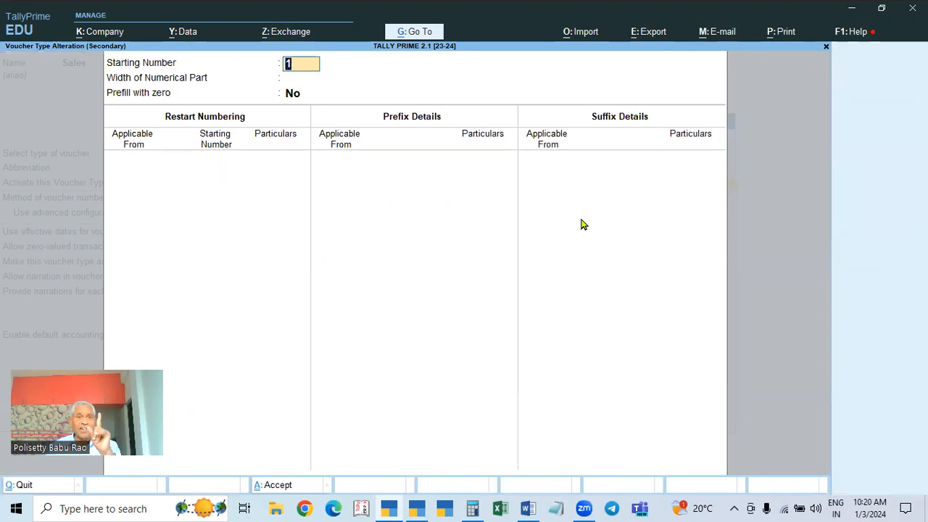
# Use starting number 1, set the width of the numerical part to 3 and turn on prefilling with zero.
pyautogui.press('Return')
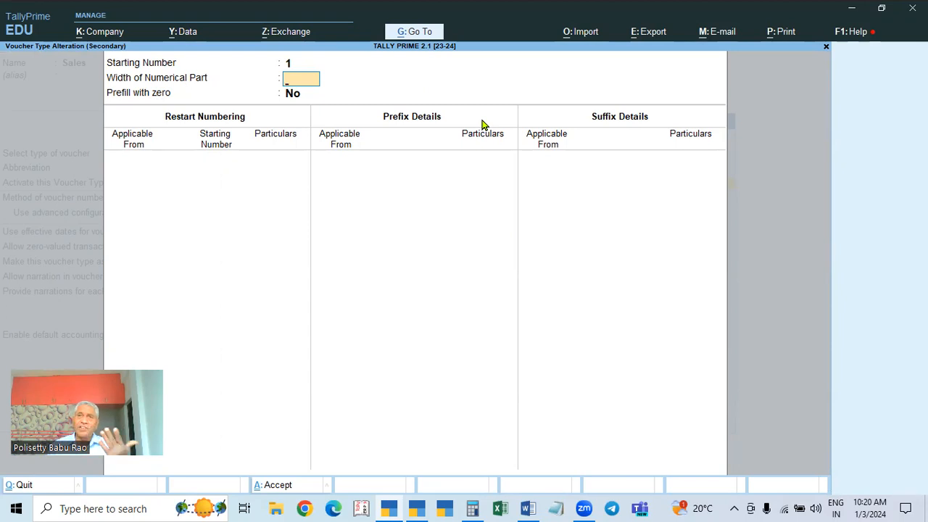
pyautogui.write('3')
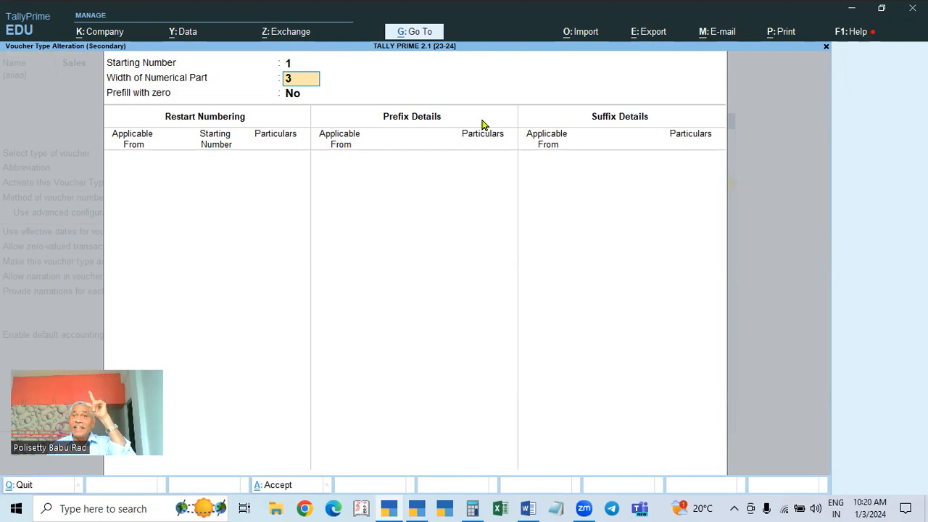
pyautogui.press('Return')
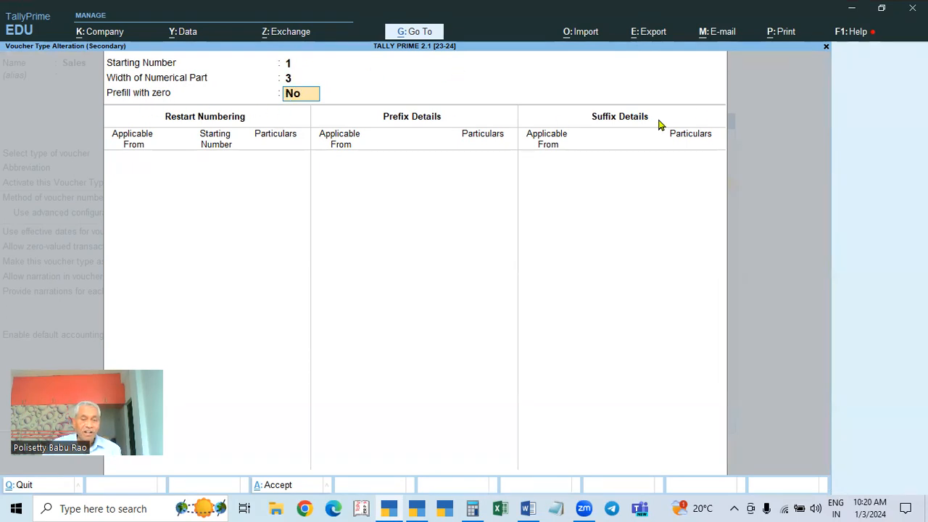
pyautogui.write('y')
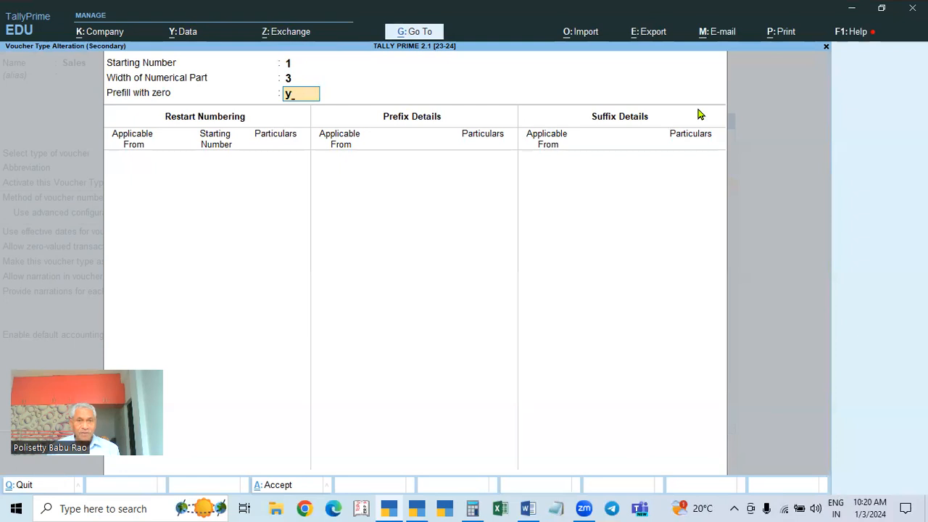
pyautogui.press('Return')
# Restart the numbering yearly from 1-Apr-23 with starting number 1.
pyautogui.write('1-4')
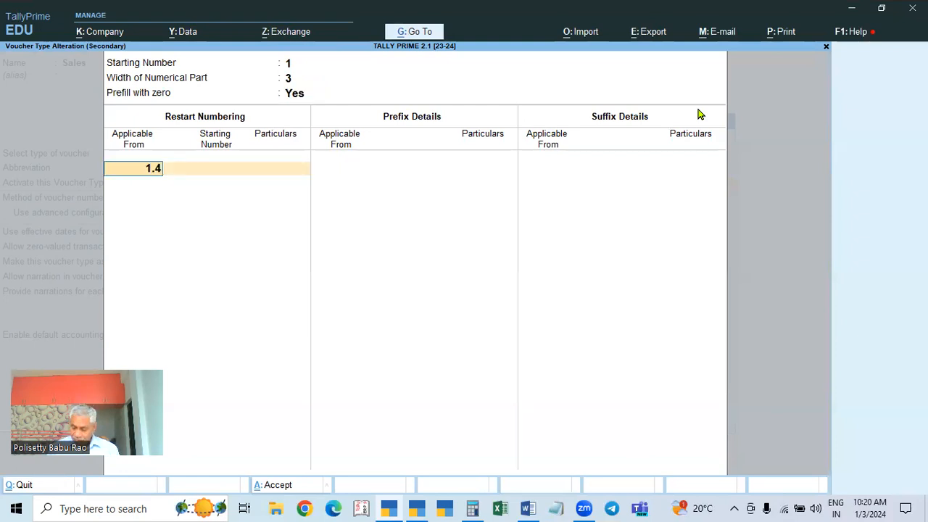
pyautogui.press('Return')
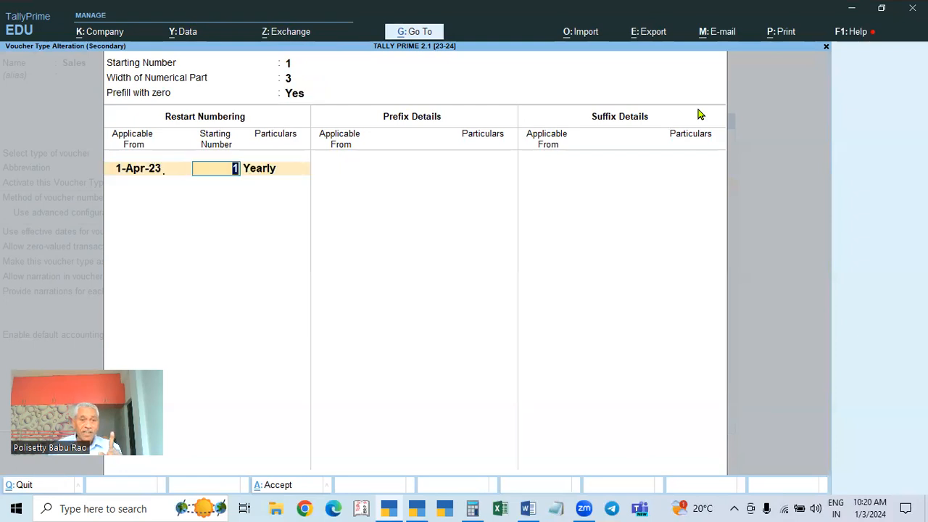
pyautogui.press('Return')
pyautogui.press('Return')
# Add the prefix TP/ to the voucher number, applicable from 1-Apr-23.
pyautogui.write('1-4')
pyautogui.press('Return')
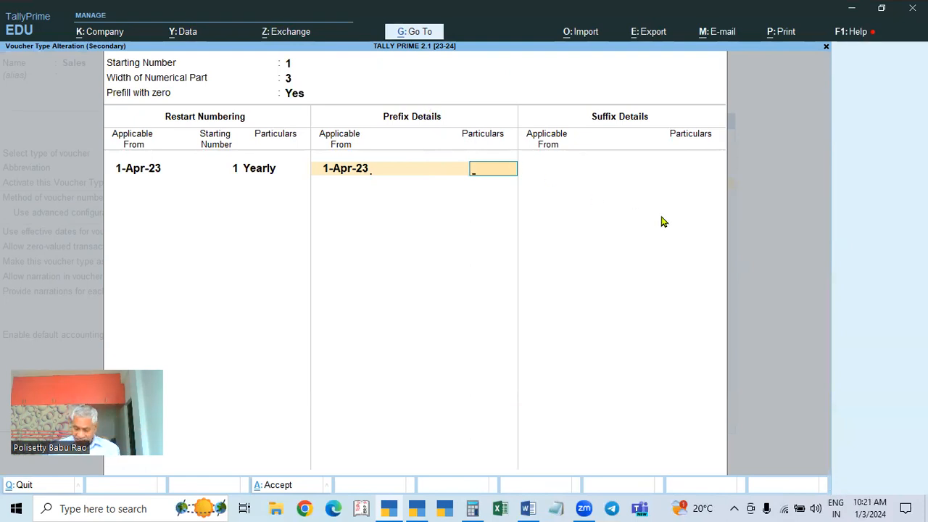
pyautogui.write('TP')
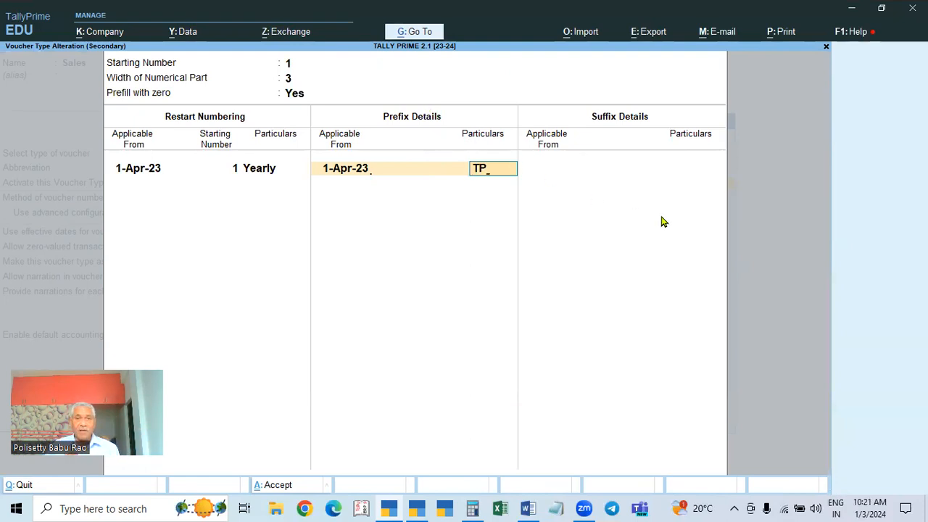
pyautogui.write('/')
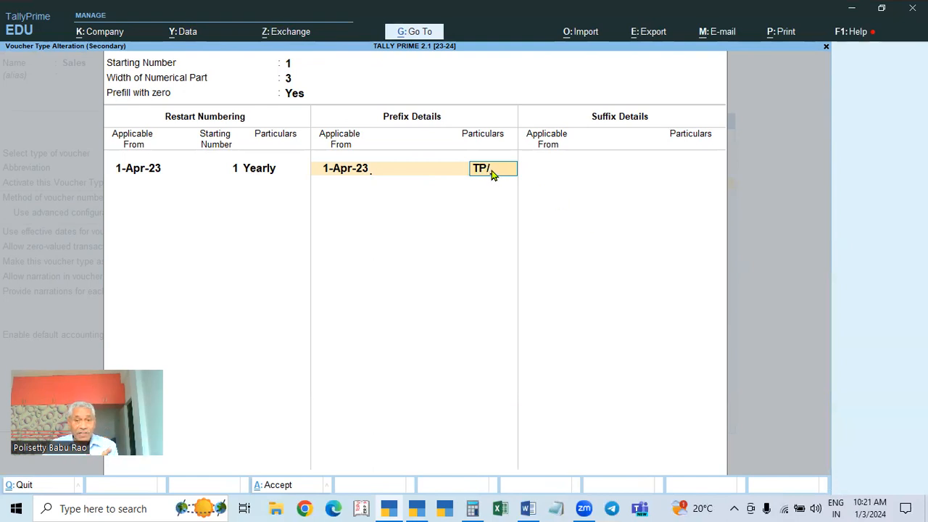
pyautogui.write('+')
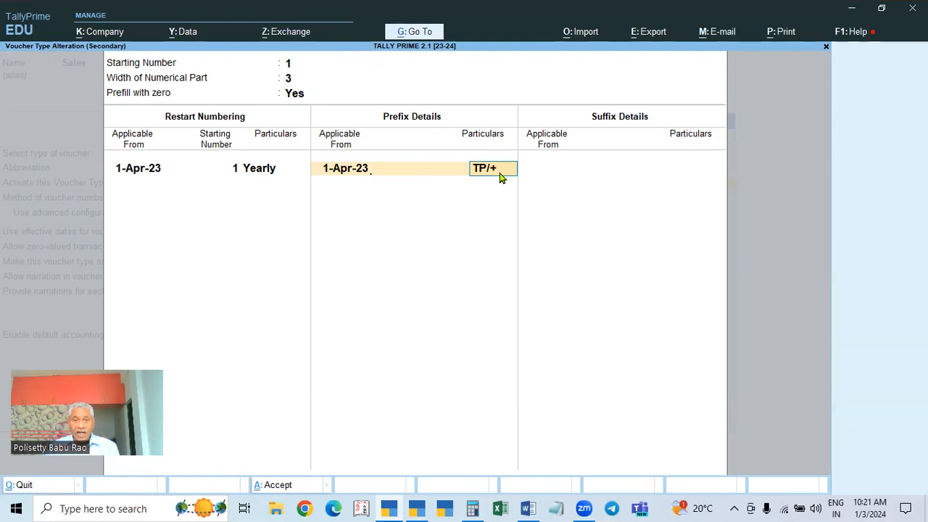
pyautogui.press('BackSpace')
pyautogui.press('Return')
pyautogui.press('Return')
# Add the suffix /23-24 applicable from 1-Apr-23, save the Sales voucher type and return to the Gateway of Tally.
pyautogui.write('1-4')
pyautogui.press('Return')
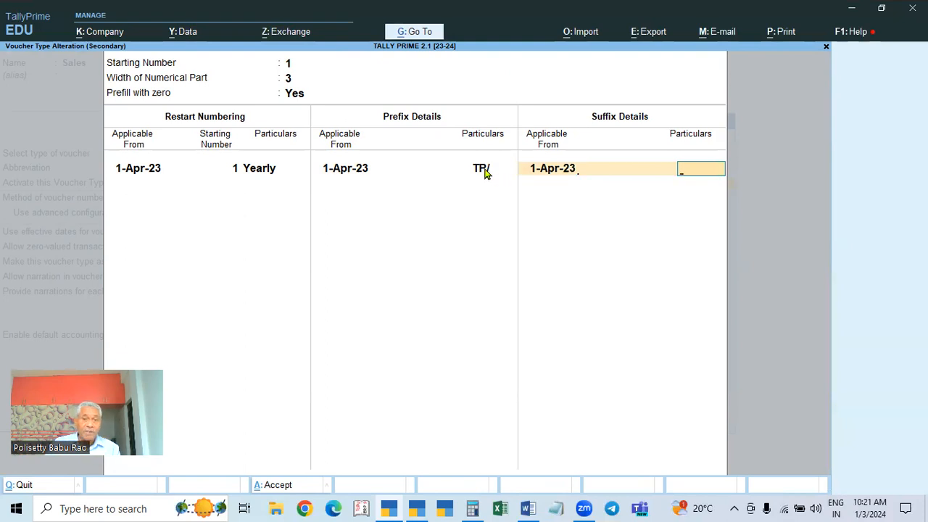
pyautogui.write('/23-24')
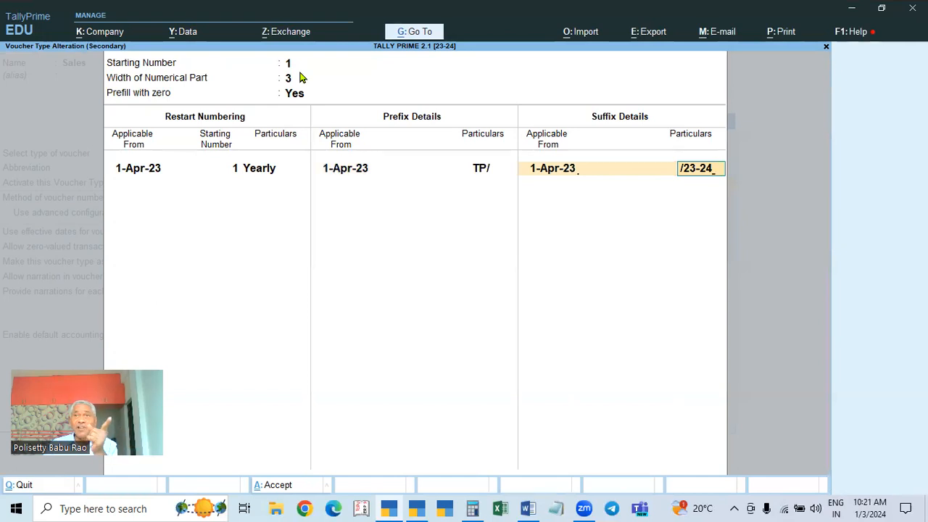
pyautogui.press('Return')
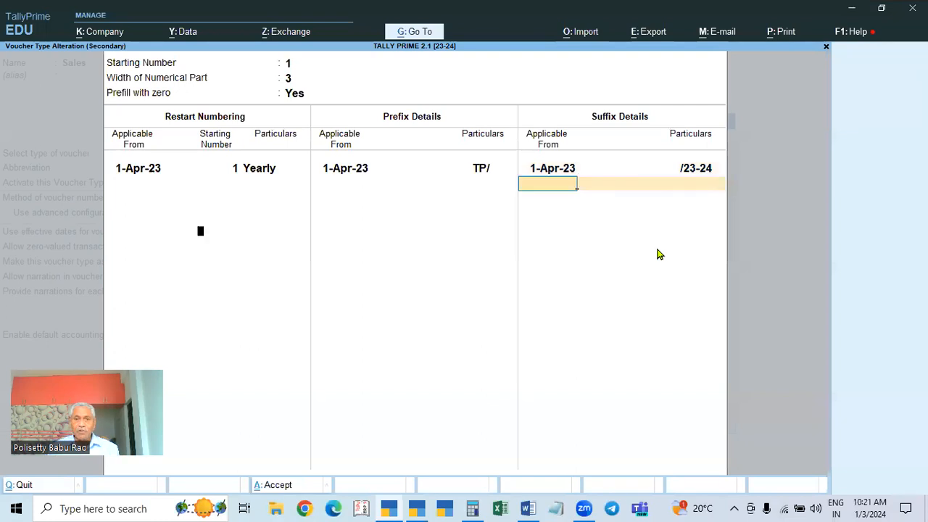
pyautogui.press('Return')
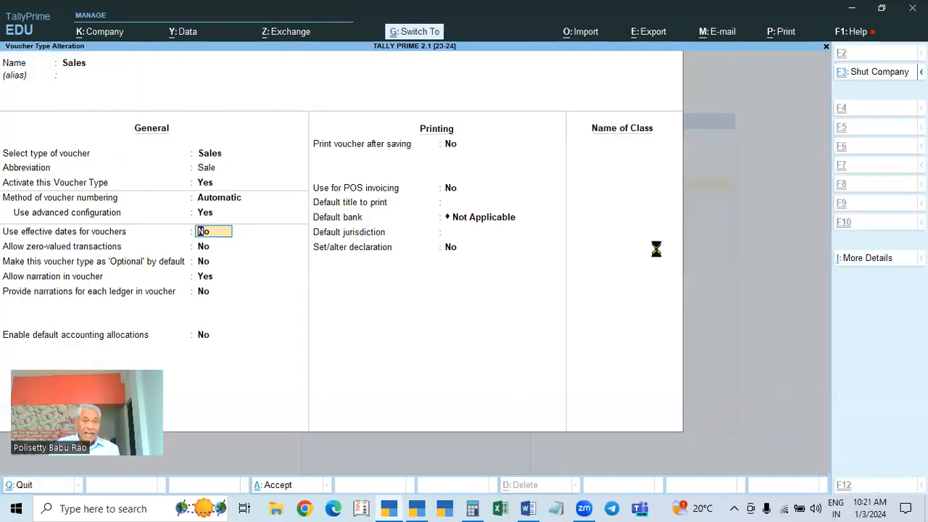
pyautogui.hotkey('ctrl', 'a')
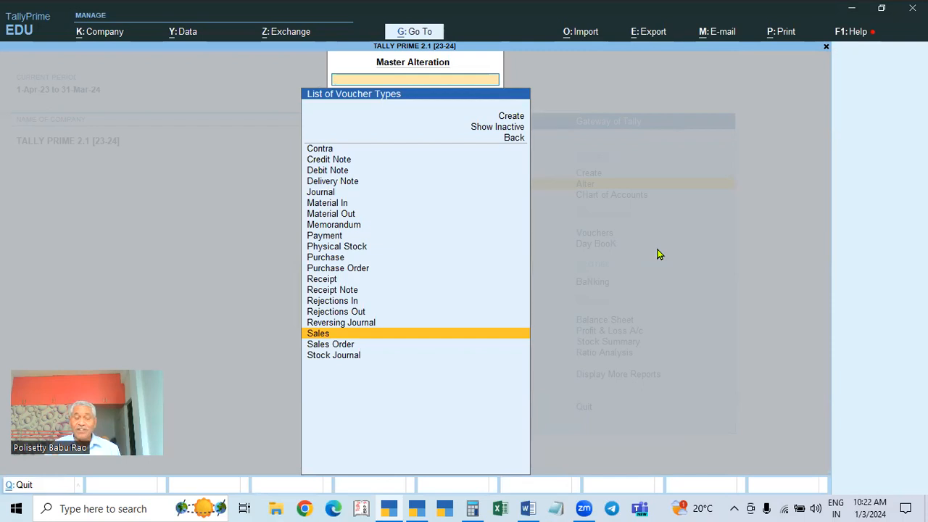
pyautogui.press('Escape')
pyautogui.press('Escape')
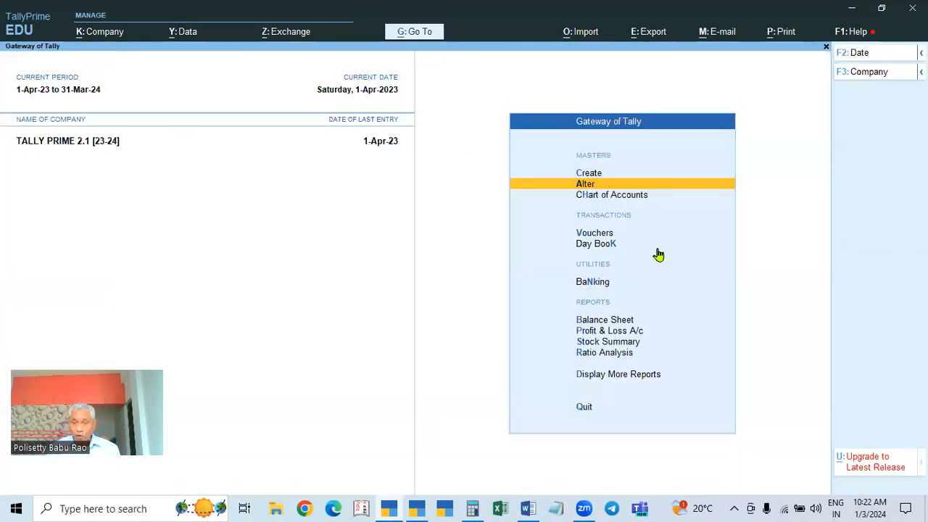
# Bring up a new sales voucher to check its number format and close it without an entry.
pyautogui.press('Down')
pyautogui.press('Down')
pyautogui.press('Return')
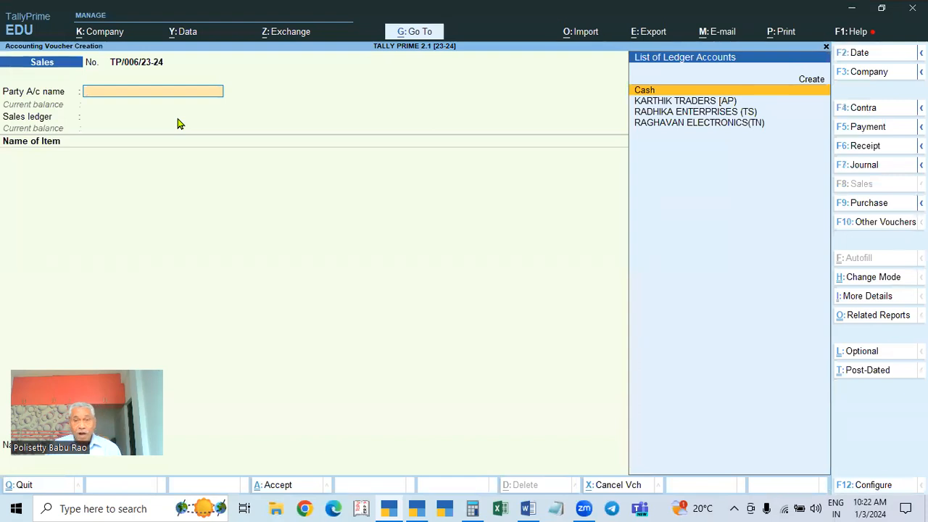
pyautogui.press('Escape')
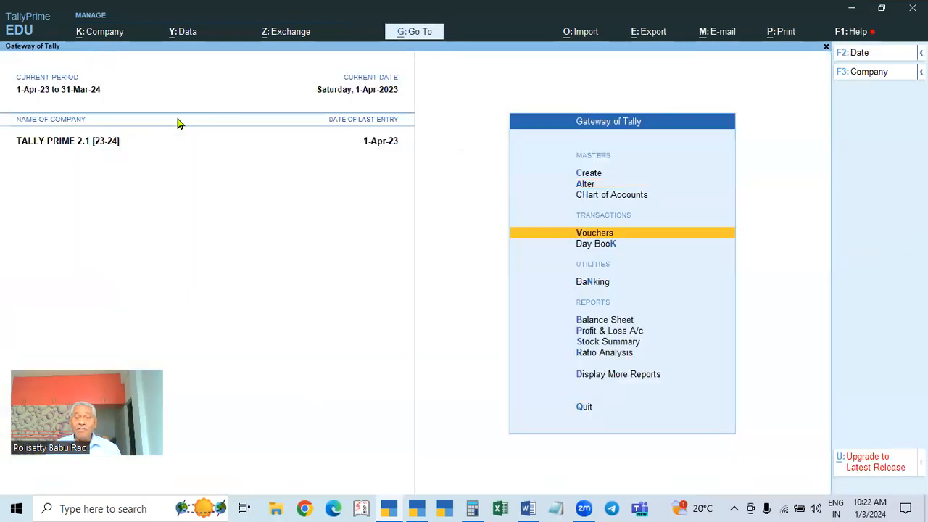
# Check the voucher numbers of the sales entries in the TALLY PRIME 2.1 [23-24] company's Day Book.
pyautogui.press('Down')
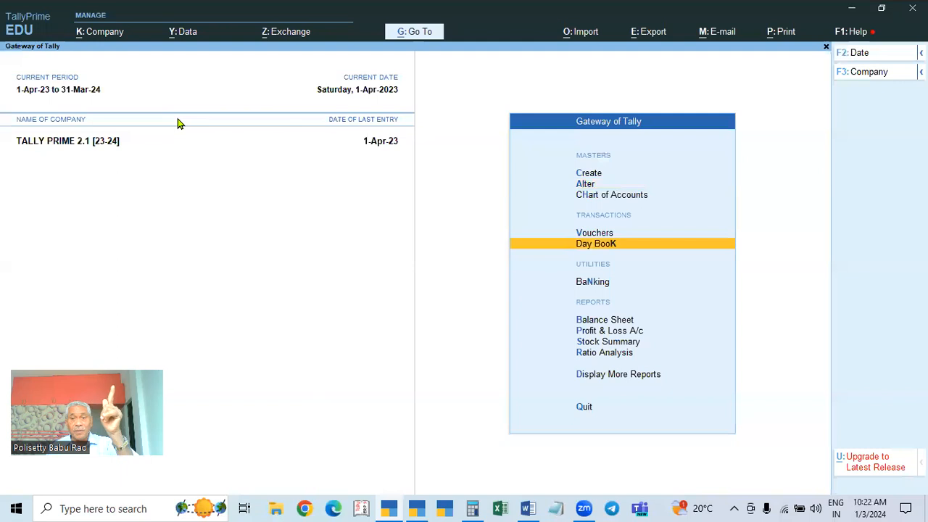
pyautogui.press('Return')
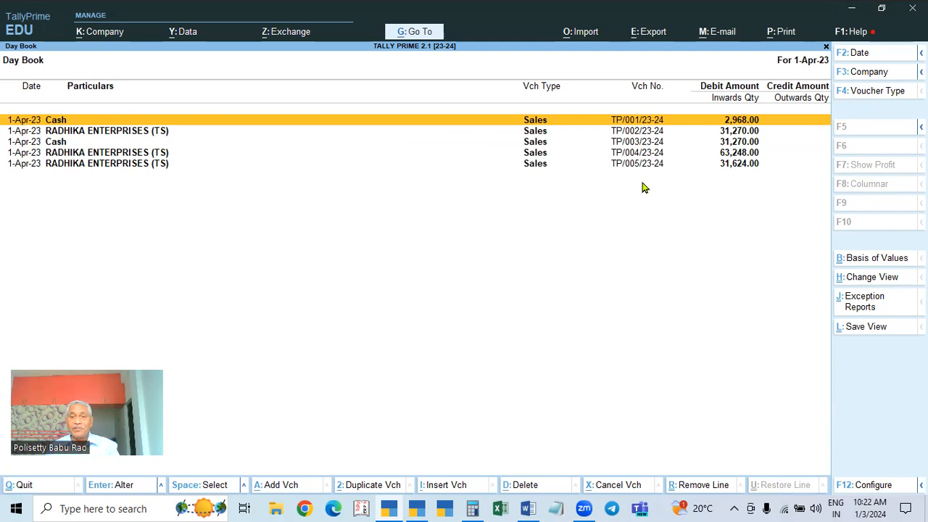
pyautogui.press('Down')
pyautogui.press('Down')
pyautogui.press('Down')
pyautogui.press('Down')
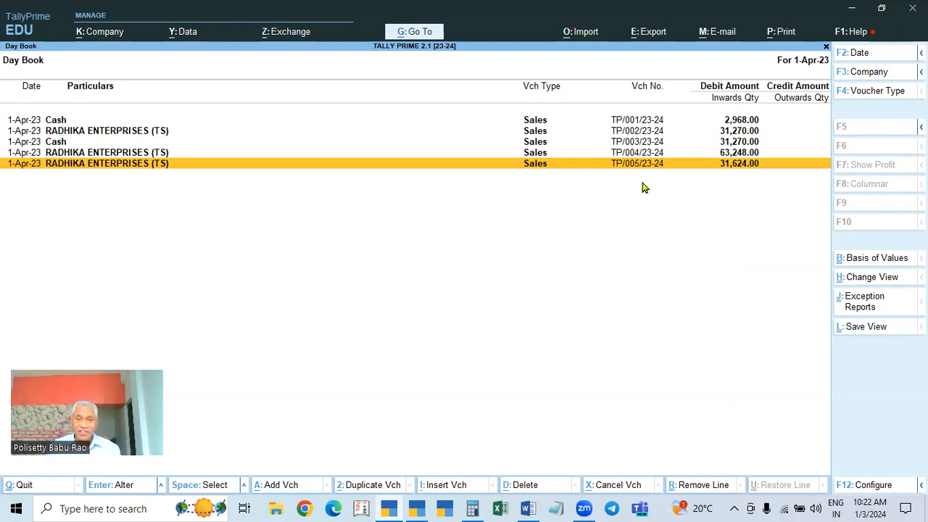
# Switch to the Unique Voucher Number Series company, leave its Day Book and bring up the voucher types for alteration.
pyautogui.click(387, 507)
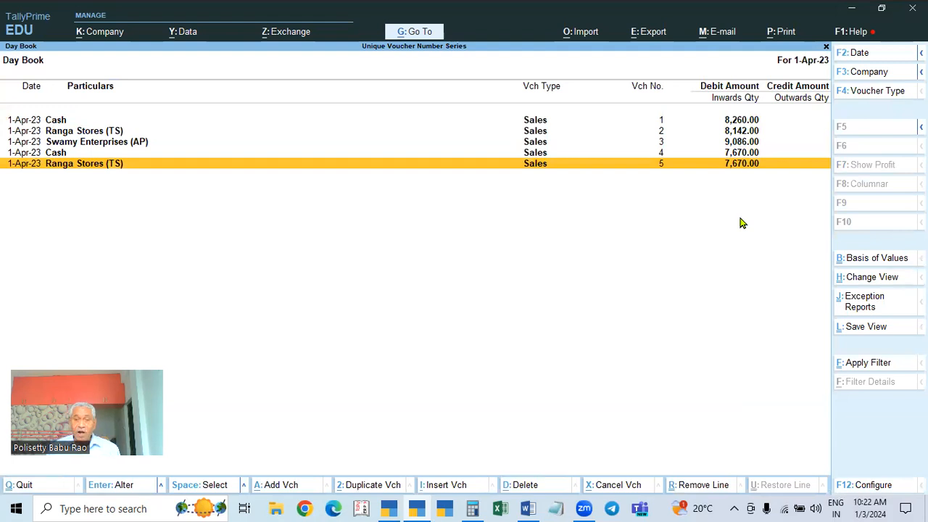
pyautogui.press('Escape')
pyautogui.press('Up')
pyautogui.press('Up')
pyautogui.press('Up')
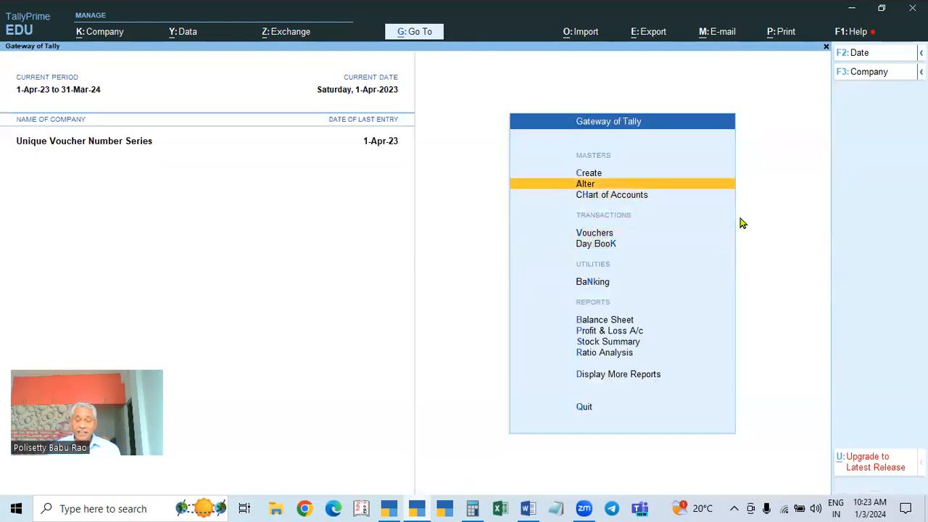
pyautogui.press('Return')
pyautogui.press('Down')
pyautogui.press('Down')
pyautogui.press('Down')
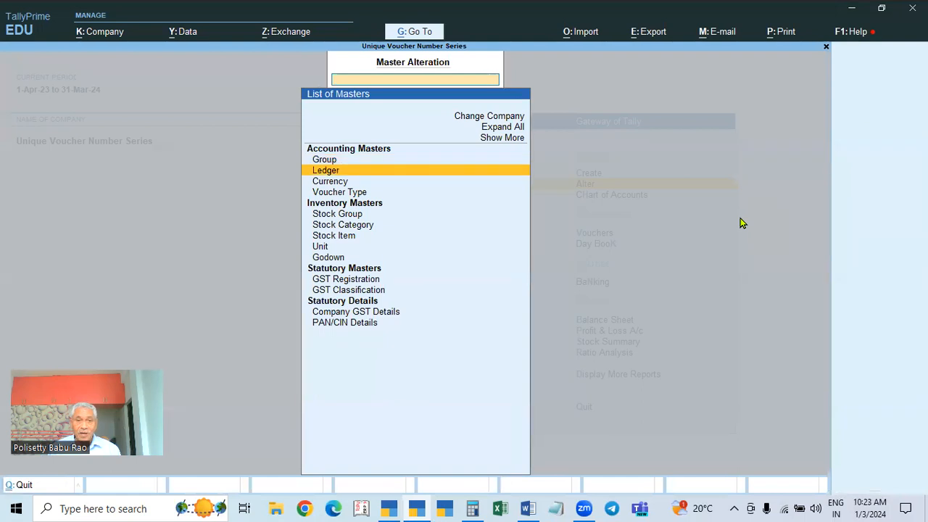
pyautogui.press('Return')
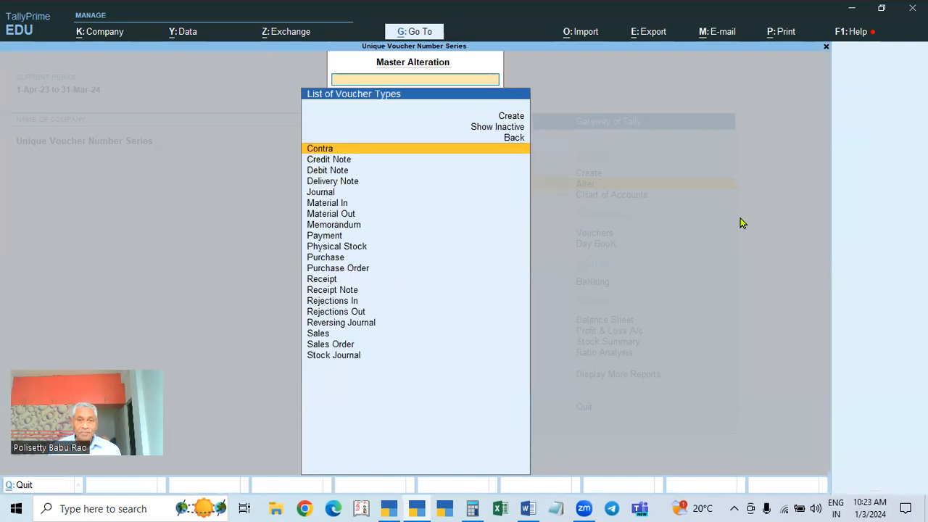
# Examine the numbering and GST registration settings of the Sales voucher type and return to the Gateway of Tally without changes.
pyautogui.press('Down')
pyautogui.press('Down')
pyautogui.press('Down')
pyautogui.press('Down')
pyautogui.press('Down')
pyautogui.press('Down')
pyautogui.press('Down')
pyautogui.press('Down')
pyautogui.press('Down')
pyautogui.press('Down')
pyautogui.press('Down')
pyautogui.press('Down')
pyautogui.press('Down')
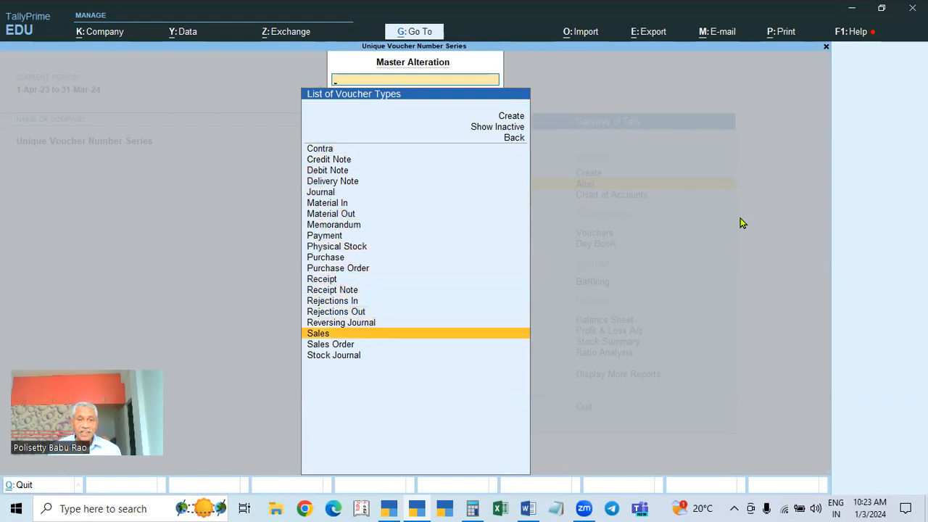
pyautogui.press('Return')
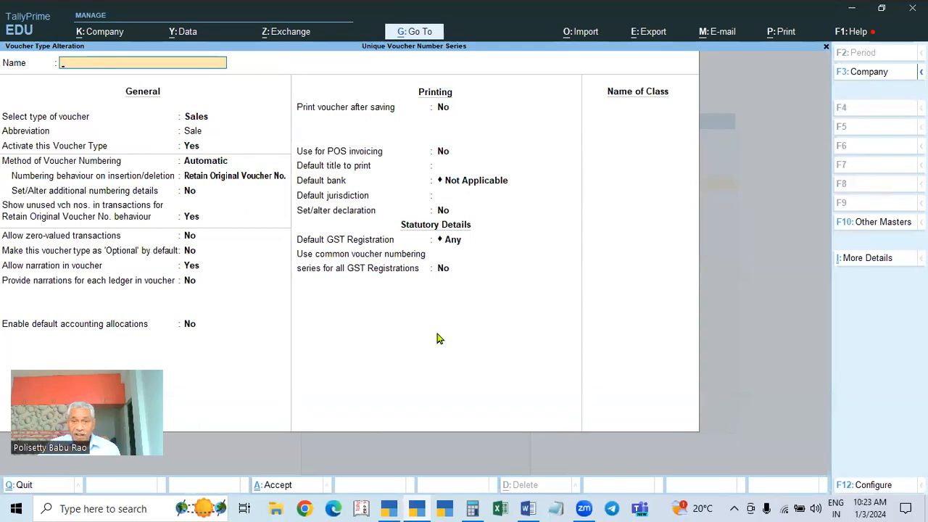
pyautogui.press('Escape')
pyautogui.press('Escape')
pyautogui.press('Escape')
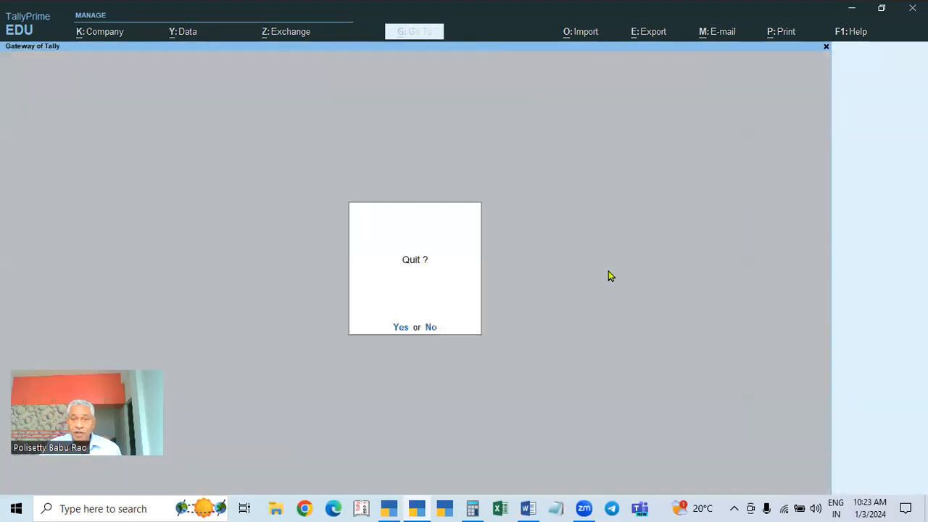
pyautogui.press('Escape')
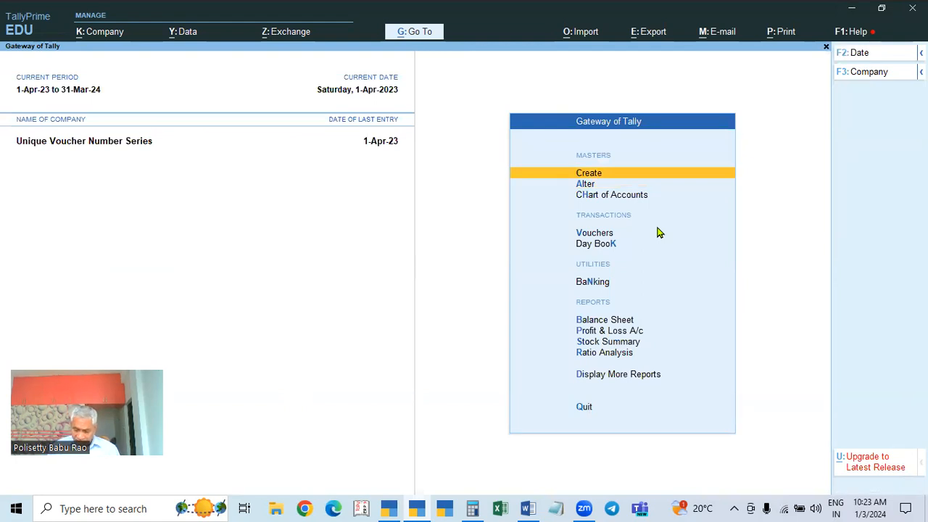
# Bring up the list of GST registrations from the company features of Unique Voucher Number Series.
pyautogui.press('F11')
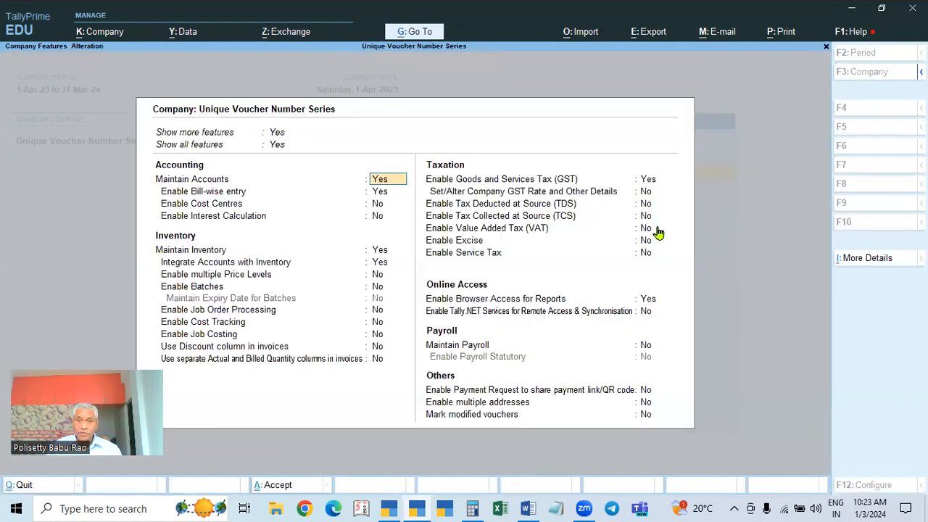
pyautogui.click(647, 179)
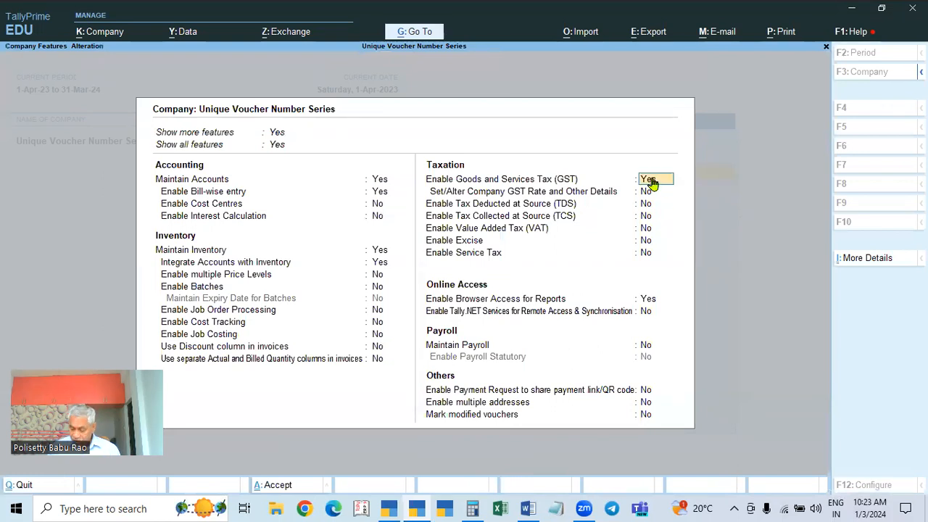
pyautogui.press('Return')
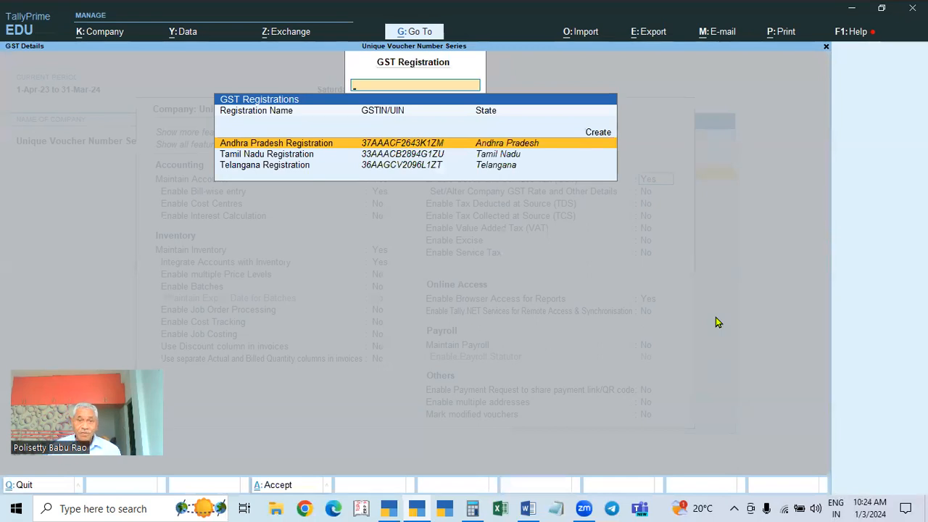
# Look through the Andhra Pradesh, Tamil Nadu and Telangana entries in the list of GST registrations.
pyautogui.press('Return')
pyautogui.press('space')
pyautogui.press('Escape')
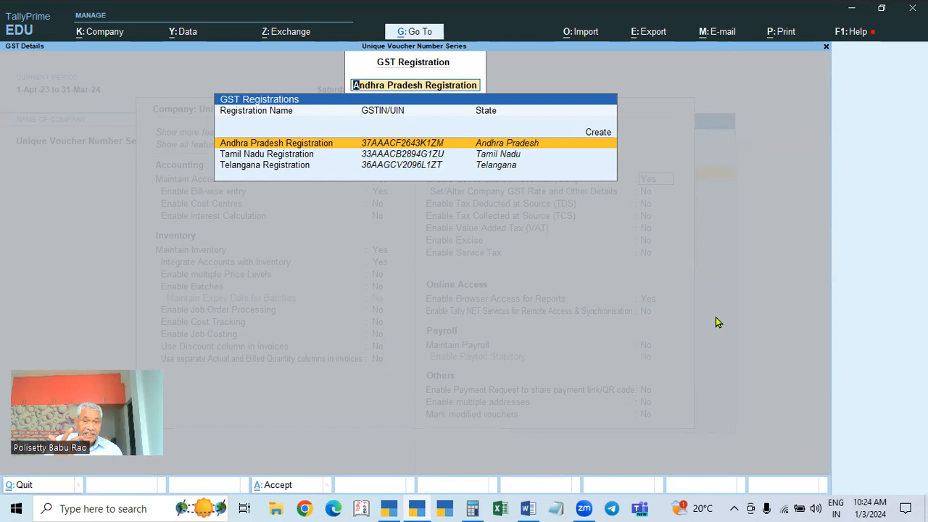
pyautogui.press('Down')
pyautogui.press('Down')
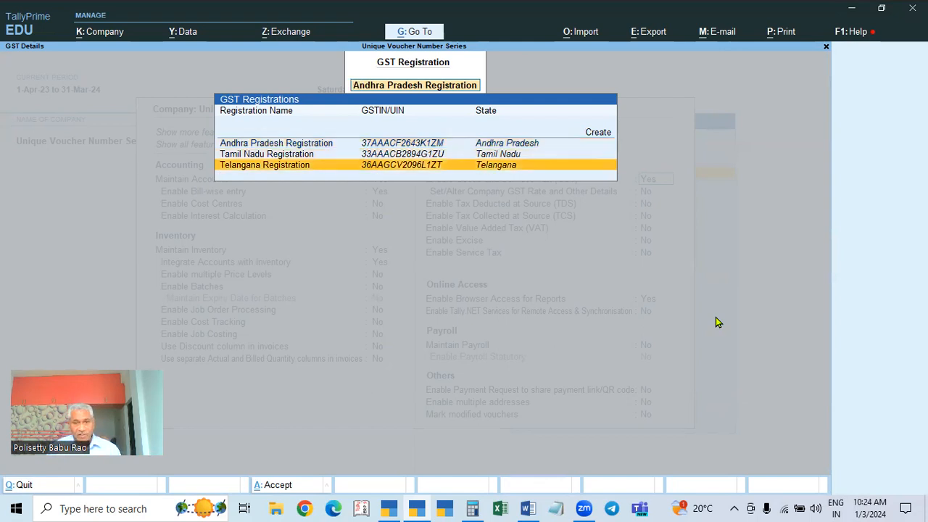
pyautogui.press('Up')
pyautogui.press('Up')
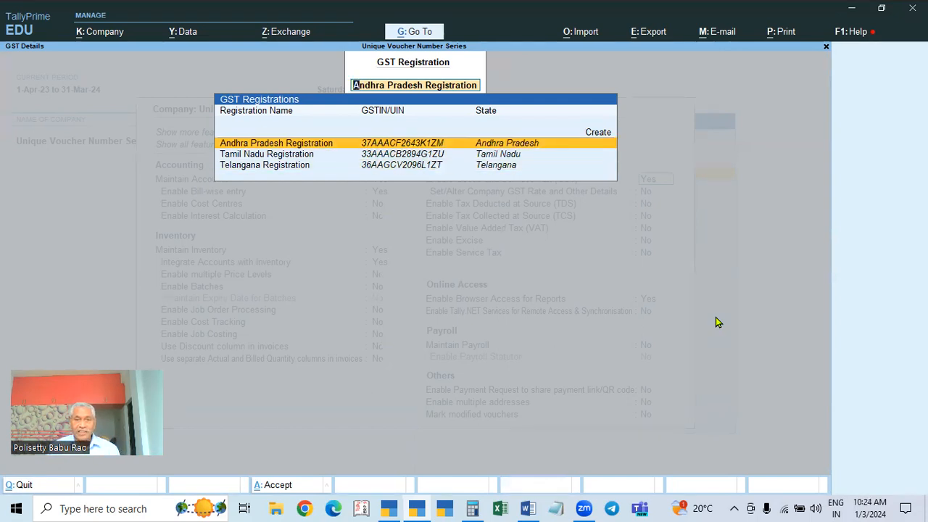
# Review the GST details of the Andhra Pradesh Registration and return to the registration list without saving.
pyautogui.press('Return')
pyautogui.press('Return')
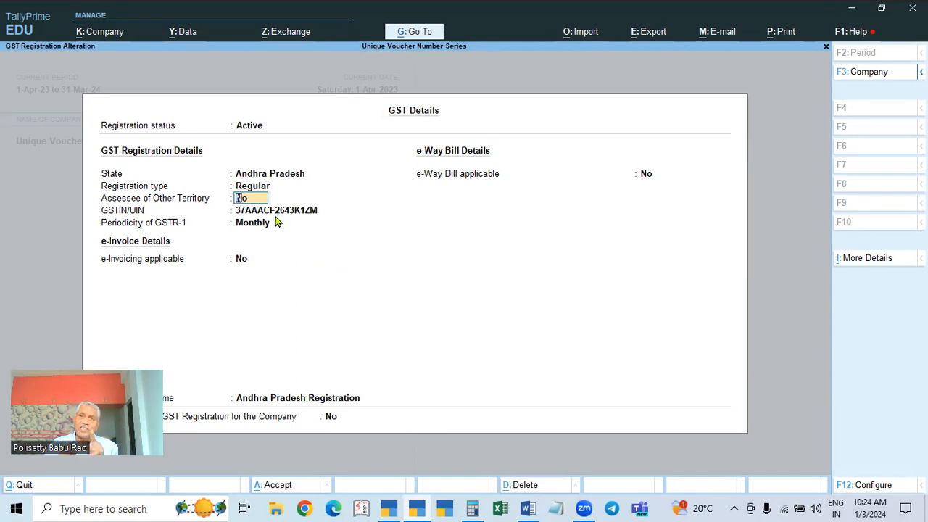
pyautogui.press('Return')
pyautogui.press('Return')
pyautogui.press('Return')
pyautogui.press('Return')
pyautogui.press('Return')
pyautogui.press('Return')
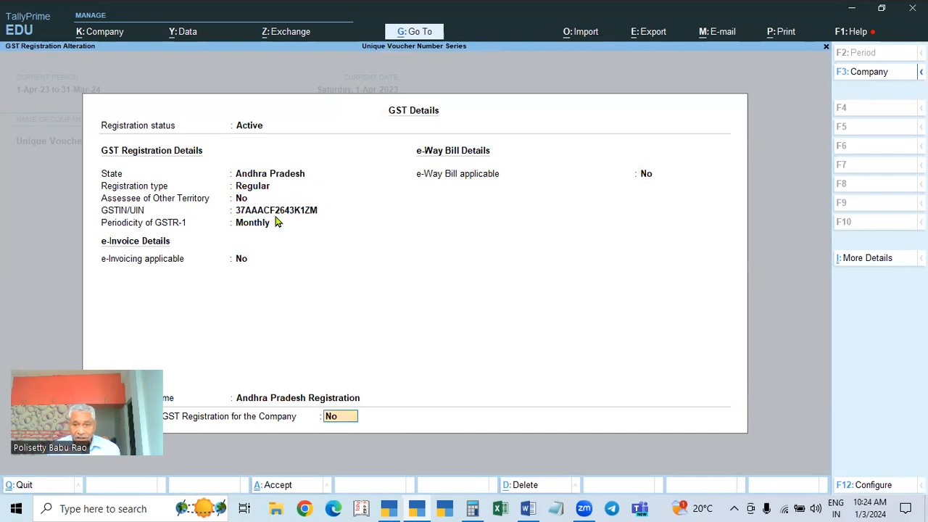
pyautogui.press('Return')
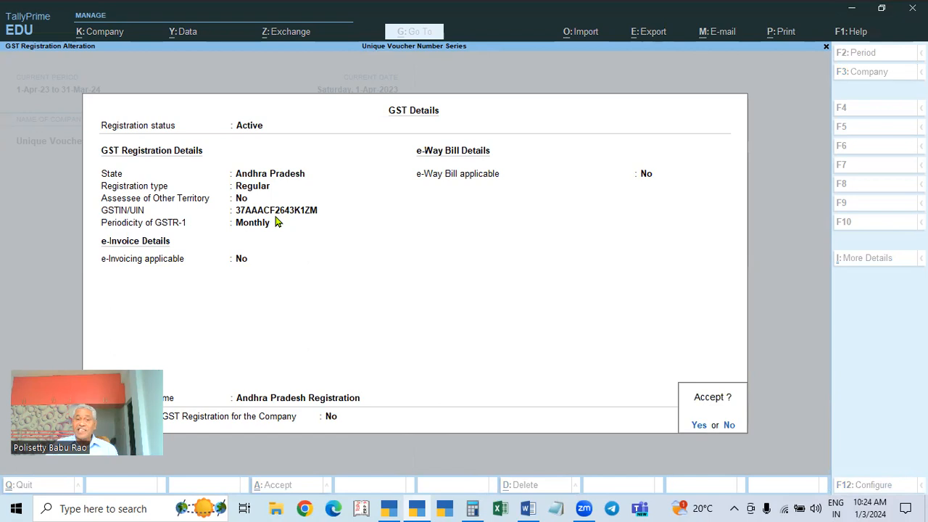
pyautogui.press('n')
pyautogui.press('space')
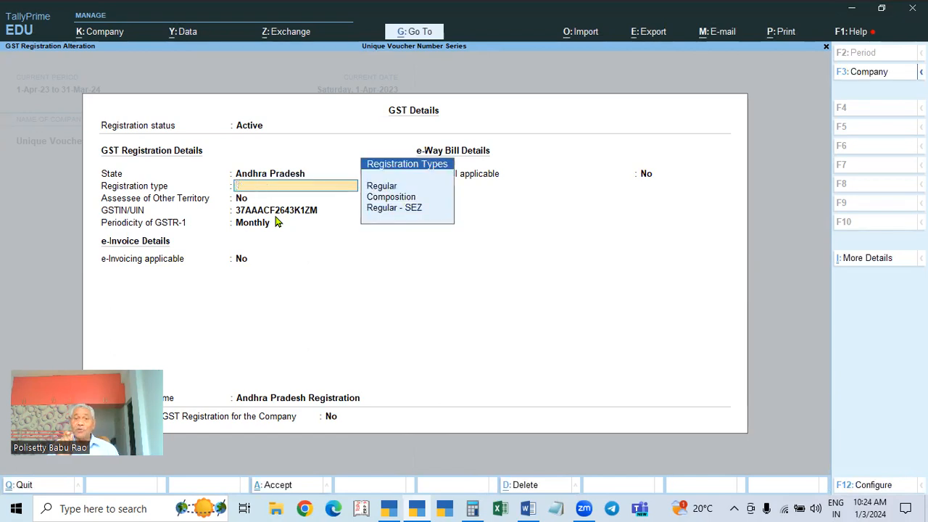
pyautogui.press('Escape')
pyautogui.press('y')
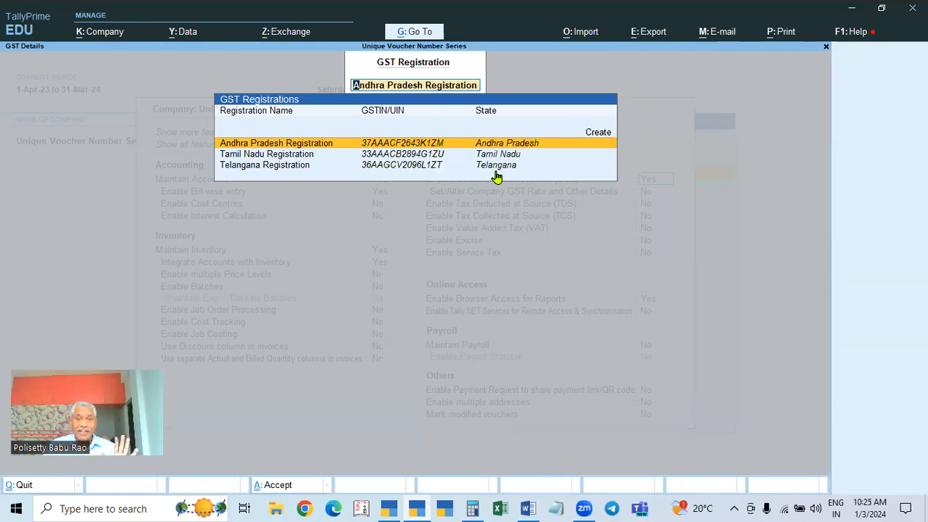
# Start a new GST registration for Karnataka with registration type Regular and Assessee of Other Territory set to No.
pyautogui.click(599, 135)
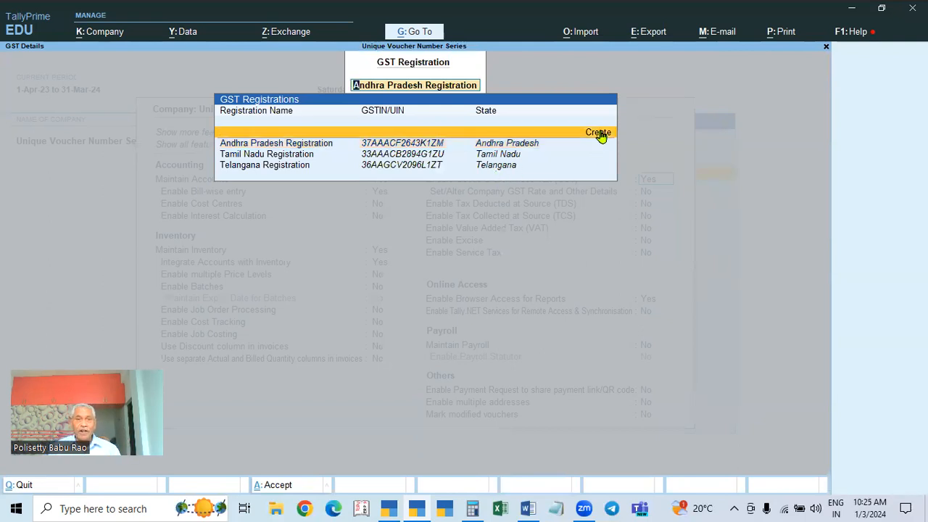
pyautogui.click(599, 134)
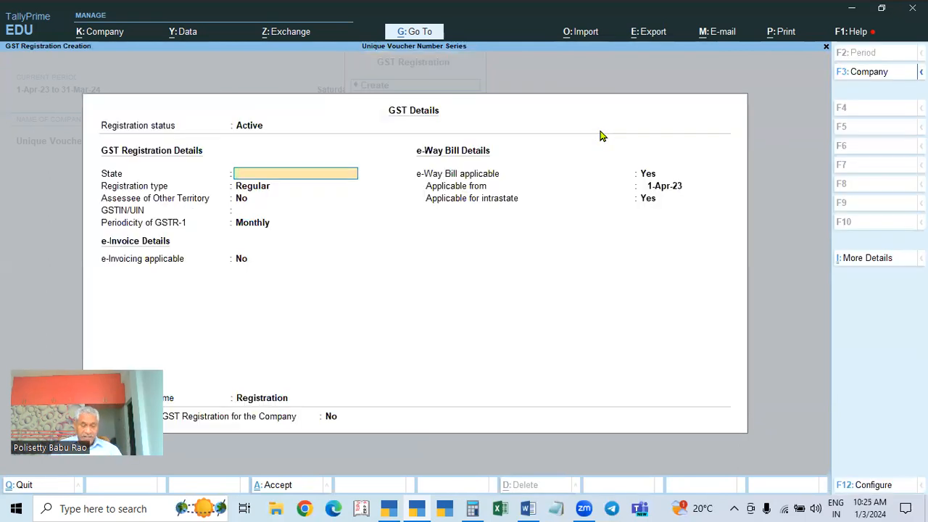
pyautogui.write('KARNA')
pyautogui.press('BackSpace')
pyautogui.press('BackSpace')
pyautogui.press('BackSpace')
pyautogui.press('BackSpace')
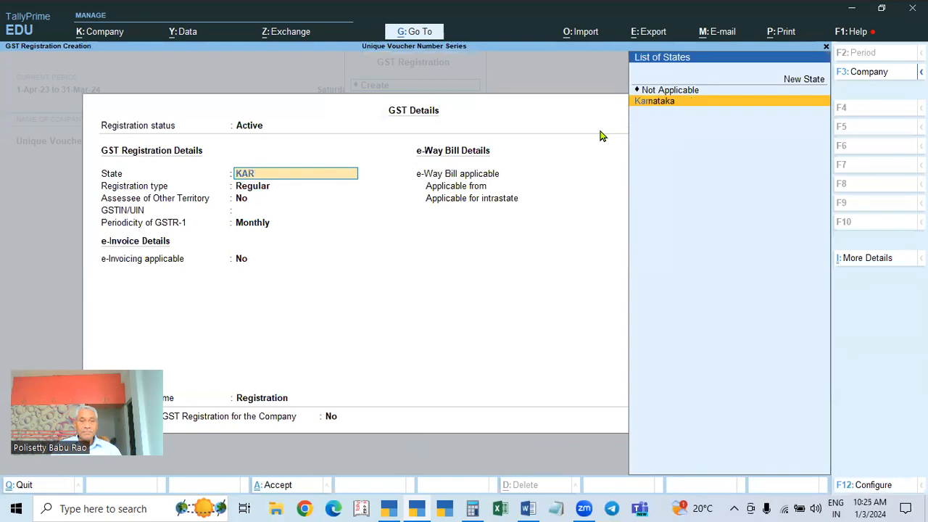
pyautogui.write('arn')
pyautogui.press('Return')
pyautogui.press('Return')
pyautogui.press('Return')
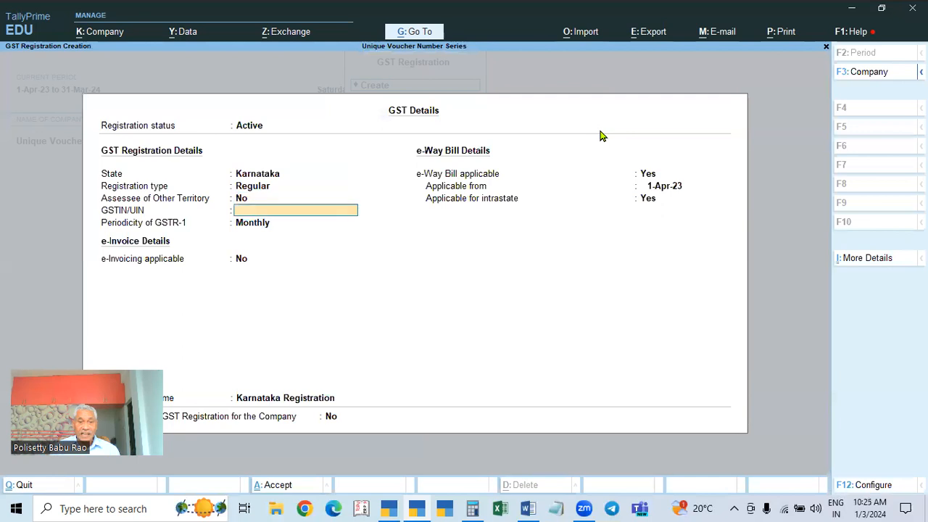
# Switch to Notepad and open the GSTIN text file from the Desktop.
pyautogui.click(555, 508)
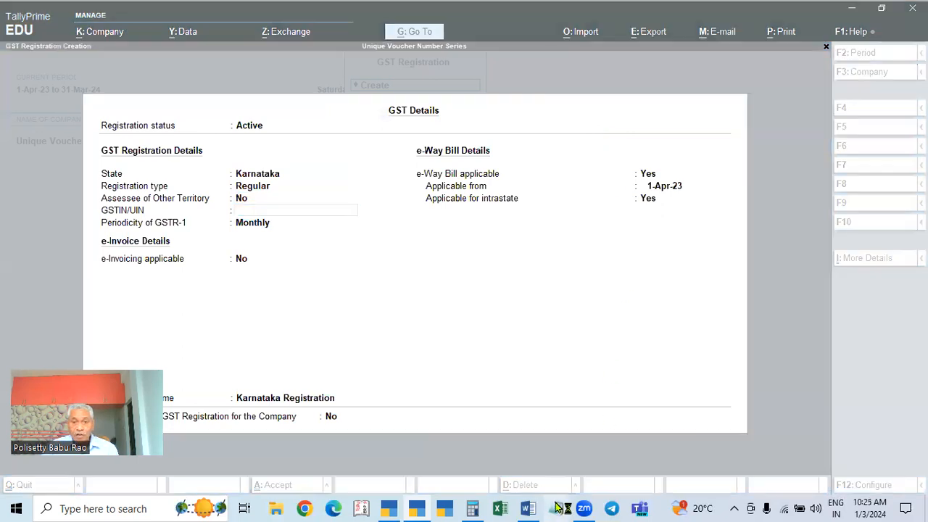
pyautogui.click(424, 202)
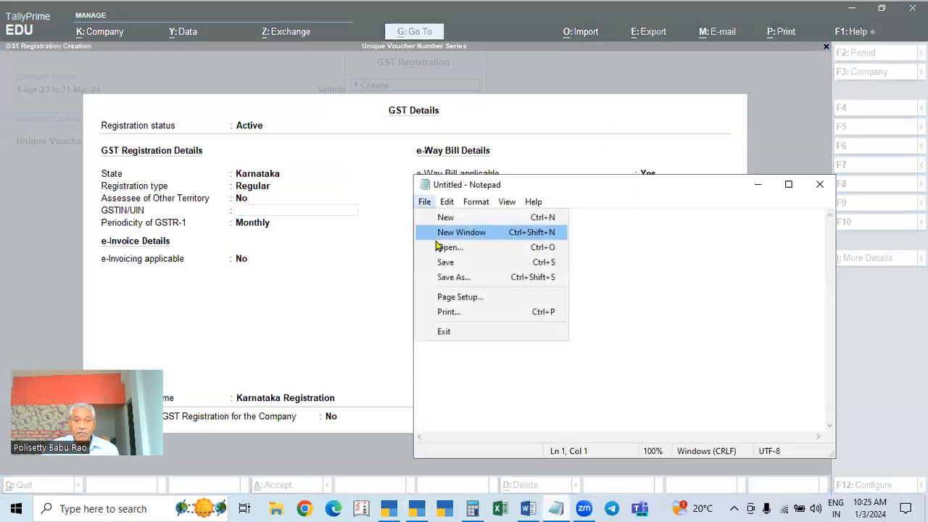
pyautogui.click(442, 247)
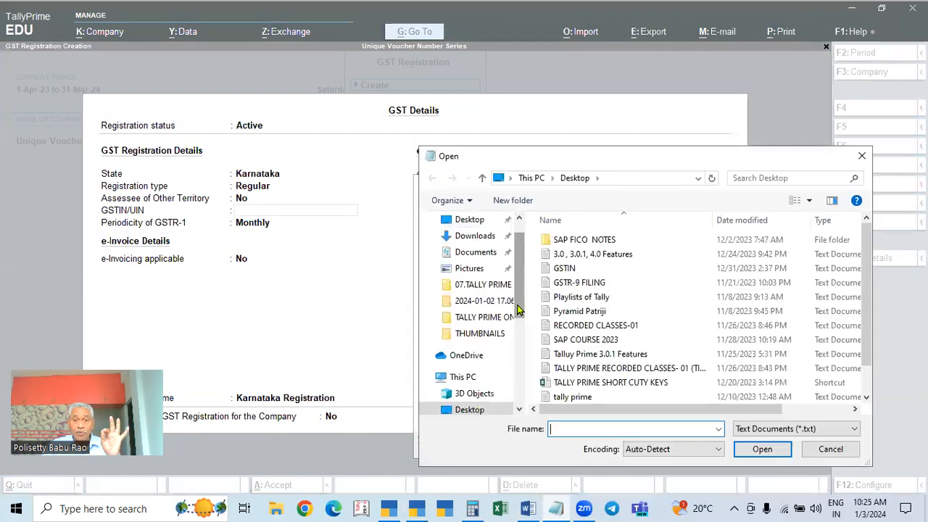
pyautogui.click(565, 269)
pyautogui.click(761, 449)
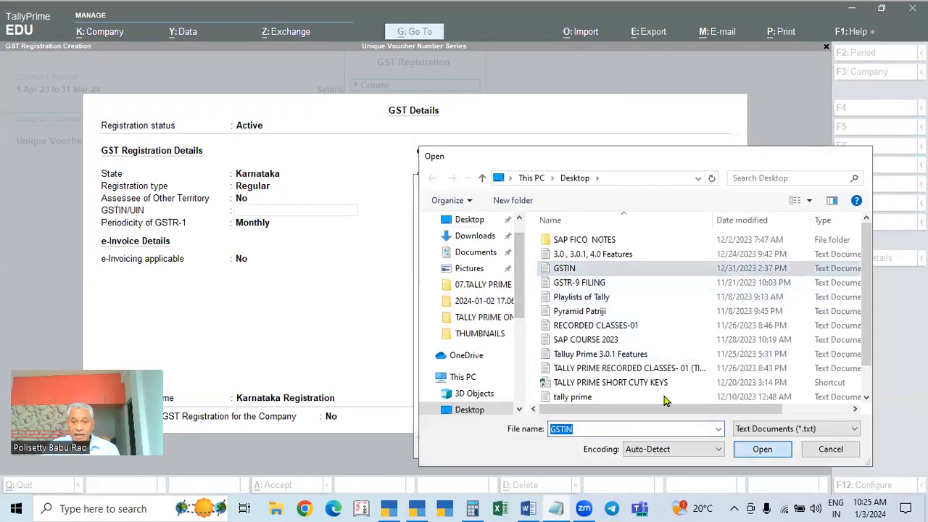
# Find the Karnataka section of the GSTIN file and copy its first registration number.
pyautogui.scroll(-3, 598, 346)
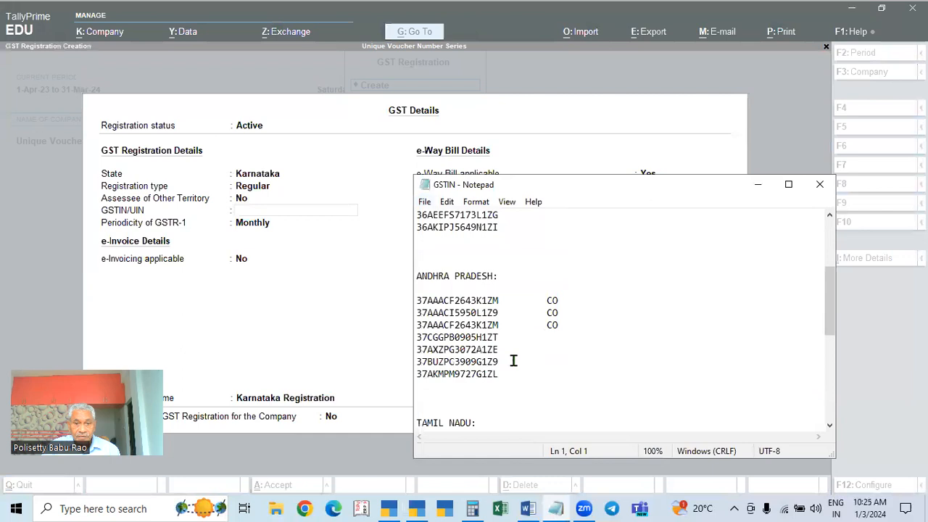
pyautogui.scroll(-3, 511, 360)
pyautogui.scroll(-3, 447, 371)
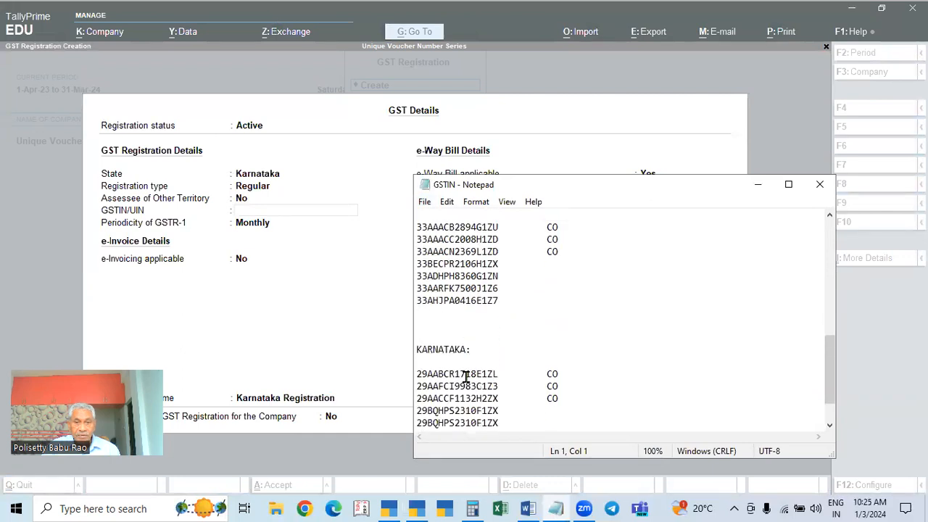
pyautogui.scroll(3, 466, 378)
pyautogui.scroll(6, 466, 377)
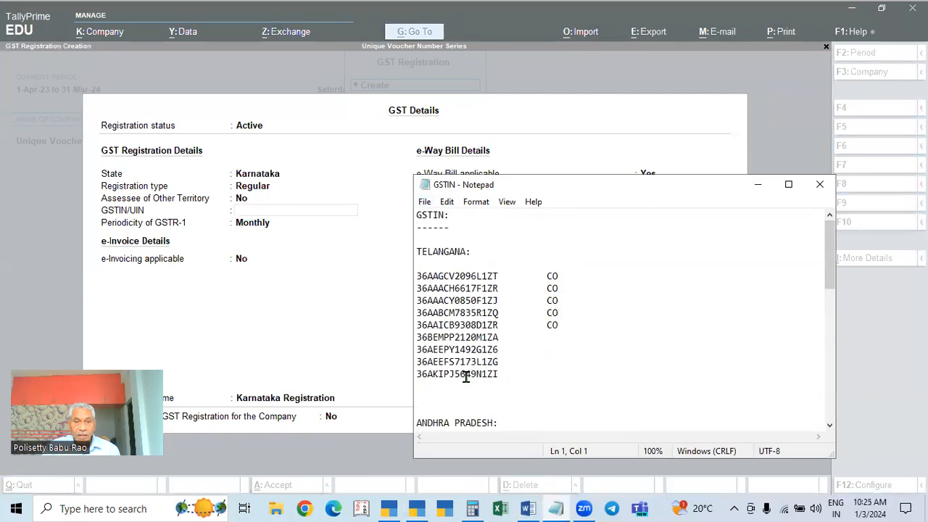
pyautogui.scroll(-9, 466, 377)
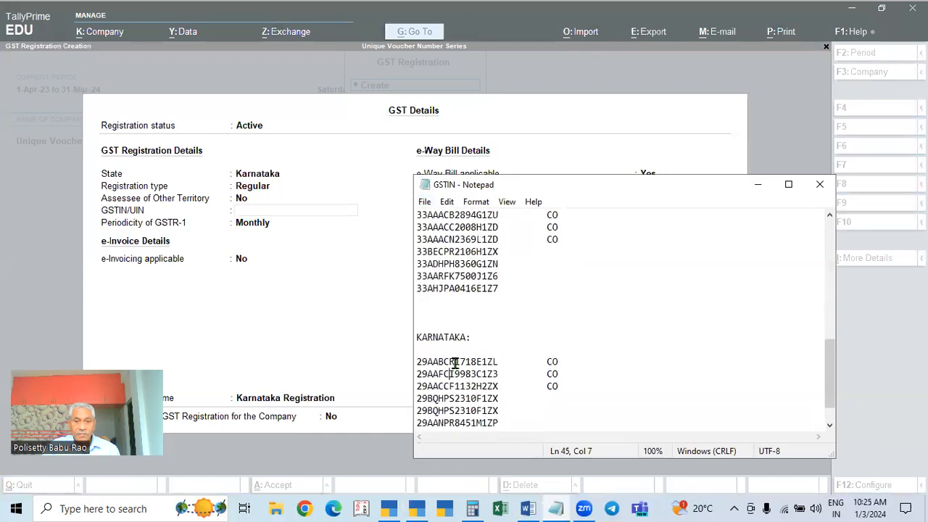
pyautogui.doubleClick(456, 363)
pyautogui.hotkey('ctrl', 'c')
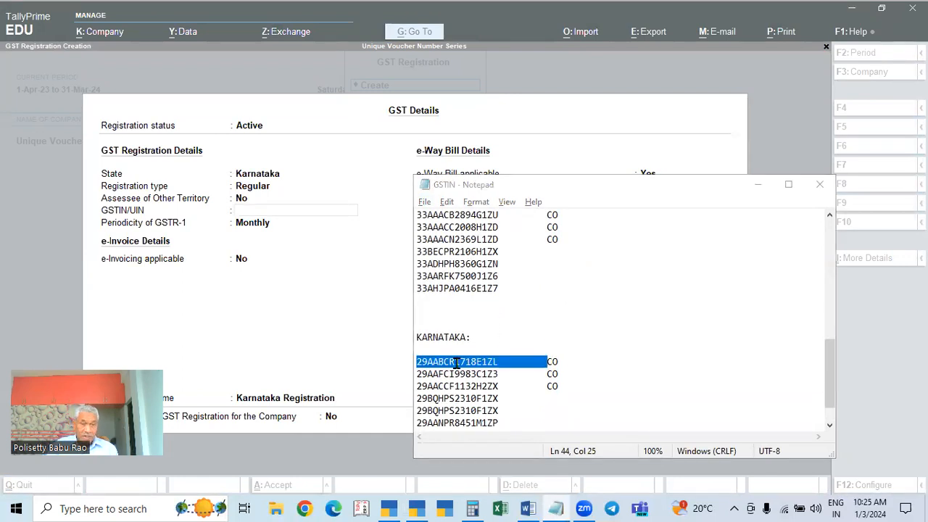
# Switch back to TallyPrime, paste the copied GSTIN into the Karnataka registration, set e-Way Bill applicable to No and save it.
pyautogui.hotkey('alt', 'Tab')
pyautogui.hotkey('ctrl', 'alt', 'v')
pyautogui.press('Return')
pyautogui.press('Return')
pyautogui.press('Return')
pyautogui.write('n')
pyautogui.press('Return')
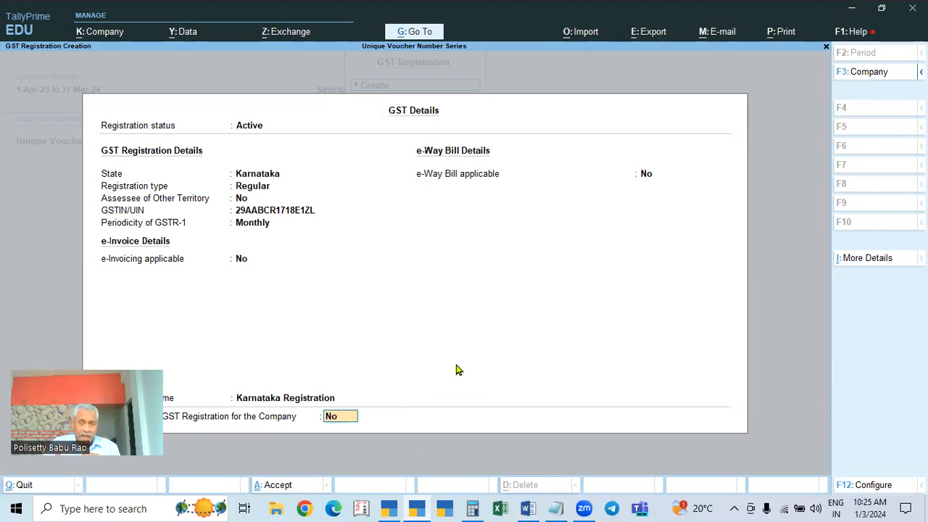
pyautogui.press('Return')
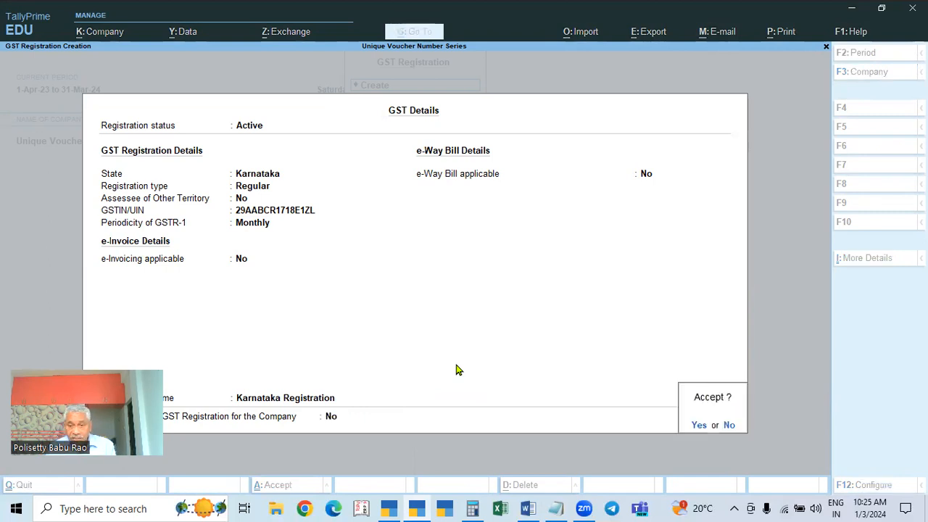
pyautogui.press('Return')
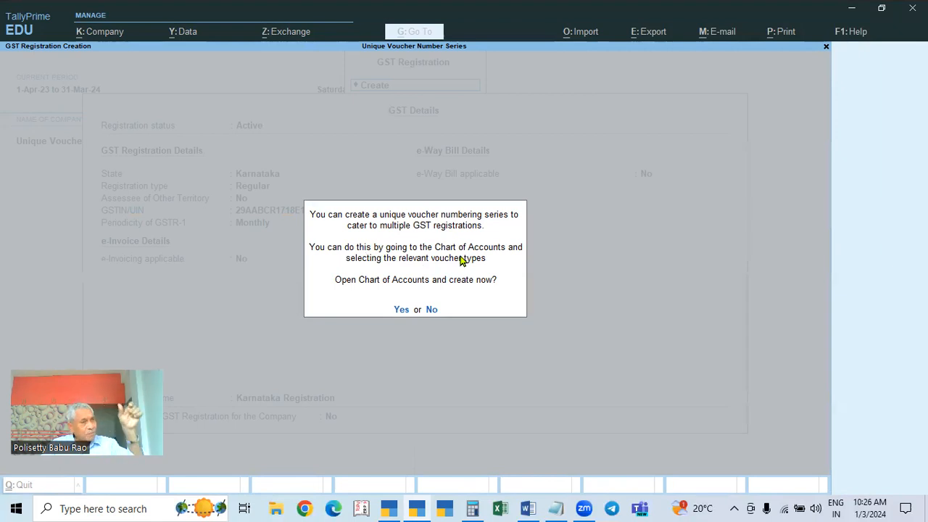
pyautogui.click(401, 310)
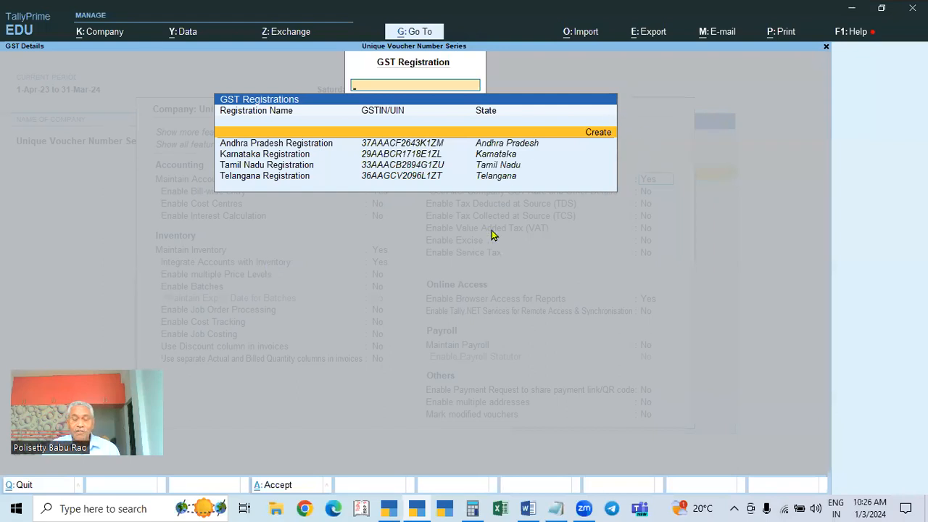
# Leave the GST registrations list and accept the company features to return to the Gateway of Tally.
pyautogui.press('Down')
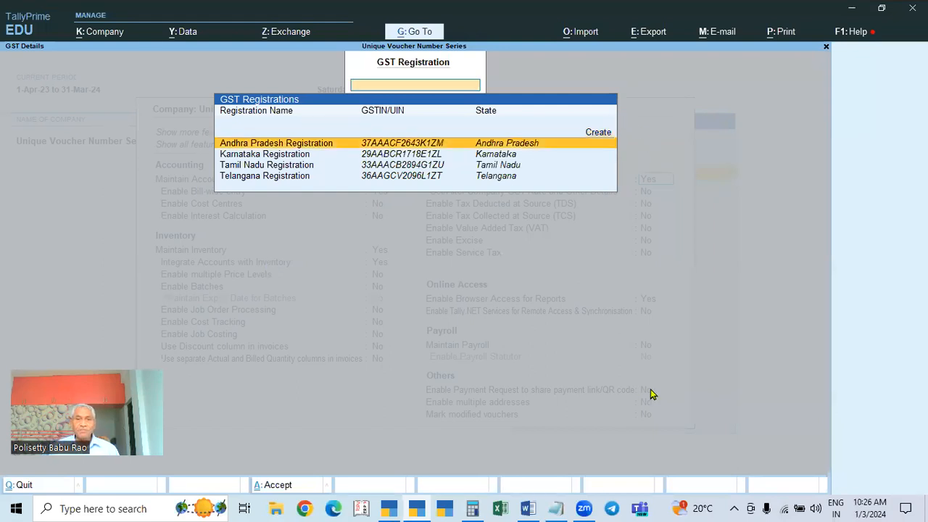
pyautogui.press('Escape')
pyautogui.press('BackSpace')
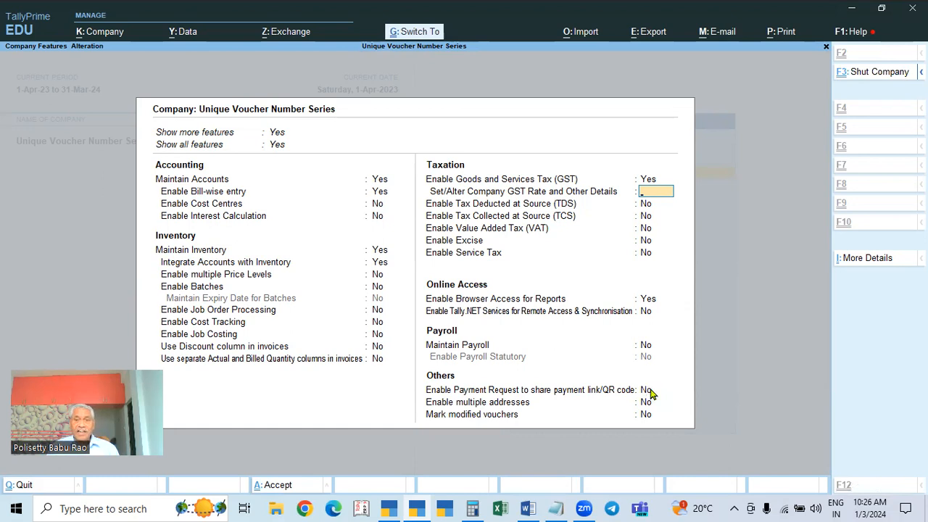
pyautogui.hotkey('ctrl', 'a')
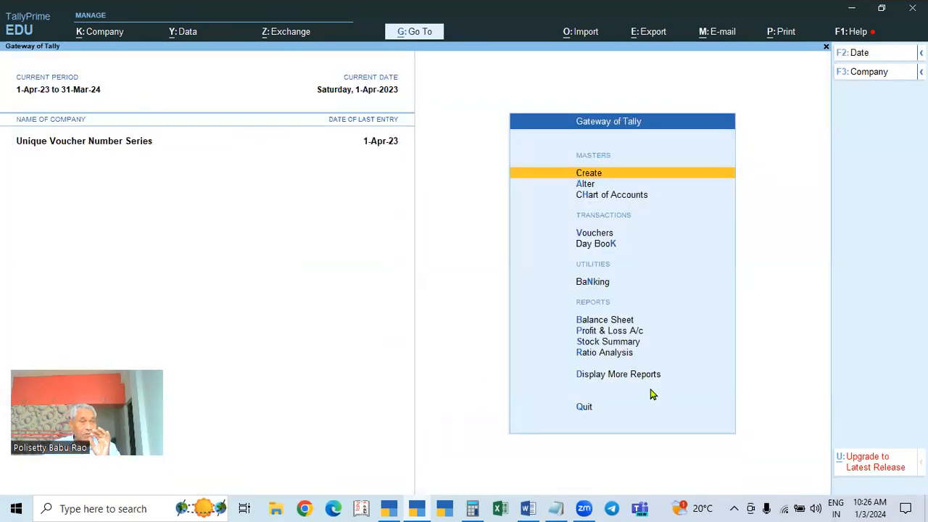
# Open the Sales voucher type for alteration in the Unique Voucher Number Series company.
pyautogui.click(584, 185)
pyautogui.press('Down')
pyautogui.press('Down')
pyautogui.press('Down')
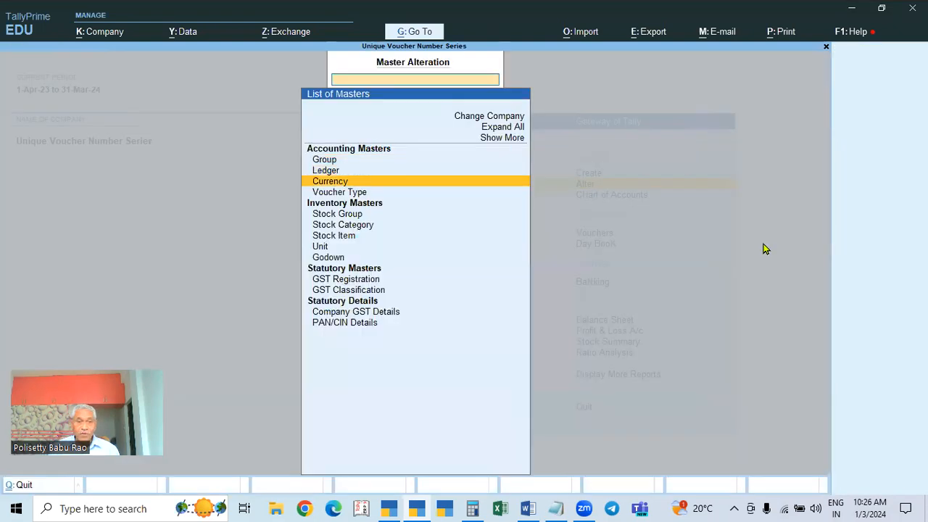
pyautogui.press('Return')
pyautogui.press('Down')
pyautogui.press('Down')
pyautogui.press('Down')
pyautogui.press('Down')
pyautogui.press('Down')
pyautogui.press('Down')
pyautogui.press('Down')
pyautogui.press('Down')
pyautogui.press('Down')
pyautogui.press('Down')
pyautogui.press('Down')
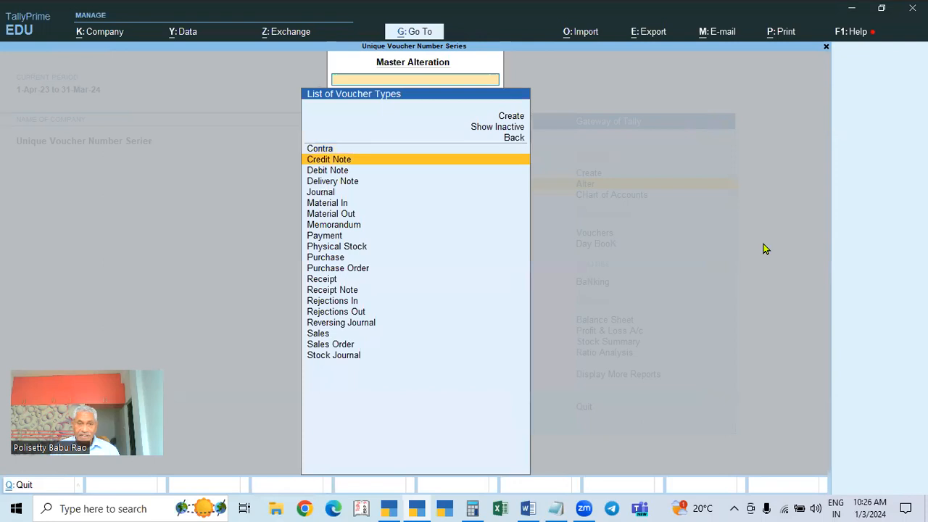
pyautogui.press('Down')
pyautogui.press('Down')
pyautogui.press('Down')
pyautogui.press('Down')
pyautogui.press('Down')
pyautogui.press('Down')
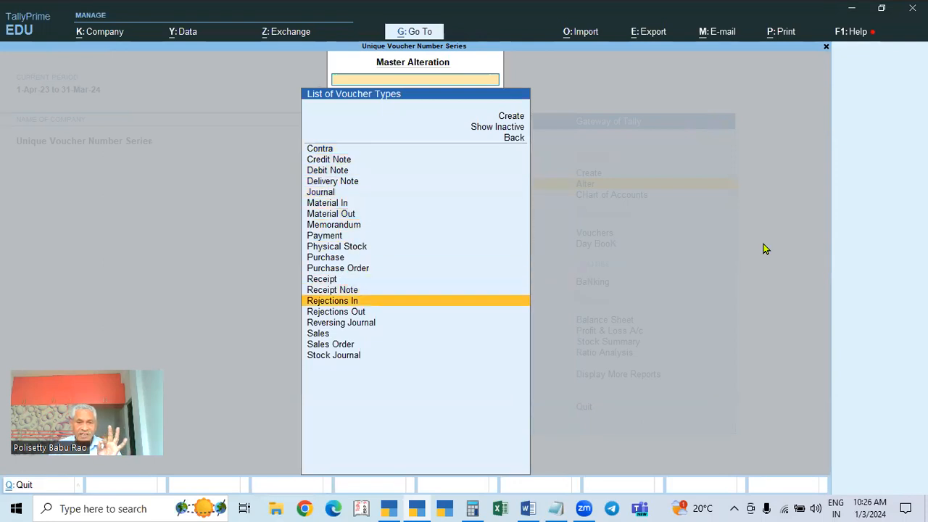
pyautogui.press('Return')
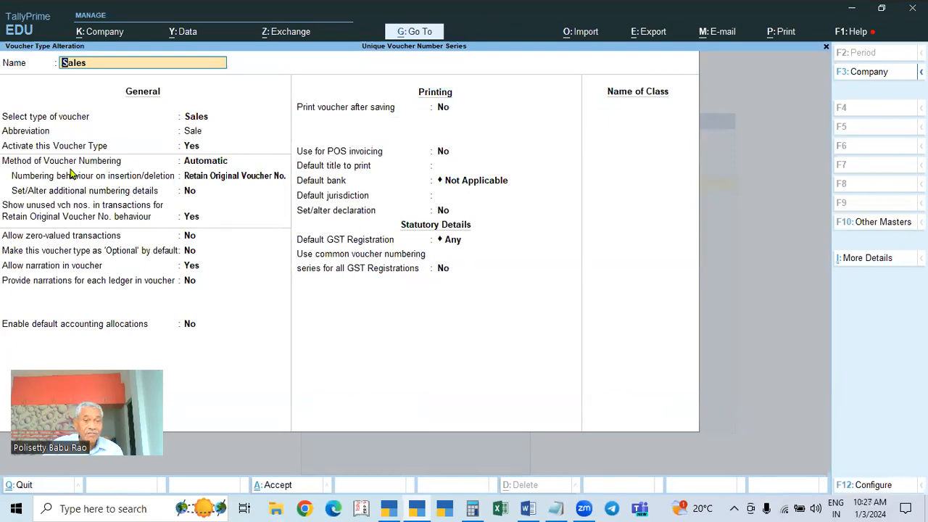
# Review the voucher numbering method and the numbering behaviour options, keeping Automatic and Retain Original Voucher No.
pyautogui.click(211, 161)
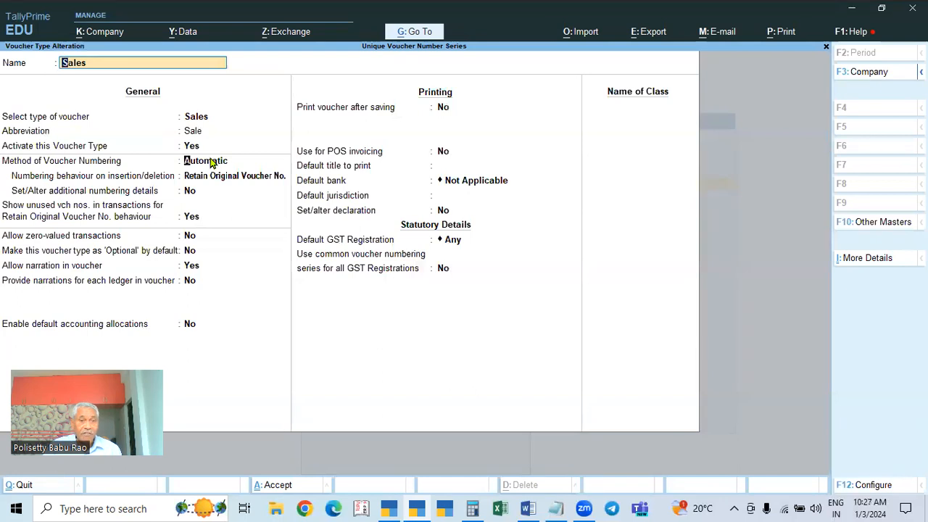
pyautogui.press('Return')
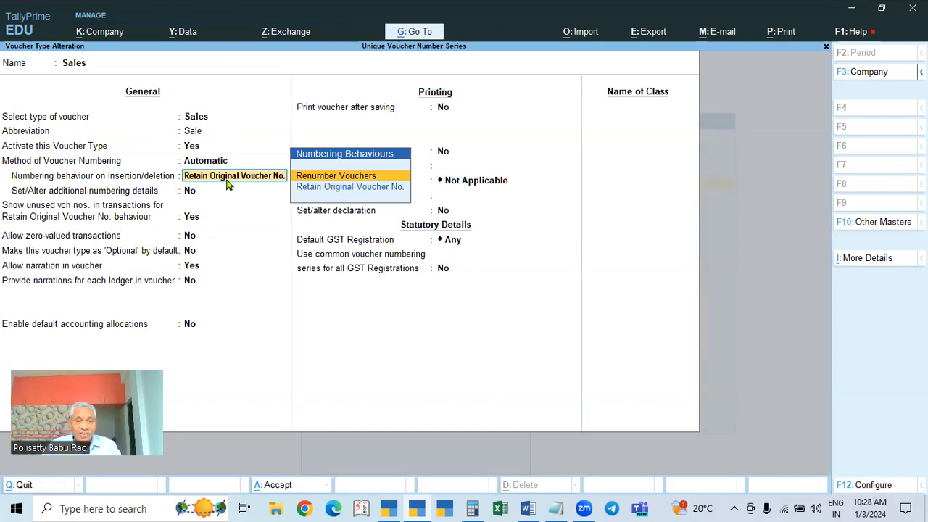
pyautogui.press('Down')
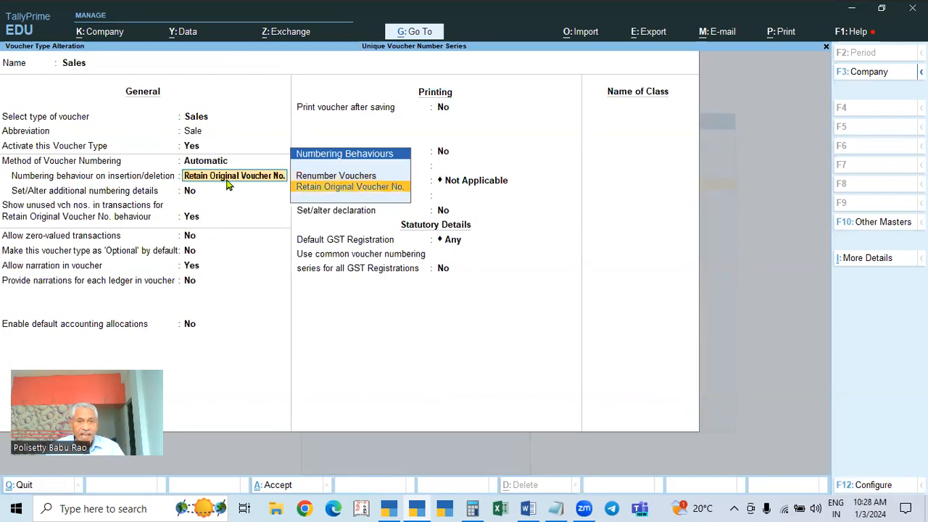
pyautogui.press('Return')
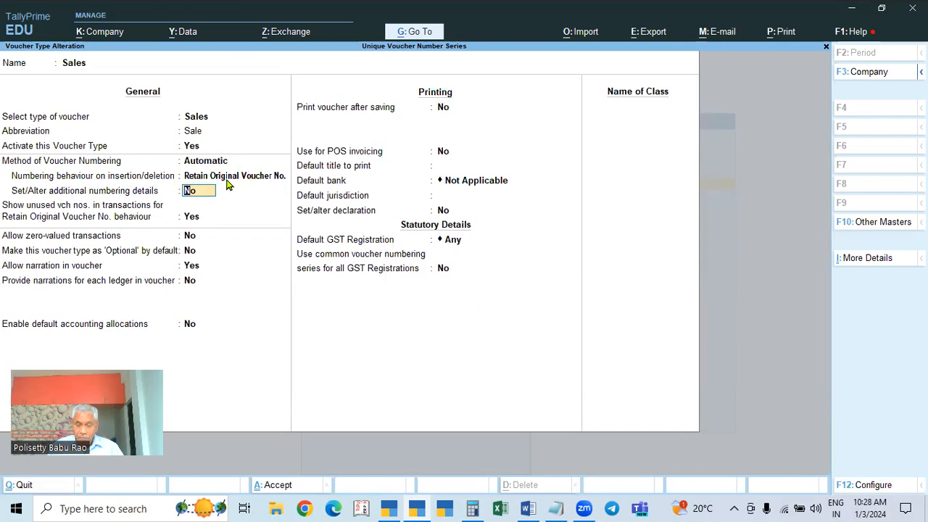
pyautogui.click(226, 180)
pyautogui.press('Up')
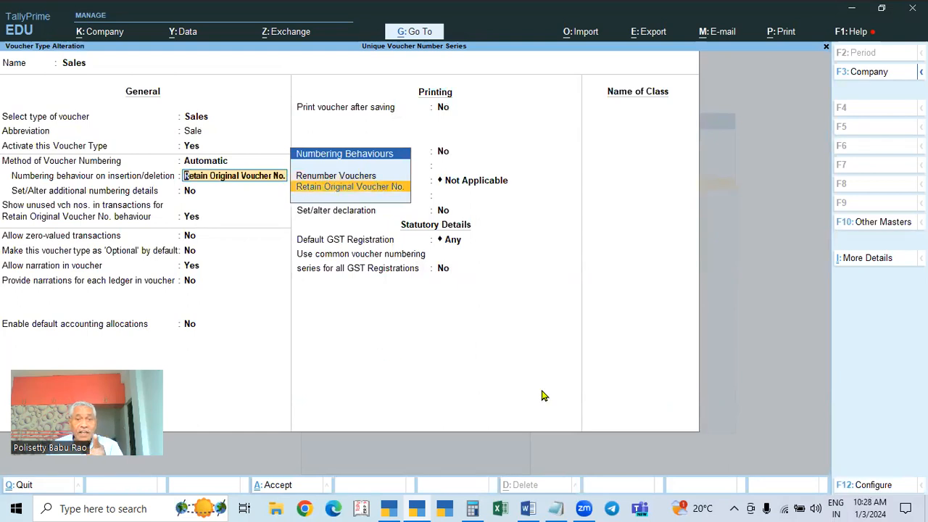
pyautogui.press('Return')
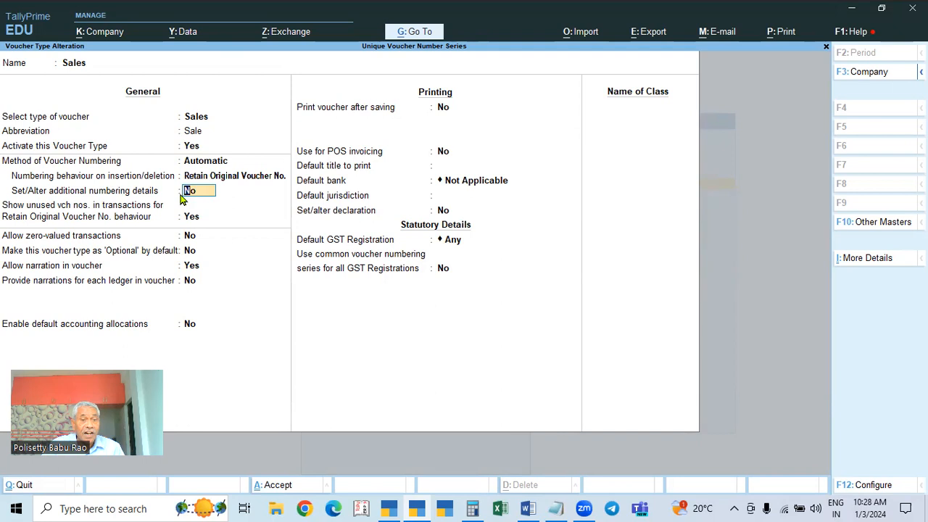
# Look at the additional numbering details of the Sales voucher type, leave them and set the option back to No.
pyautogui.press('y')
pyautogui.press('Return')
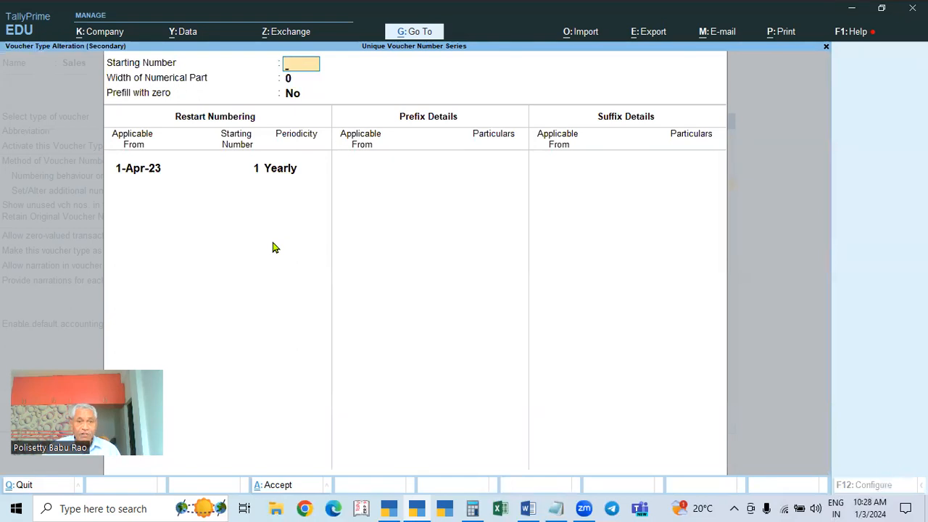
pyautogui.press('Escape')
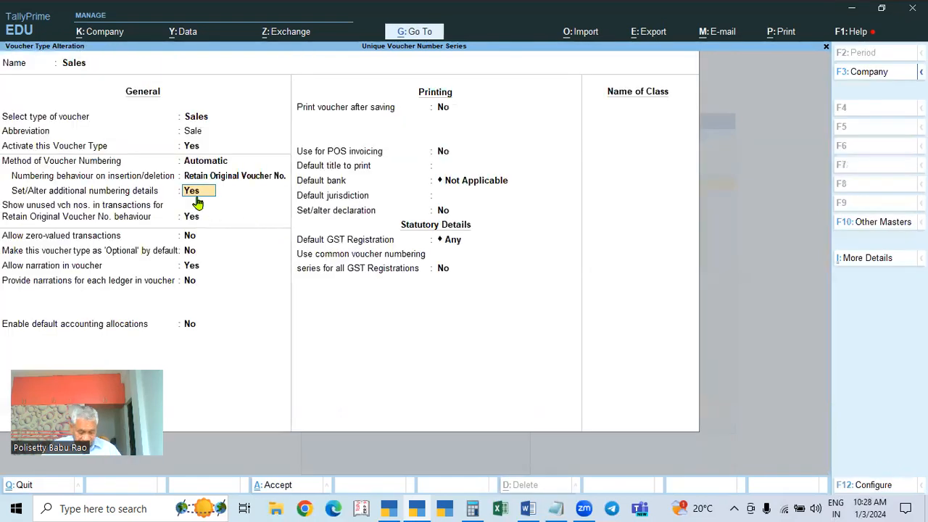
pyautogui.write('n')
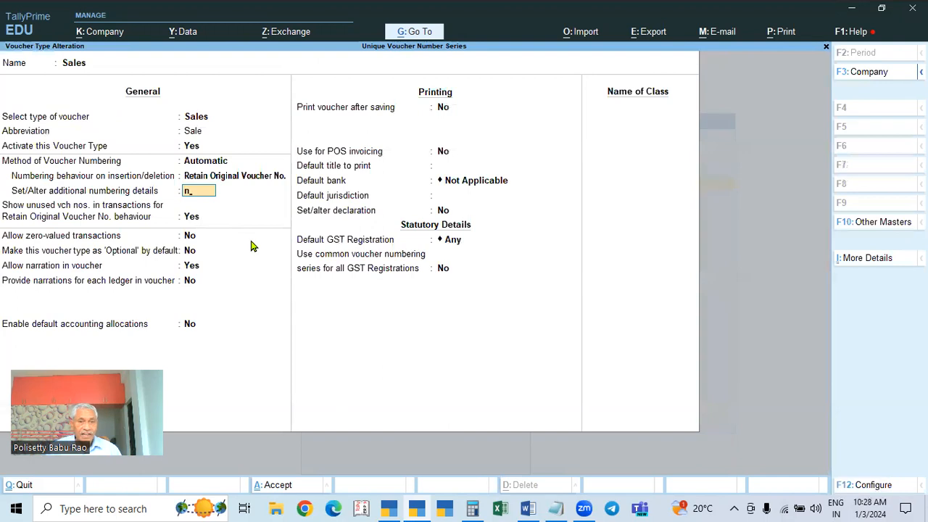
pyautogui.press('Return')
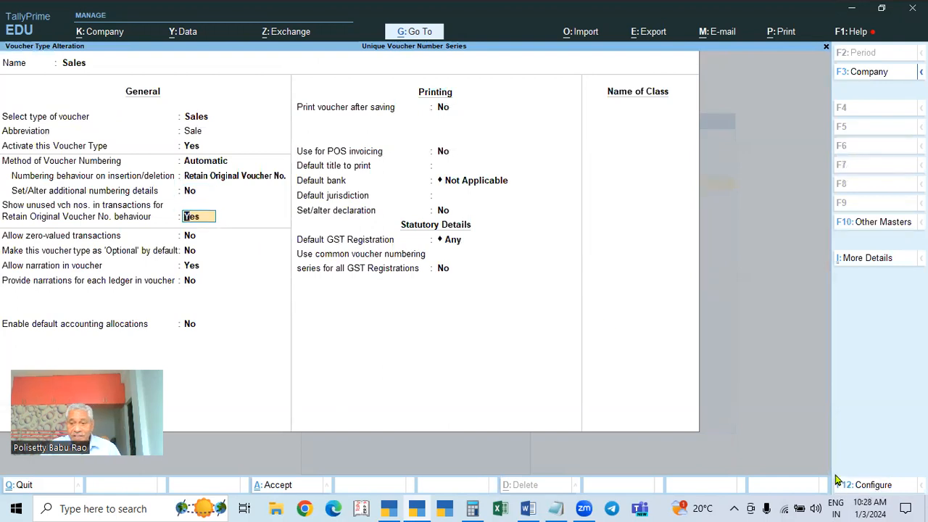
# Set Define multiple numbering series for vouchers to Yes in the voucher type configuration and save the configuration.
pyautogui.click(868, 490)
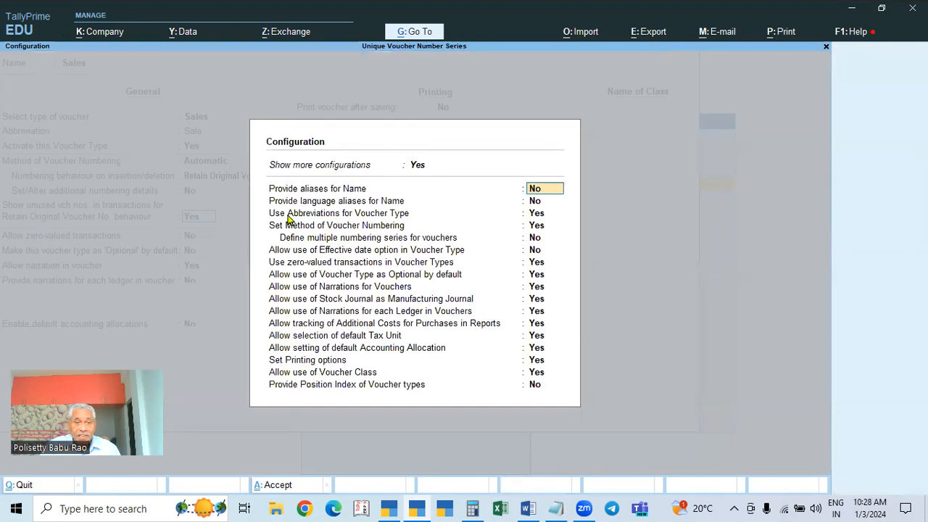
pyautogui.click(302, 241)
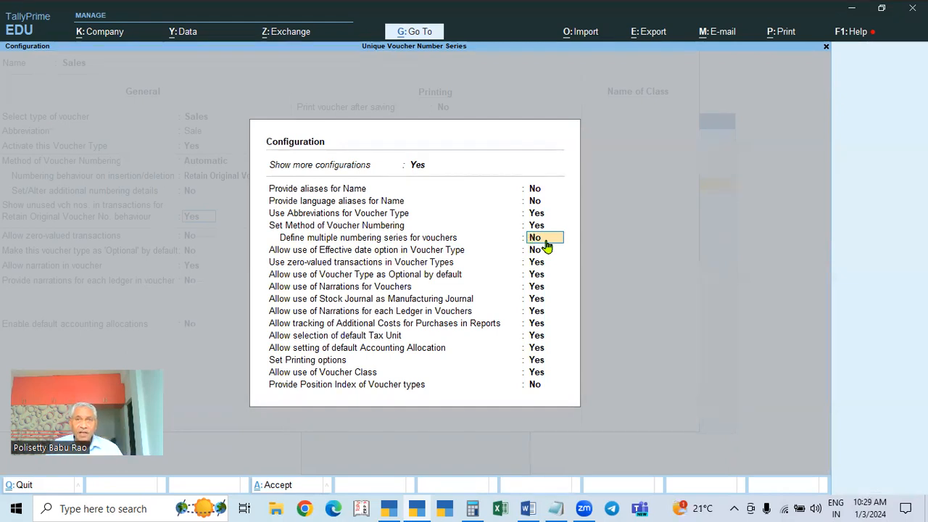
pyautogui.write('y')
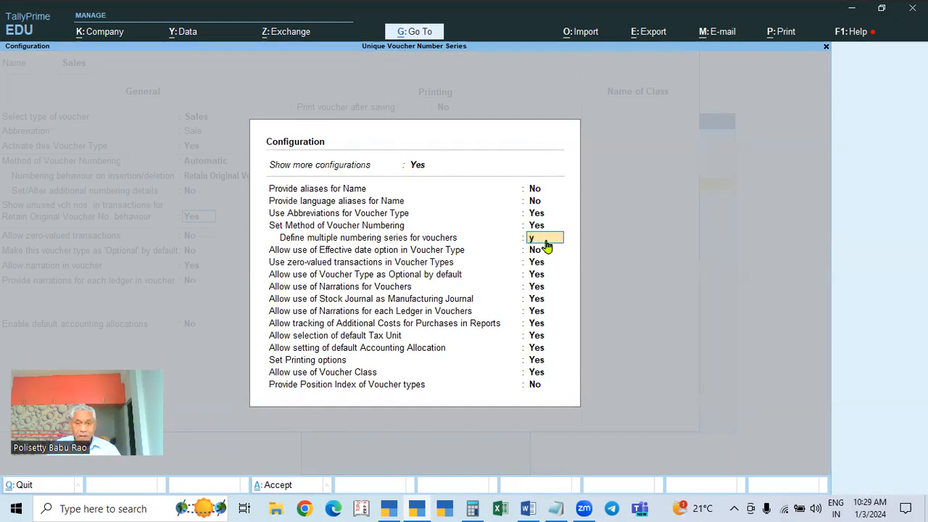
pyautogui.press('Return')
pyautogui.hotkey('ctrl', 'a')
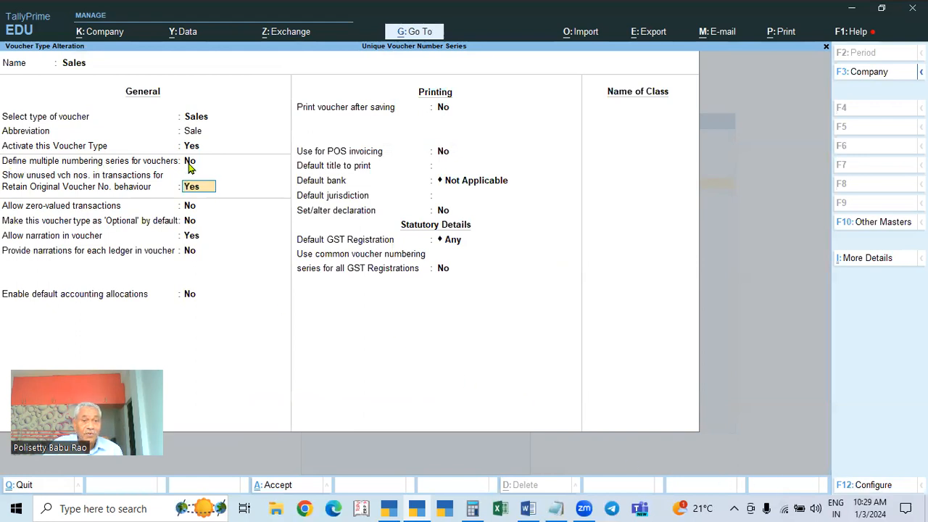
# Turn on multiple numbering series for the Sales voucher type to bring up its list of series.
pyautogui.click(190, 163)
pyautogui.write('y')
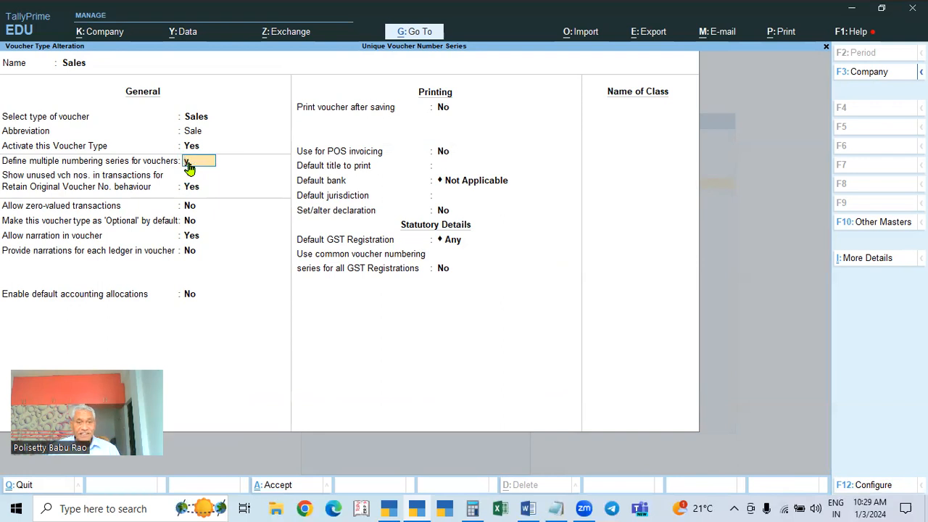
pyautogui.press('Return')
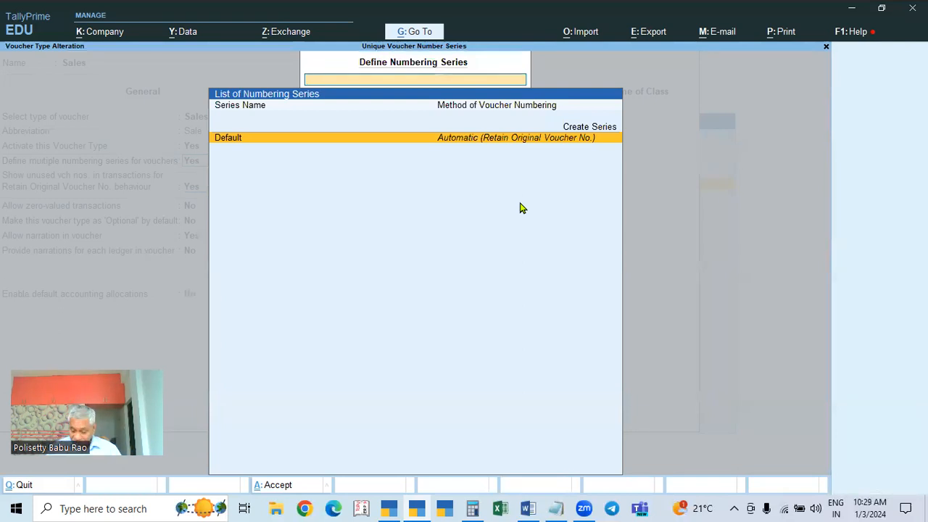
# Create a numbering series named TS with the Automatic method and Retain Original Voucher No. behaviour.
pyautogui.press('Up')
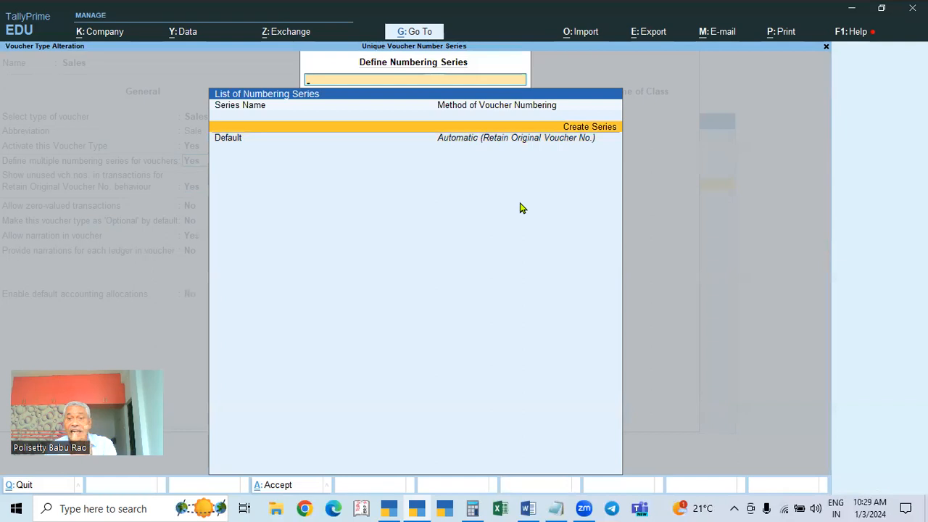
pyautogui.press('Return')
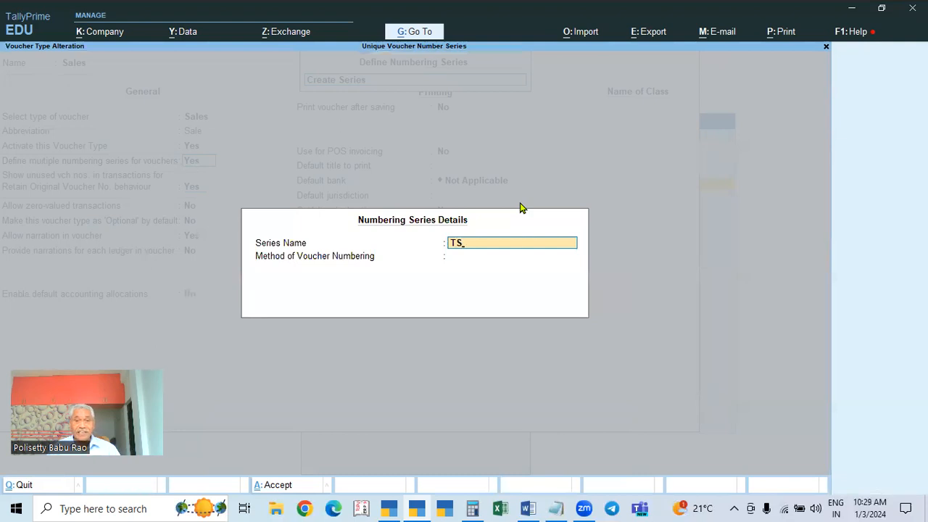
pyautogui.write('TS')
pyautogui.press('Return')
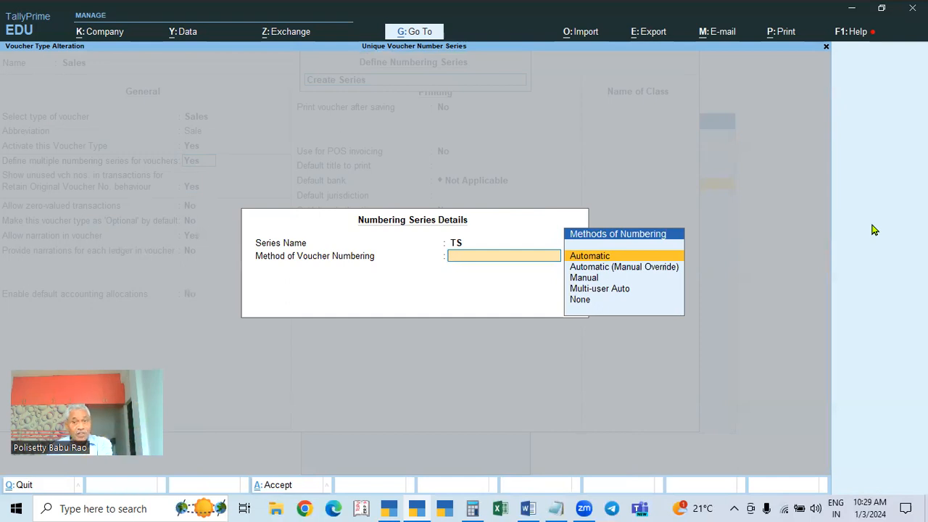
pyautogui.press('Return')
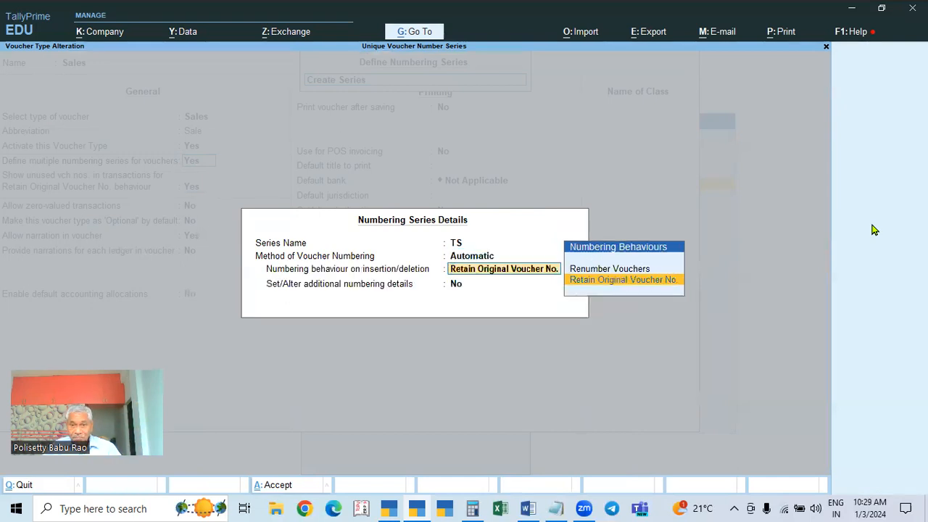
pyautogui.press('Return')
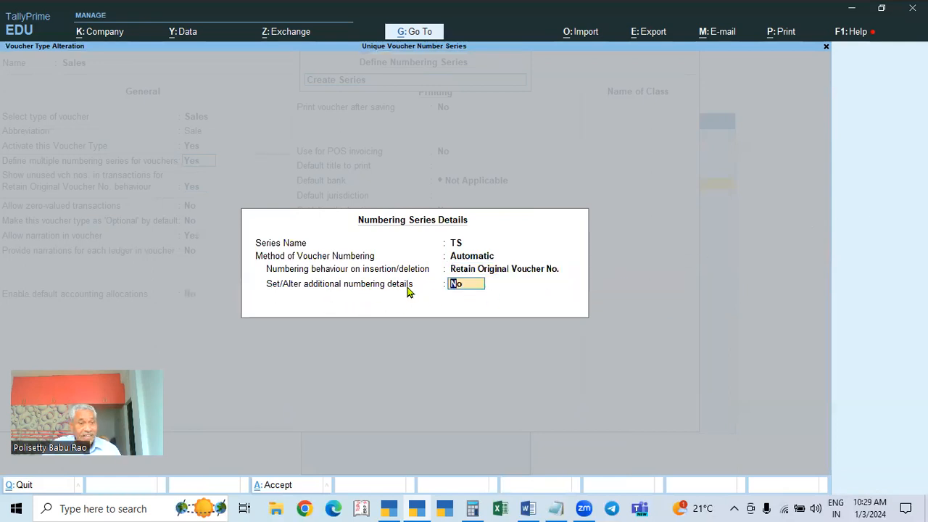
# Enable additional numbering details for the TS series, with starting number 1, numerical width 3 and zero prefill Yes.
pyautogui.write('y')
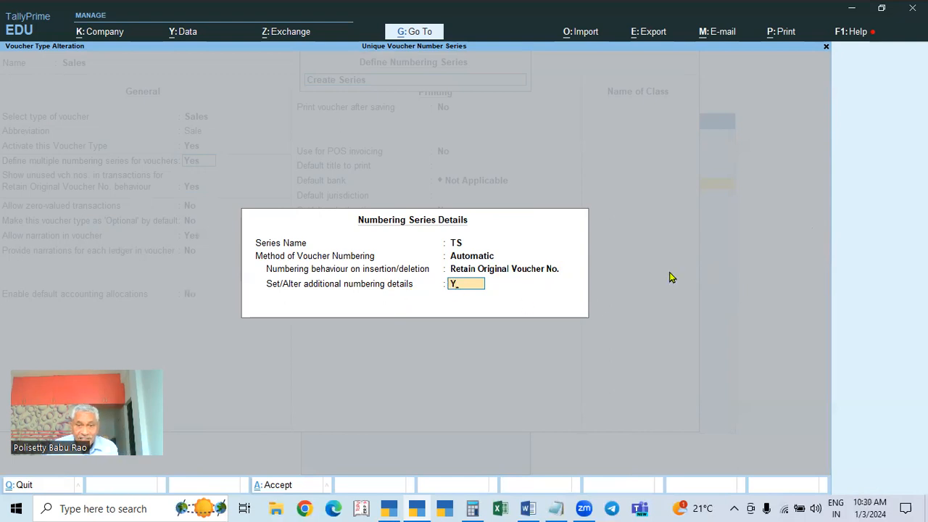
pyautogui.press('Return')
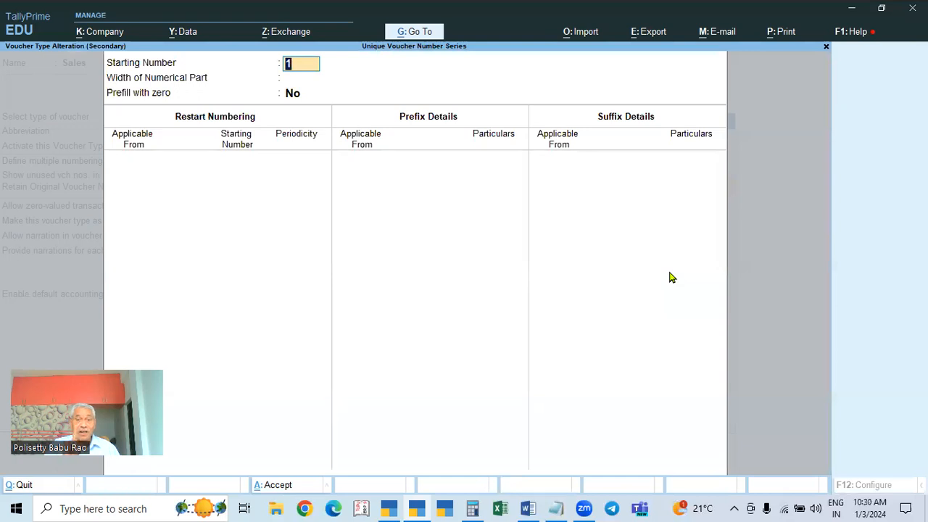
pyautogui.press('Return')
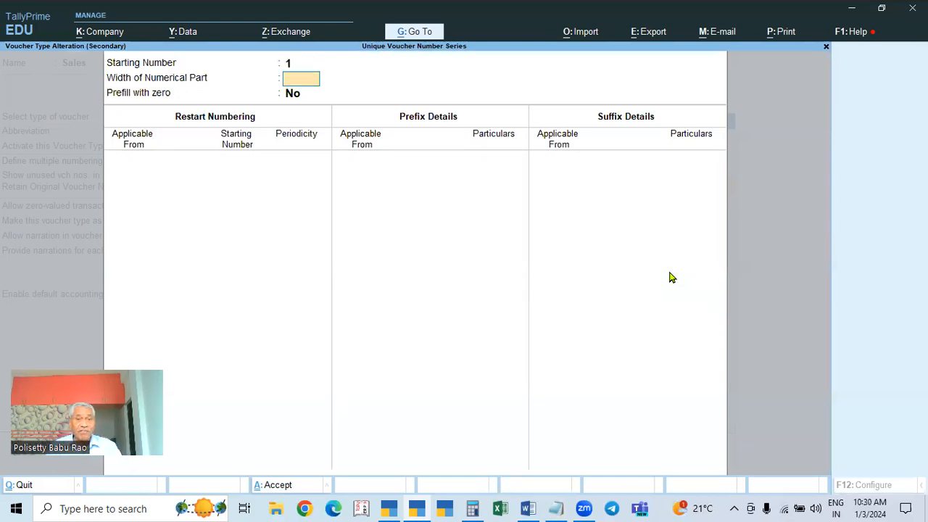
pyautogui.write('3')
pyautogui.press('Return')
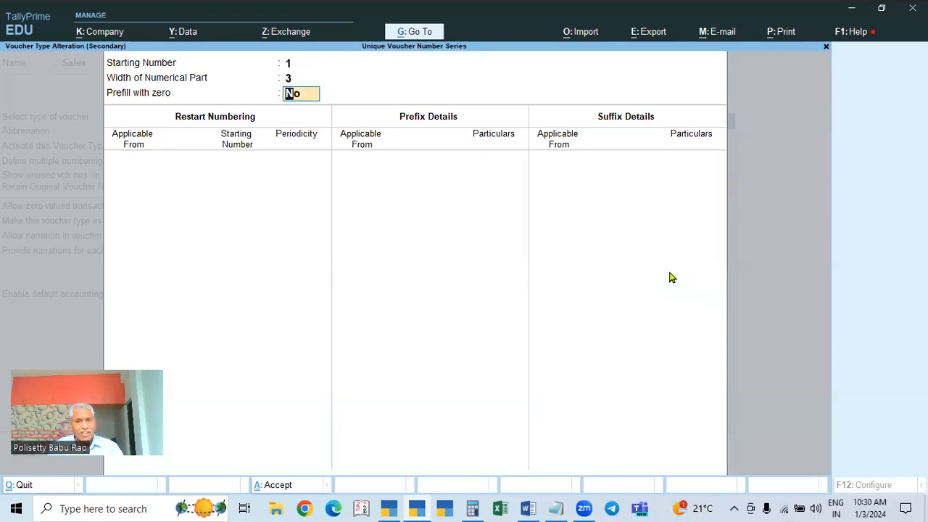
pyautogui.write('y')
pyautogui.press('Return')
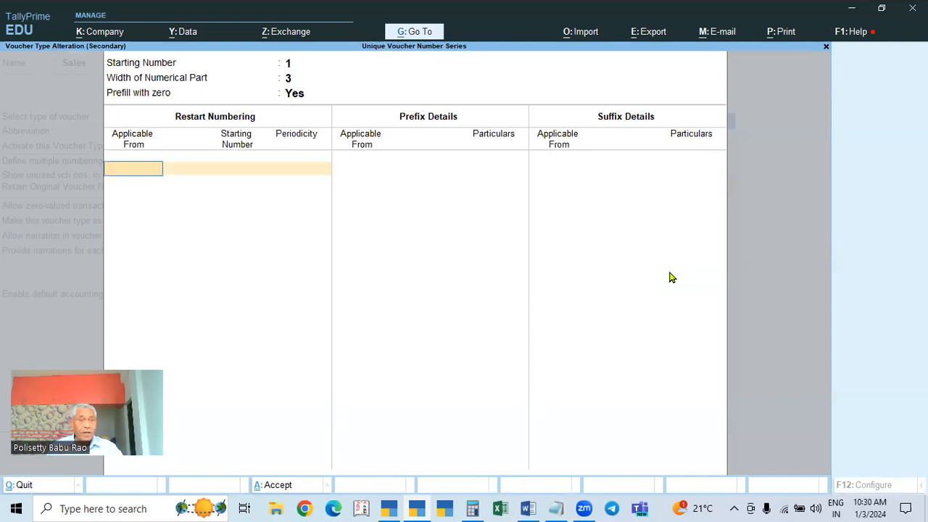
# Set the TS series to restart numbering from 1-Apr-23 at number 1 with Yearly periodicity.
pyautogui.write('1-4')
pyautogui.press('Return')
pyautogui.press('Return')
pyautogui.press('Return')
pyautogui.press('Return')
# Add the prefix TS/ to the TS series, applicable from 1-Apr-23.
pyautogui.write('1.4')
pyautogui.press('Return')
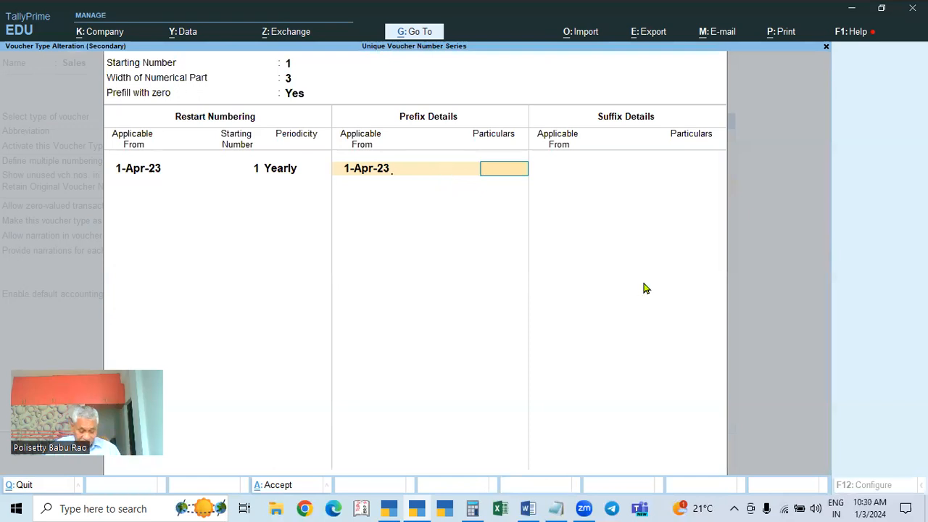
pyautogui.write('TS')
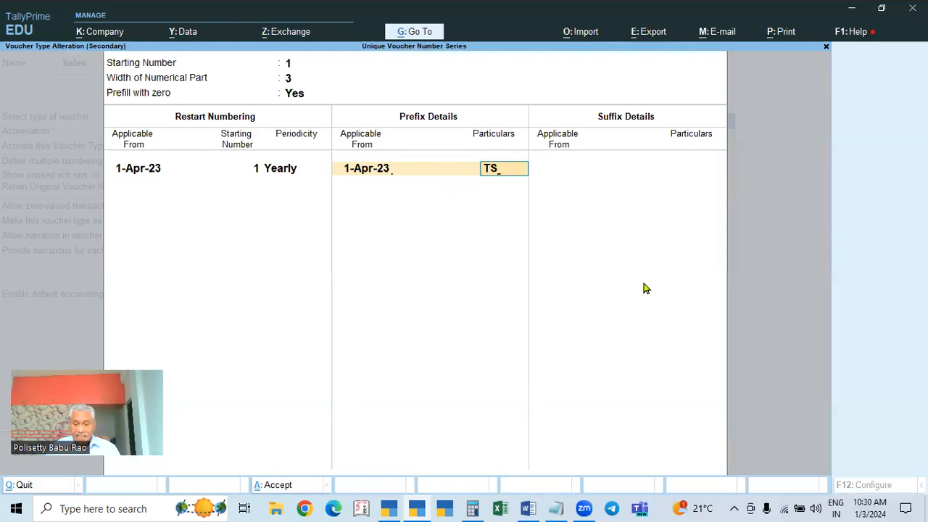
pyautogui.write('/')
pyautogui.press('Return')
pyautogui.press('Return')
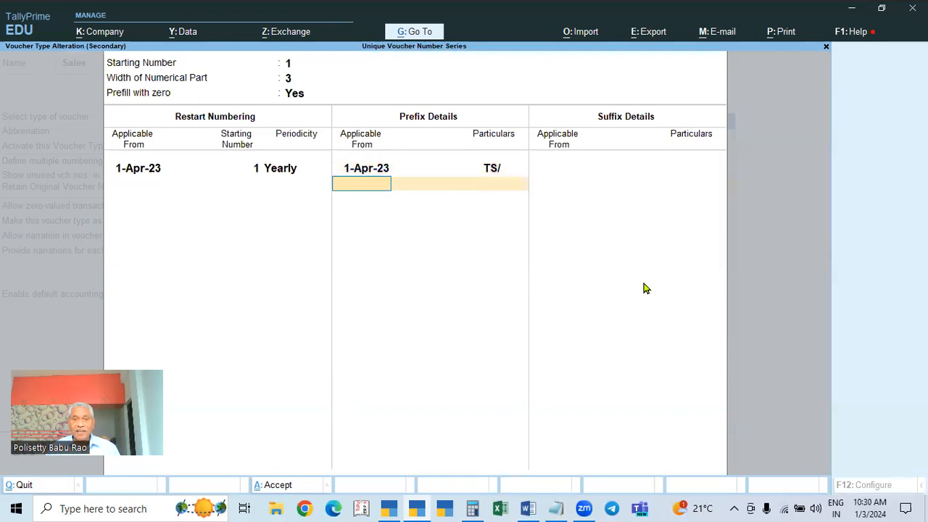
# Add the suffix /23-24 applicable from 1-Apr-23 and save the TS series.
pyautogui.write('1-4')
pyautogui.press('Return')
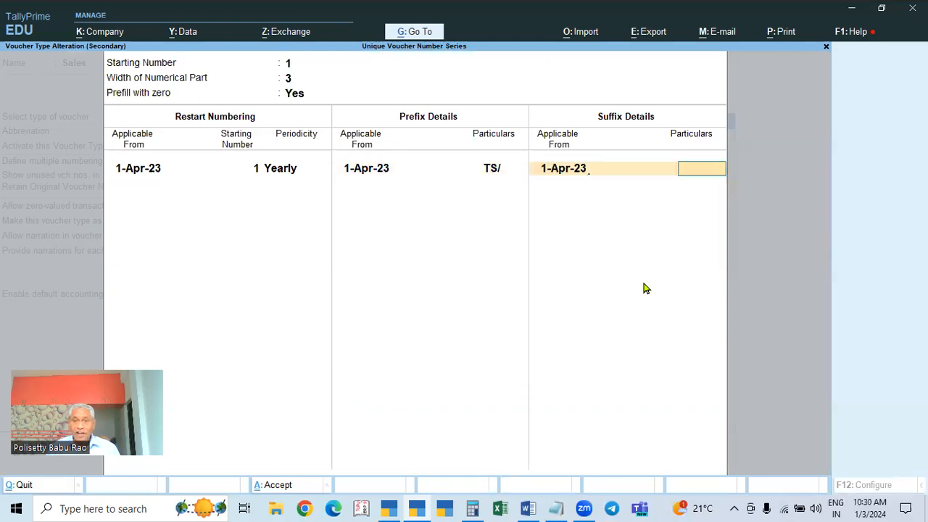
pyautogui.write('/23-24')
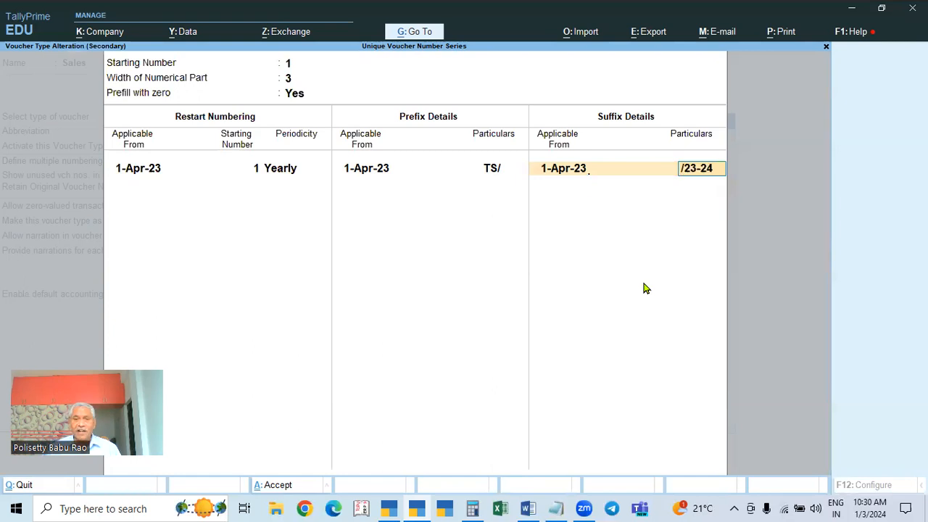
pyautogui.press('Return')
pyautogui.press('Return')
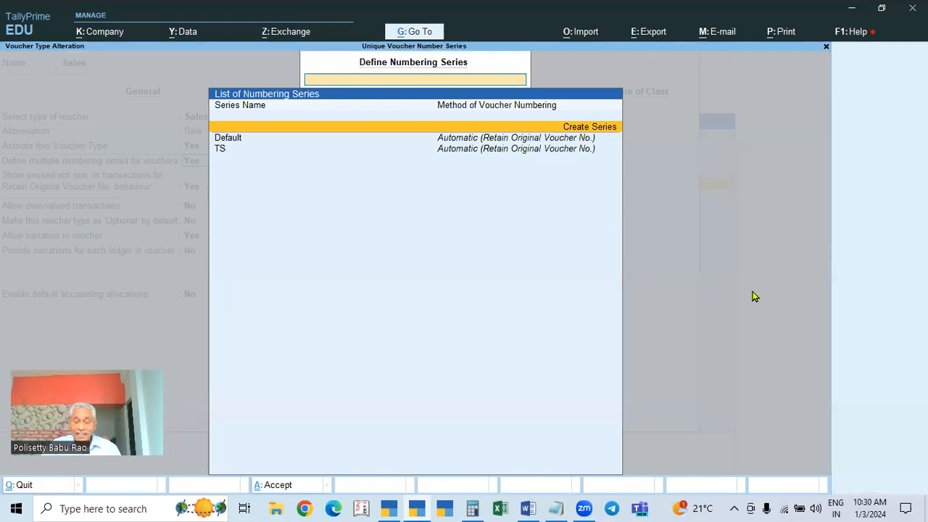
# Create a numbering series named AP with Automatic voucher numbering and Retain Original Voucher No. behaviour.
pyautogui.press('Return')
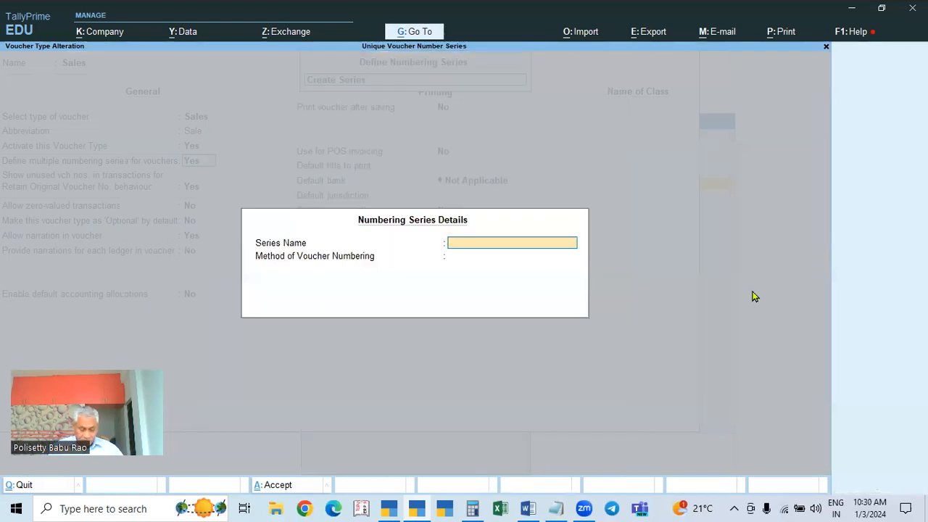
pyautogui.write('APO')
pyautogui.press('BackSpace')
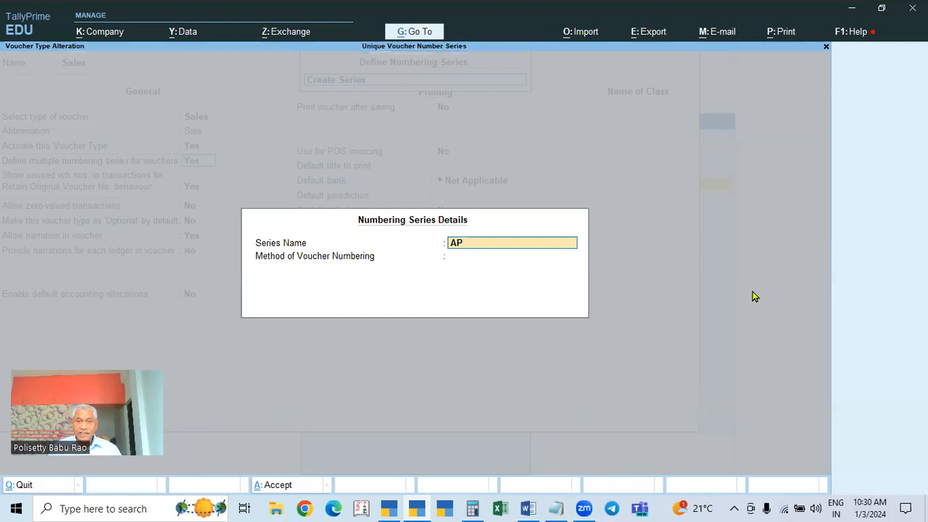
pyautogui.press('Return')
pyautogui.press('Return')
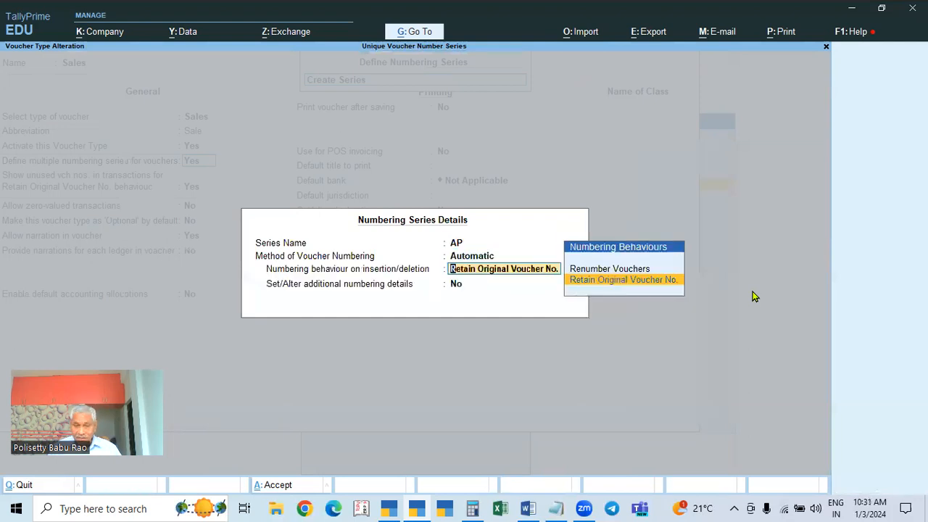
pyautogui.press('Return')
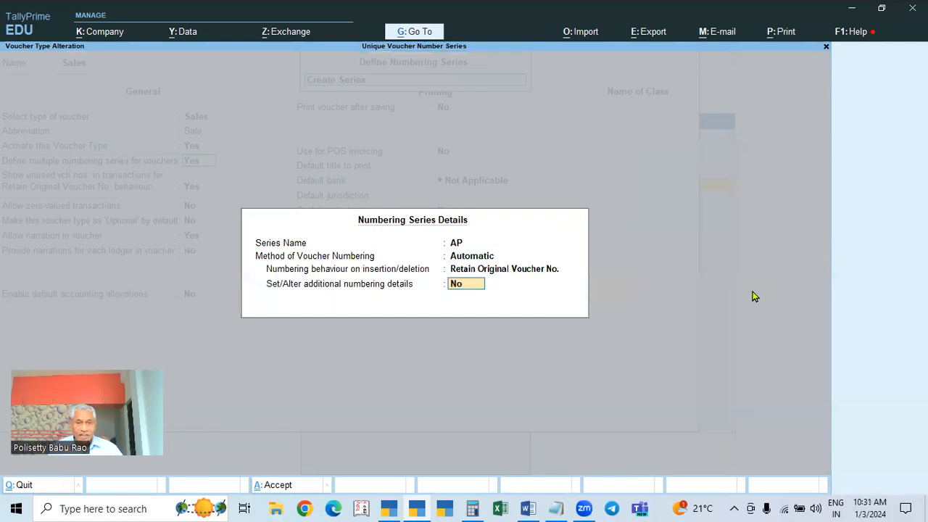
# Enable additional numbering details for the AP series, with starting number 1, numerical width 3 and zero prefill Yes.
pyautogui.write('Y')
pyautogui.press('Return')
pyautogui.press('Return')
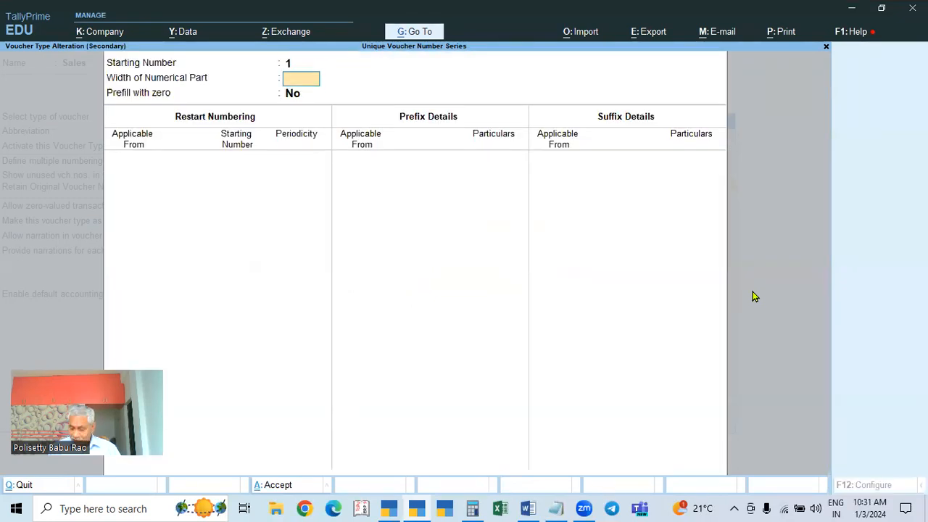
pyautogui.write('3')
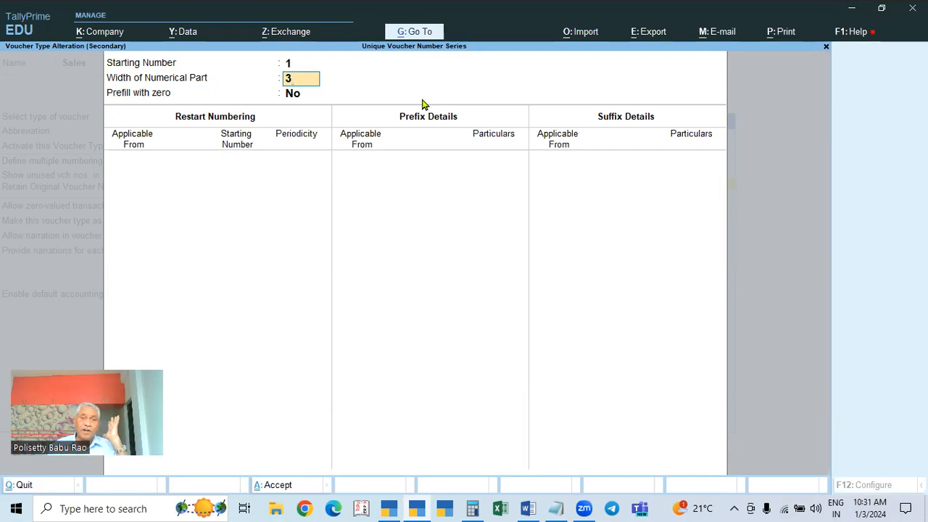
pyautogui.press('Return')
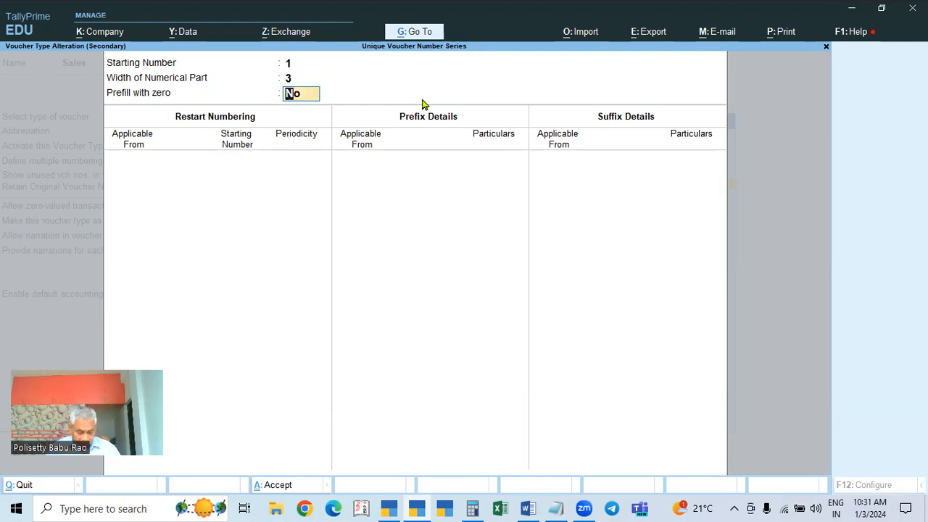
pyautogui.write('Yes')
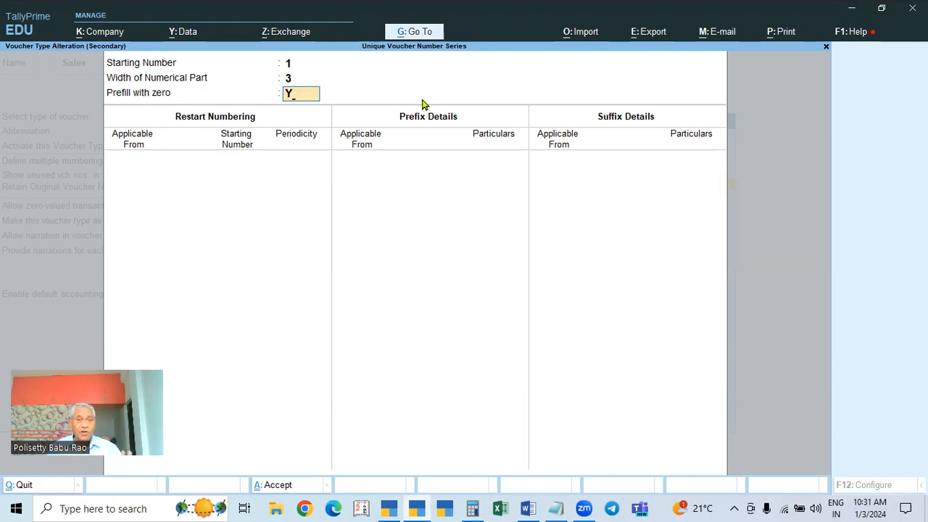
pyautogui.press('Return')
# Set the AP series to restart numbering from 1-Apr-23 at number 1 with Yearly periodicity.
pyautogui.write('1.4')
pyautogui.press('Return')
pyautogui.press('Return')
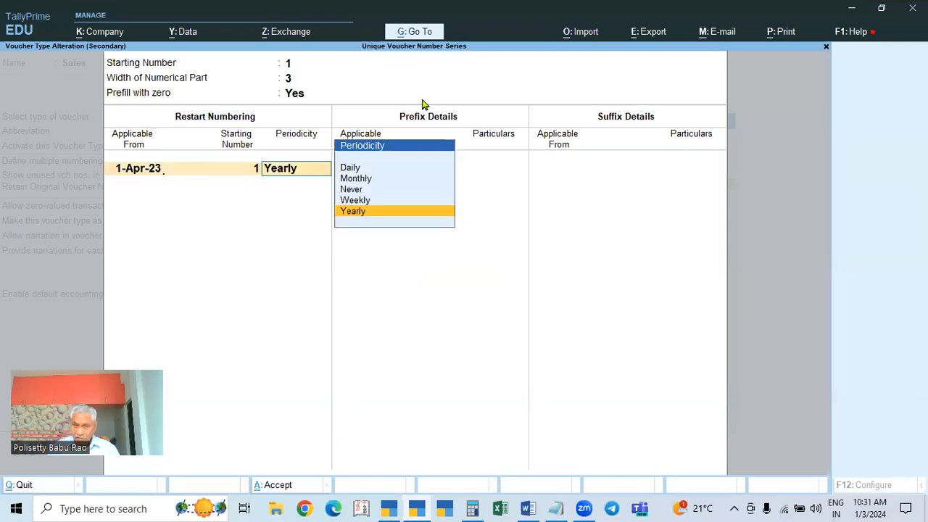
pyautogui.press('Return')
pyautogui.press('Return')
# Add the prefix AP/ to the AP series, applicable from 1-Apr-23.
pyautogui.write('1.4')
pyautogui.press('Return')
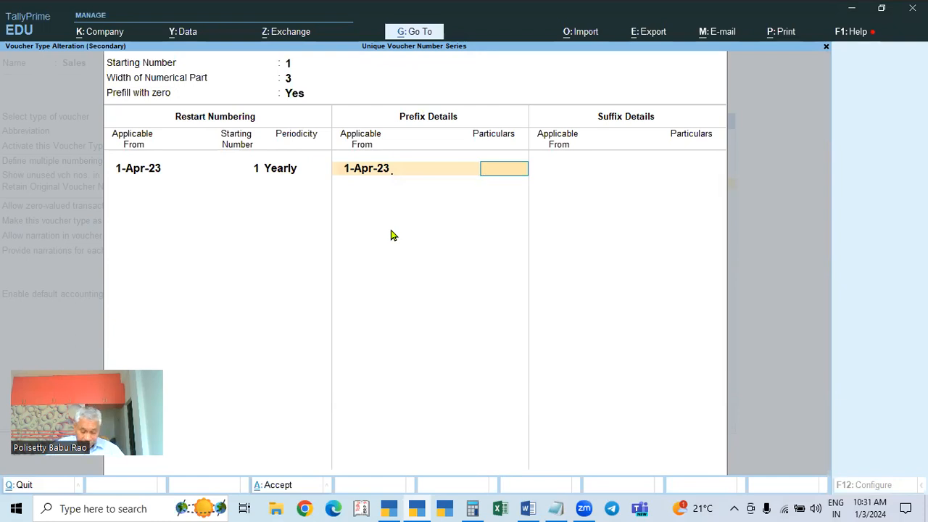
pyautogui.write('AP')
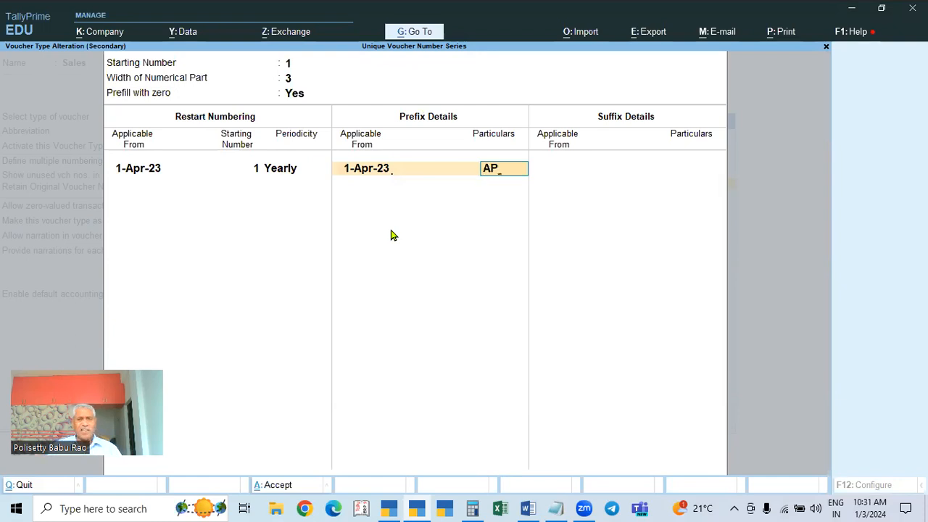
pyautogui.write('/')
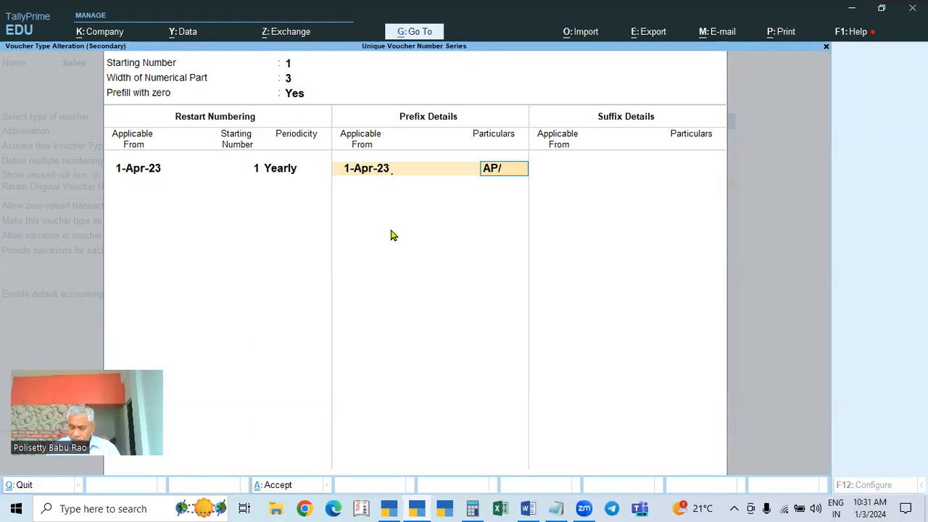
pyautogui.press('Return')
pyautogui.press('Return')
# Add the suffix /23-24 applicable from 1-Apr-23 and save the AP series.
pyautogui.write('1.4')
pyautogui.press('Return')
pyautogui.write('/')
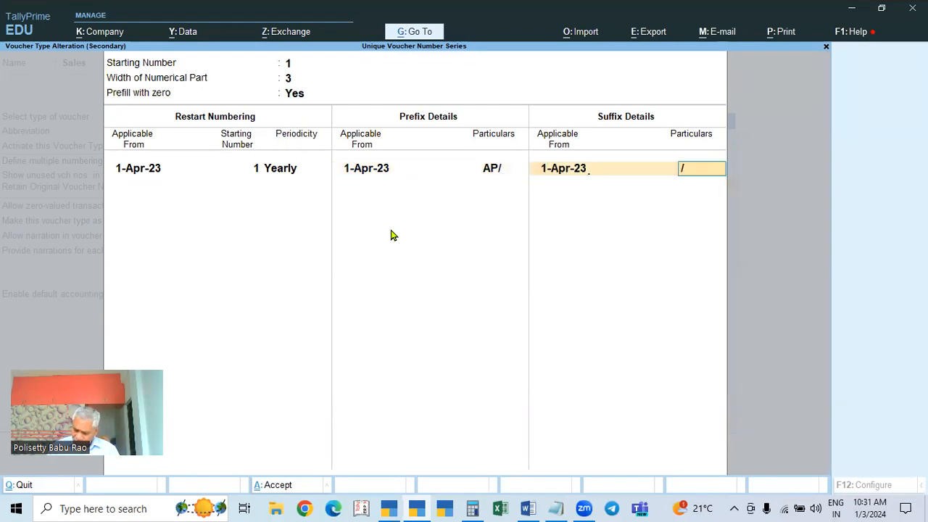
pyautogui.write('23-24')
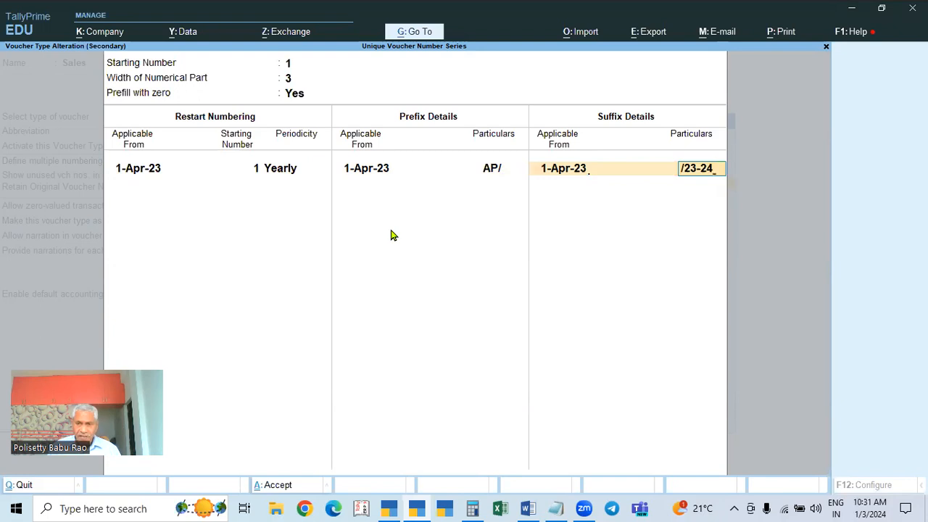
pyautogui.press('Return')
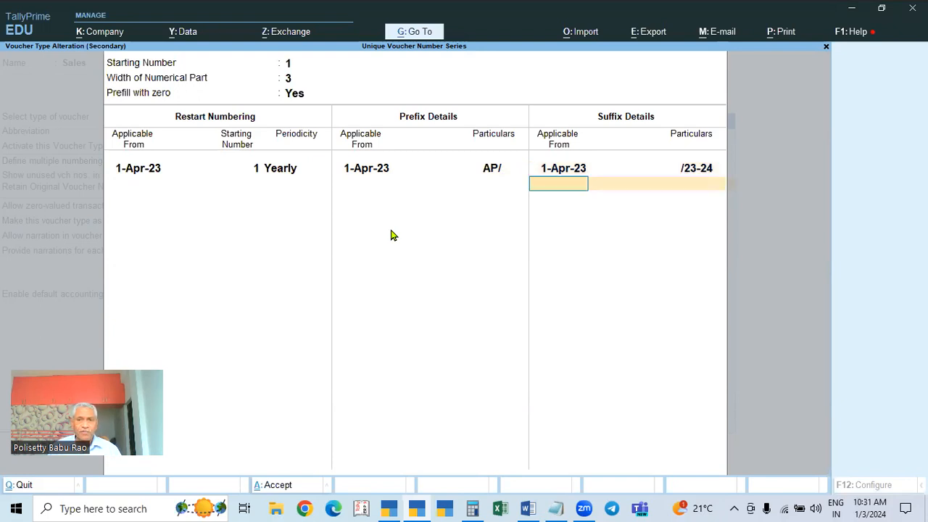
pyautogui.press('Return')
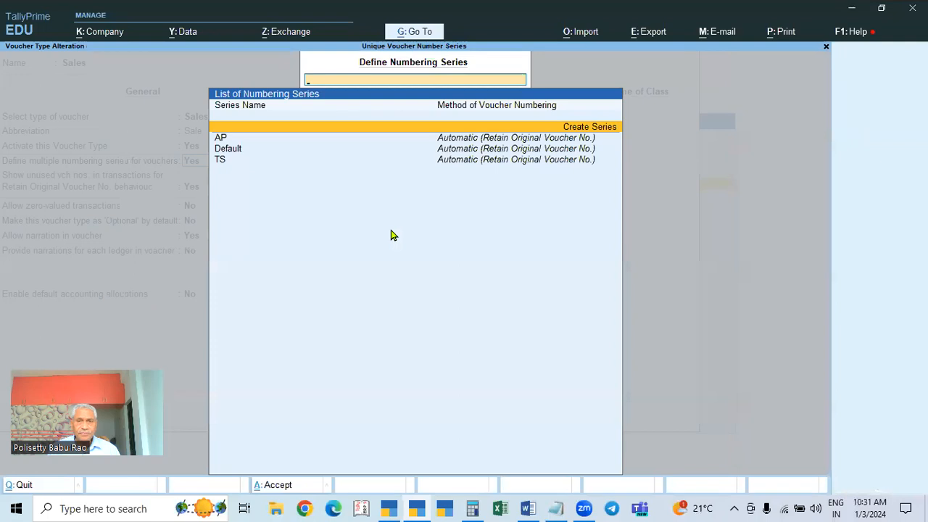
# Create a numbering series named KA with Automatic voucher numbering and Retain Original Voucher No. behaviour.
pyautogui.press('Return')
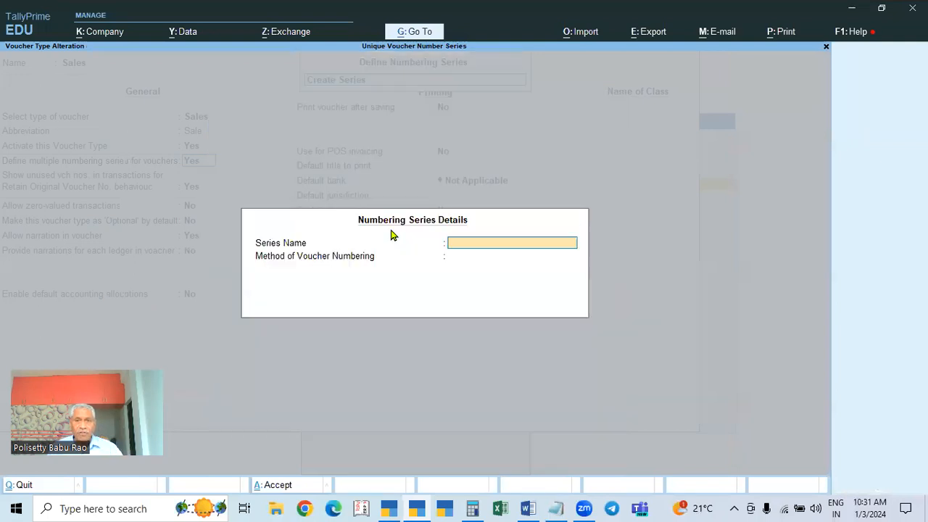
pyautogui.write('KAS')
pyautogui.press('BackSpace')
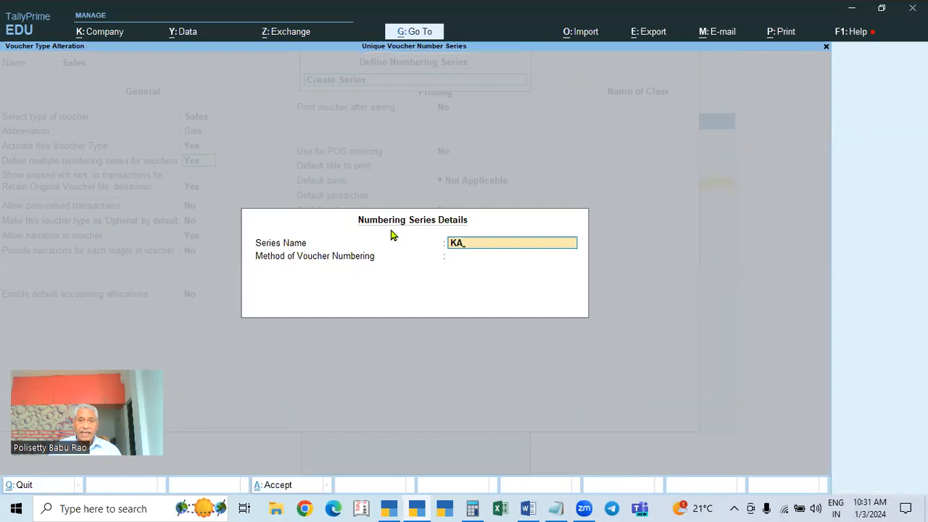
pyautogui.press('Return')
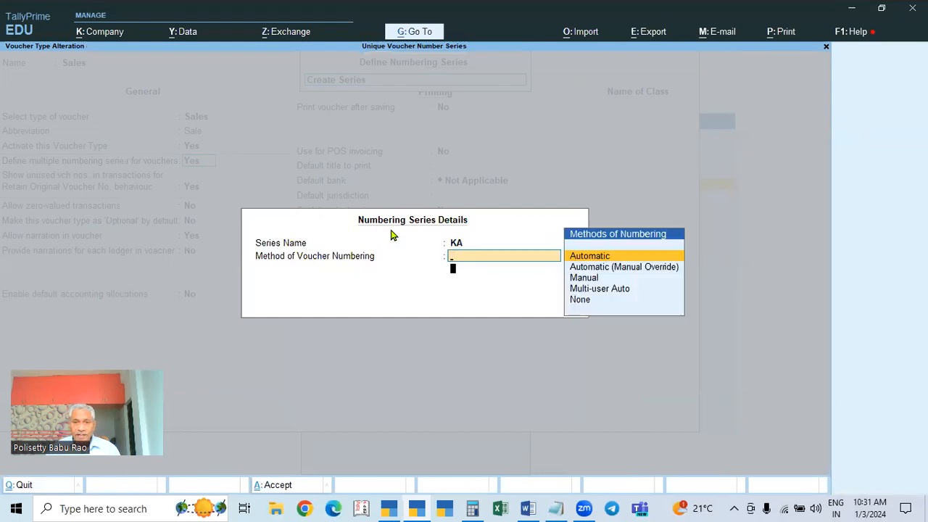
pyautogui.press('Return')
pyautogui.press('Return')
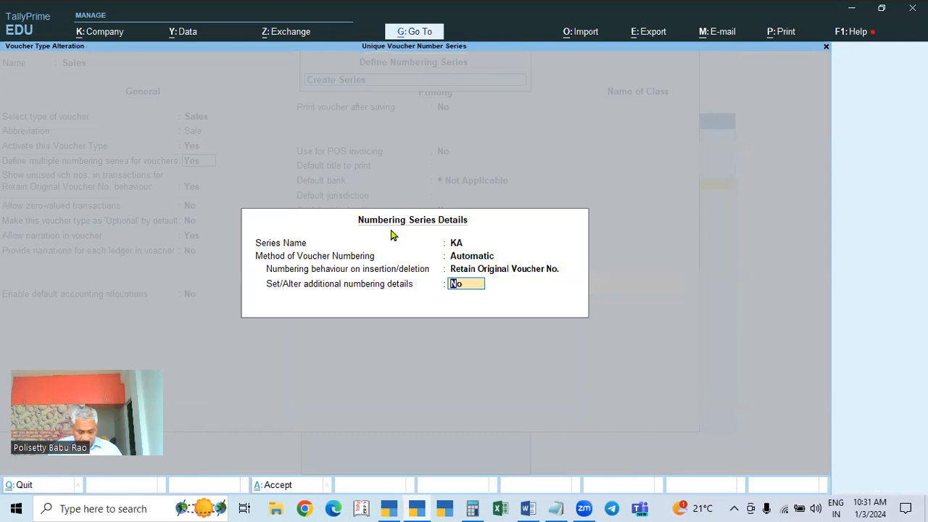
# Enable additional numbering details for the KA series, with starting number 1 and numerical width 3.
pyautogui.press('y')
pyautogui.press('Return')
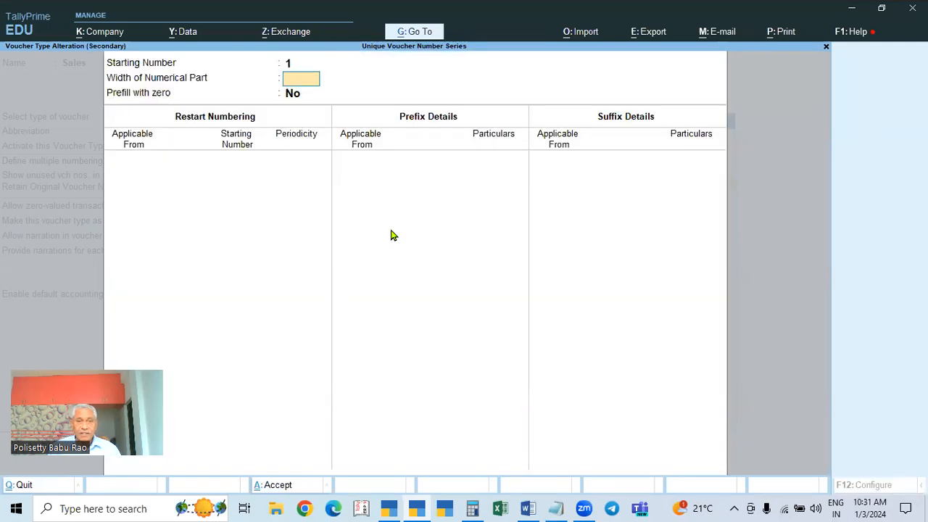
pyautogui.write('3')
pyautogui.press('Return')
# Turn on zero prefill for the KA series and restart its numbering from 1-Apr-23 at number 1 with Yearly periodicity.
pyautogui.press('Return')
pyautogui.press('BackSpace')
pyautogui.write('y1-4')
pyautogui.press('Return')
pyautogui.press('Return')
pyautogui.press('Return')
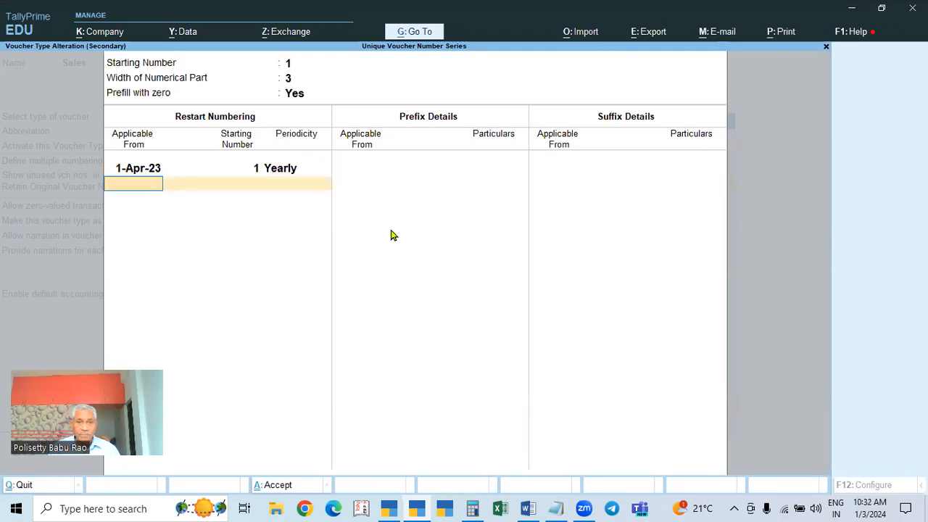
pyautogui.press('Return')
# Add the prefix KA/ to the KA series, applicable from 1-Apr-23.
pyautogui.write('1-4')
pyautogui.press('Return')
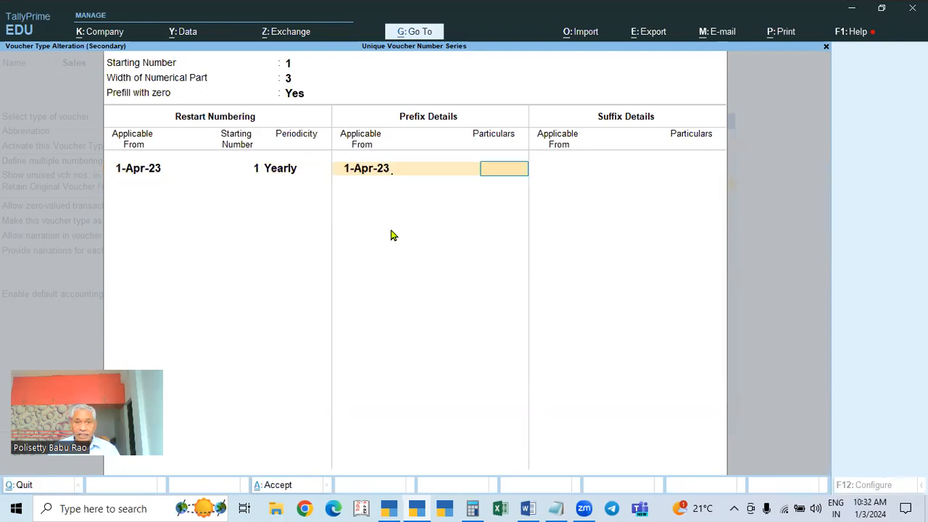
pyautogui.write('KA/')
pyautogui.press('Return')
pyautogui.press('Return')
# Add the suffix /23-24 applicable from 1-Apr-23 and save the KA series.
pyautogui.write('1-4')
pyautogui.press('Return')
pyautogui.write('/')
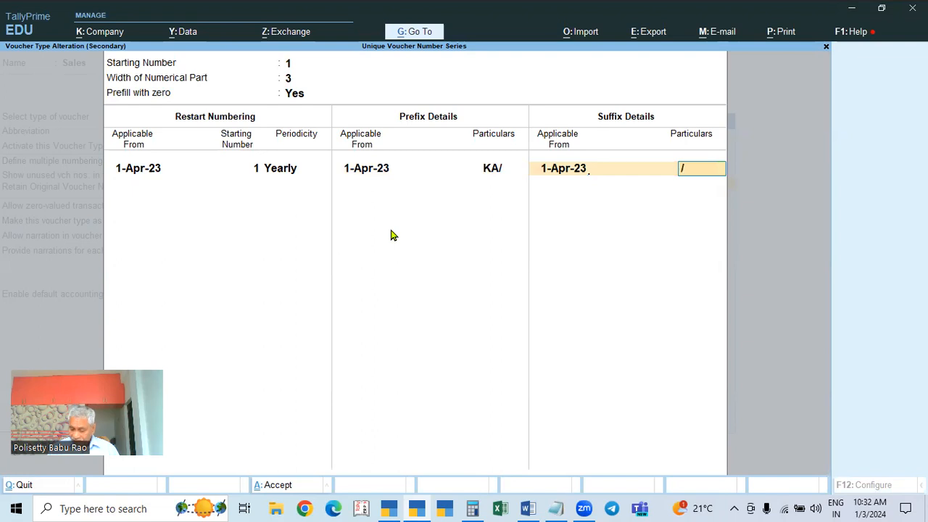
pyautogui.write('23-24')
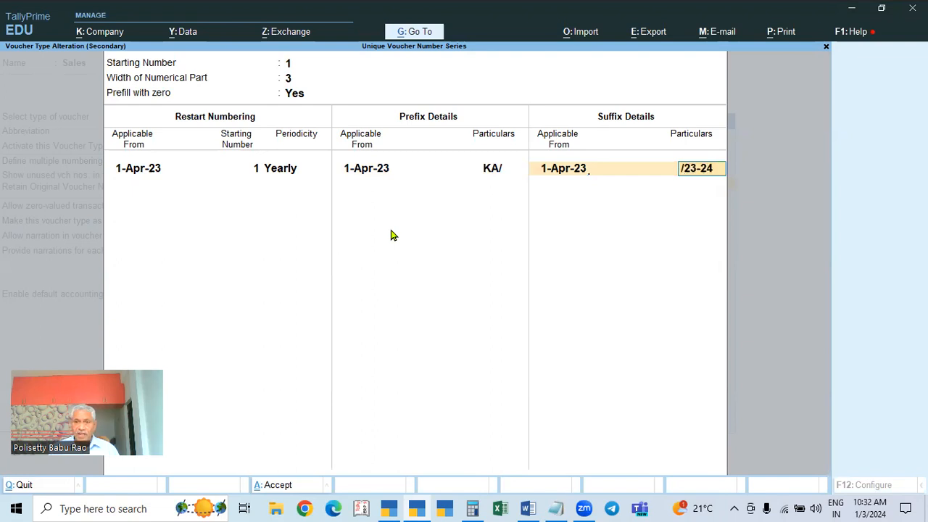
pyautogui.press('Return')
pyautogui.press('Return')
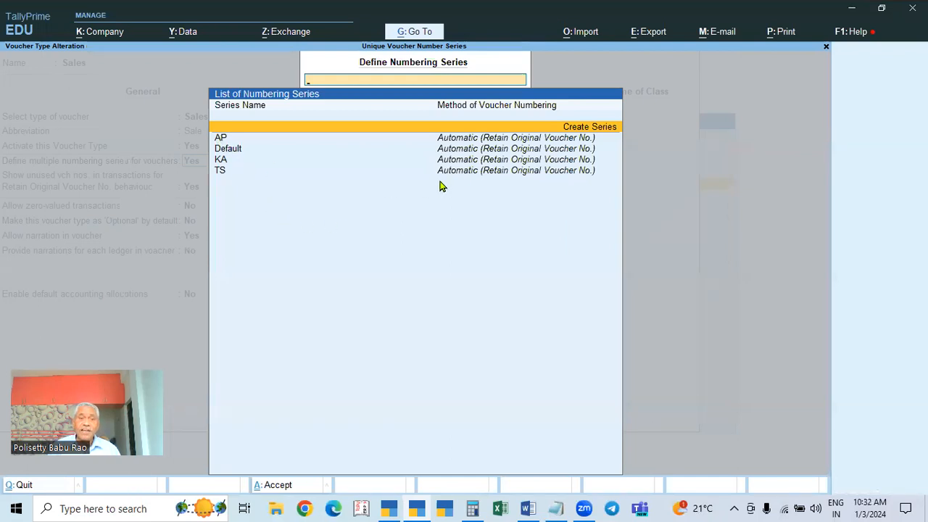
# Create a numbering series named TN with Automatic voucher numbering and Retain Original Voucher No. behaviour.
pyautogui.press('Return')
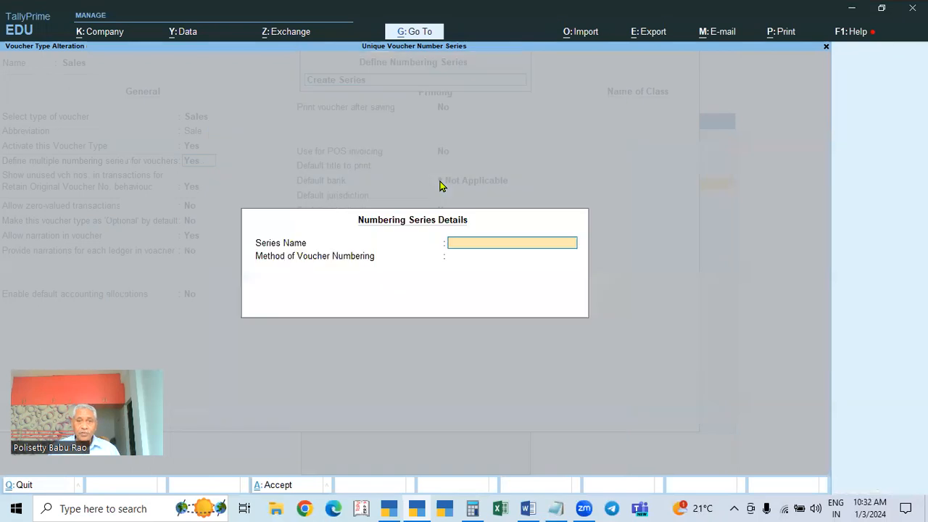
pyautogui.write('TN')
pyautogui.press('Return')
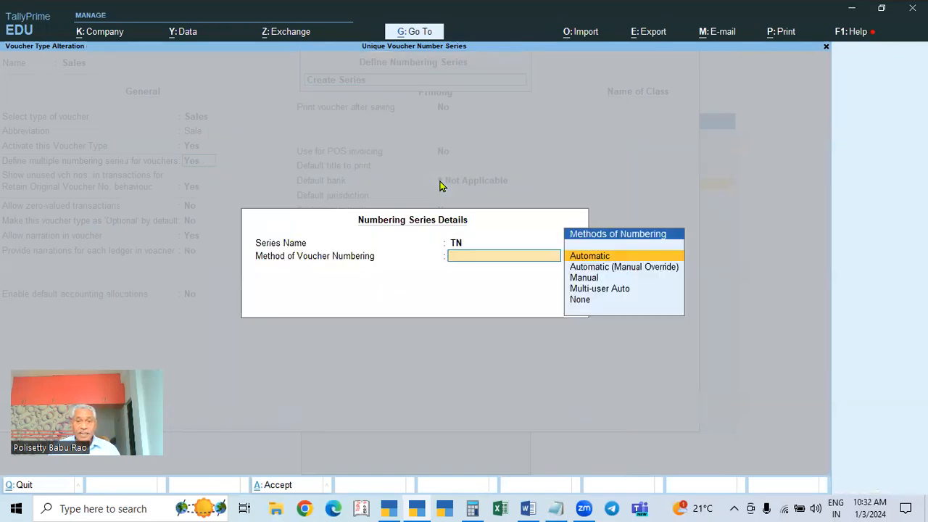
pyautogui.press('Return')
pyautogui.press('Return')
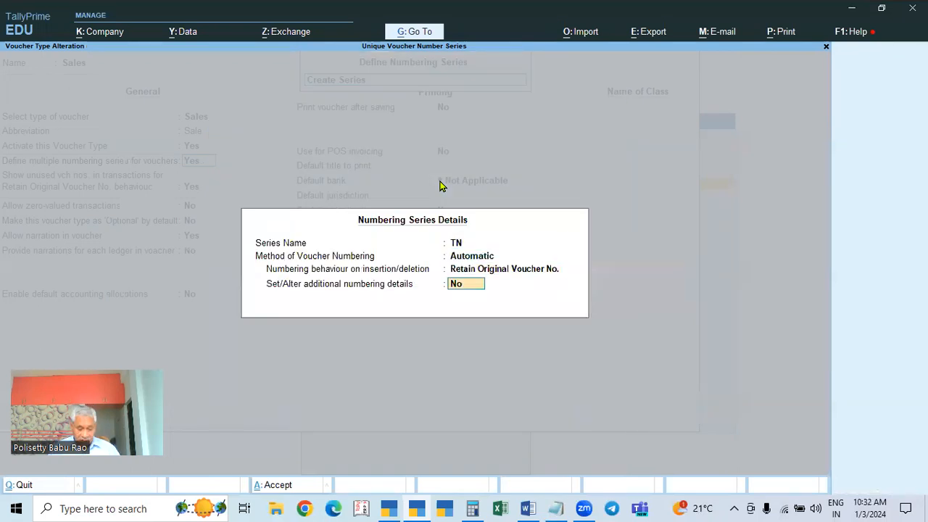
# Enable additional numbering details for the TN series, with starting number 1, numerical width 3 and zero prefill Yes.
pyautogui.write('y')
pyautogui.press('Return')
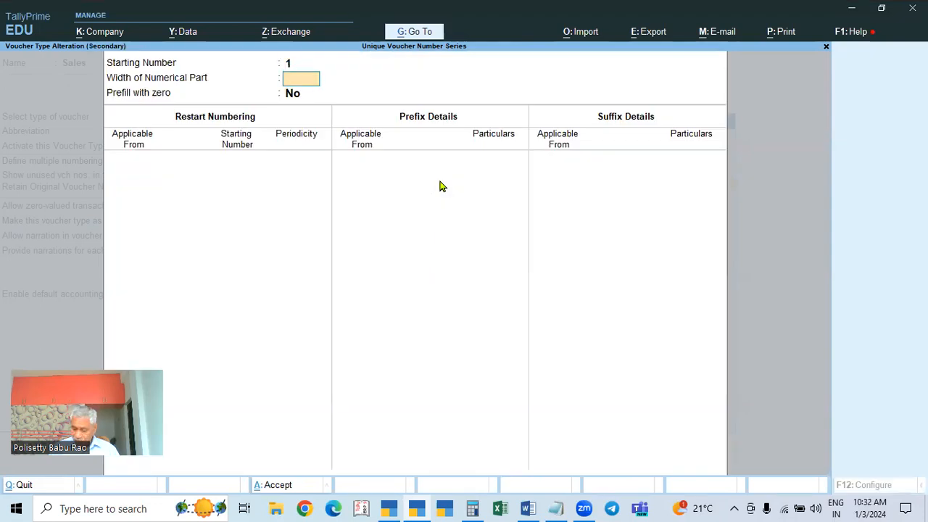
pyautogui.write('3')
pyautogui.press('Return')
pyautogui.write('y')
pyautogui.press('Return')
# Set the TN series to restart numbering from 1-Apr-23 at number 1 with Yearly periodicity.
pyautogui.write('1-4')
pyautogui.press('Return')
pyautogui.press('Return')
pyautogui.press('Return')
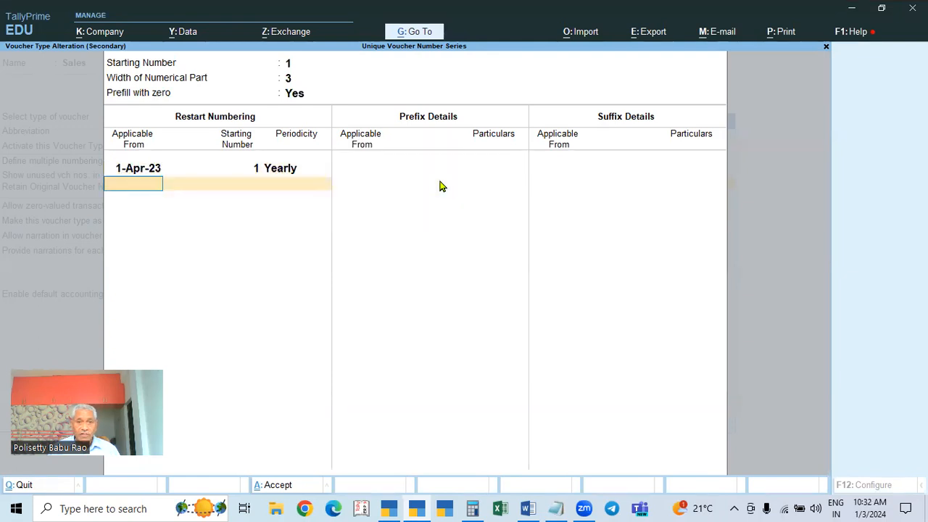
pyautogui.press('Return')
# Add the prefix TN/ to the TN series, applicable from 1-Apr-23.
pyautogui.write('1-4')
pyautogui.press('Return')
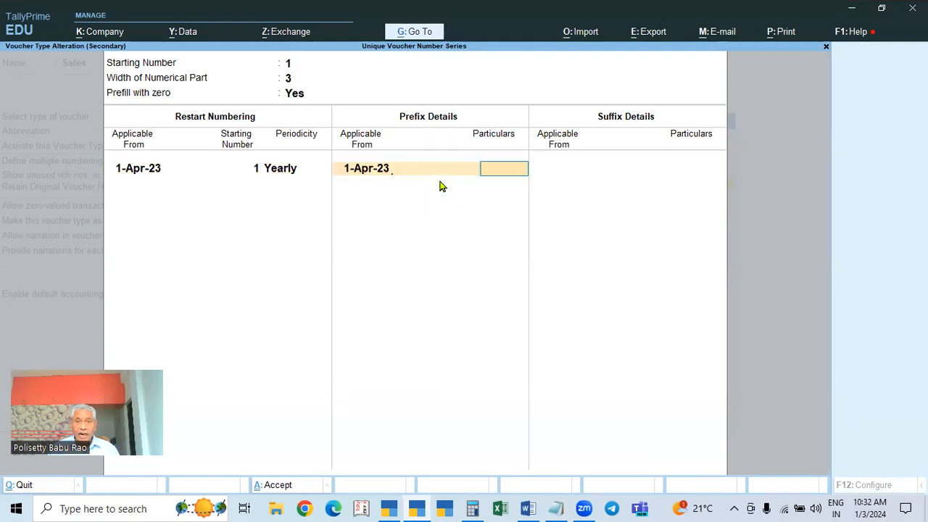
pyautogui.write('TN/')
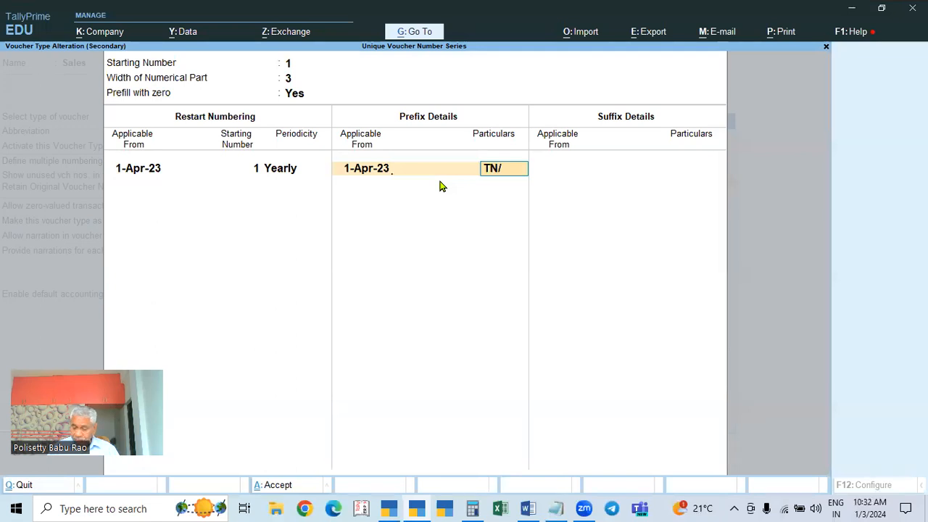
pyautogui.press('Return')
# Add the suffix /23-24 applicable from 1-Apr-23 and save the TN series.
pyautogui.write('1-4')
pyautogui.press('Return')
pyautogui.write('/23-24')
pyautogui.press('Return')
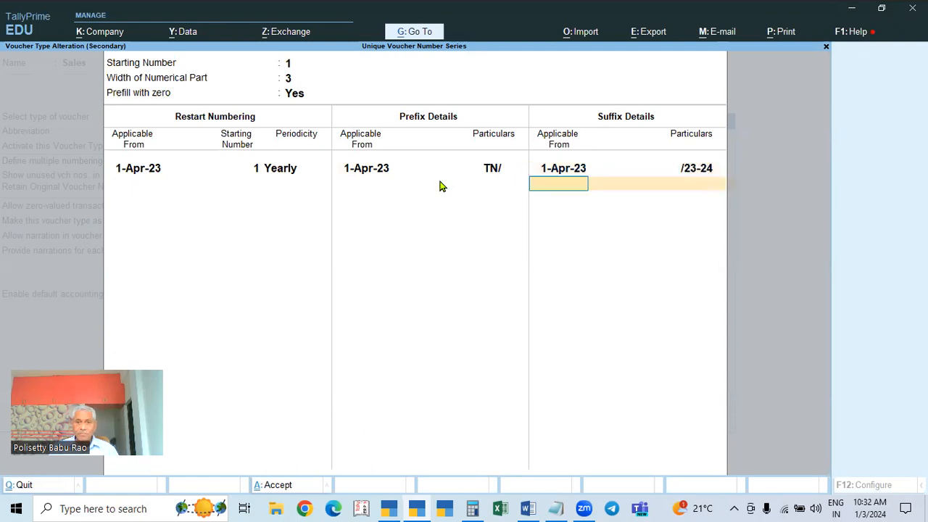
pyautogui.press('Return')
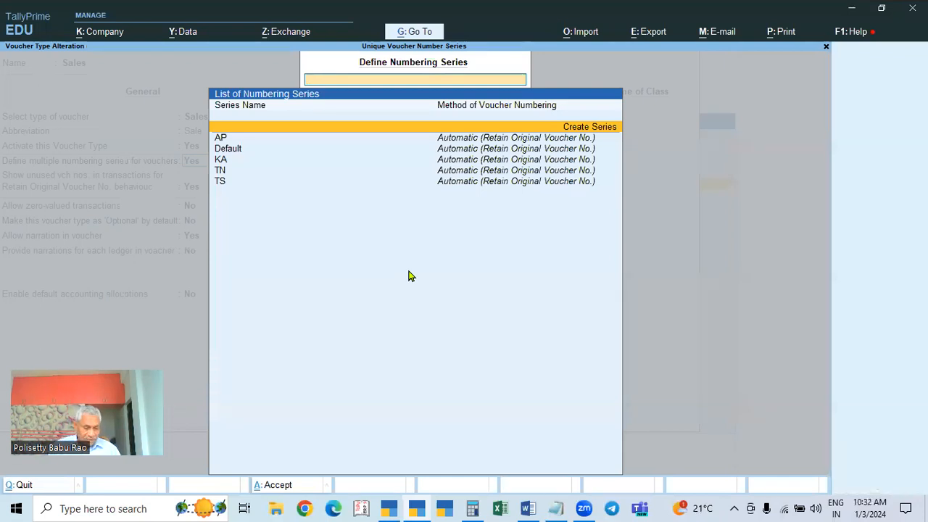
# Finish defining the numbering series and keep the Sales voucher type's remaining general and printing settings up to Default GST Registration.
pyautogui.press('Return')
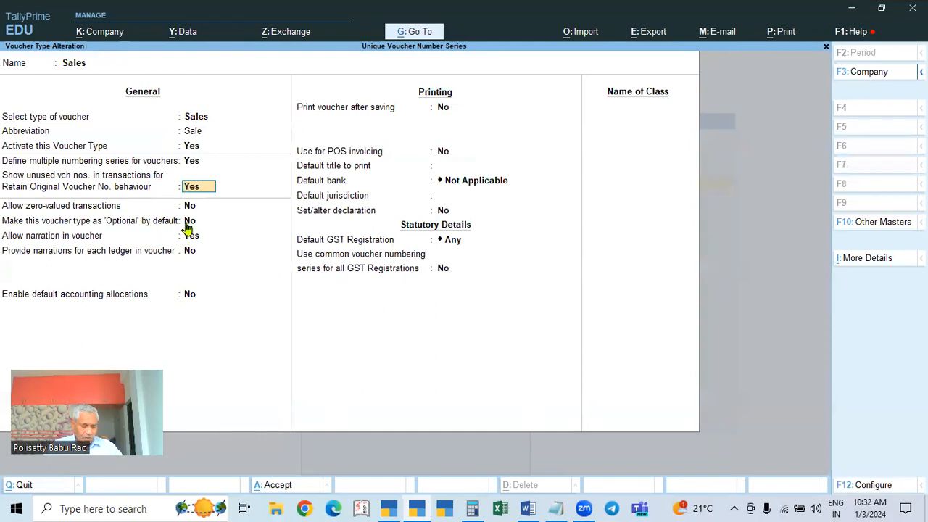
pyautogui.press('Return')
pyautogui.press('Return')
pyautogui.press('Return')
pyautogui.press('Return')
pyautogui.press('Return')
pyautogui.press('Return')
pyautogui.press('Return')
pyautogui.press('Return')
pyautogui.press('Return')
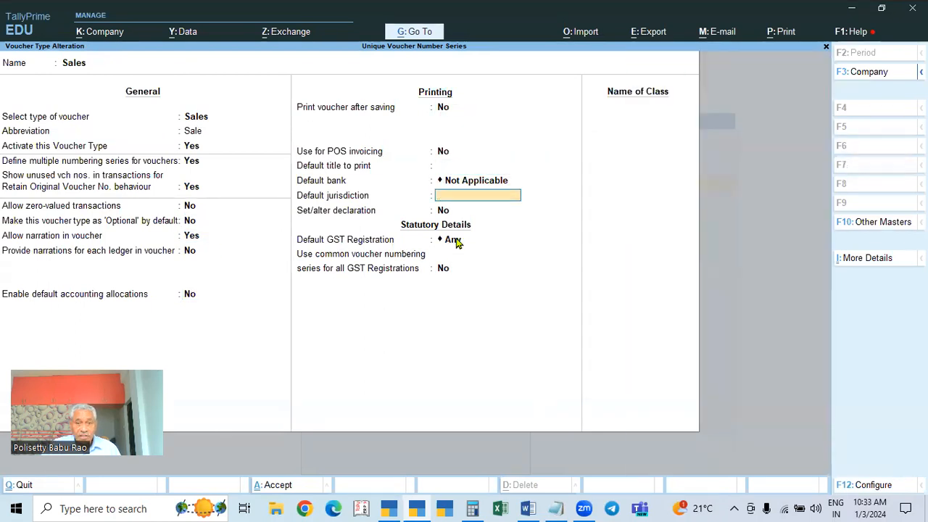
pyautogui.press('Return')
pyautogui.press('Return')
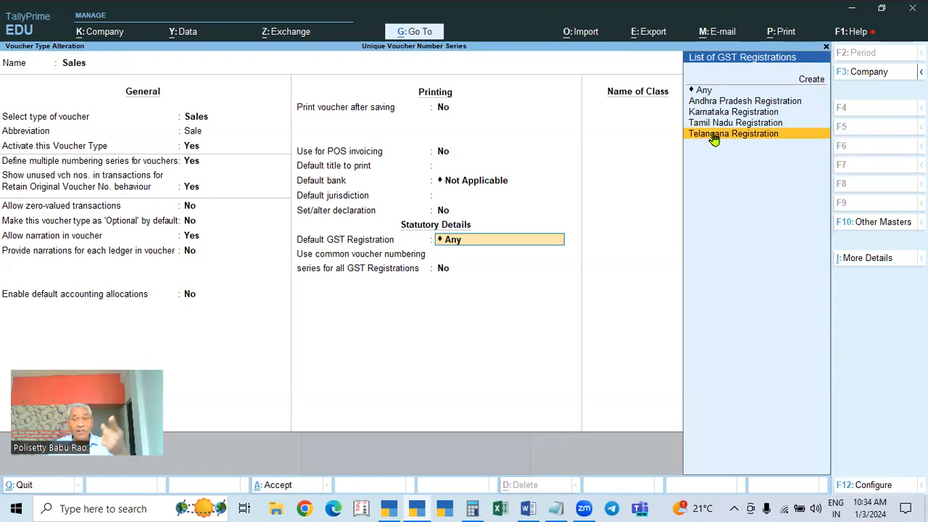
# Set the default GST registration to Any, keep common voucher numbering at No, and save the Sales voucher type.
pyautogui.click(714, 138)
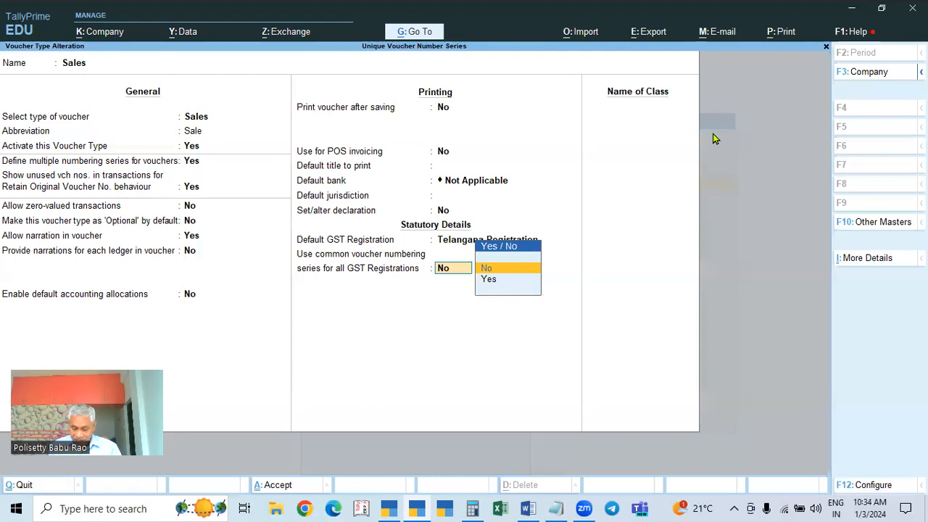
pyautogui.press('BackSpace')
pyautogui.press('Up')
pyautogui.press('Up')
pyautogui.press('Up')
pyautogui.press('Up')
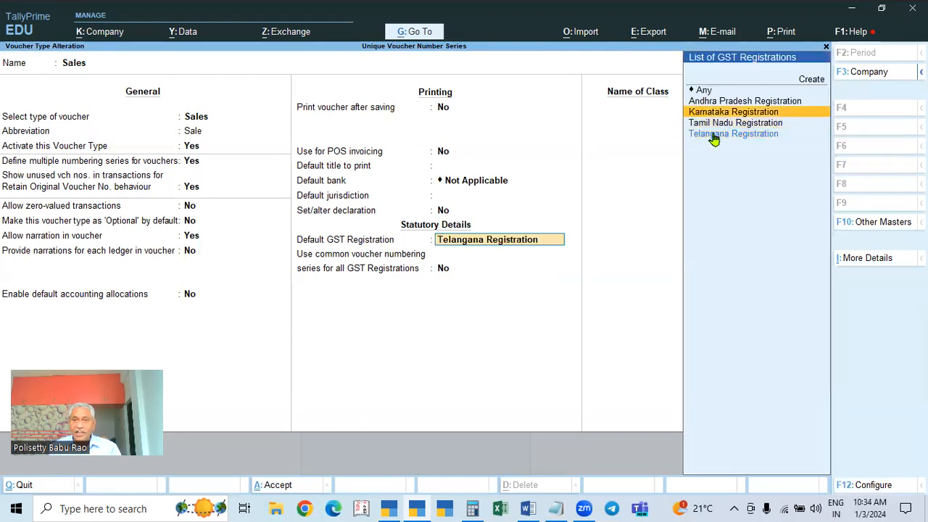
pyautogui.press('Return')
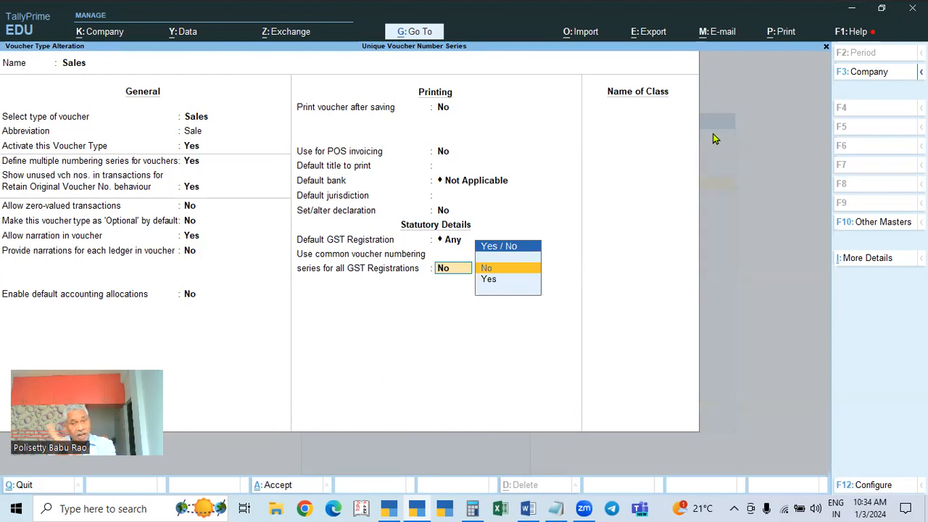
pyautogui.press('Return')
pyautogui.press('Return')
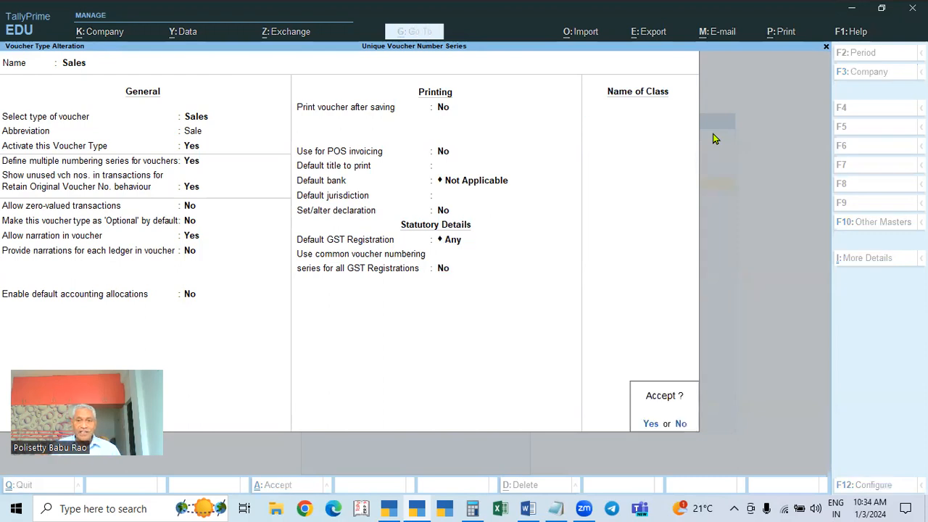
pyautogui.press('Return')
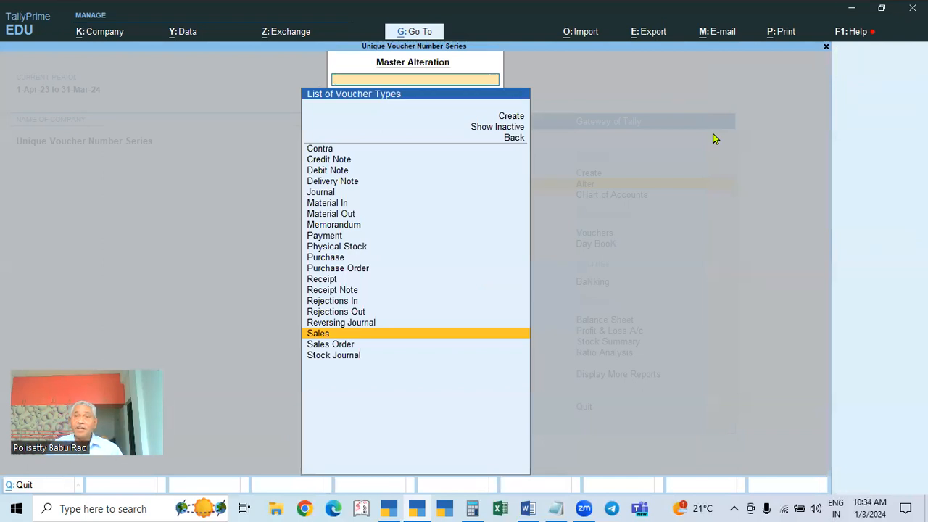
# Check the sales voucher numbers in the Day Book of the TALLY PRIME 2.1 [23-24] company.
pyautogui.press('v')
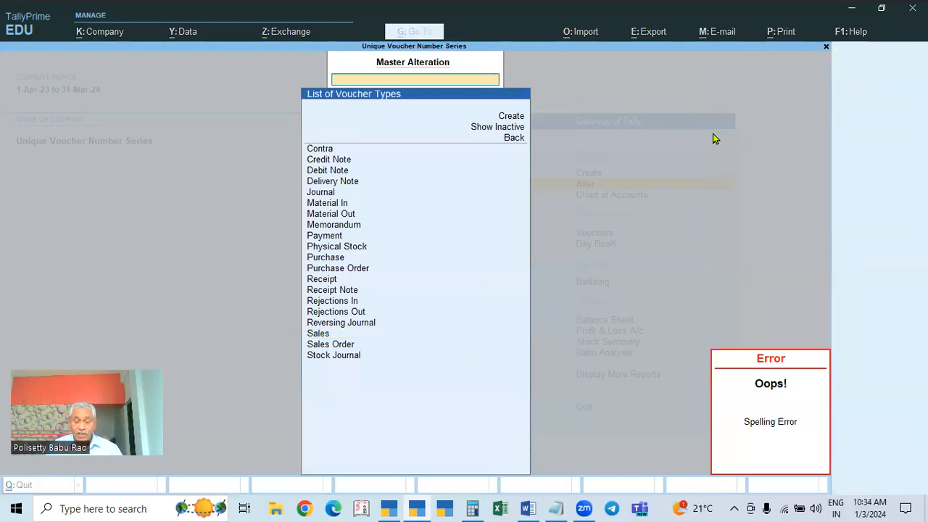
pyautogui.click(389, 507)
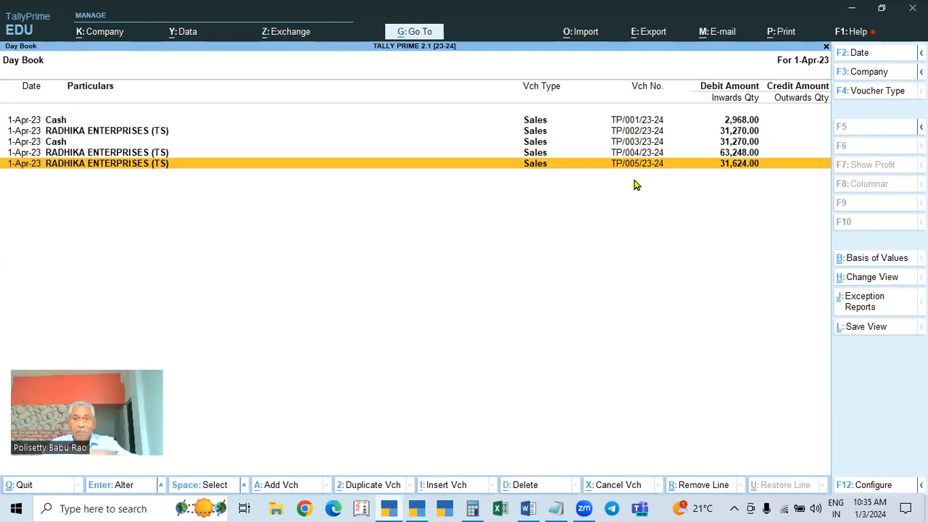
pyautogui.hotkey('alt', 'Tab')
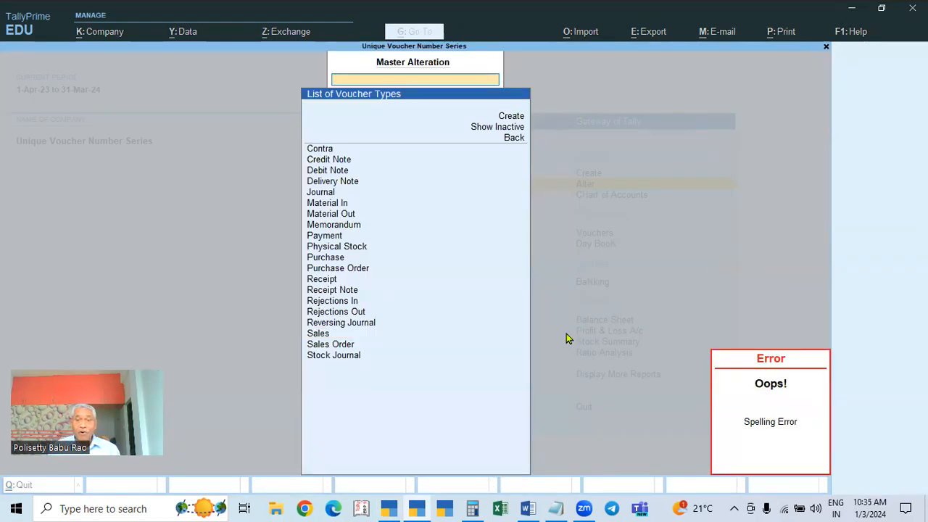
# Leave the voucher type list and open the Day Book of the Unique Voucher Number Series company to examine its sales vouchers.
pyautogui.press('Escape')
pyautogui.press('Escape')
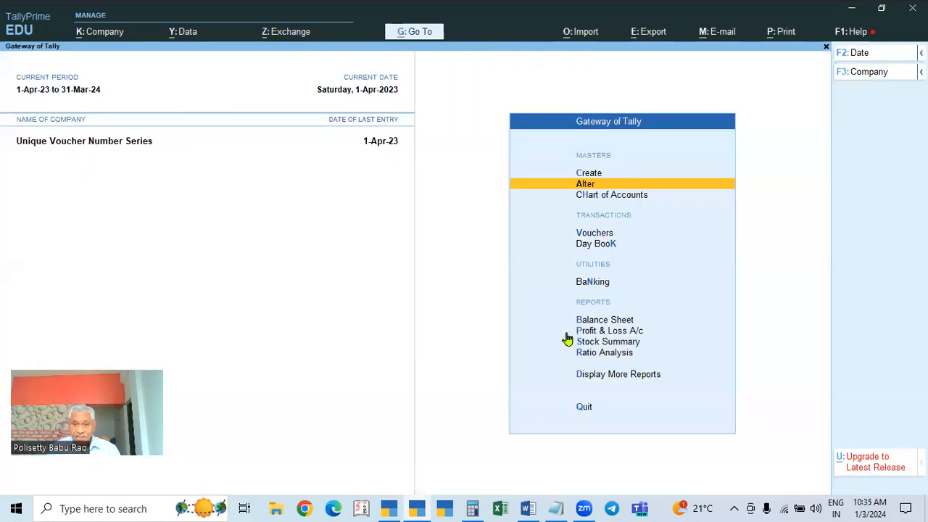
pyautogui.press('Down')
pyautogui.press('Down')
pyautogui.press('Down')
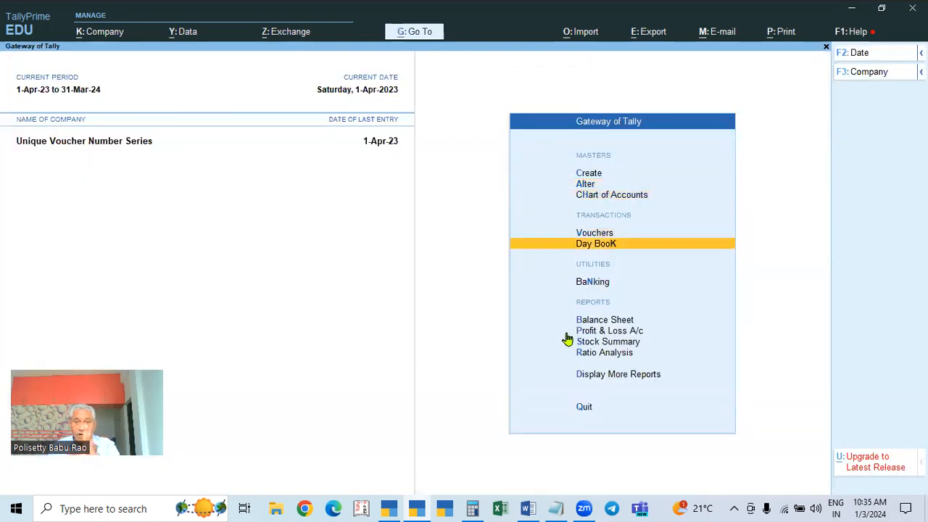
pyautogui.press('Return')
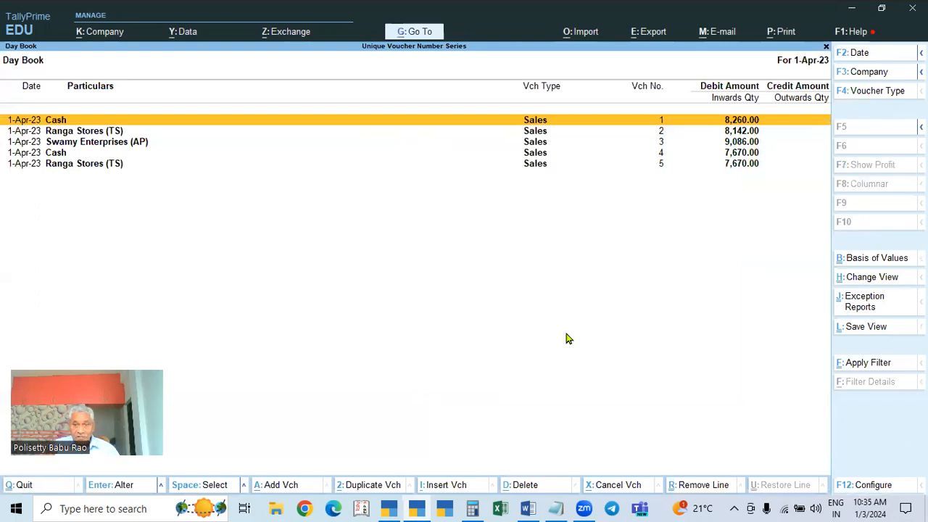
# Close the Day Book and start a Sales voucher using the TS numbering series.
pyautogui.press('Escape')
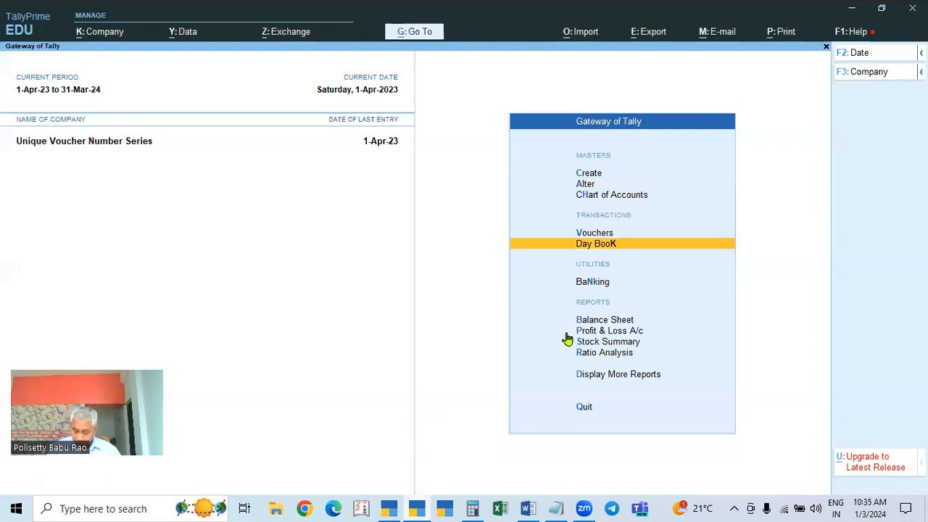
pyautogui.press('Up')
pyautogui.press('Return')
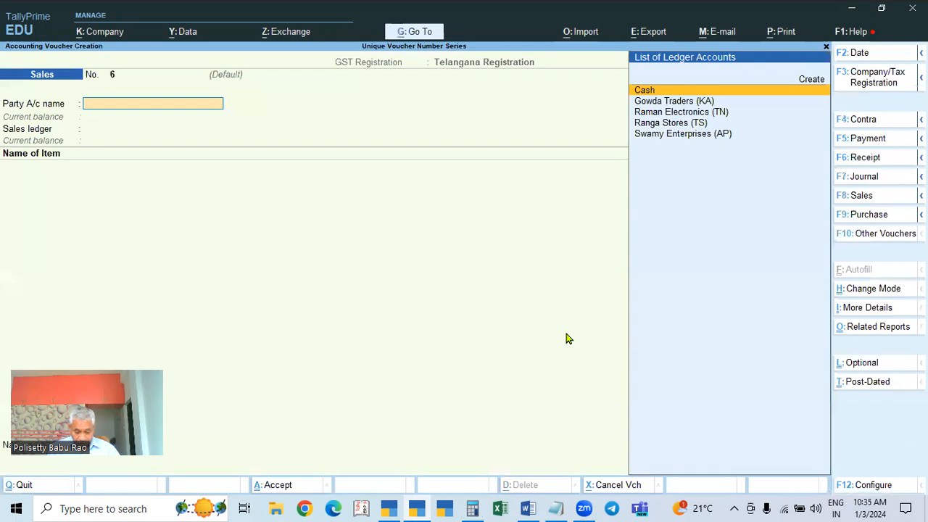
pyautogui.press('F8')
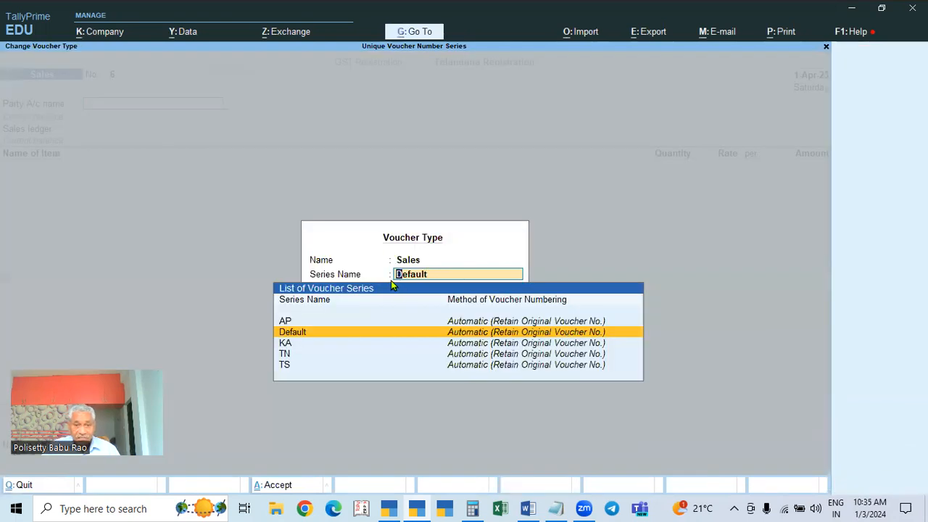
pyautogui.click(286, 368)
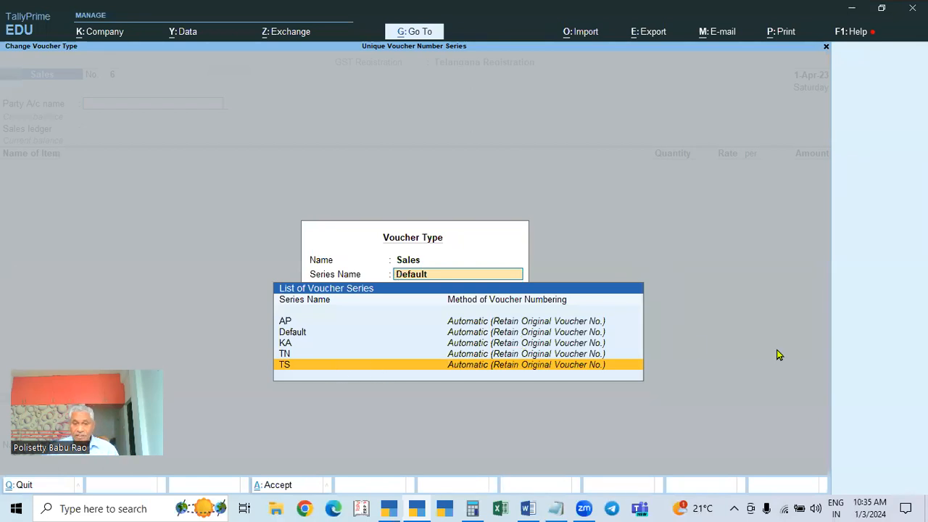
pyautogui.press('Return')
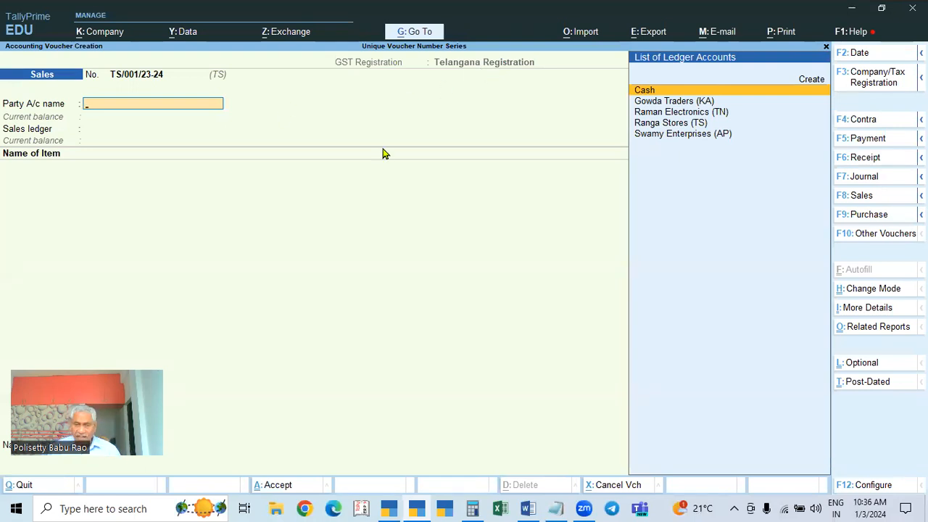
# Choose Cash as the party with its default party details and Sales as the sales ledger.
pyautogui.press('Return')
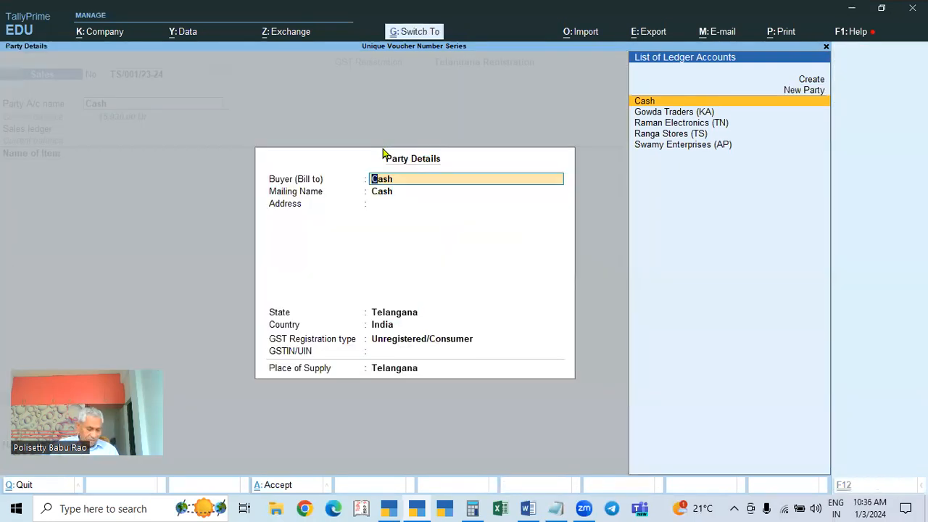
pyautogui.hotkey('ctrl', 'a')
pyautogui.press('Return')
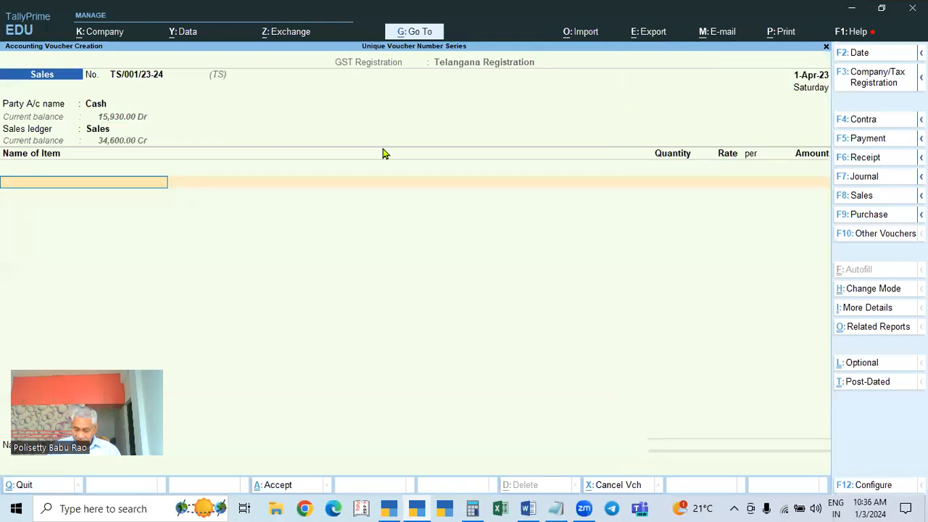
# Add Item A with quantity 1 Nos at rate 3,250, keeping the GST details as per Masters/Company.
pyautogui.press('Return')
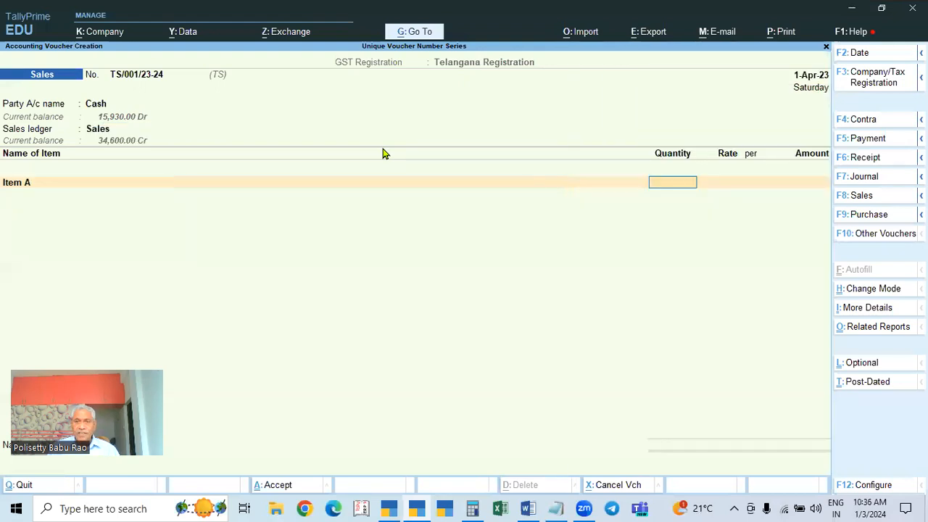
pyautogui.write('2')
pyautogui.press('Return')
pyautogui.press('Return')
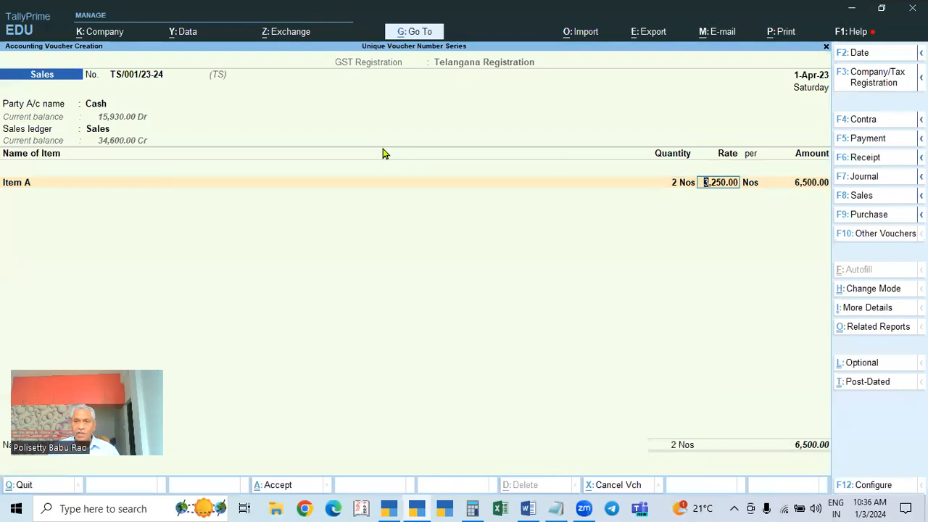
pyautogui.press('BackSpace')
pyautogui.write('1')
pyautogui.press('Return')
pyautogui.press('Return')
pyautogui.press('Return')
pyautogui.press('Return')
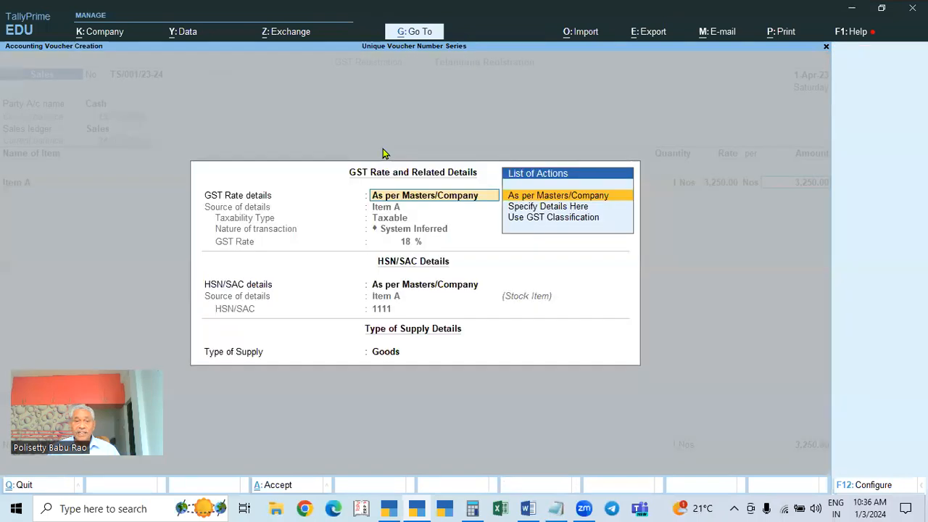
pyautogui.hotkey('ctrl', 'a')
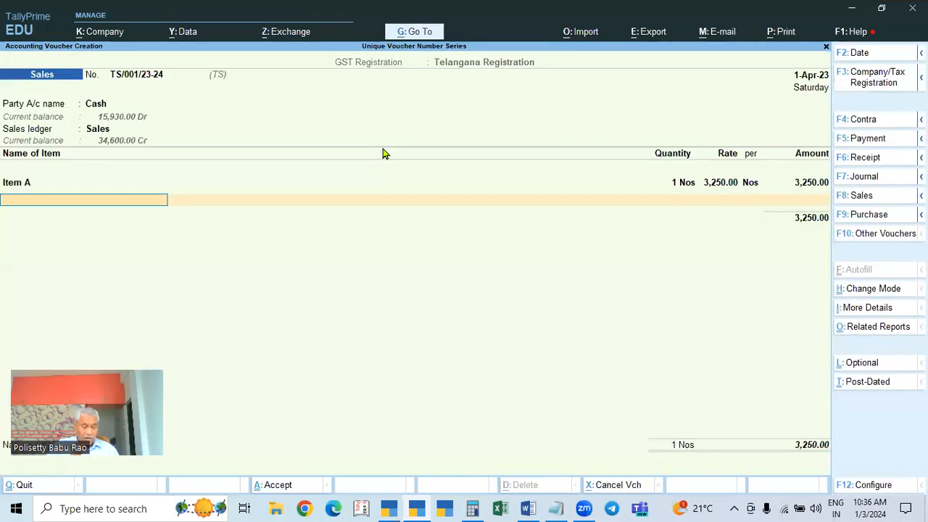
# Add the CGST and SGST ledgers to the voucher and save it without a narration.
pyautogui.press('Return')
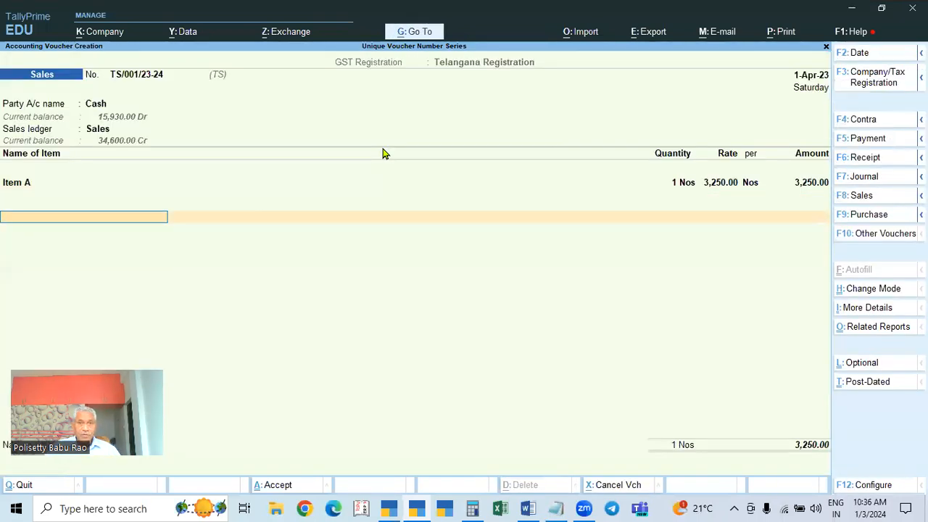
pyautogui.write('CGST')
pyautogui.press('Return')
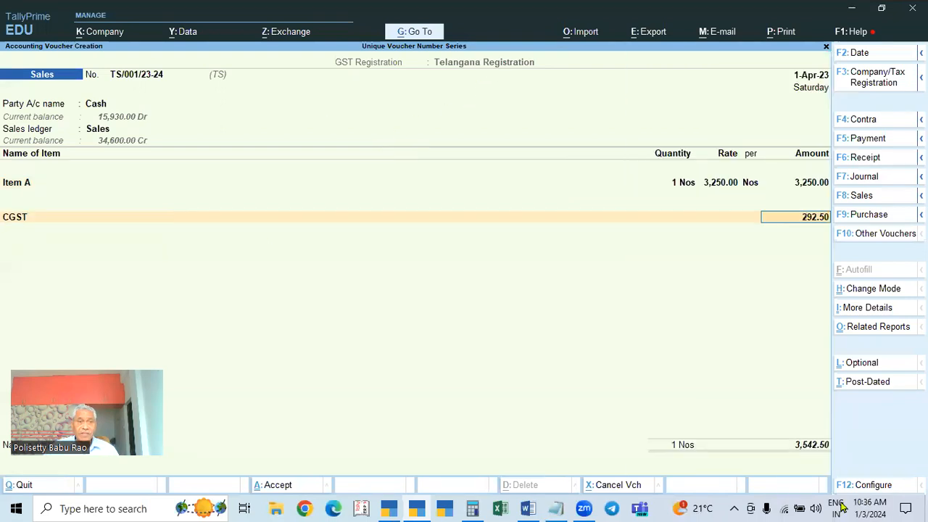
pyautogui.press('Return')
pyautogui.write('SGST')
pyautogui.press('Return')
pyautogui.press('Return')
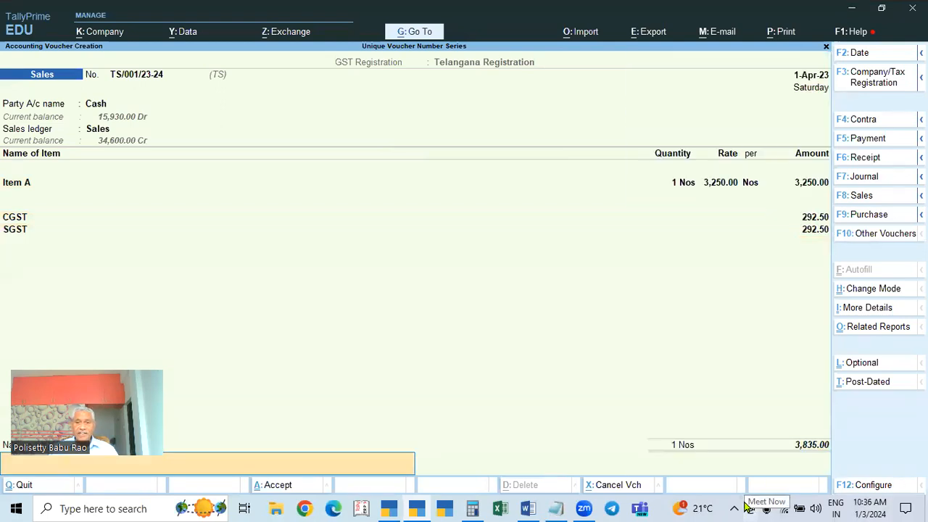
pyautogui.press('Return')
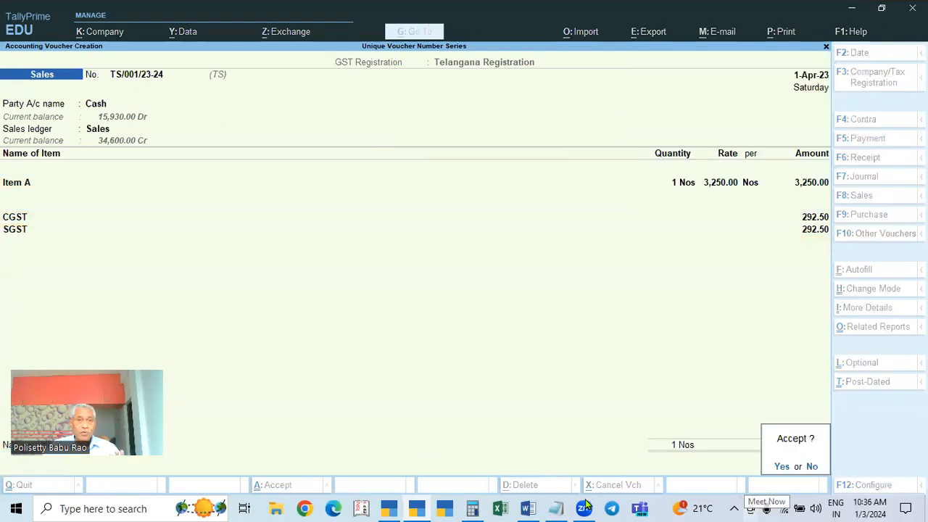
pyautogui.press('Return')
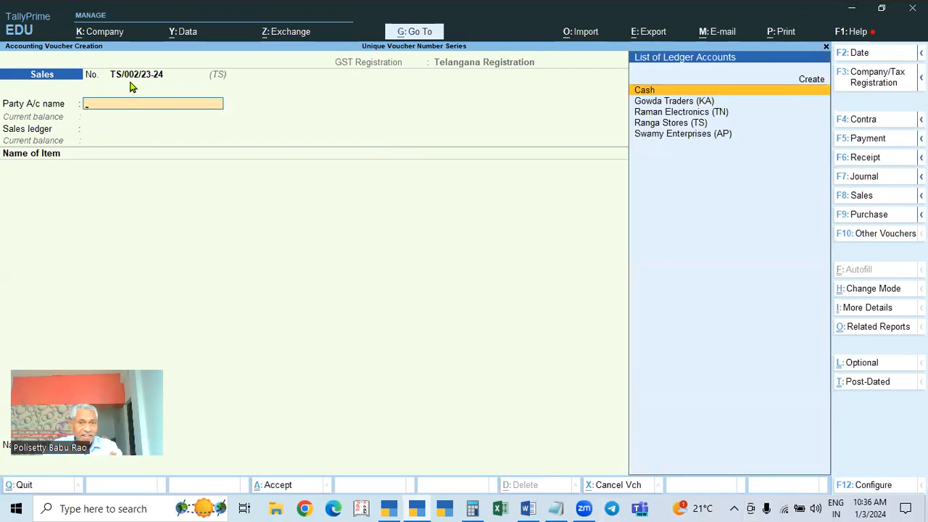
# Choose Ranga Stores (TS) as the party and Sales as the sales ledger for the next TS series voucher.
pyautogui.click(664, 127)
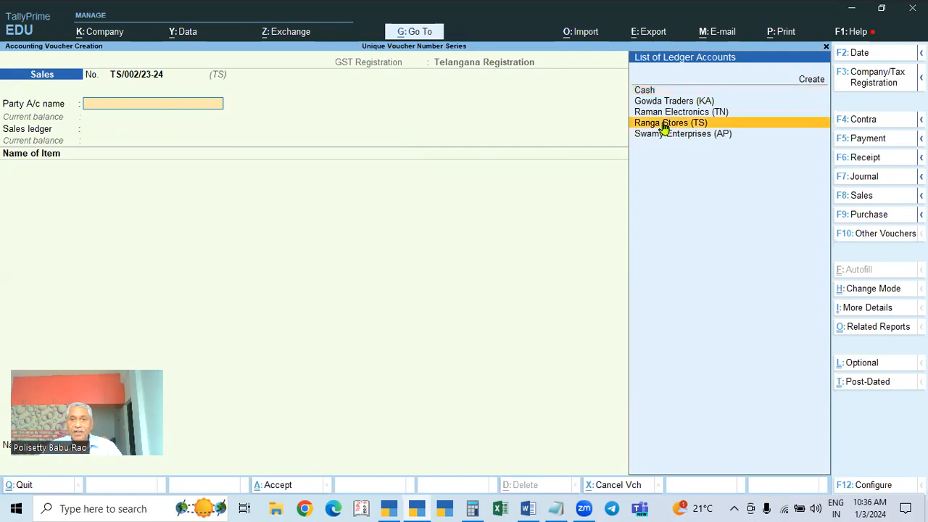
pyautogui.click(664, 123)
pyautogui.press('Return')
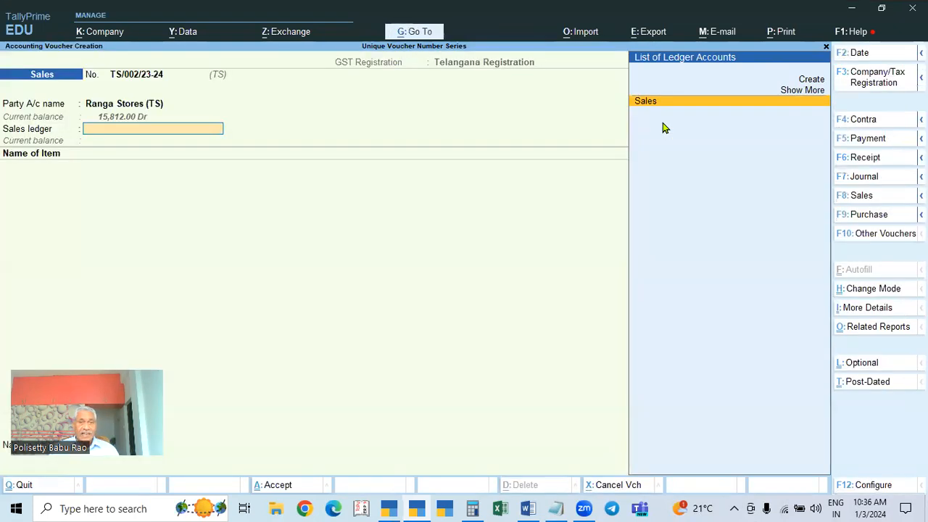
pyautogui.press('Return')
# Add Item A with quantity 1 Nos at rate 3,500, keeping the GST details as per Masters/Company.
pyautogui.press('Down')
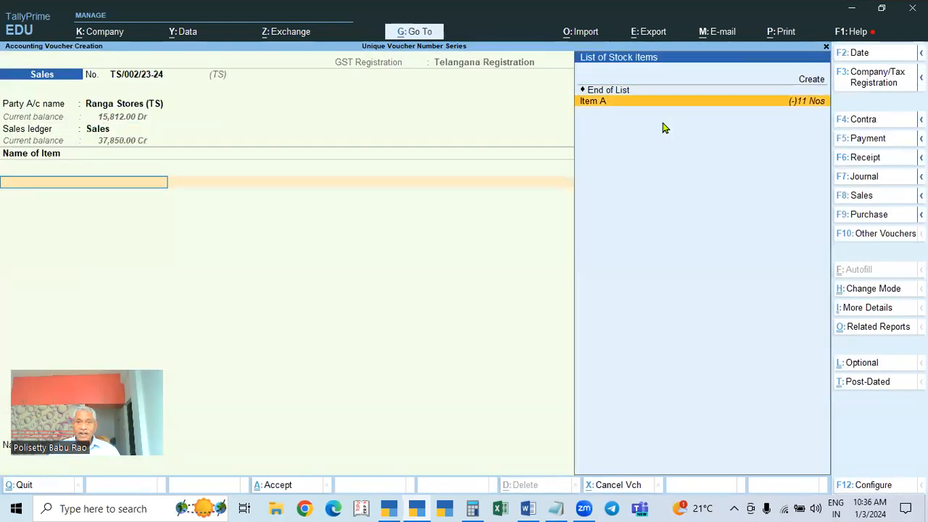
pyautogui.press('Return')
pyautogui.write('1')
pyautogui.press('Return')
pyautogui.press('Return')
pyautogui.write('500')
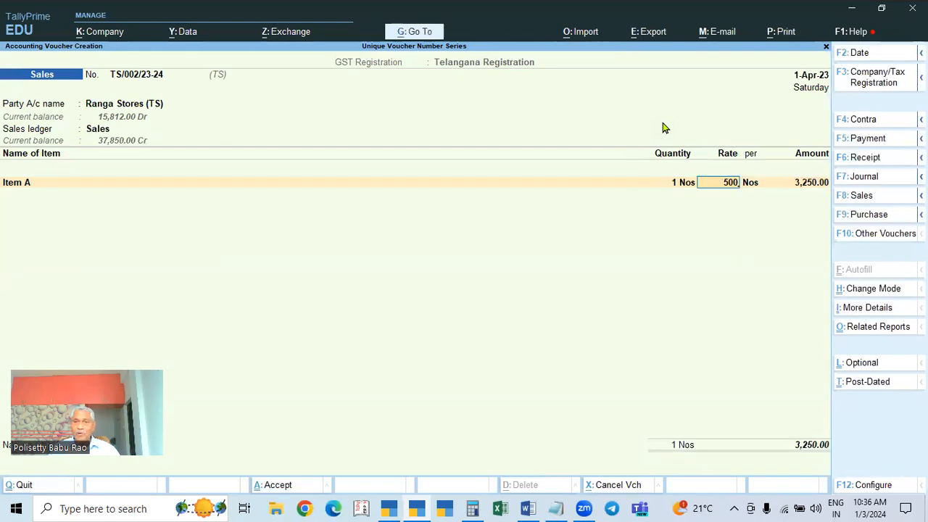
pyautogui.press('BackSpace')
pyautogui.press('BackSpace')
pyautogui.press('BackSpace')
pyautogui.write('3500')
pyautogui.press('Return')
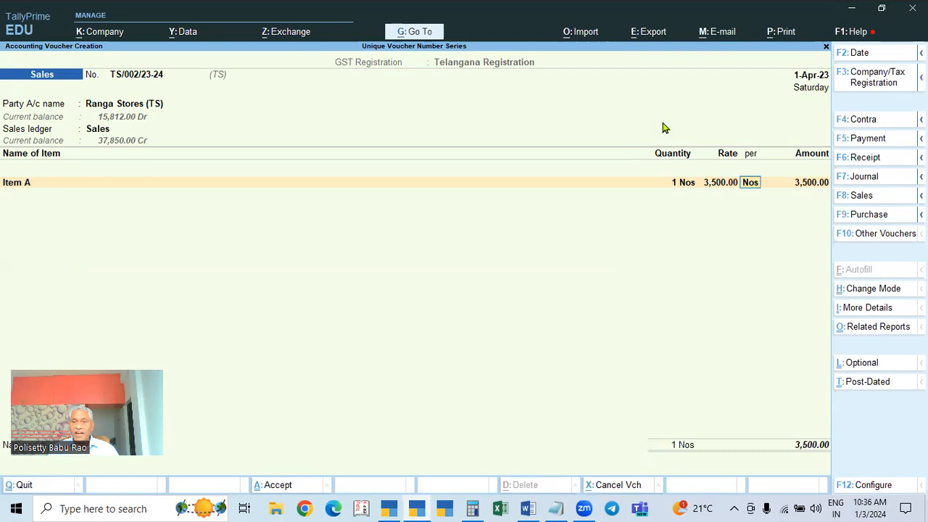
pyautogui.press('Return')
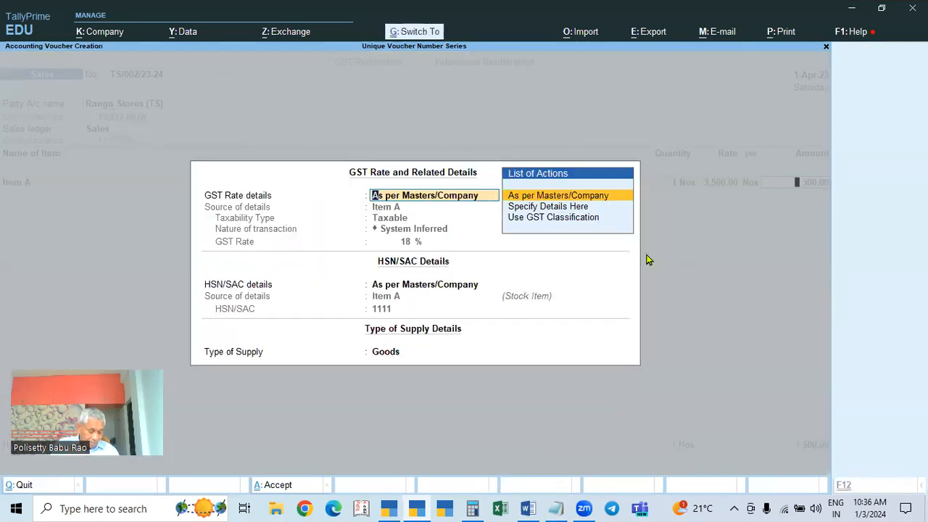
pyautogui.hotkey('ctrl', 'a')
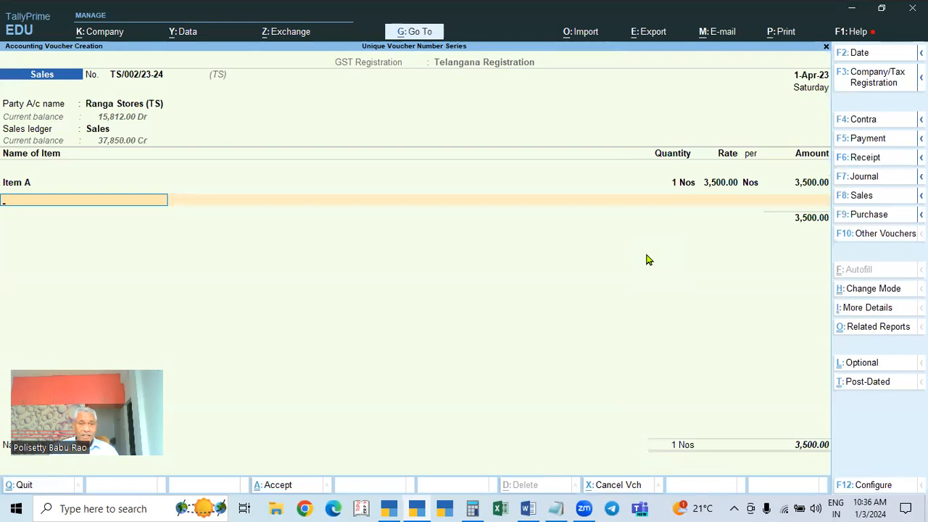
# Add the CGST and SGST ledgers to the Ranga Stores (TS) voucher and save it without a narration.
pyautogui.press('Return')
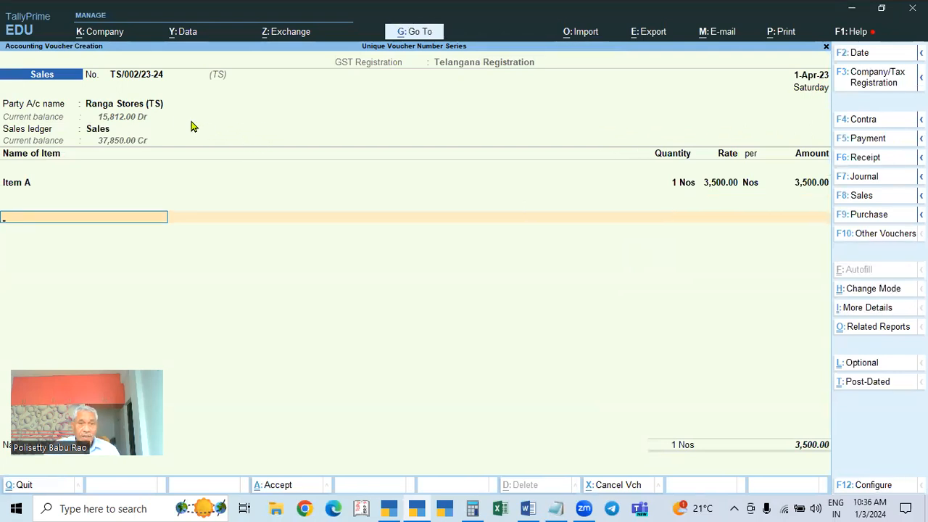
pyautogui.write('CGST')
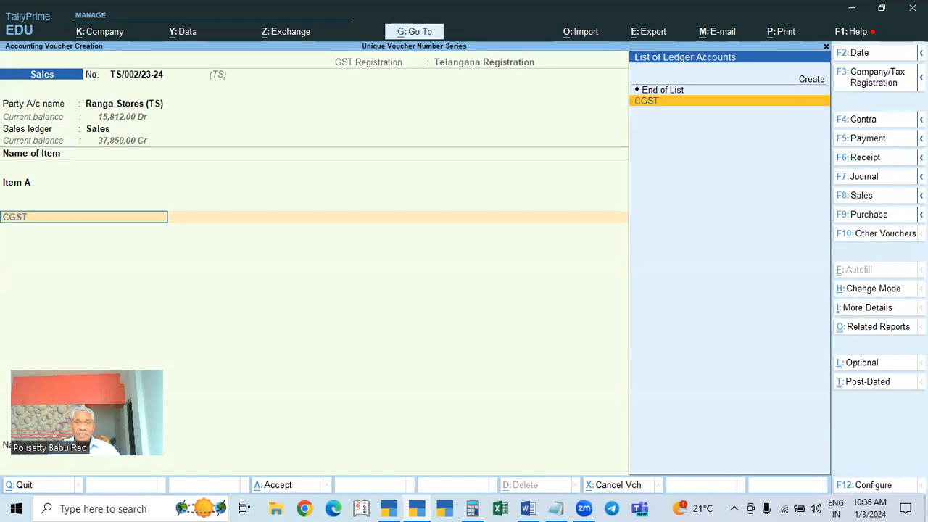
pyautogui.press('Return')
pyautogui.press('Return')
pyautogui.write('SGST')
pyautogui.press('Return')
pyautogui.press('Return')
pyautogui.press('Return')
pyautogui.press('Return')
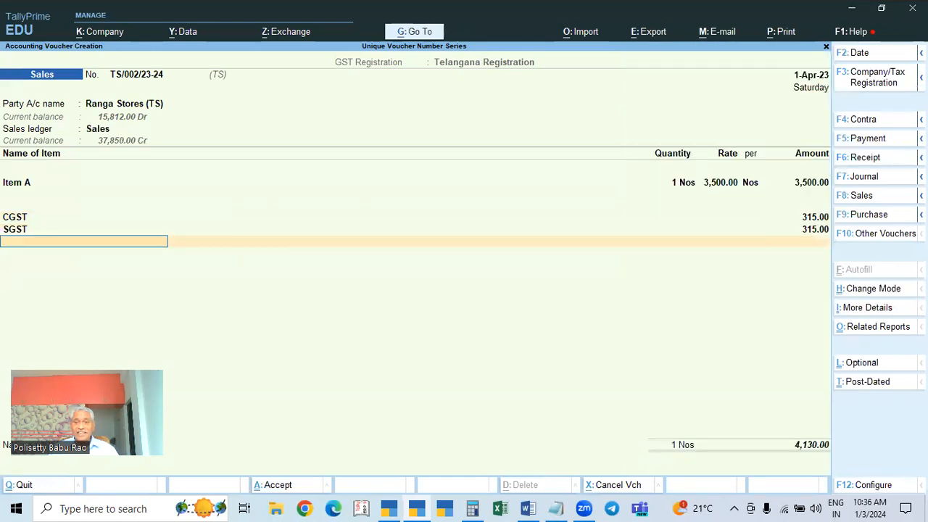
pyautogui.press('Return')
pyautogui.press('Return')
pyautogui.press('Return')
pyautogui.press('Return')
pyautogui.press('Return')
pyautogui.press('Return')
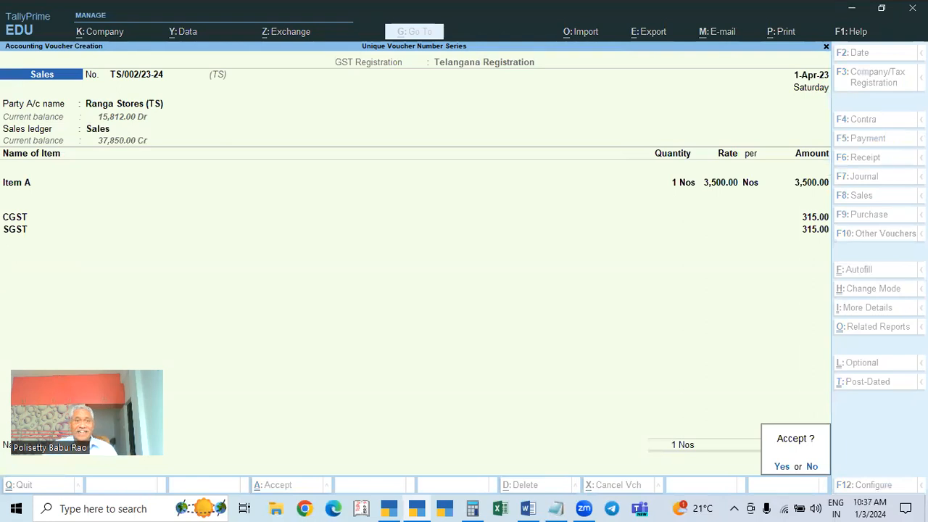
pyautogui.press('Return')
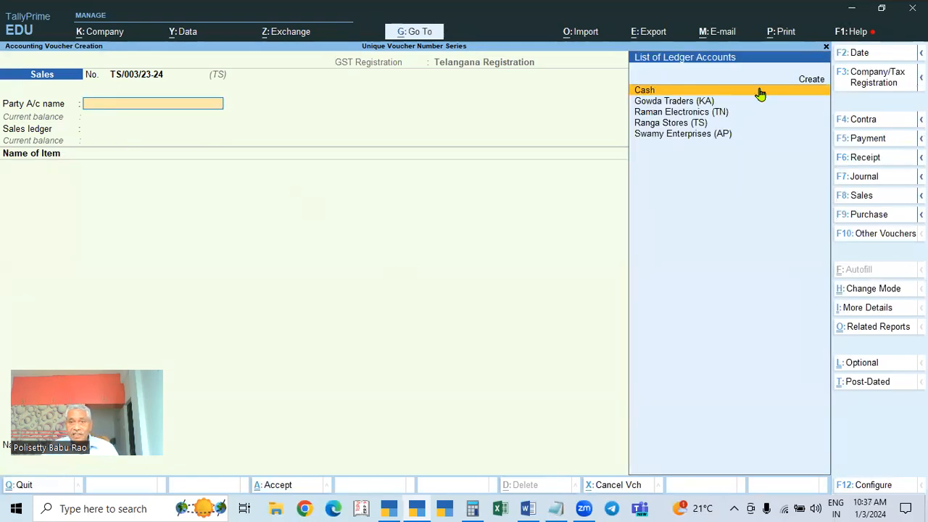
# Choose Swamy Enterprises (AP) as the party with its default party details and Sales as the sales ledger.
pyautogui.click(698, 135)
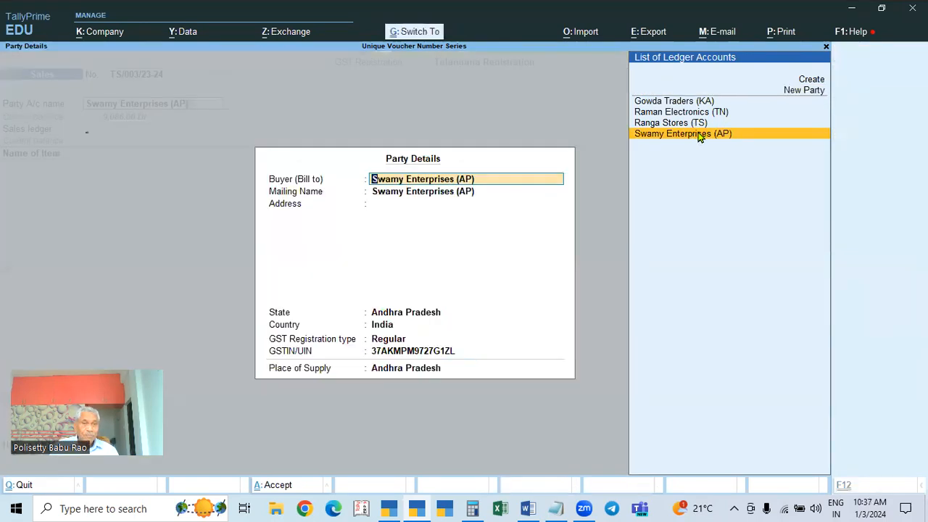
pyautogui.hotkey('ctrl', 'a')
pyautogui.press('Return')
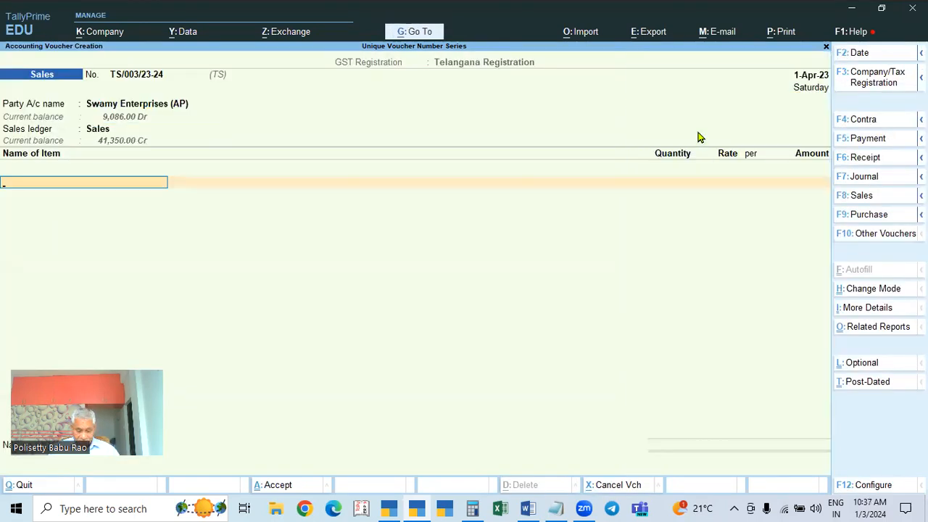
# Add Item A with quantity 1 Nos at rate 3,450, keeping the GST details as per Masters/Company.
pyautogui.press('Return')
pyautogui.write('1')
pyautogui.press('Return')
pyautogui.press('Return')
pyautogui.write('22')
pyautogui.press('BackSpace')
pyautogui.press('BackSpace')
pyautogui.write('3')
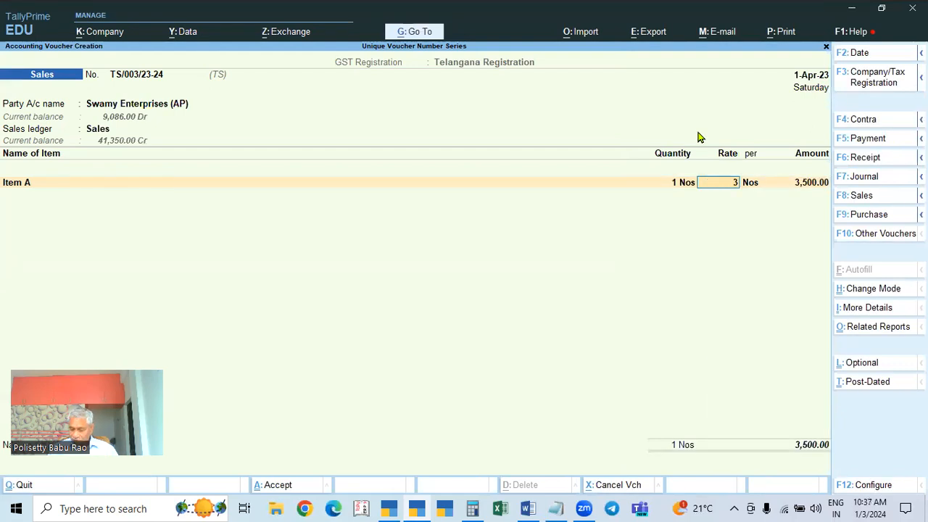
pyautogui.write('450')
pyautogui.press('Return')
pyautogui.press('Return')
pyautogui.press('Return')
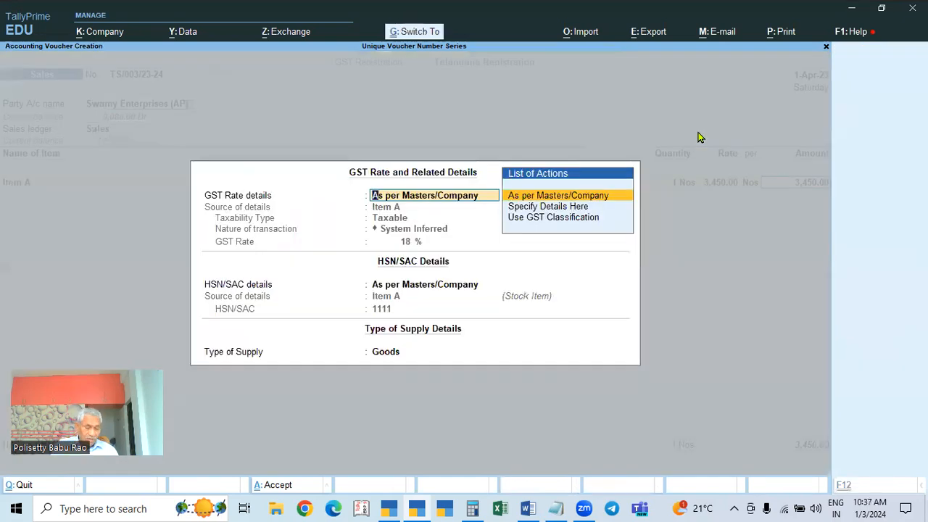
pyautogui.press('Return')
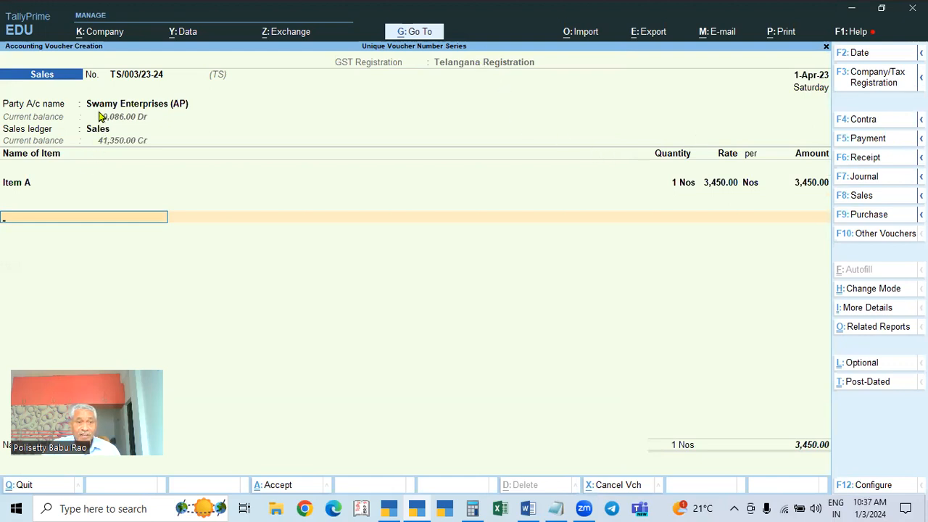
# Apply the IGST ledger to the Swamy Enterprises (AP) voucher and save it with the default New Ref bill-wise details.
pyautogui.write('CGST')
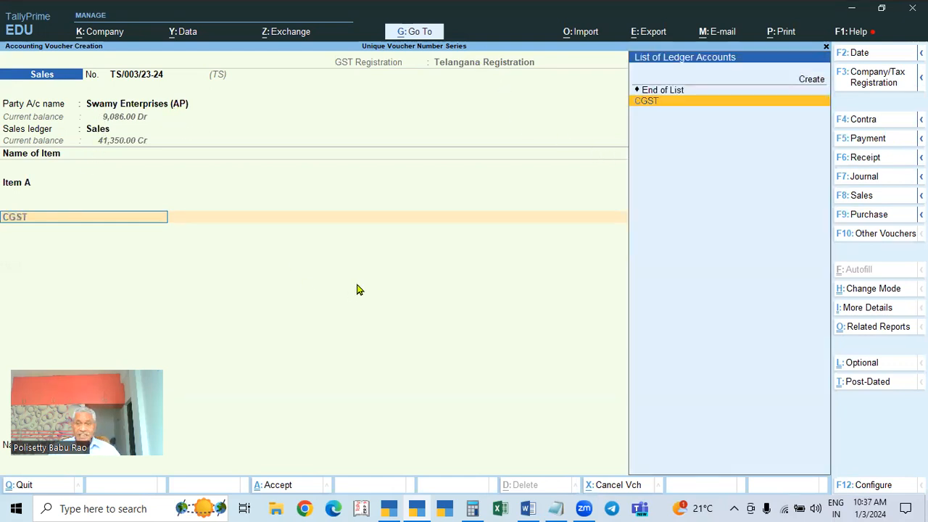
pyautogui.press('Return')
pyautogui.press('BackSpace')
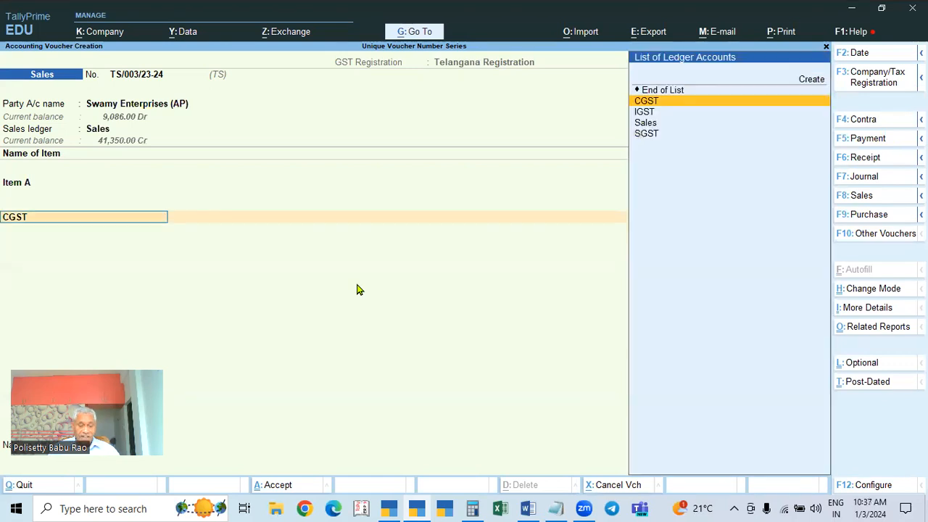
pyautogui.write('IGS')
pyautogui.press('Return')
pyautogui.press('Return')
pyautogui.press('Return')
pyautogui.press('Return')
pyautogui.press('Return')
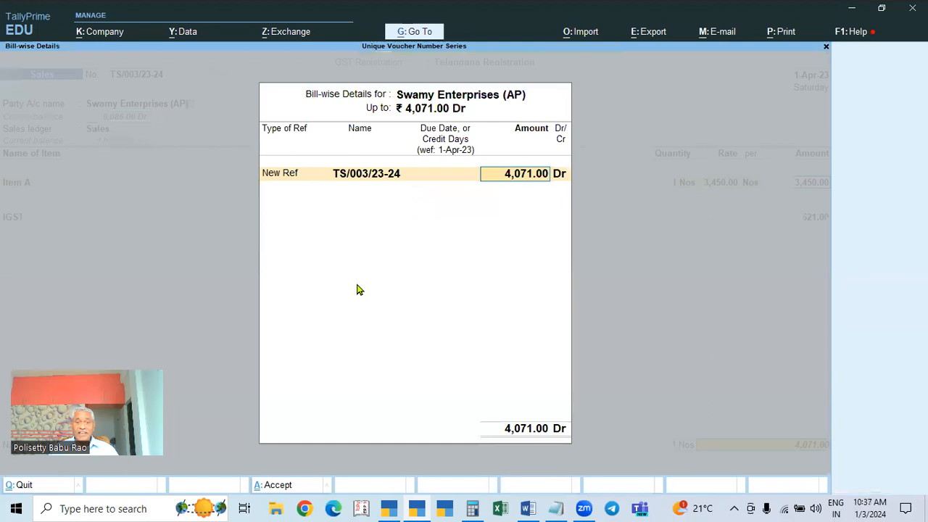
pyautogui.press('Return')
pyautogui.press('Return')
pyautogui.press('Return')
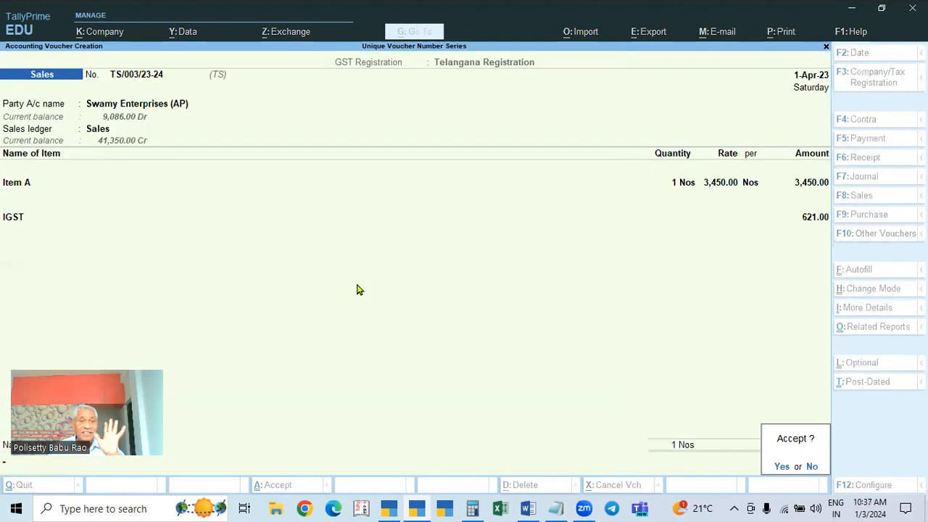
pyautogui.press('Return')
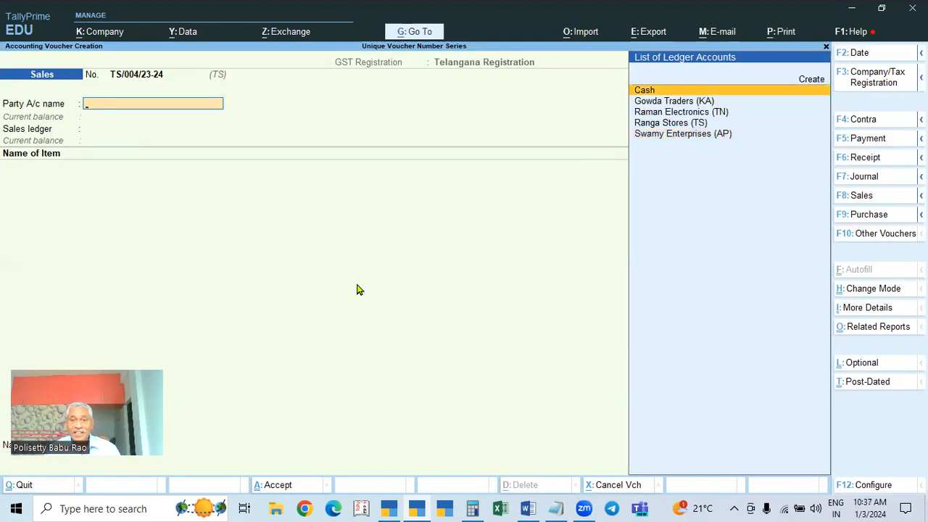
# Choose Gowda Traders (KA) as the party with its default party details and Sales as the sales ledger.
pyautogui.press('Down')
pyautogui.press('Down')
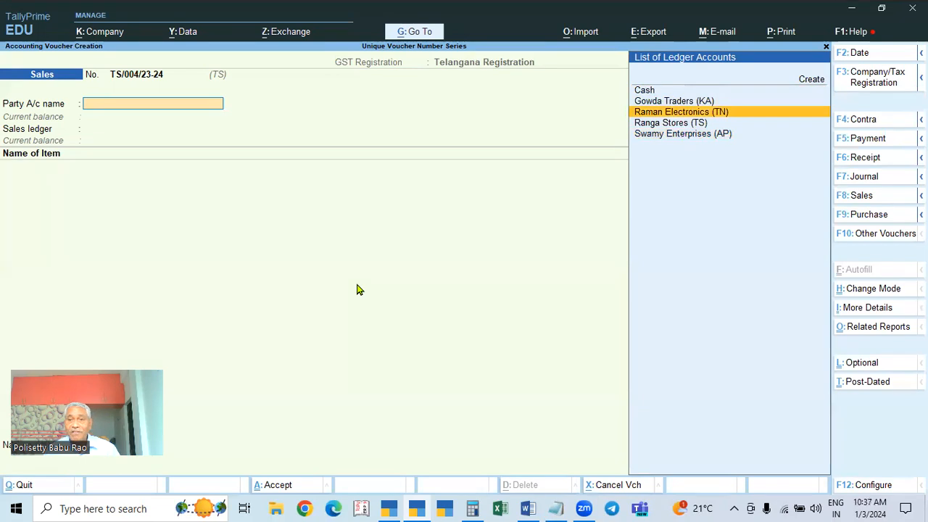
pyautogui.press('Up')
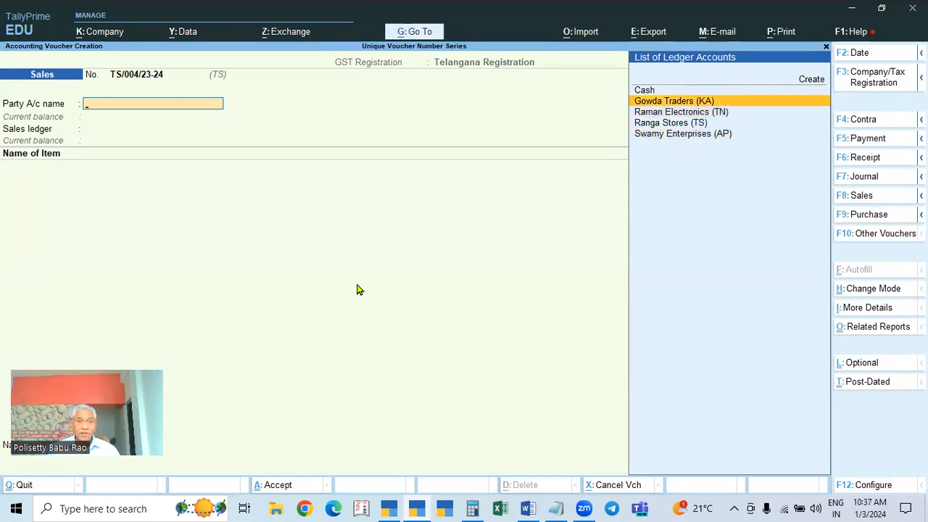
pyautogui.press('Return')
pyautogui.hotkey('ctrl', 'a')
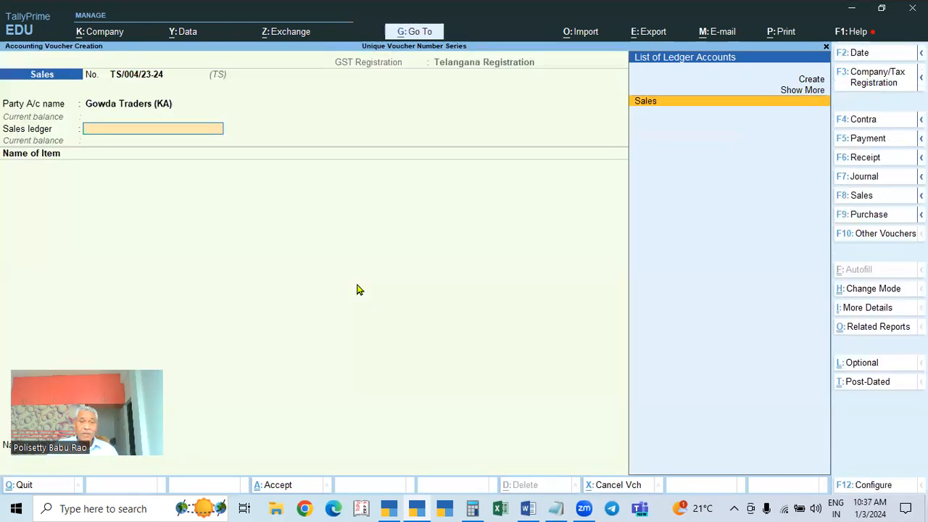
pyautogui.press('Return')
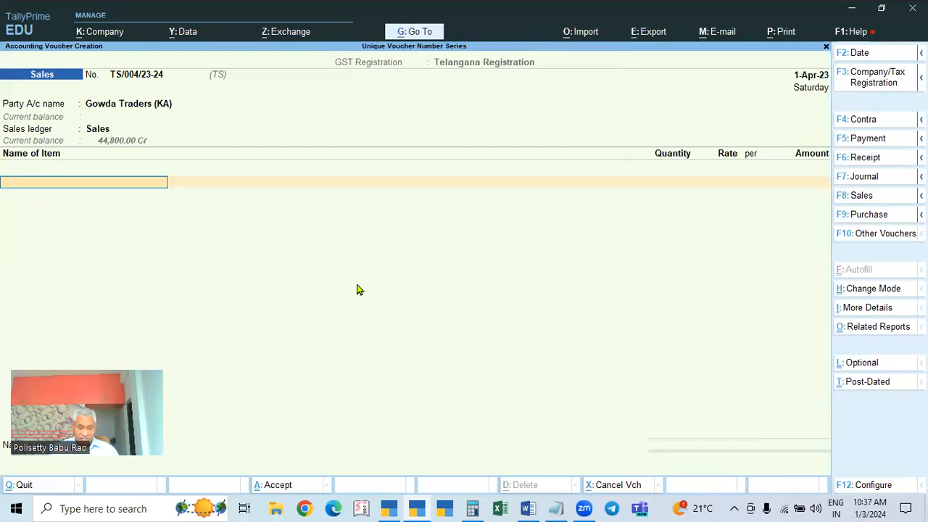
# Add Item A with quantity 1 Nos at the default rate of 3,450, keeping the GST details as per Masters/Company.
pyautogui.press('Down')
pyautogui.press('Return')
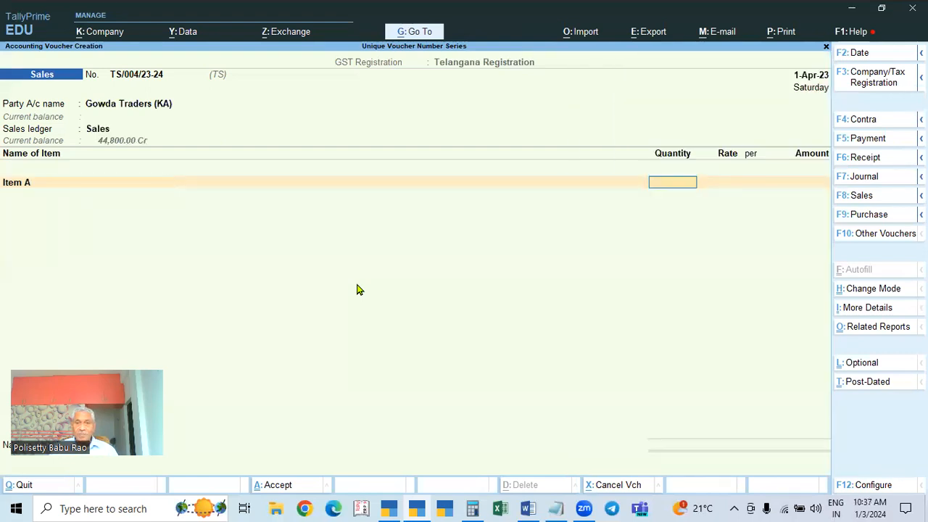
pyautogui.write('1')
pyautogui.press('Return')
pyautogui.press('Return')
pyautogui.press('Return')
pyautogui.press('Return')
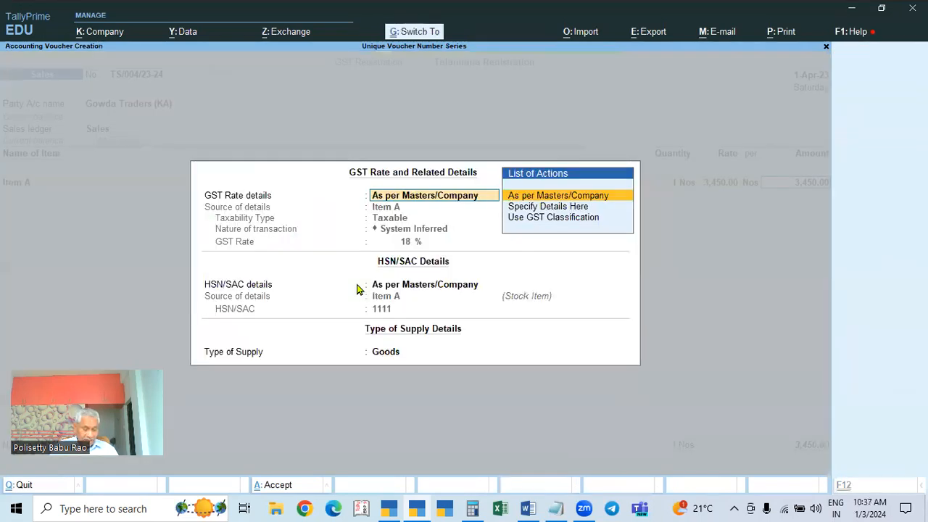
pyautogui.hotkey('ctrl', 'a')
# Add the IGST ledger to the Gowda Traders (KA) voucher and save it with the default New Ref bill-wise details.
pyautogui.press('Return')
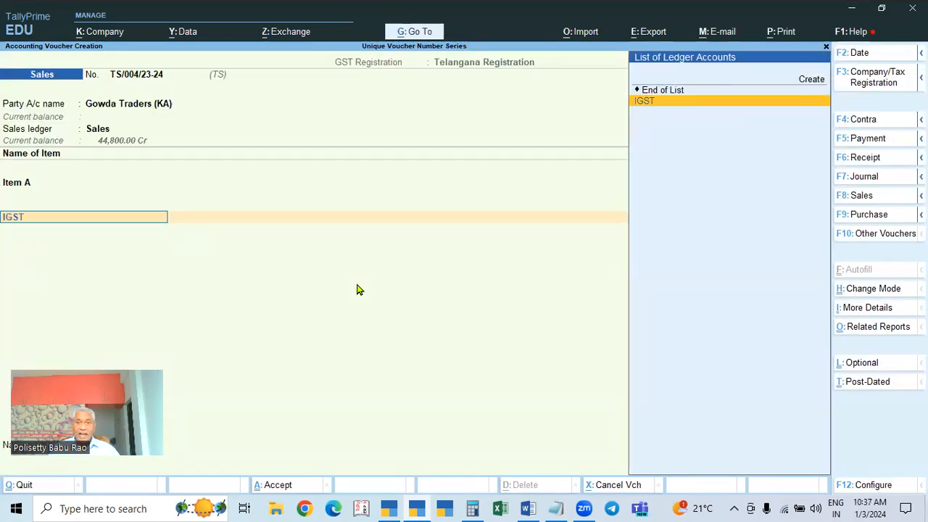
pyautogui.press('Return')
pyautogui.press('Return')
pyautogui.press('Return')
pyautogui.press('Return')
pyautogui.press('Return')
pyautogui.press('Return')
pyautogui.press('Return')
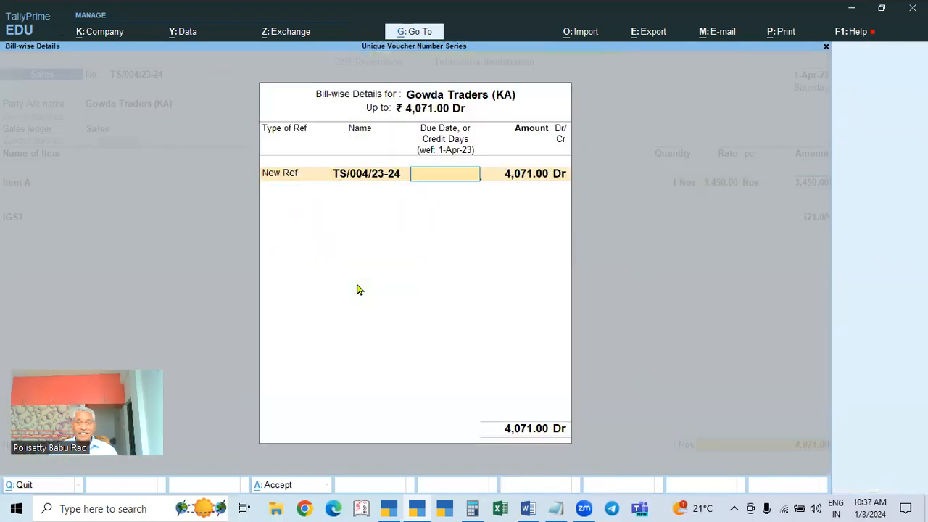
pyautogui.press('Return')
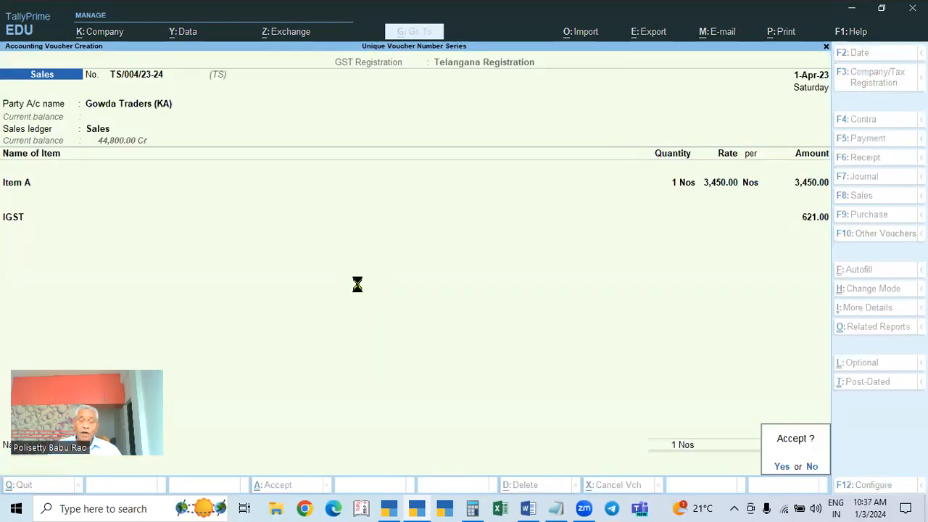
pyautogui.press('Return')
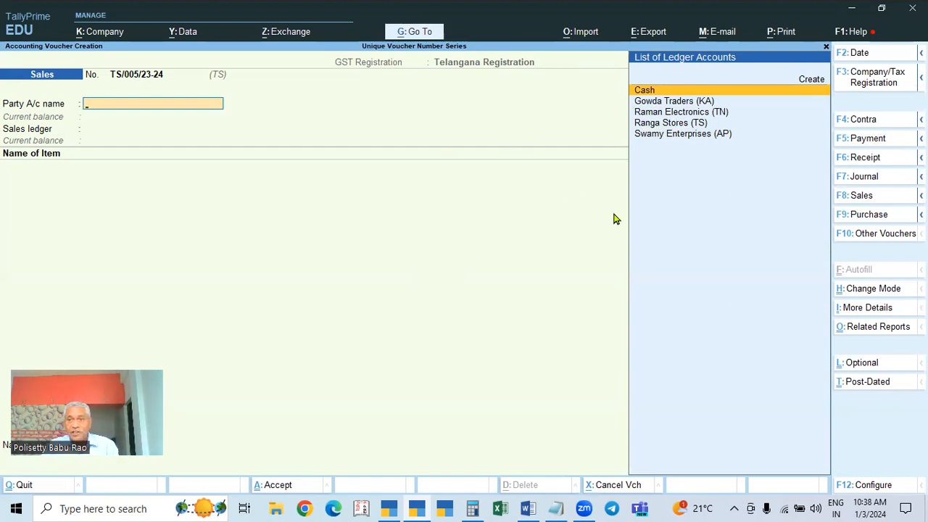
# Switch the sales voucher to the Andhra Pradesh Registration, using the AP numbering series with the System Default voucher number.
pyautogui.click(872, 87)
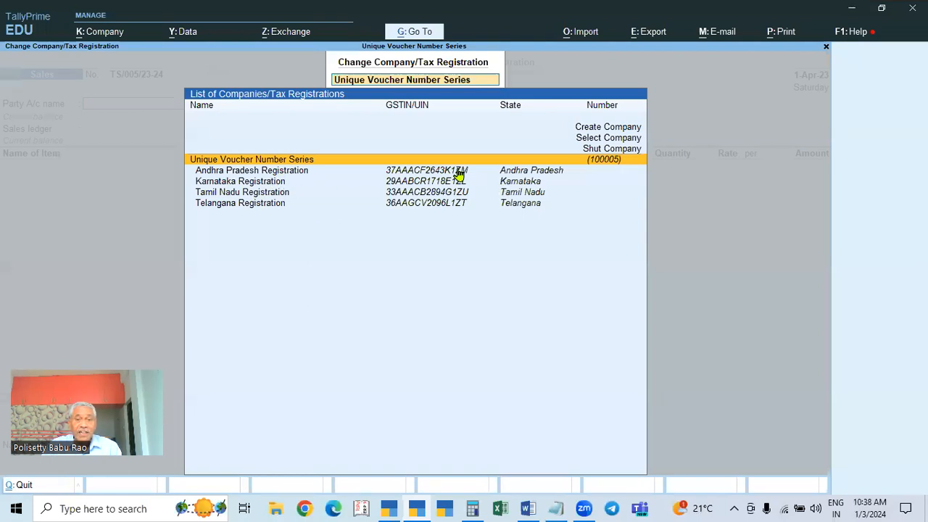
pyautogui.click(520, 174)
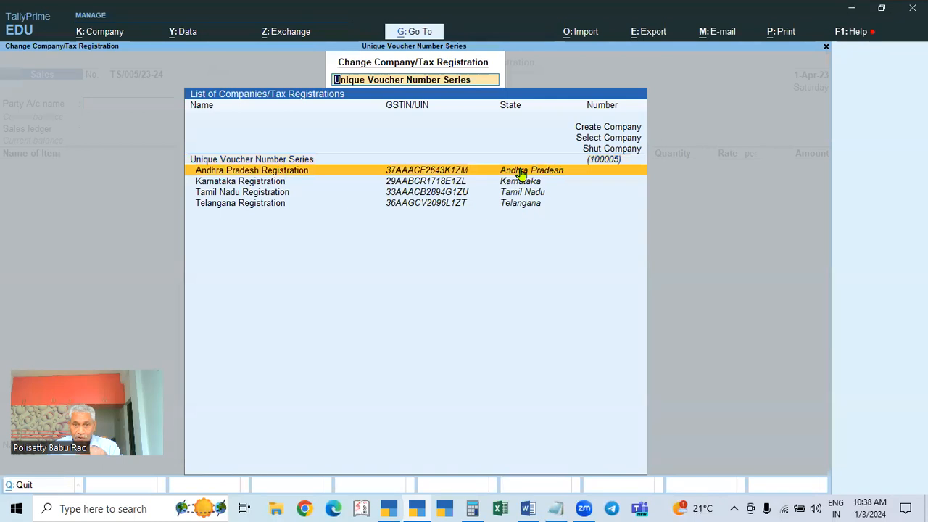
pyautogui.click(520, 172)
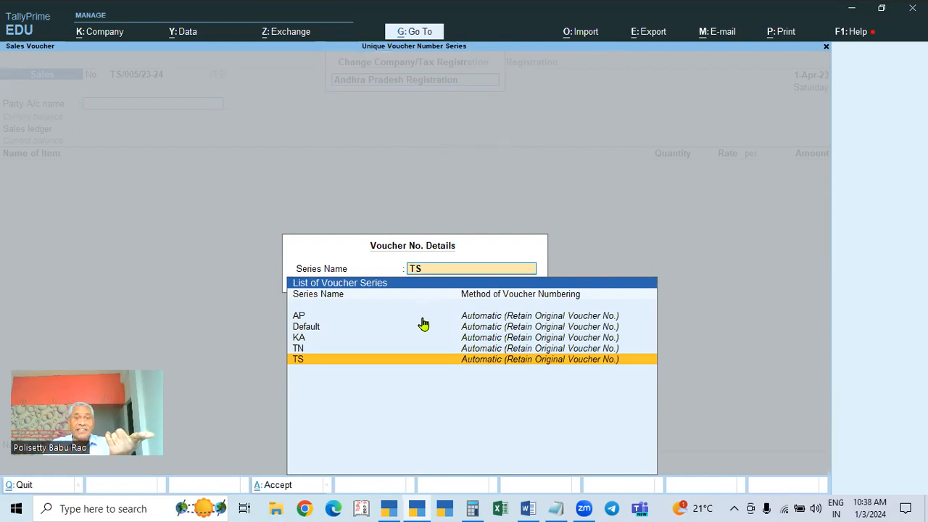
pyautogui.click(306, 317)
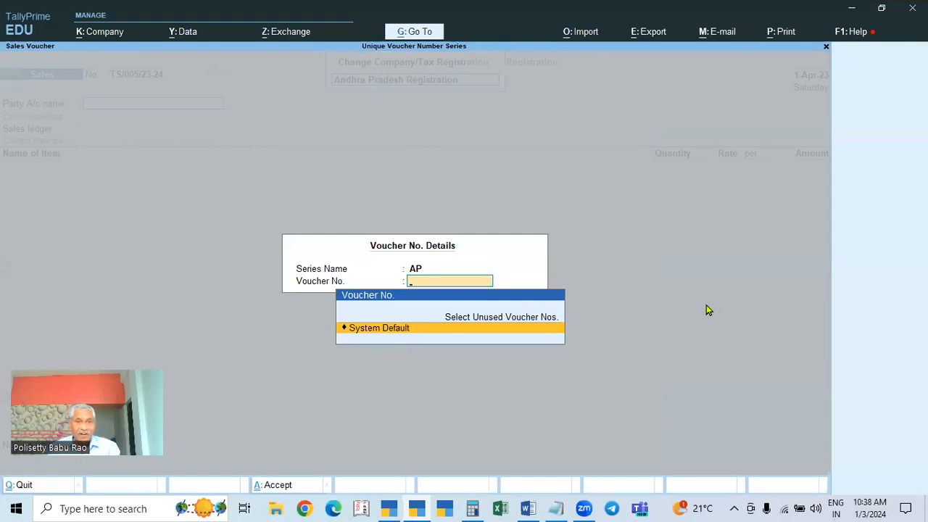
pyautogui.press('Return')
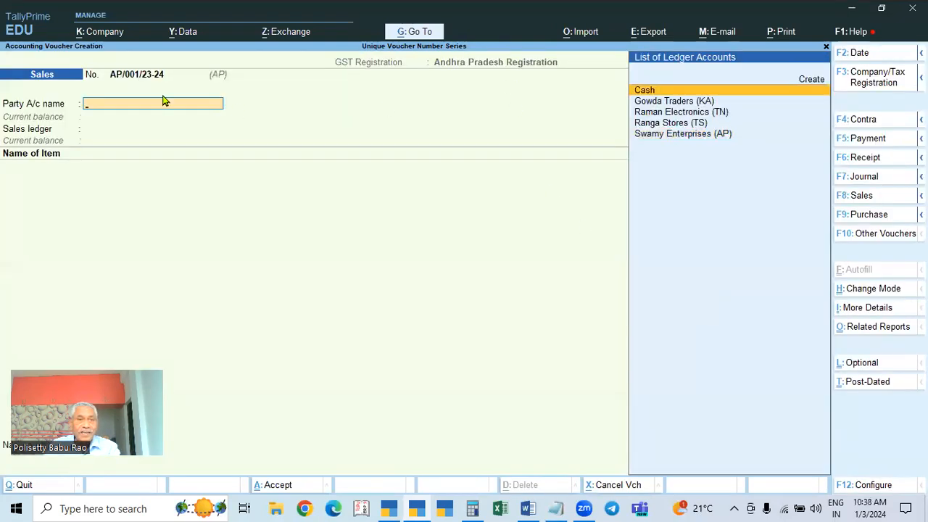
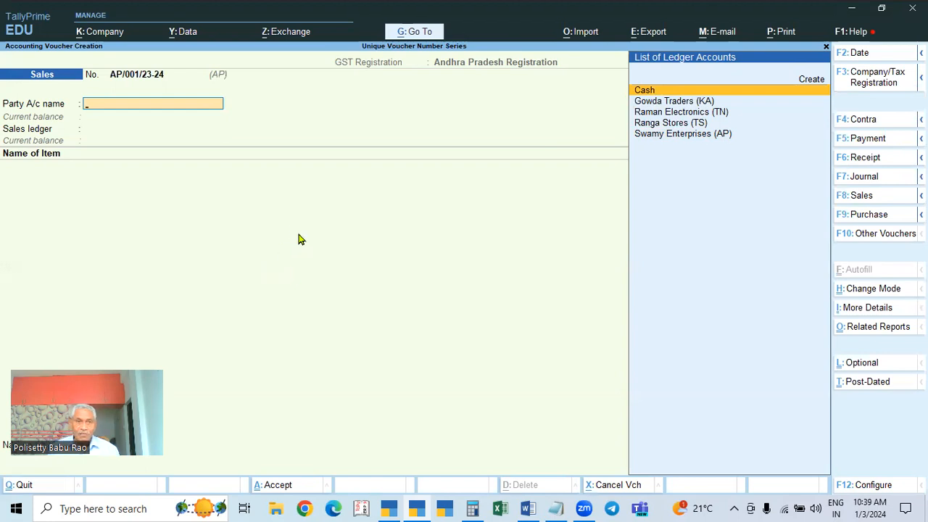
# Choose Cash as the party with its default party details and Sales as the sales ledger.
pyautogui.press('Return')
pyautogui.hotkey('ctrl', 'a')
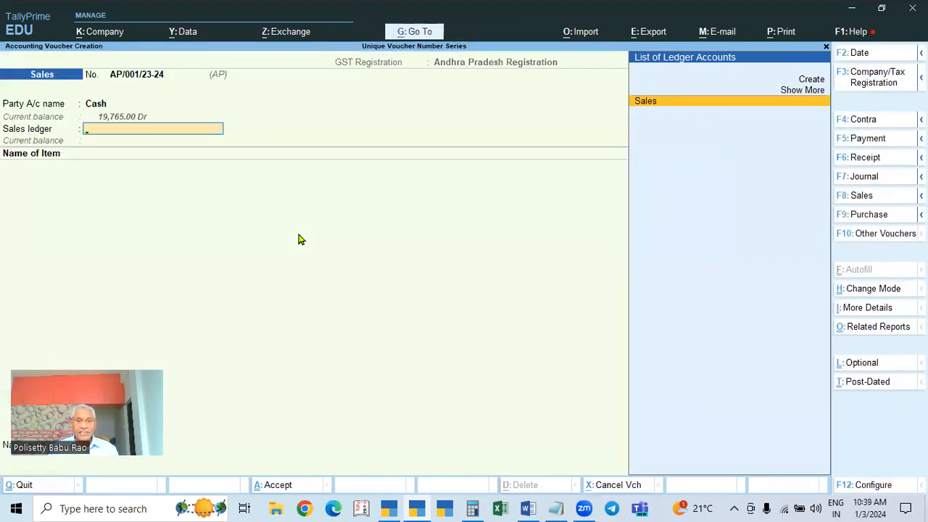
pyautogui.press('Return')
# Add Item A with quantity 1 Nos at a rate of 3,600, accepting the default GST details, and finish the item list.
pyautogui.press('Down')
pyautogui.press('Return')
pyautogui.write('1')
pyautogui.press('Return')
pyautogui.press('Return')
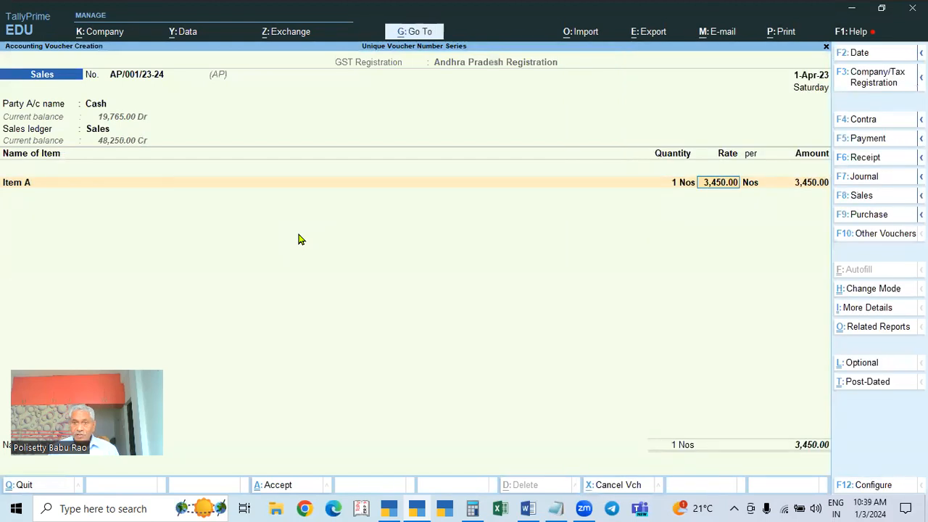
pyautogui.press('BackSpace')
pyautogui.write('3600')
pyautogui.press('Return')
pyautogui.press('Return')
pyautogui.hotkey('ctrl', 'a')
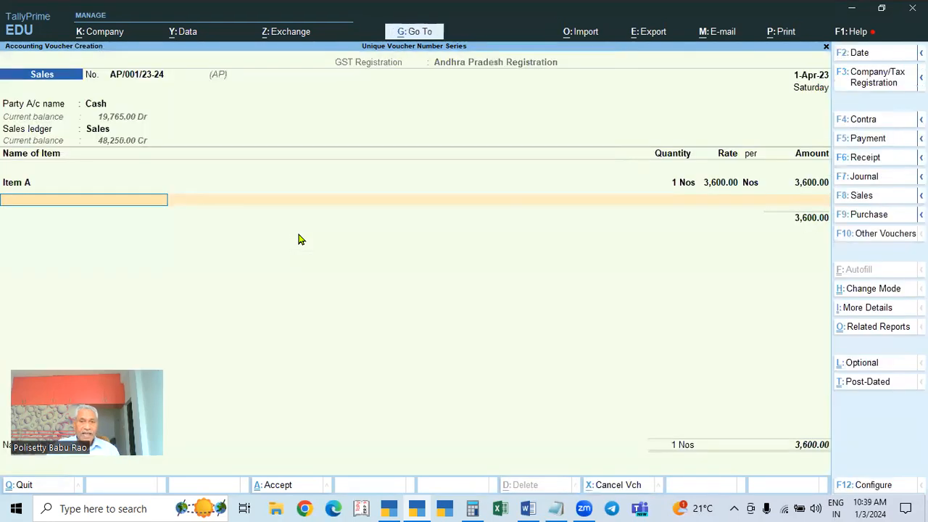
pyautogui.press('Return')
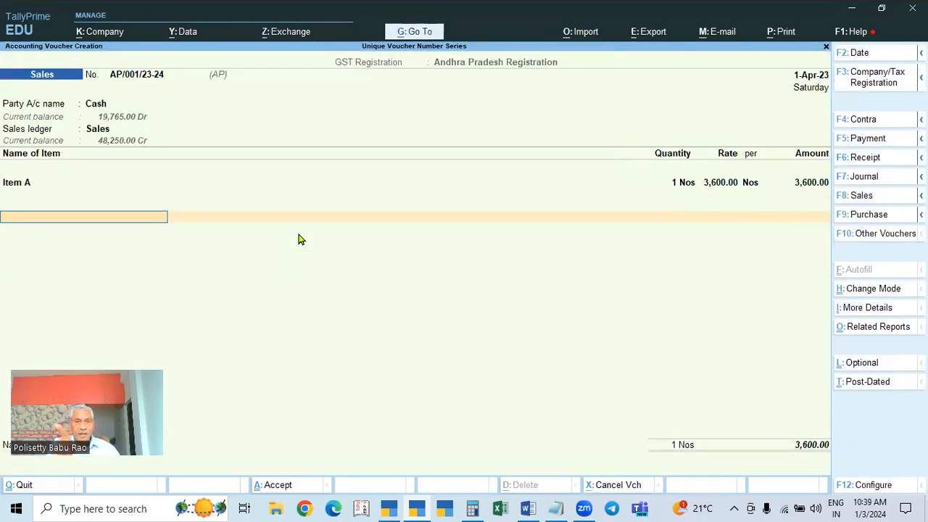
# Add the CGST and SGST ledgers with their calculated amounts and save the Cash voucher without a narration.
pyautogui.write('CGST')
pyautogui.press('Return')
pyautogui.write('SGST')
pyautogui.press('Return')
pyautogui.press('Return')
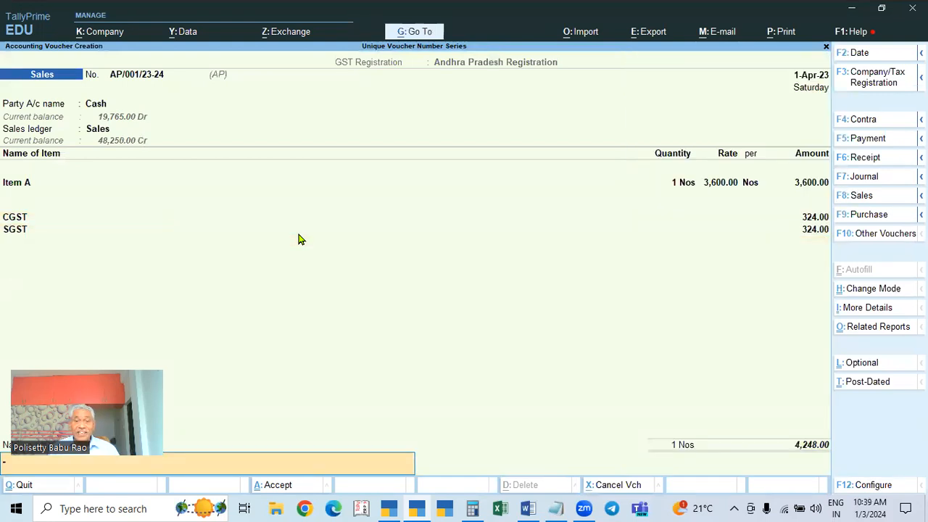
pyautogui.press('Return')
pyautogui.press('Return')
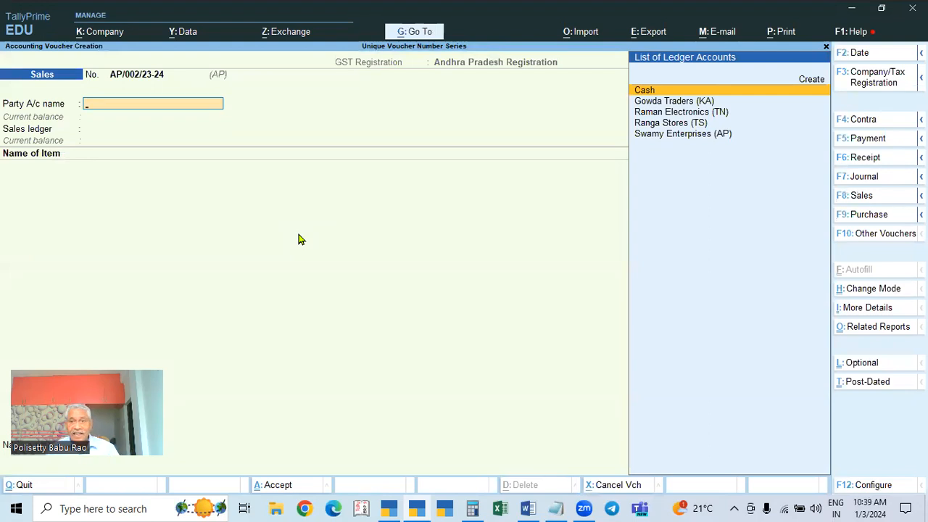
# Choose Swamy Enterprises (AP) as the party with its default party details and Sales as the sales ledger.
pyautogui.press('Down')
pyautogui.press('Down')
pyautogui.press('Down')
pyautogui.press('Down')
pyautogui.press('Return')
pyautogui.press('Return')
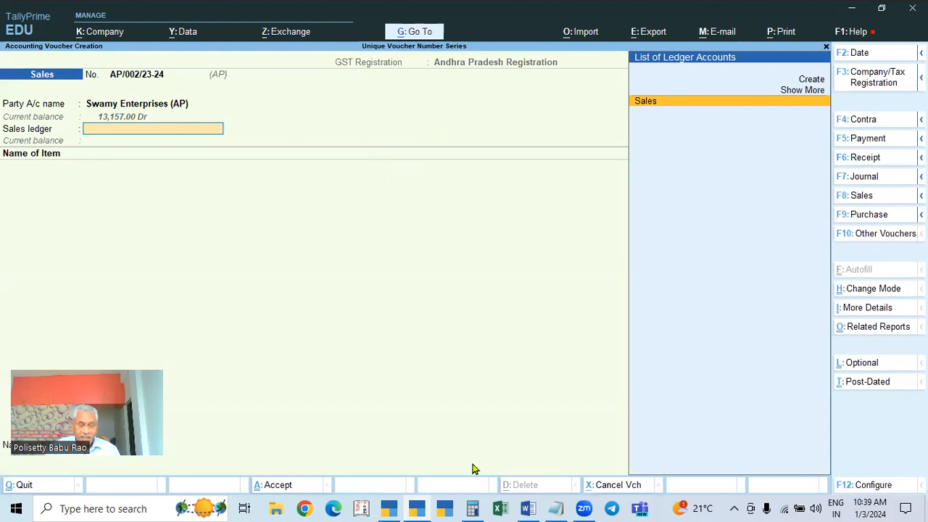
pyautogui.press('Return')
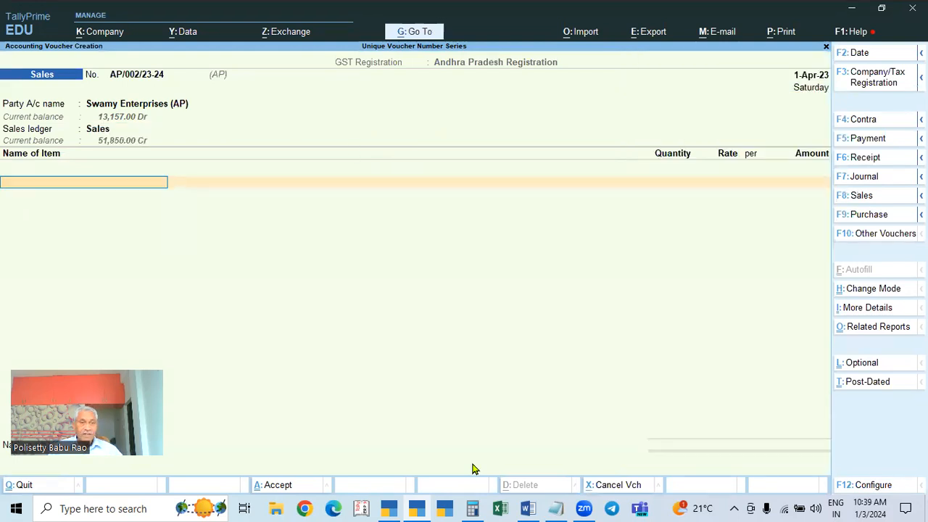
# Add Item A with quantity 1 Nos at the default rate of 3,600 to the Swamy Enterprises (AP) voucher.
pyautogui.write('\\')
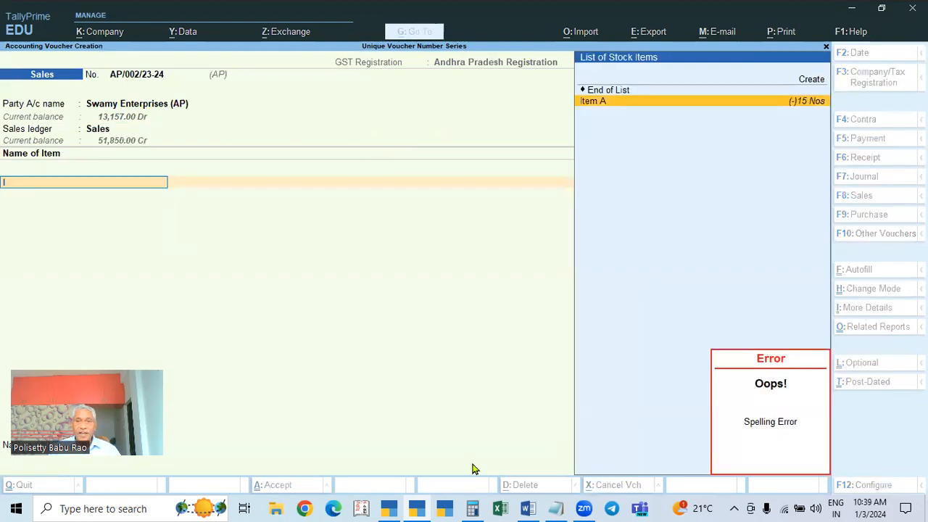
pyautogui.press('Return')
pyautogui.write('1')
pyautogui.press('Return')
pyautogui.press('Return')
pyautogui.press('Return')
pyautogui.press('Return')
pyautogui.press('Return')
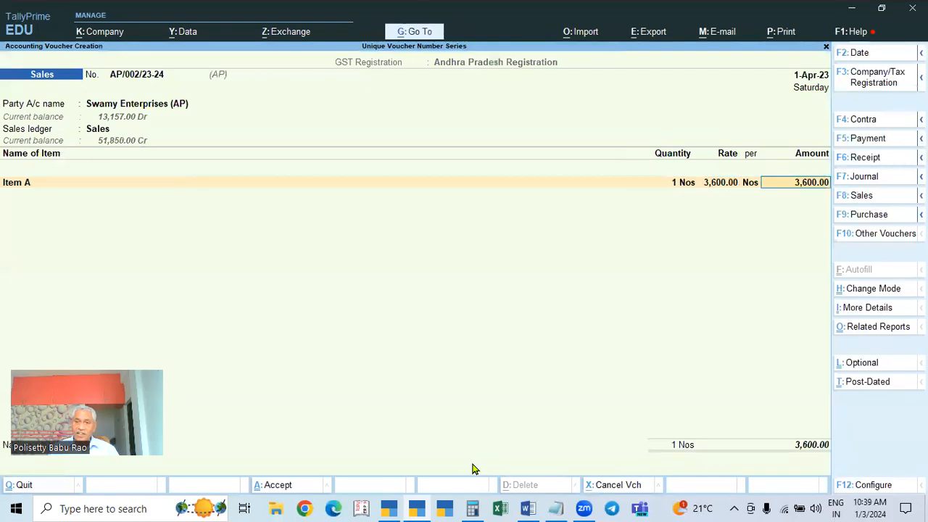
pyautogui.press('Return')
pyautogui.press('Return')
# Add the CGST and SGST ledgers with their calculated amounts to the Swamy Enterprises (AP) voucher.
pyautogui.write('CGST')
pyautogui.press('Return')
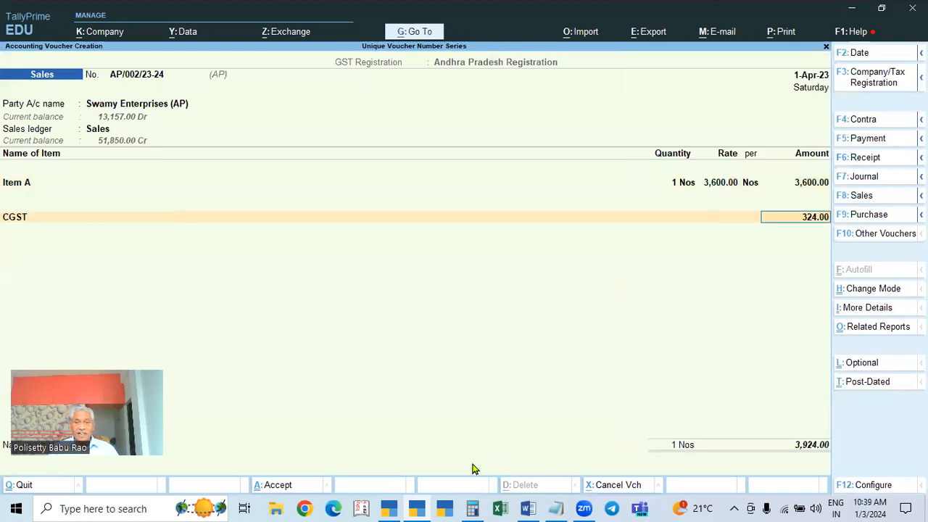
pyautogui.press('Return')
pyautogui.write('SGST')
pyautogui.press('Return')
pyautogui.press('Return')
# Save the Swamy Enterprises (AP) voucher with the default New Ref bill-wise details and no narration.
pyautogui.press('Return')
pyautogui.press('Return')
pyautogui.press('Return')
pyautogui.press('Return')
pyautogui.press('Return')
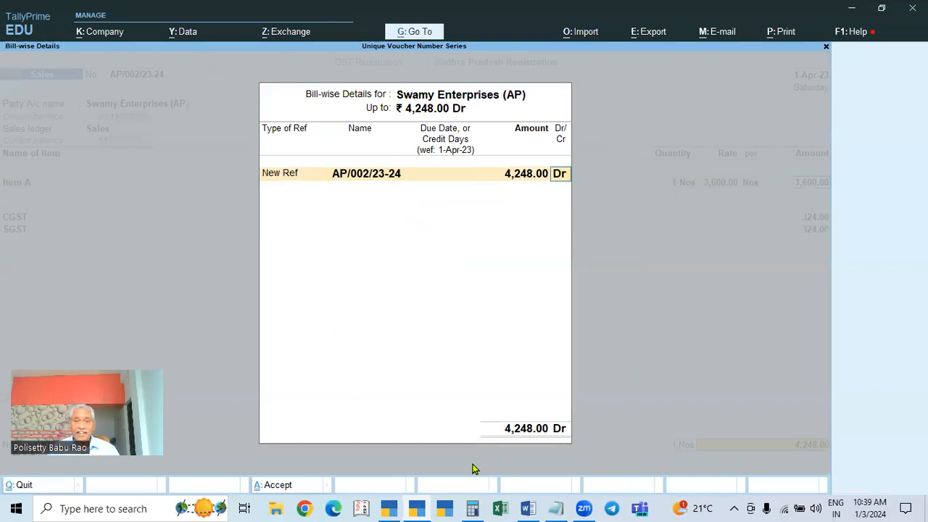
pyautogui.press('Return')
pyautogui.press('Return')
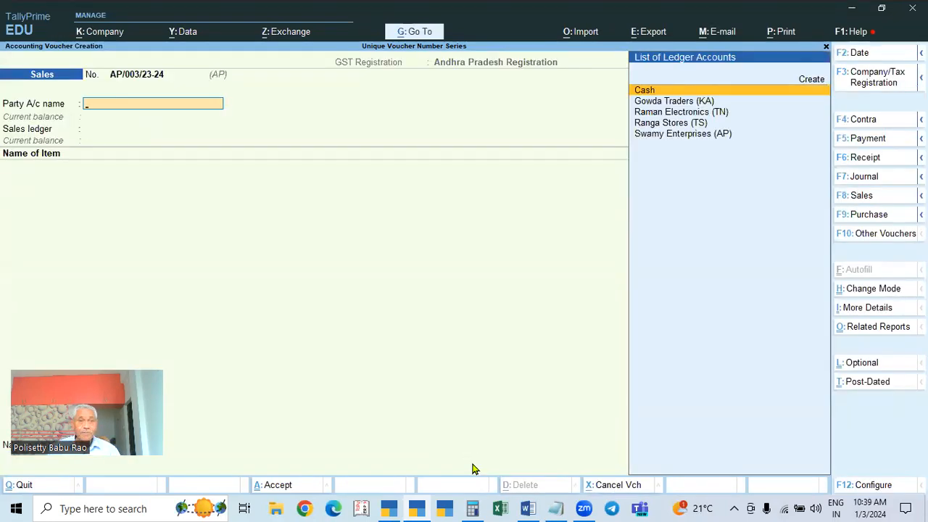
# Choose Ranga Stores (TS) as the party with its default party details and Sales as the sales ledger.
pyautogui.press('Down')
pyautogui.press('Down')
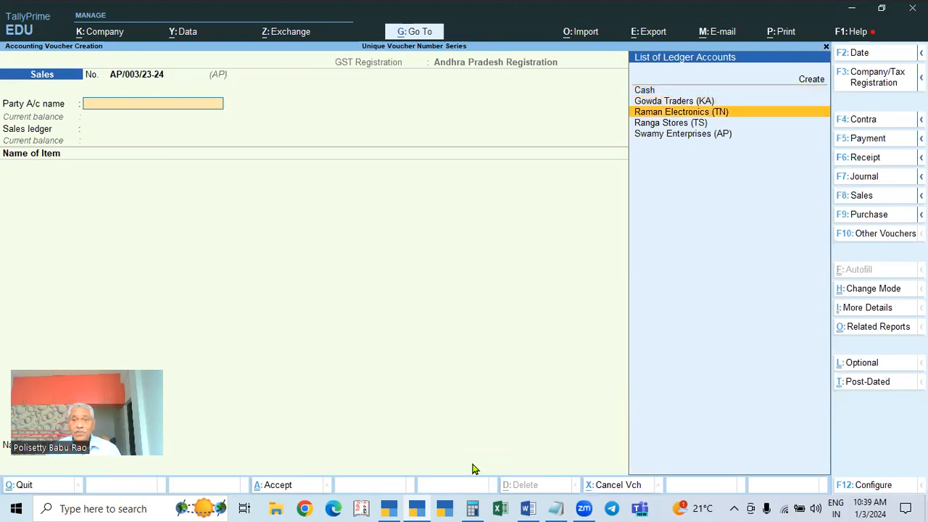
pyautogui.press('Down')
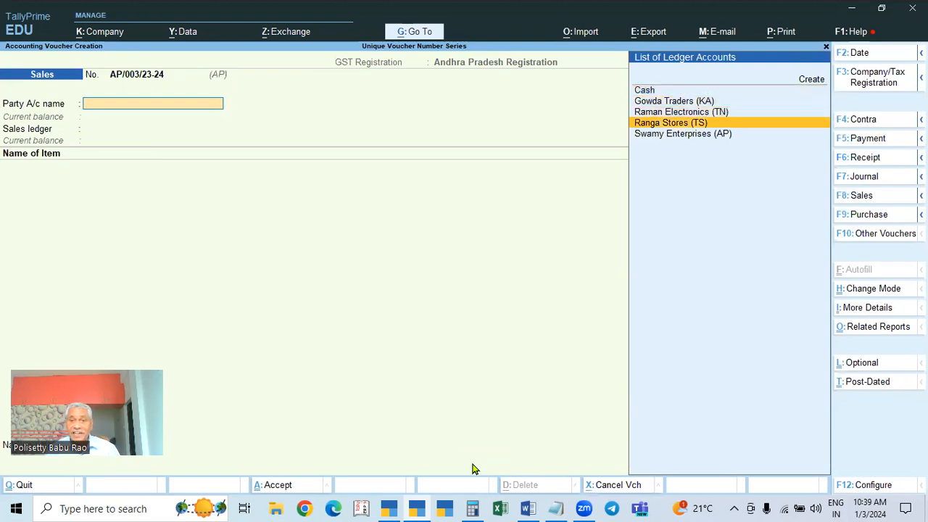
pyautogui.press('Return')
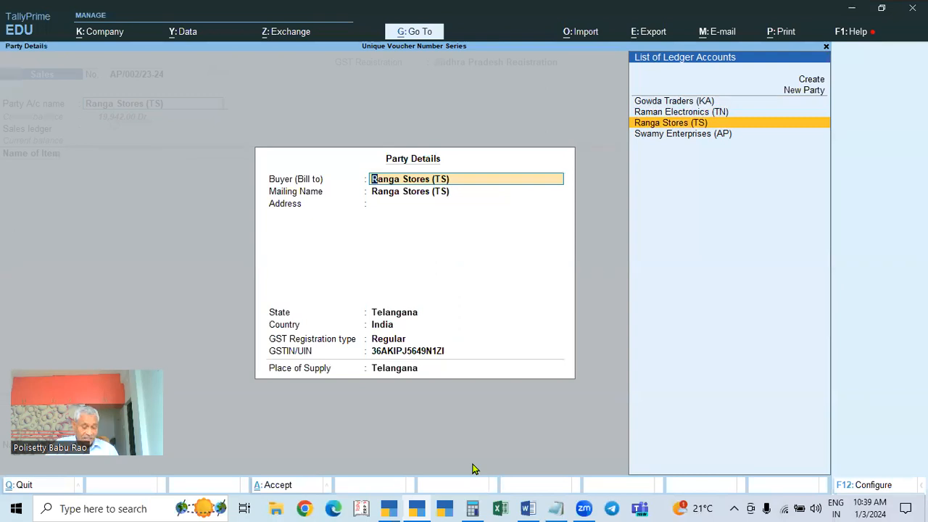
pyautogui.hotkey('ctrl', 'a')
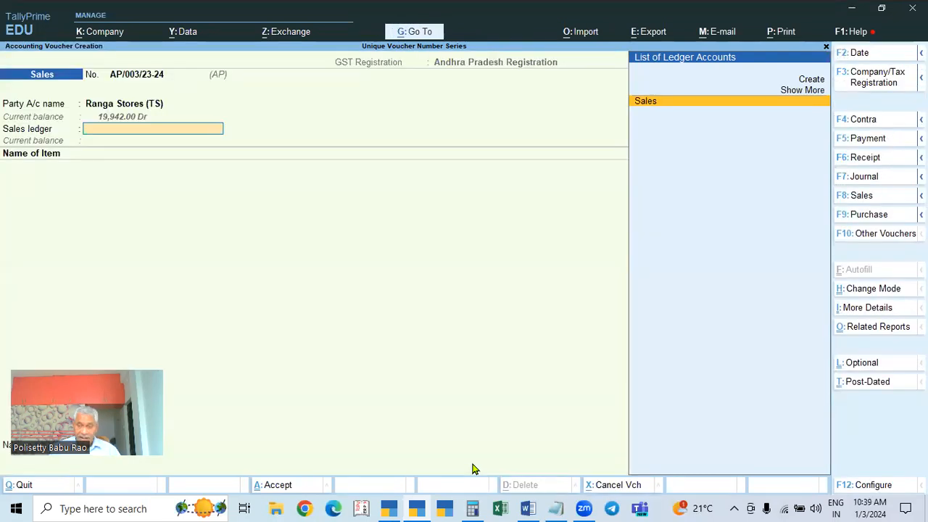
pyautogui.press('Return')
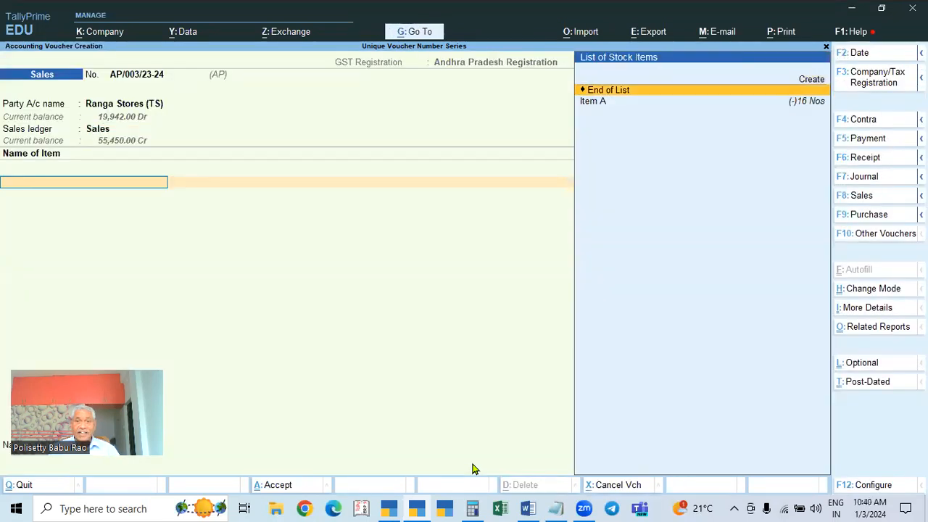
# Add Item A with quantity 1 Nos at a rate of 3,650, keeping the GST details as per Masters/Company.
pyautogui.press('Down')
pyautogui.press('Return')
pyautogui.write('1 Nos')
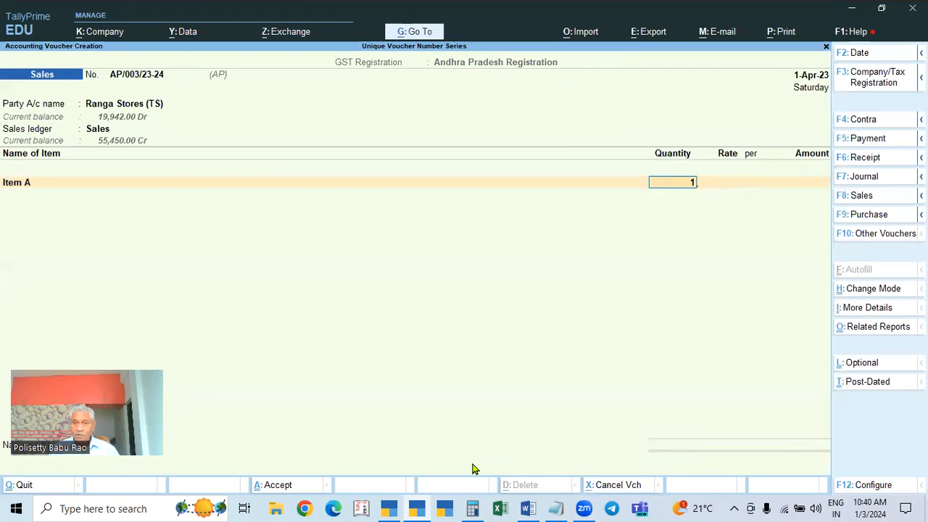
pyautogui.press('Return')
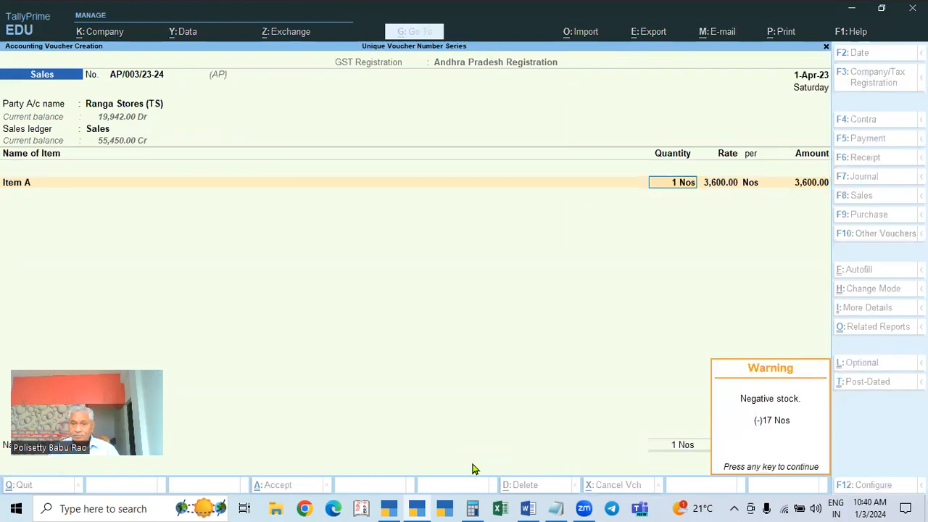
pyautogui.press('Return')
pyautogui.write('3,650')
pyautogui.press('Return')
pyautogui.press('Return')
pyautogui.press('Return')
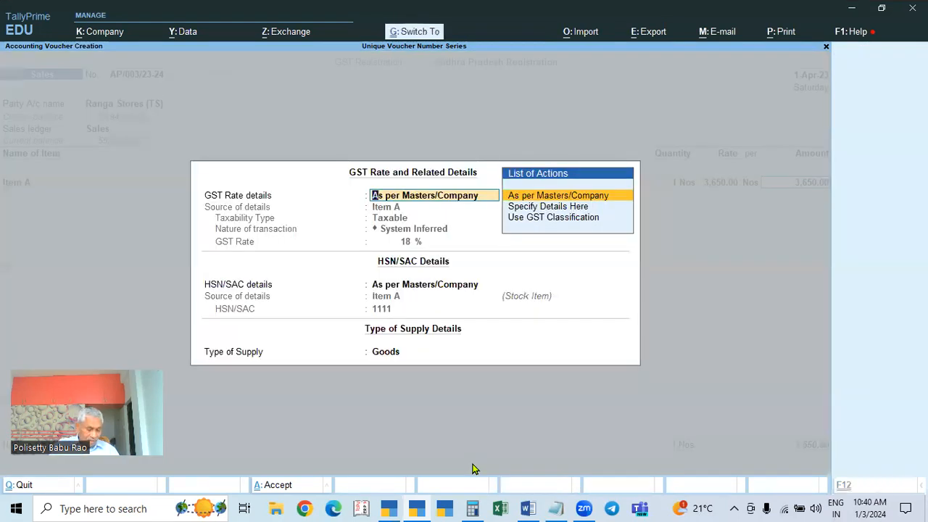
pyautogui.hotkey('ctrl', 'a')
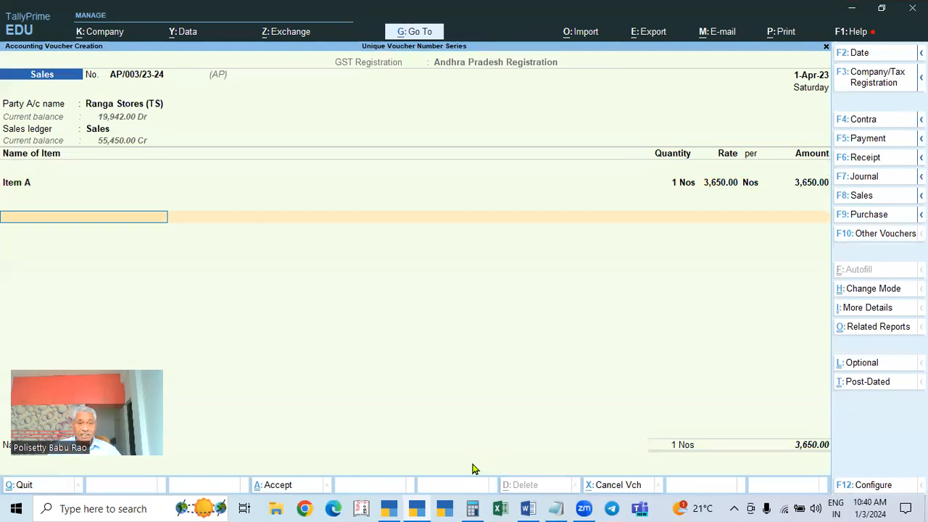
pyautogui.press('Return')
# Add the IGST ledger with its calculated amount to the Ranga Stores (TS) voucher and save it without a narration.
pyautogui.write('IhG')
pyautogui.press('Return')
pyautogui.press('Return')
pyautogui.press('Return')
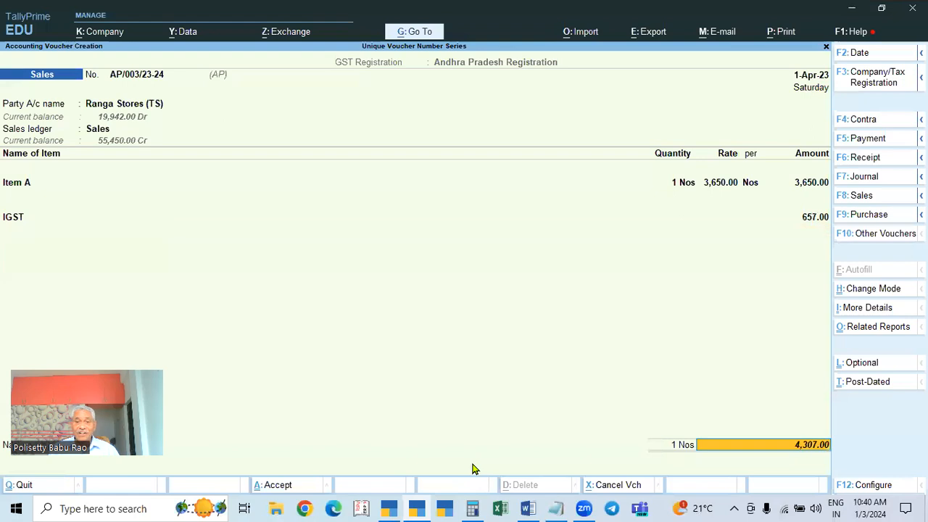
pyautogui.press('Return')
pyautogui.press('Return')
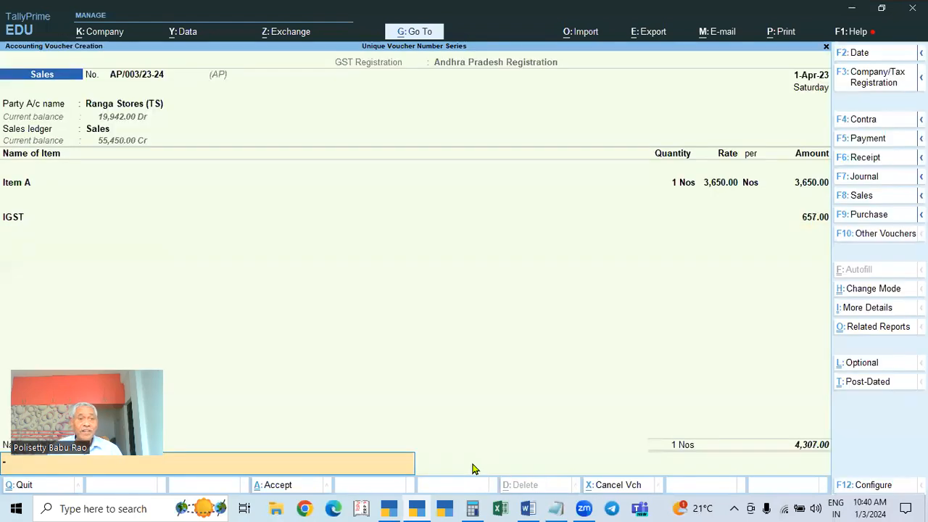
pyautogui.press('Return')
pyautogui.press('Return')
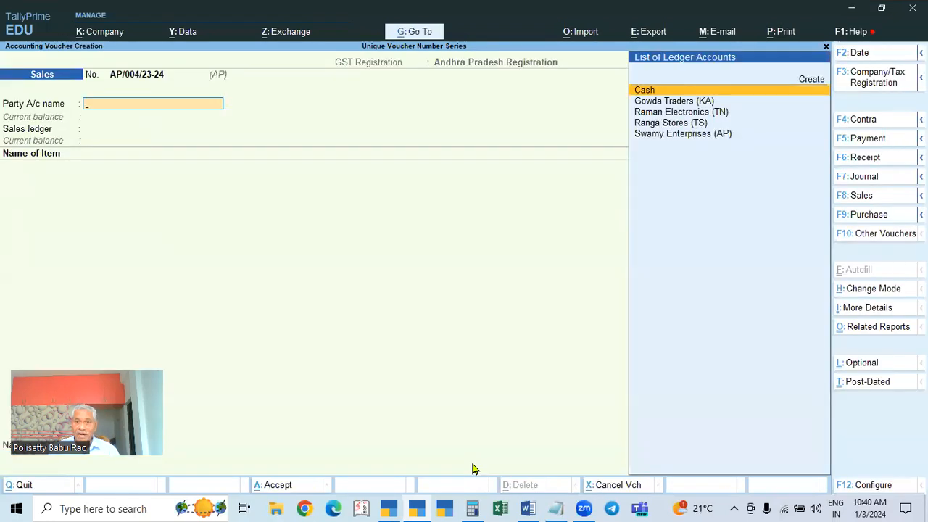
# Start a second Ranga Stores (TS) voucher with the default party details and Sales as the sales ledger.
pyautogui.press('Down')
pyautogui.press('Down')
pyautogui.press('Down')
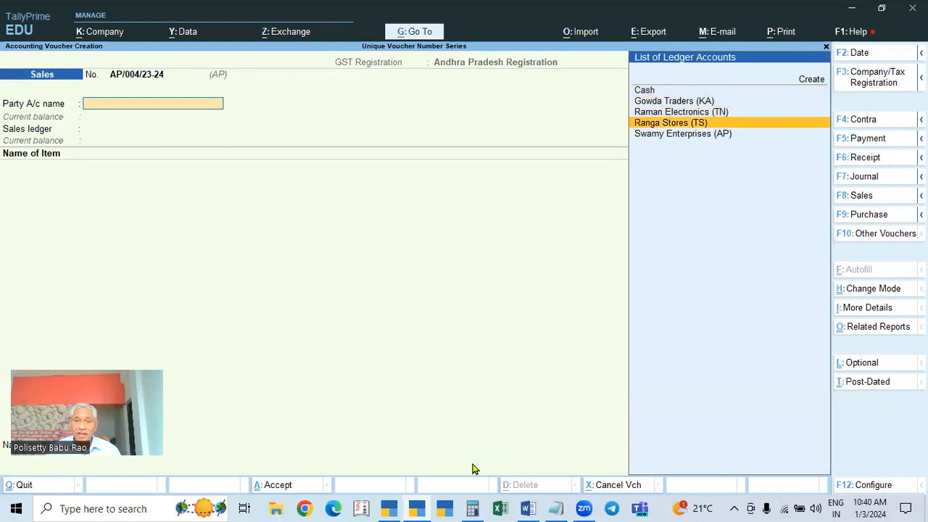
pyautogui.press('Return')
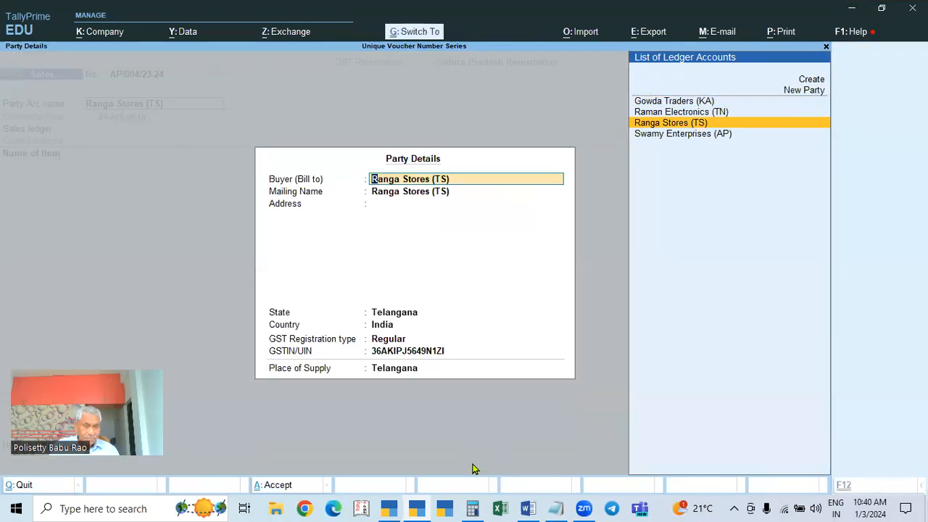
pyautogui.hotkey('ctrl', 'a')
pyautogui.press('Return')
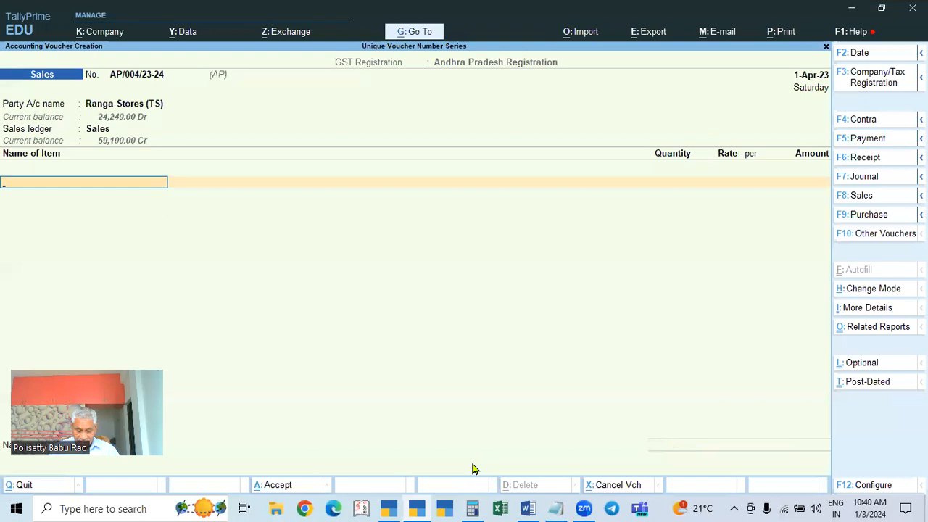
# Add Item A with quantity 1 Nos at a rate of 3,500, keeping the GST details as per Masters/Company.
pyautogui.press('Return')
pyautogui.write('1')
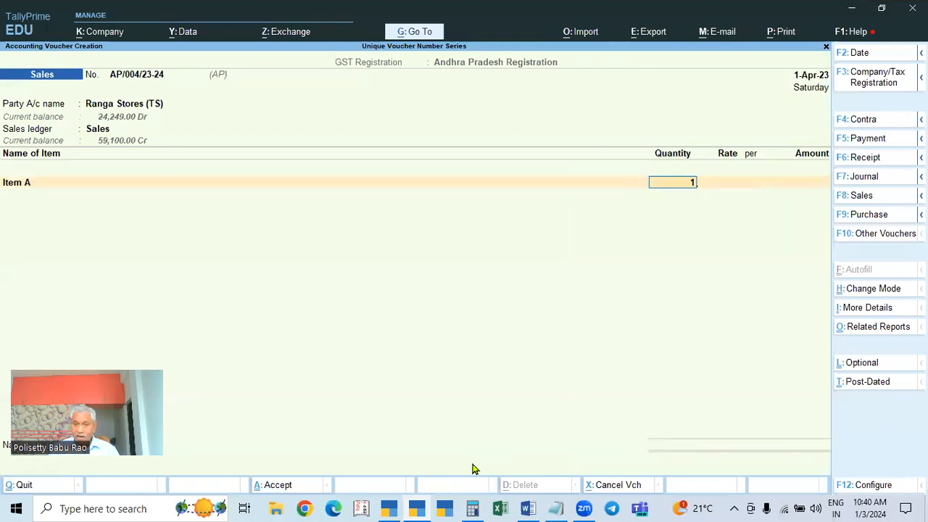
pyautogui.press('Return')
pyautogui.press('Return')
pyautogui.press('Return')
pyautogui.press('BackSpace')
pyautogui.press('BackSpace')
pyautogui.write('3500')
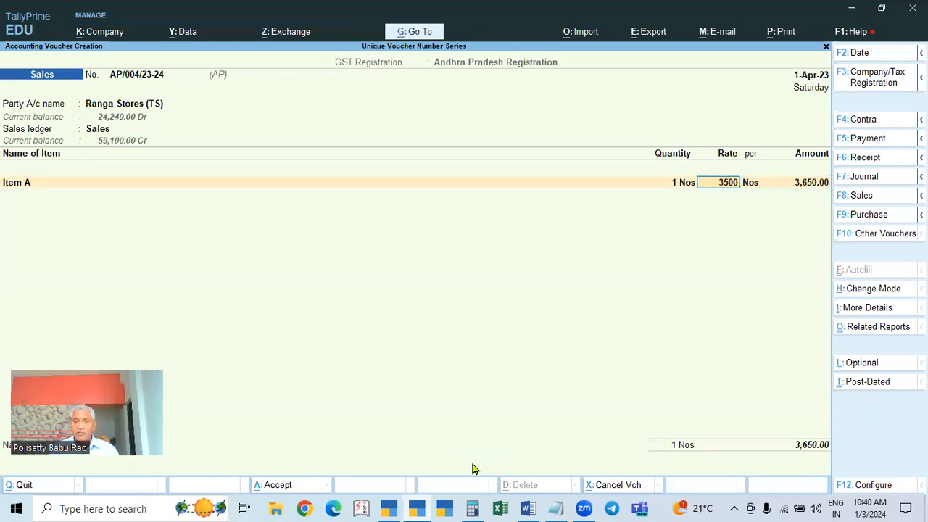
pyautogui.press('Return')
pyautogui.press('Return')
pyautogui.press('Return')
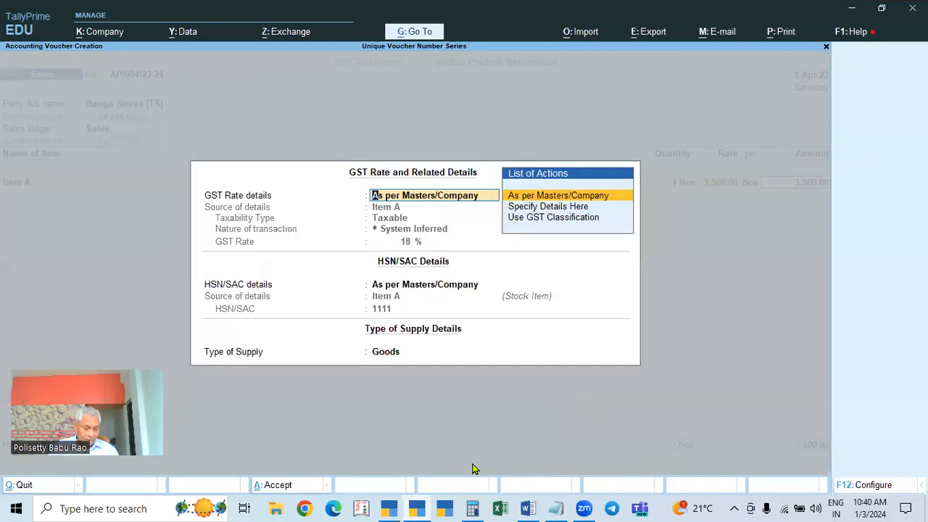
pyautogui.hotkey('ctrl', 'a')
pyautogui.write('CGST')
pyautogui.press('Return')
pyautogui.press('Return')
pyautogui.write('S')
pyautogui.press('BackSpace')
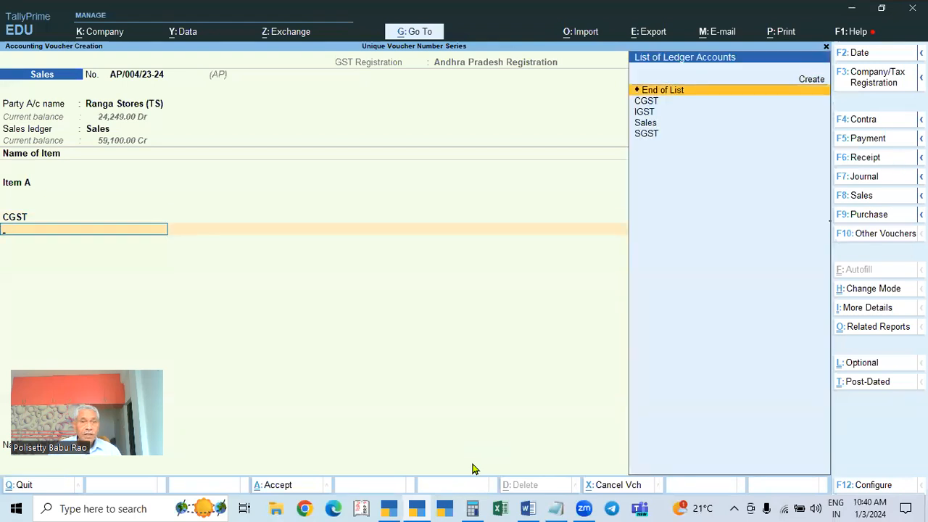
pyautogui.press('BackSpace')
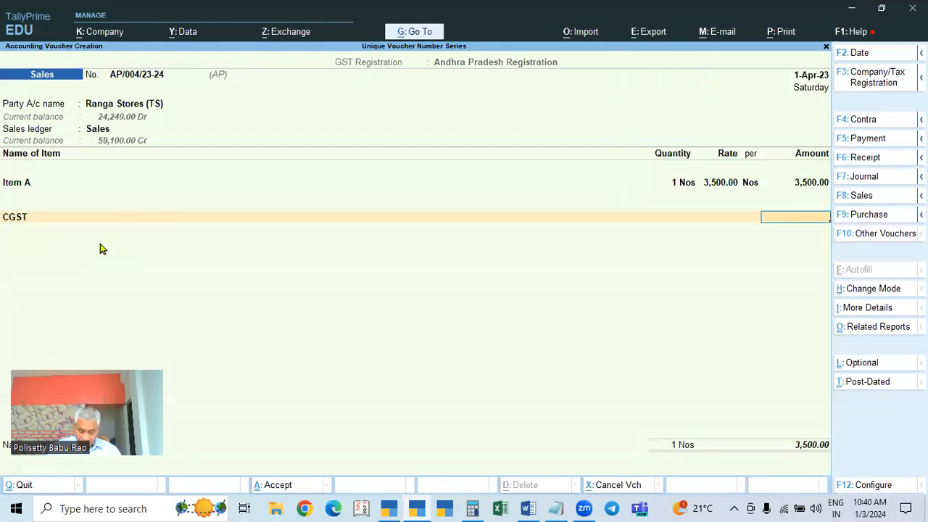
pyautogui.press('BackSpace')
# Add the IGST ledger to the second Ranga Stores (TS) voucher and save it with the default New Ref bill-wise details.
pyautogui.write('IGST')
pyautogui.press('Return')
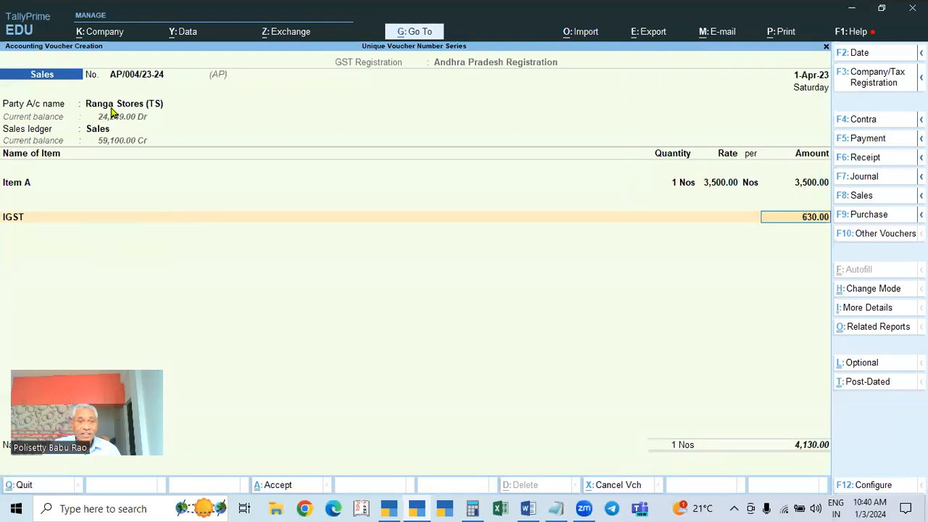
pyautogui.press('Return')
pyautogui.press('Return')
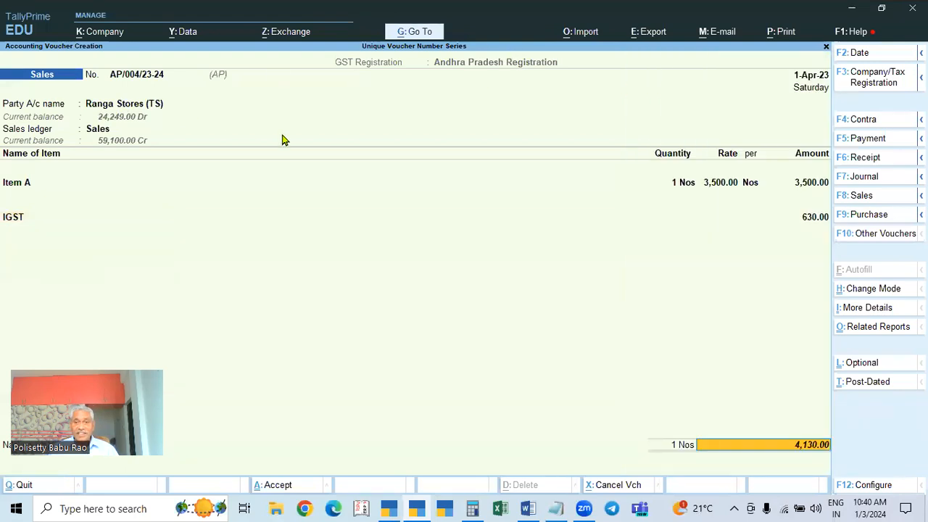
pyautogui.press('Return')
pyautogui.press('Return')
pyautogui.press('Return')
pyautogui.press('Return')
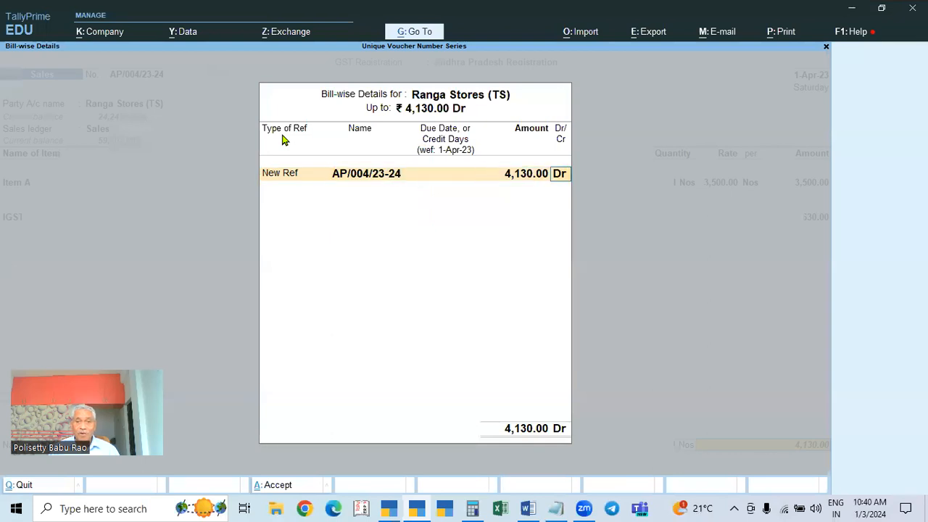
pyautogui.press('Return')
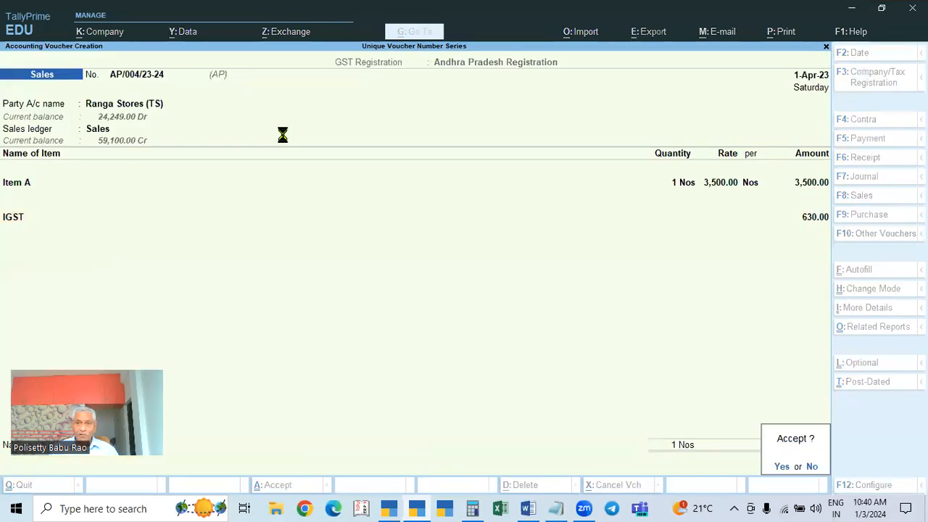
# Save the Ranga Stores sales voucher and start the next one with Cash as the party and Sales as the ledger.
pyautogui.press('Return')
pyautogui.press('Return')
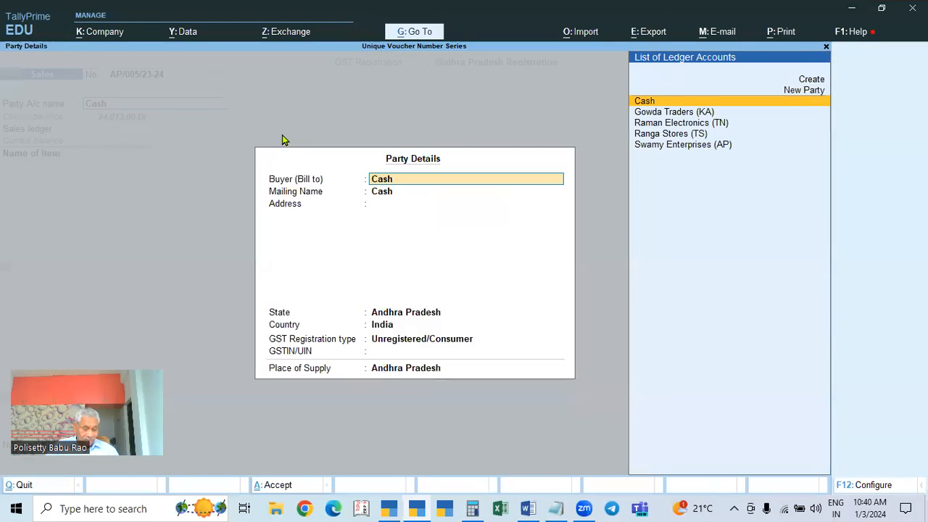
pyautogui.hotkey('ctrl', 'a')
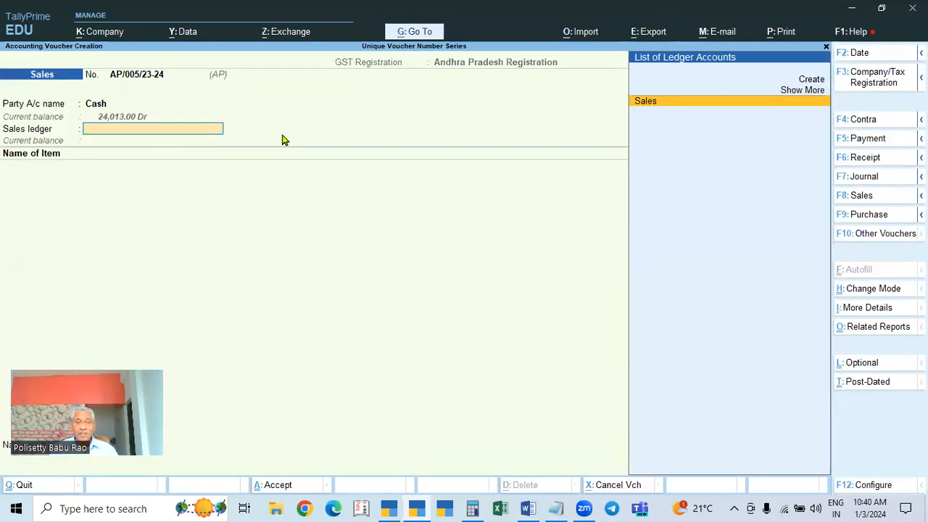
pyautogui.press('Return')
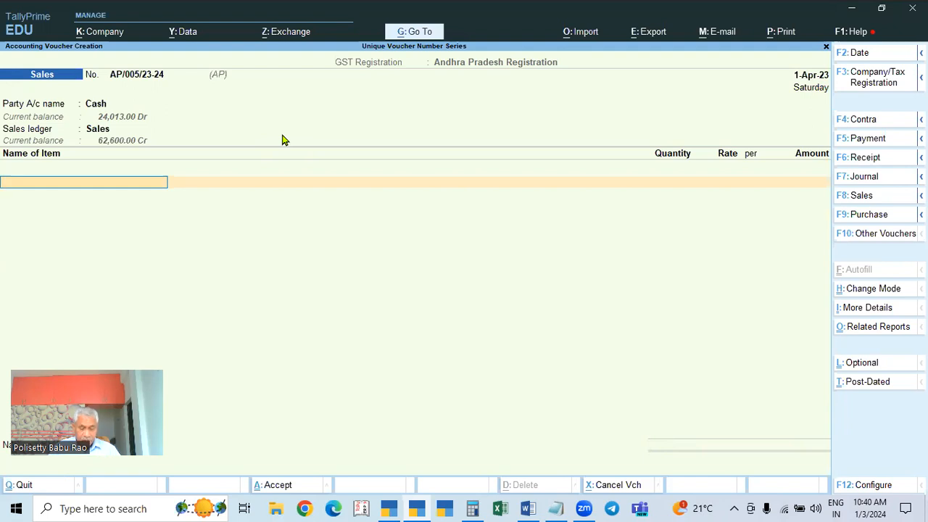
# Add Item A to the sales voucher with a quantity of 1 Nos at a rate of 3,600.00.
pyautogui.write('I')
pyautogui.press('Return')
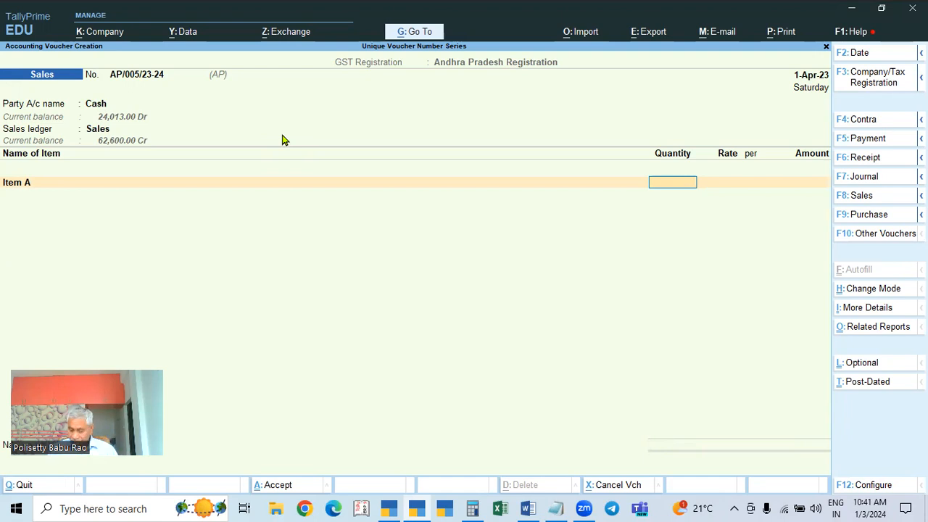
pyautogui.write('1')
pyautogui.press('Return')
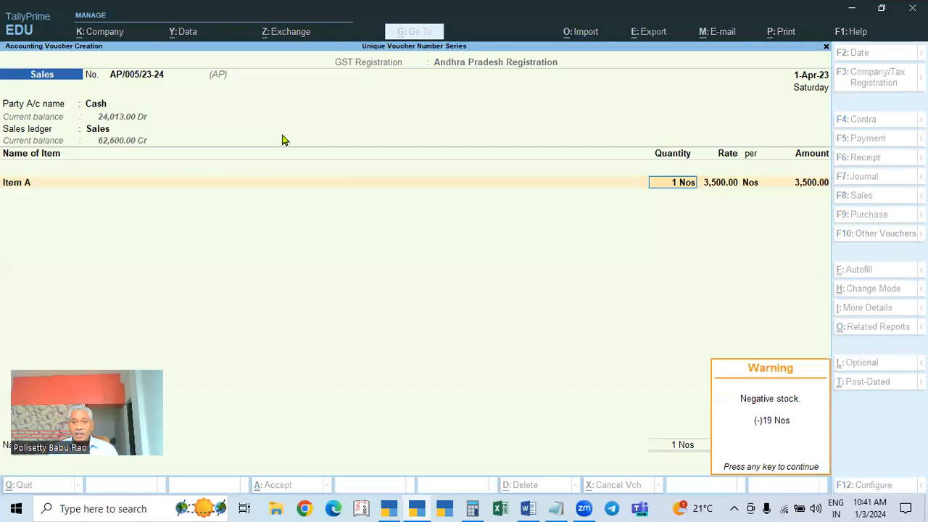
pyautogui.press('Return')
pyautogui.press('BackSpace')
pyautogui.write('3600')
pyautogui.press('Return')
pyautogui.press('Return')
pyautogui.press('Return')
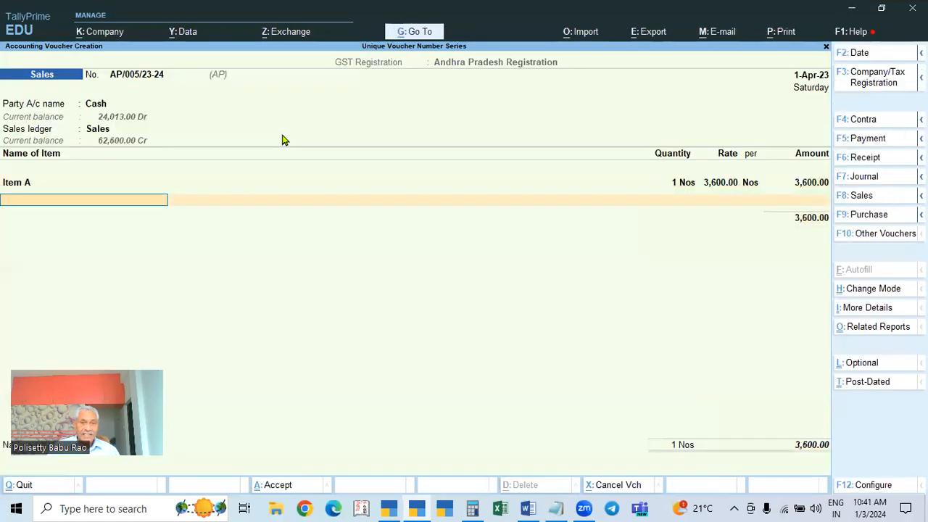
# Add the CGST and SGST tax ledgers to the Andhra Pradesh cash sale and save the voucher.
pyautogui.write('CGST')
pyautogui.press('Return')
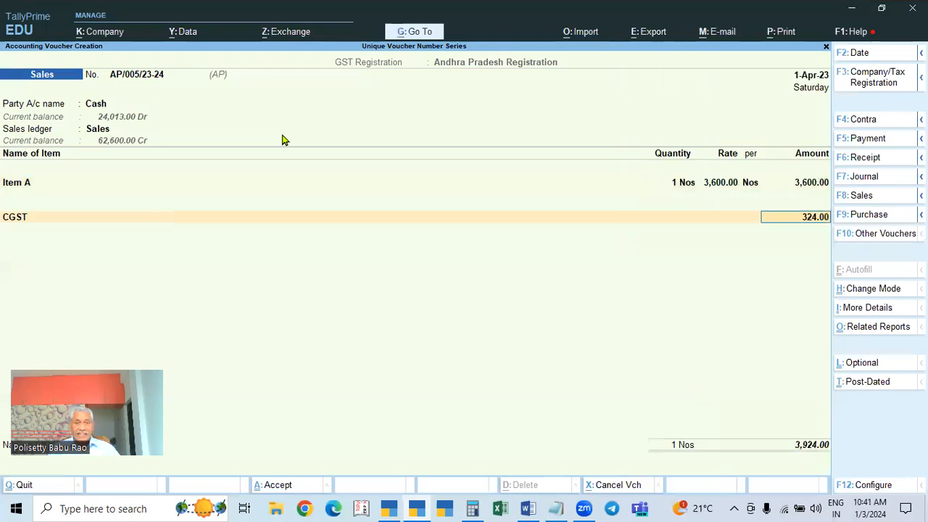
pyautogui.press('Return')
pyautogui.write('SGST')
pyautogui.press('Return')
pyautogui.press('Return')
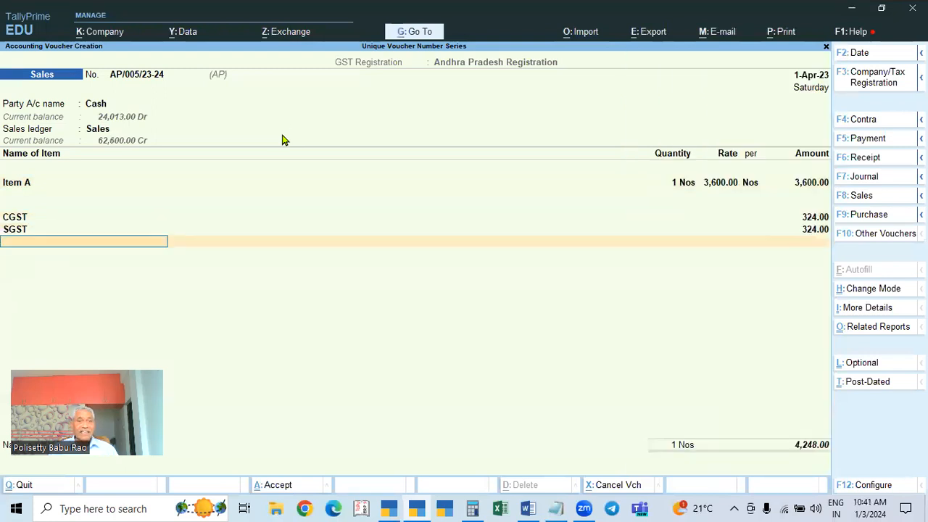
pyautogui.press('Return')
pyautogui.press('Return')
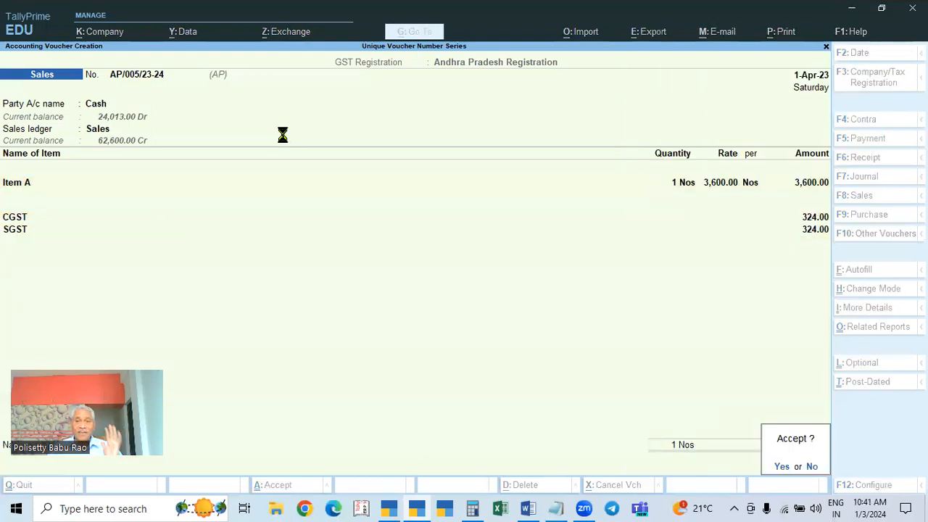
pyautogui.press('Return')
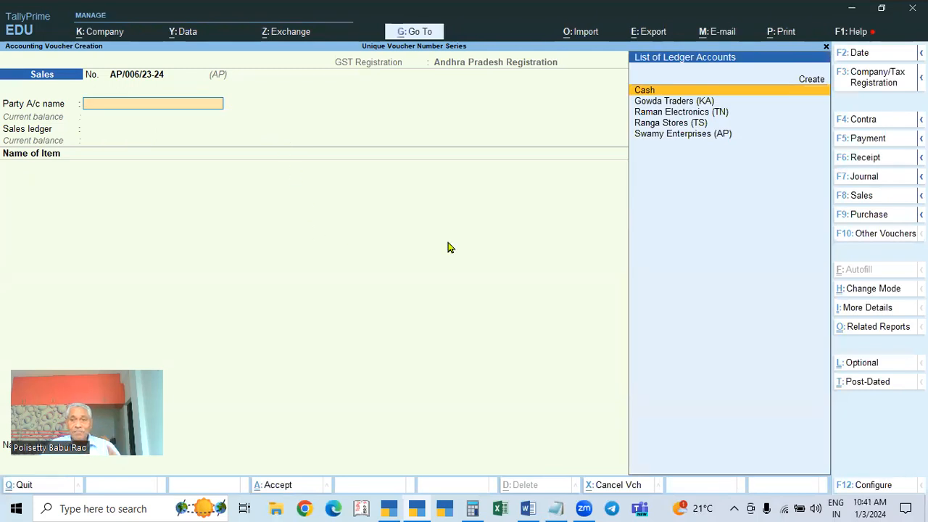
# Try the Tamil Nadu Registration with the TN series and system default voucher number, and quit voucher entry.
pyautogui.click(875, 80)
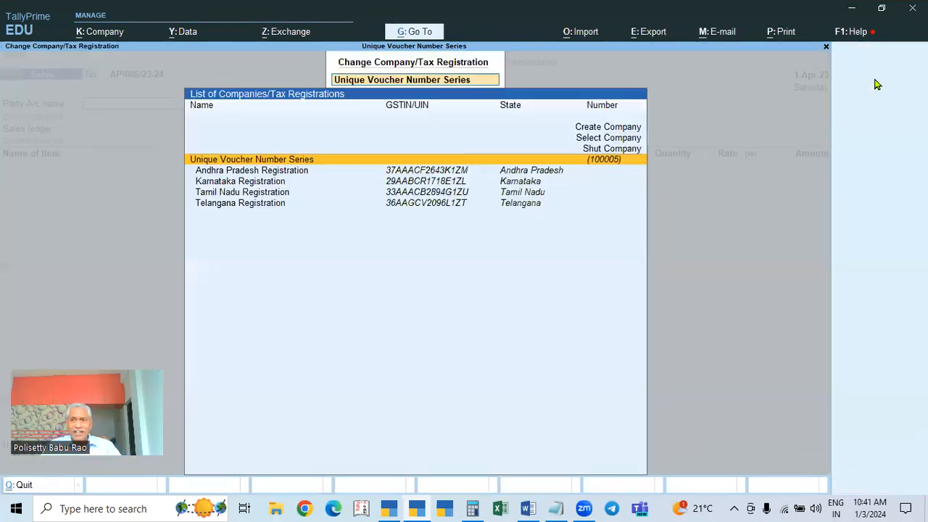
pyautogui.click(513, 196)
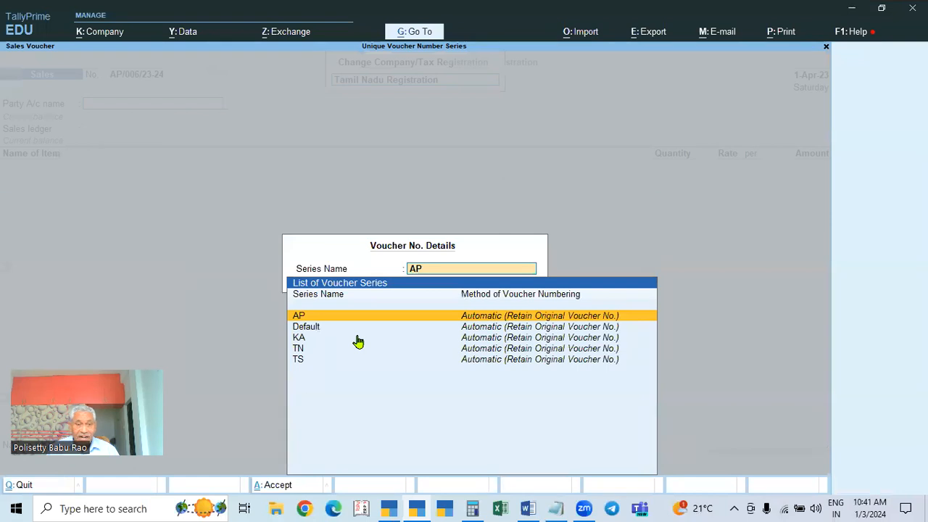
pyautogui.press('Down')
pyautogui.press('Down')
pyautogui.press('Down')
pyautogui.press('Return')
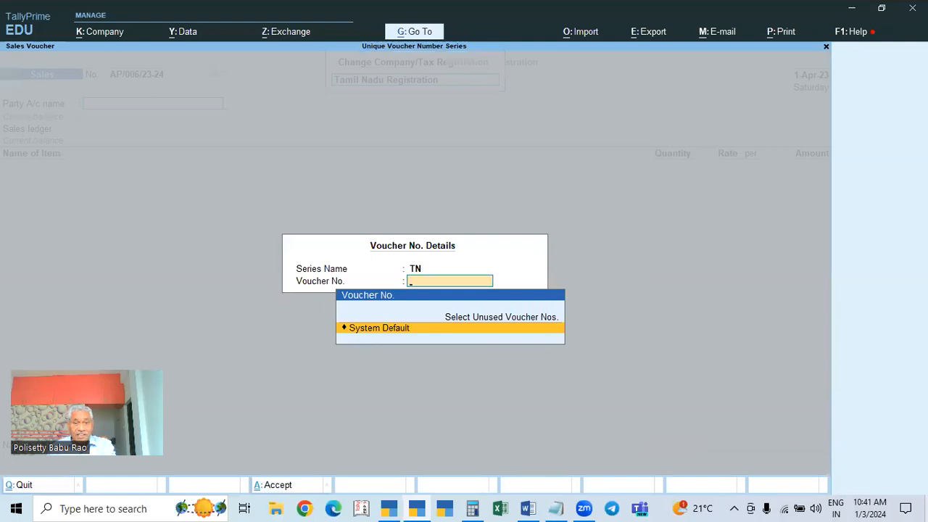
pyautogui.press('Return')
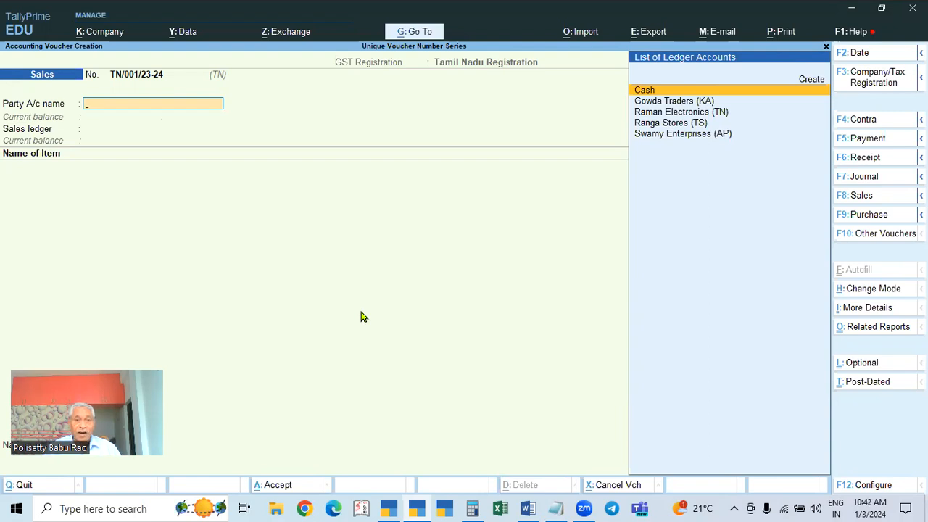
pyautogui.press('Escape')
pyautogui.press('y')
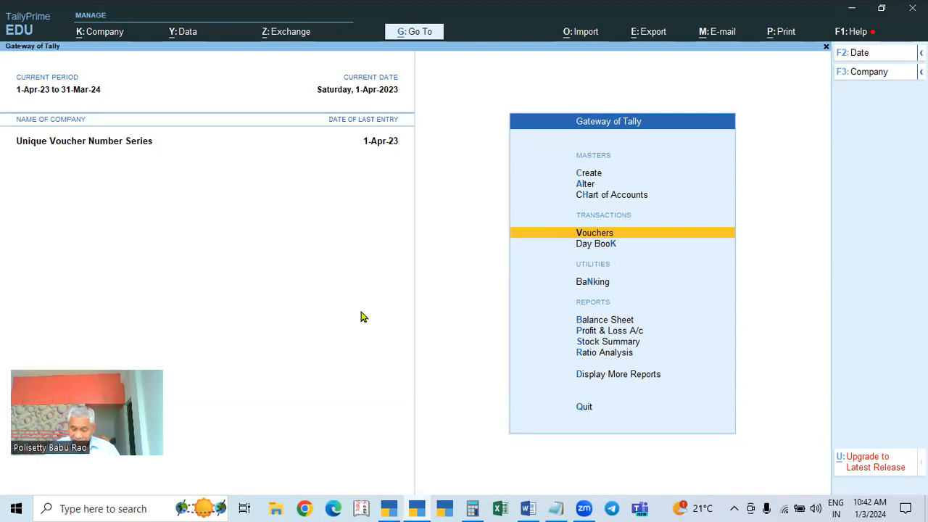
# Open the Sales voucher type for alteration.
pyautogui.press('Up')
pyautogui.press('Up')
pyautogui.press('Return')
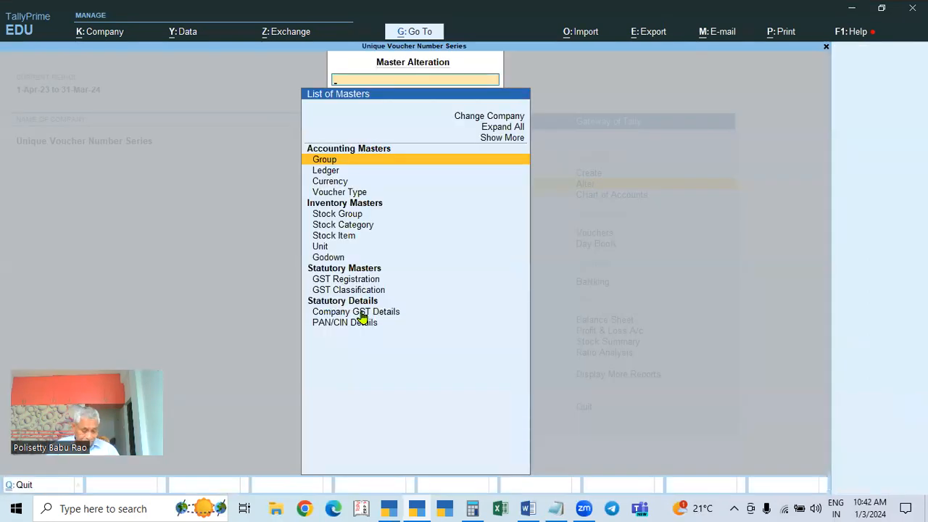
pyautogui.press('Down')
pyautogui.press('Down')
pyautogui.press('Down')
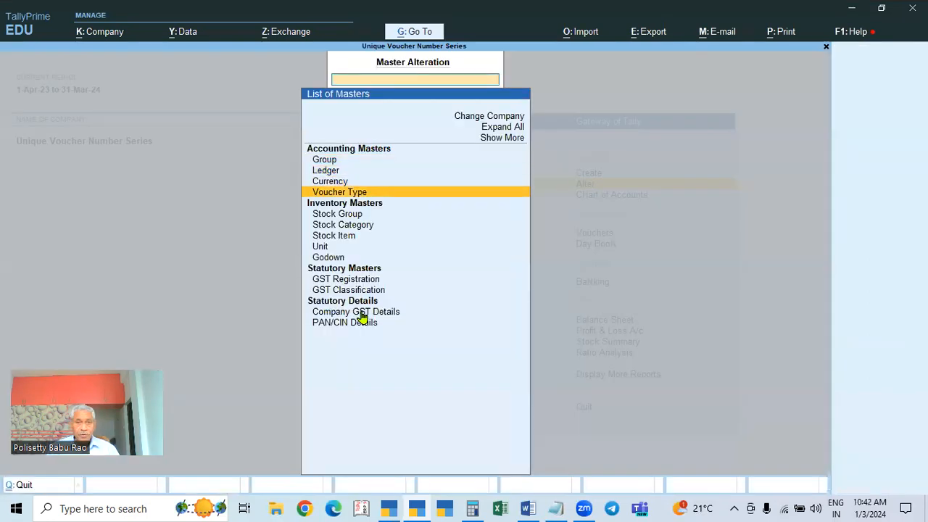
pyautogui.press('Return')
pyautogui.press('Down')
pyautogui.press('Down')
pyautogui.press('Down')
pyautogui.press('Down')
pyautogui.press('Down')
pyautogui.press('Down')
pyautogui.press('Down')
pyautogui.press('Down')
pyautogui.press('Down')
pyautogui.press('Down')
pyautogui.press('Down')
pyautogui.press('Down')
pyautogui.press('Down')
pyautogui.press('Down')
pyautogui.press('Down')
pyautogui.press('Down')
pyautogui.press('Down')
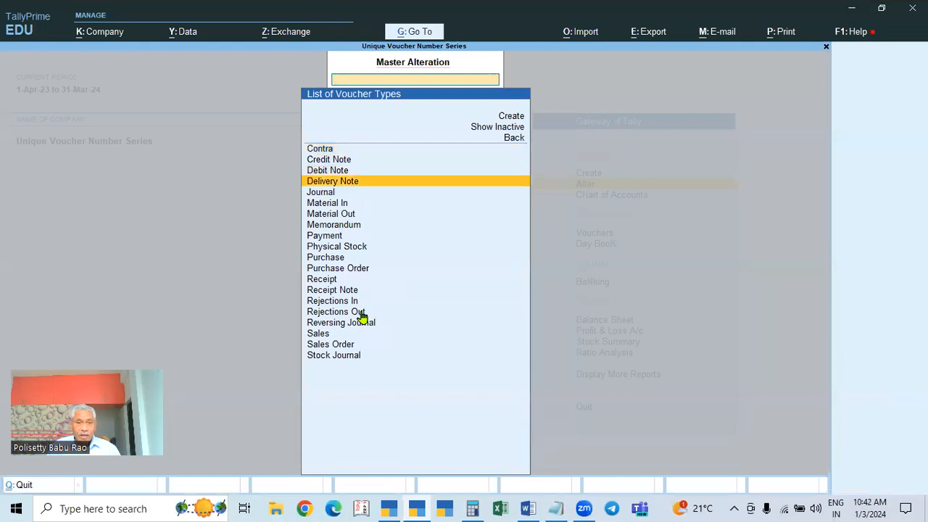
pyautogui.press('Return')
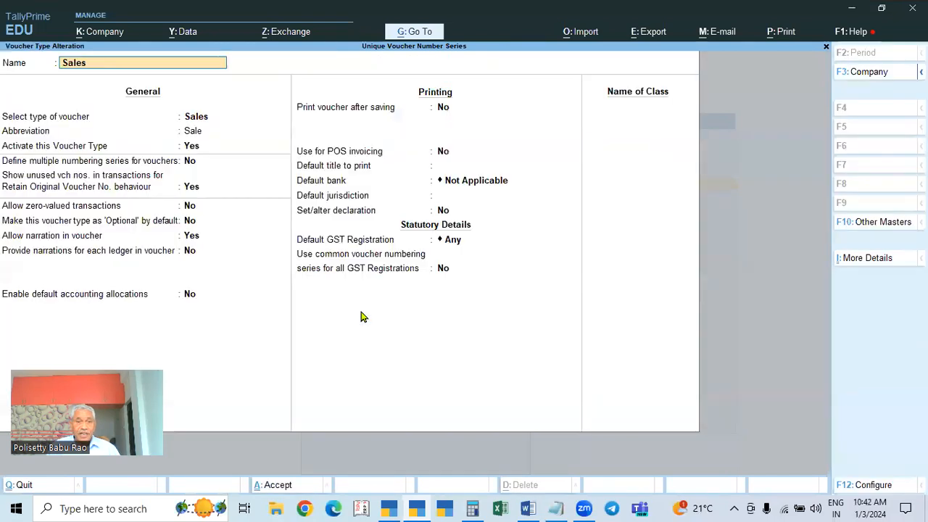
# Set the option to define multiple numbering series for vouchers to Yes, keeping the existing series list.
pyautogui.press('Return')
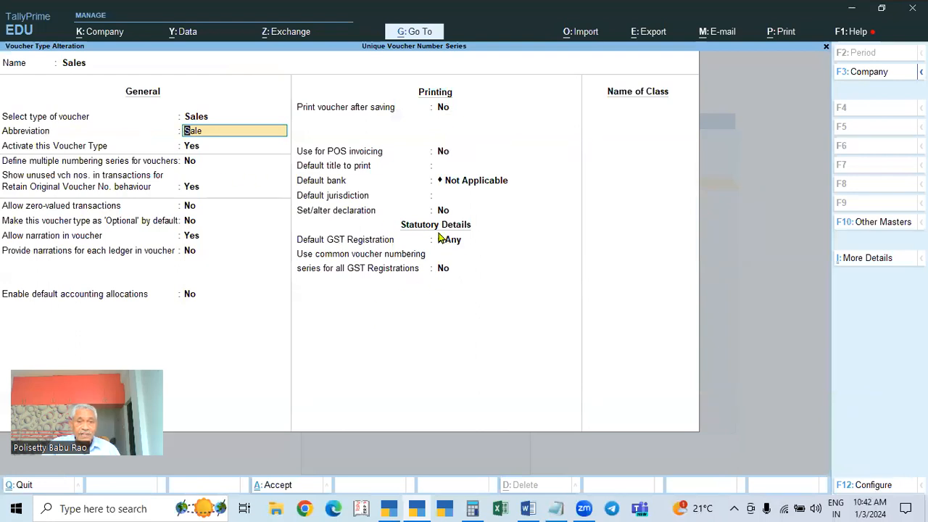
pyautogui.click(193, 164)
pyautogui.write('Y')
pyautogui.press('Return')
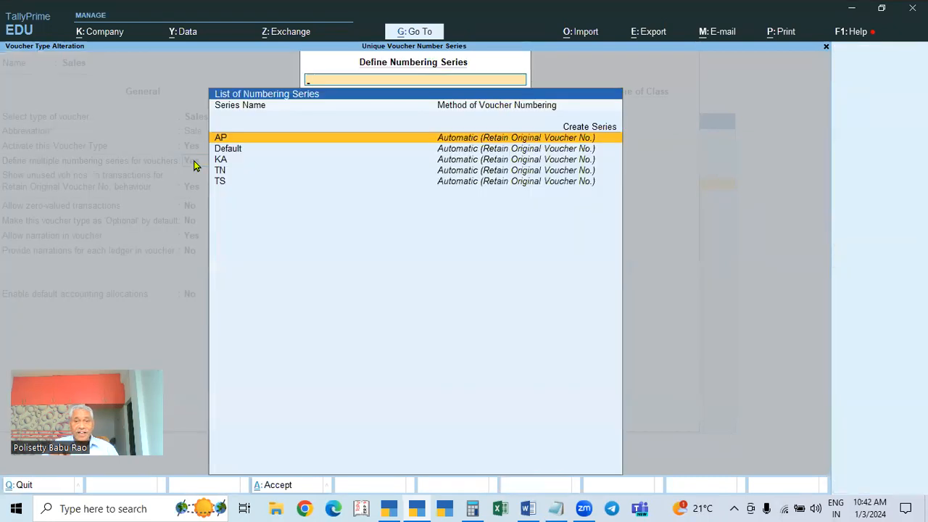
pyautogui.press('Return')
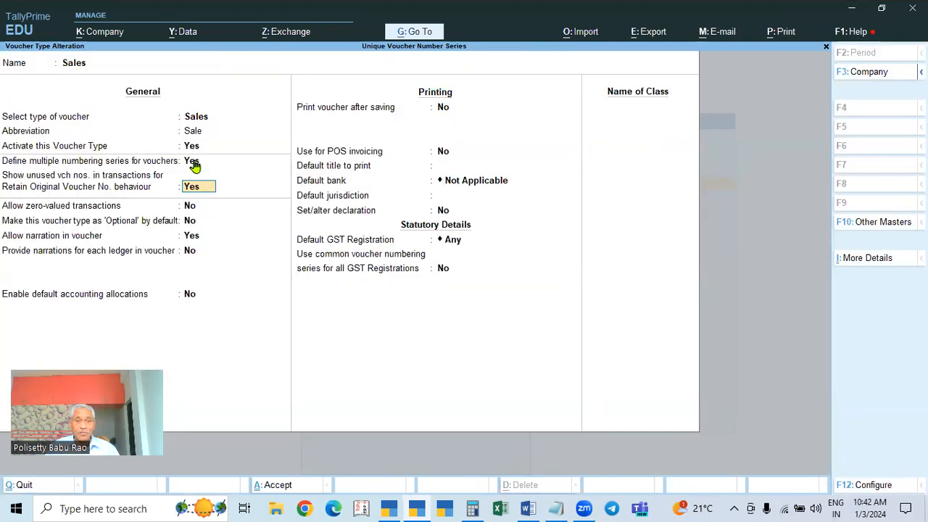
# Set the Sales voucher type's default GST registration to Telangana Registration and save the voucher type.
pyautogui.click(462, 242)
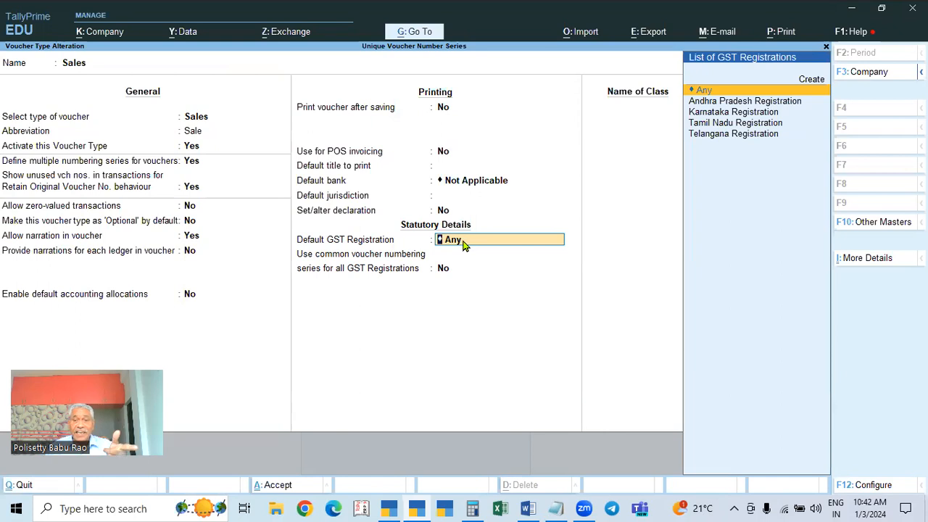
pyautogui.press('Down')
pyautogui.press('Down')
pyautogui.press('Down')
pyautogui.press('Down')
pyautogui.press('Return')
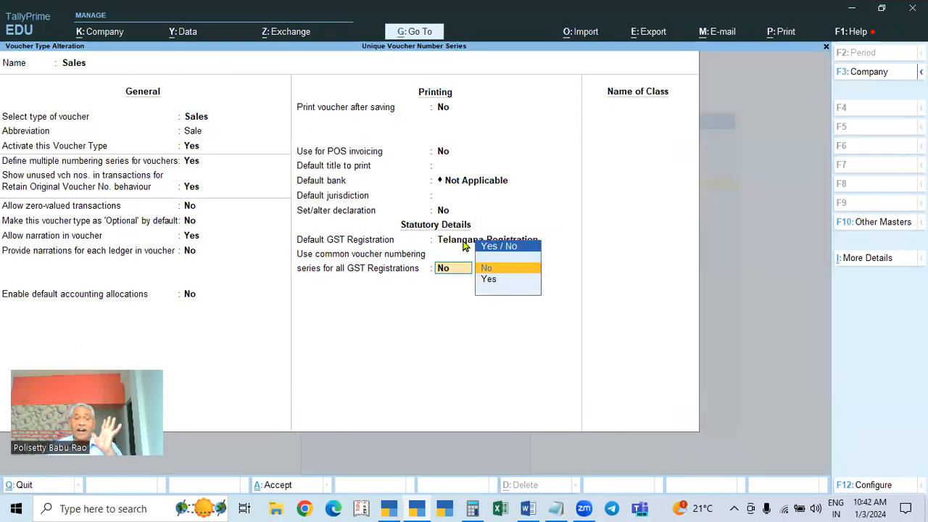
pyautogui.hotkey('ctrl', 'a')
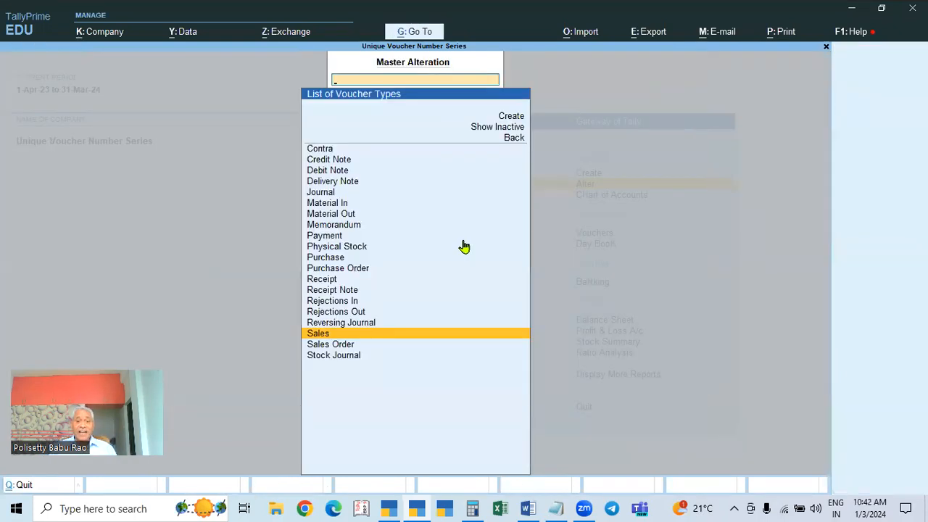
# Return to voucher entry and start a Sales voucher using the TS numbering series.
pyautogui.press('Escape')
pyautogui.press('Escape')
pyautogui.press('Up')
pyautogui.press('Down')
pyautogui.press('Down')
pyautogui.press('Down')
pyautogui.press('Return')
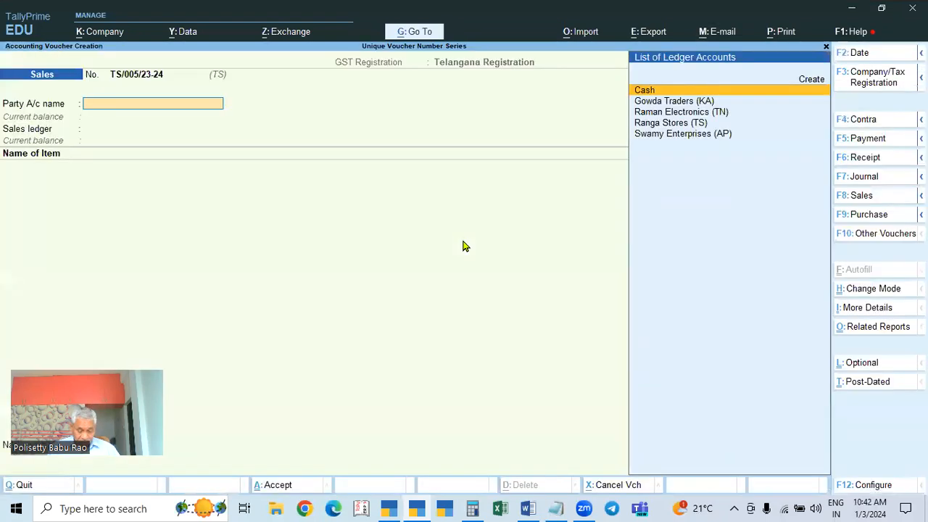
pyautogui.press('F8')
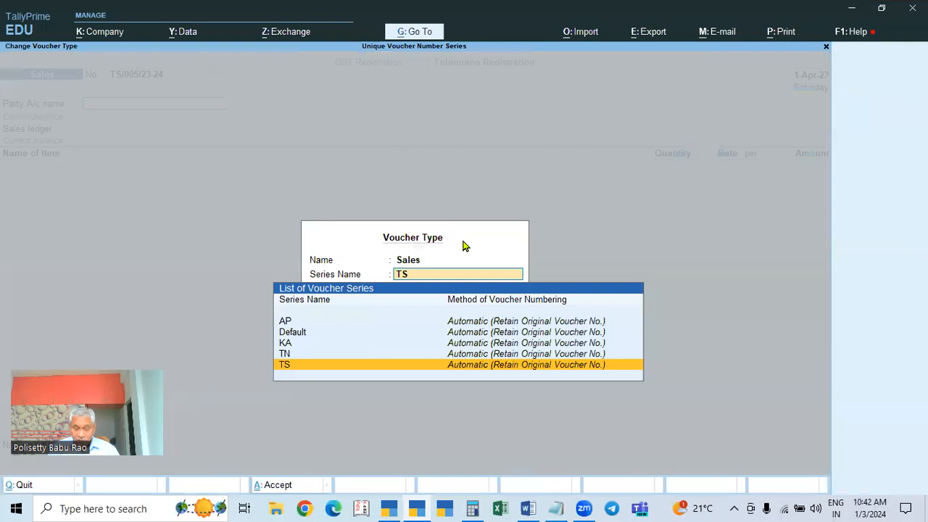
pyautogui.press('Return')
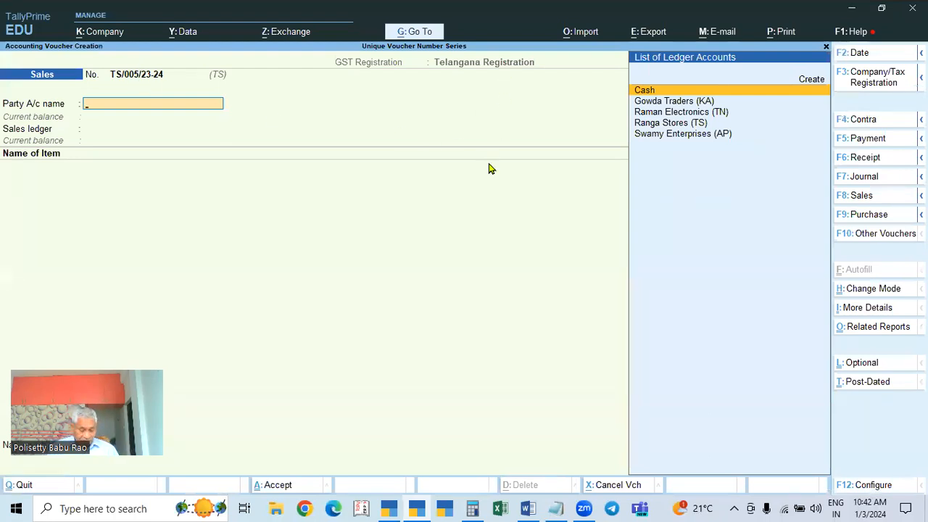
# Choose Cash as the party with its default details, and Sales as the ledger for the Telangana voucher.
pyautogui.press('Return')
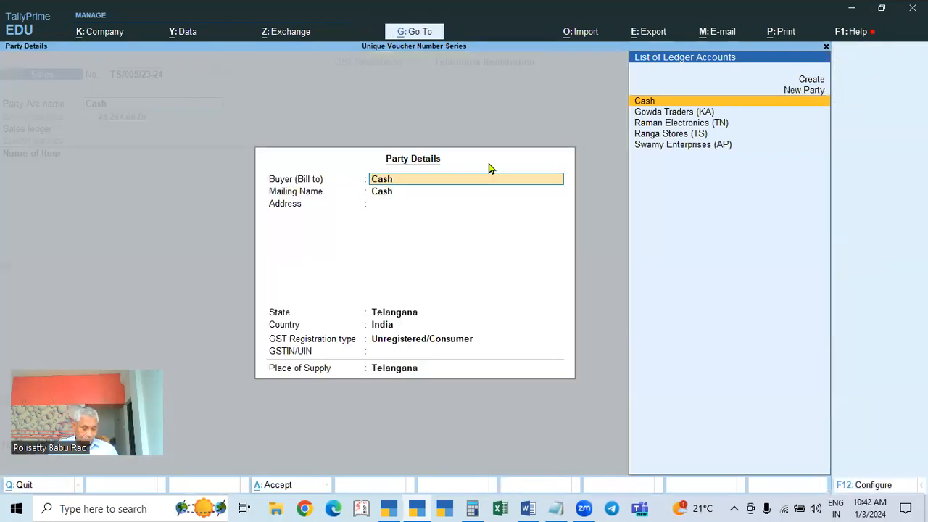
pyautogui.hotkey('ctrl', 'a')
pyautogui.press('Return')
# Enter Item A on the Telangana voucher with a quantity of 1 Nos, accepting the rate of 3,600.00.
pyautogui.press('Down')
pyautogui.press('Down')
pyautogui.press('Down')
pyautogui.press('Return')
pyautogui.write('1')
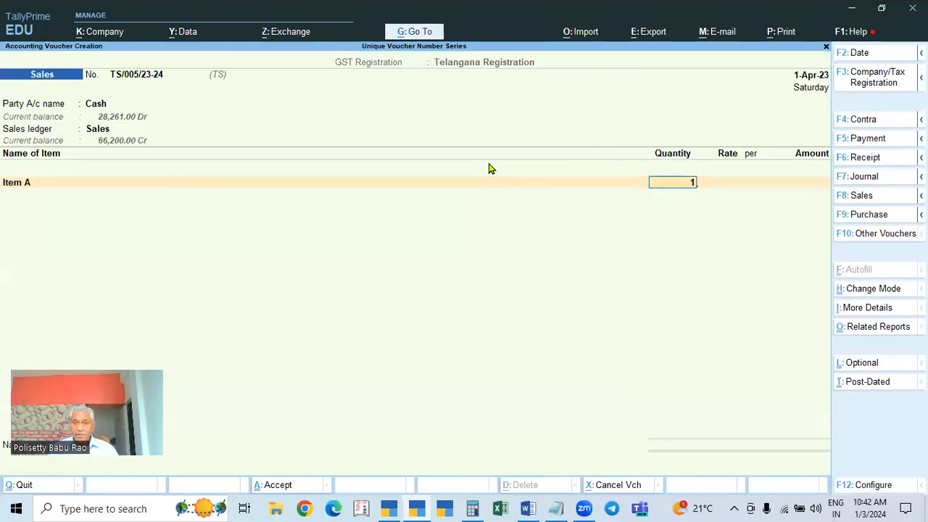
pyautogui.press('Return')
pyautogui.press('Return')
pyautogui.press('Return')
pyautogui.press('Return')
pyautogui.press('Return')
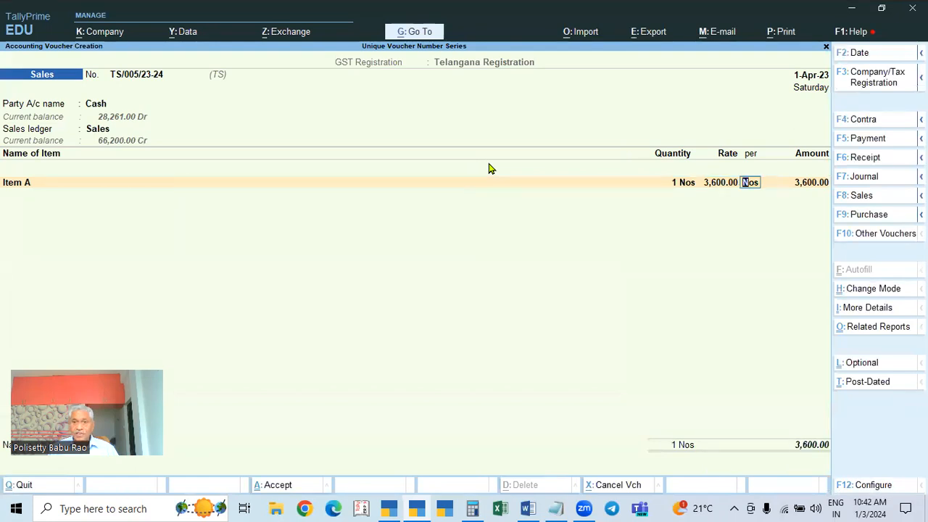
pyautogui.hotkey('ctrl', 'a')
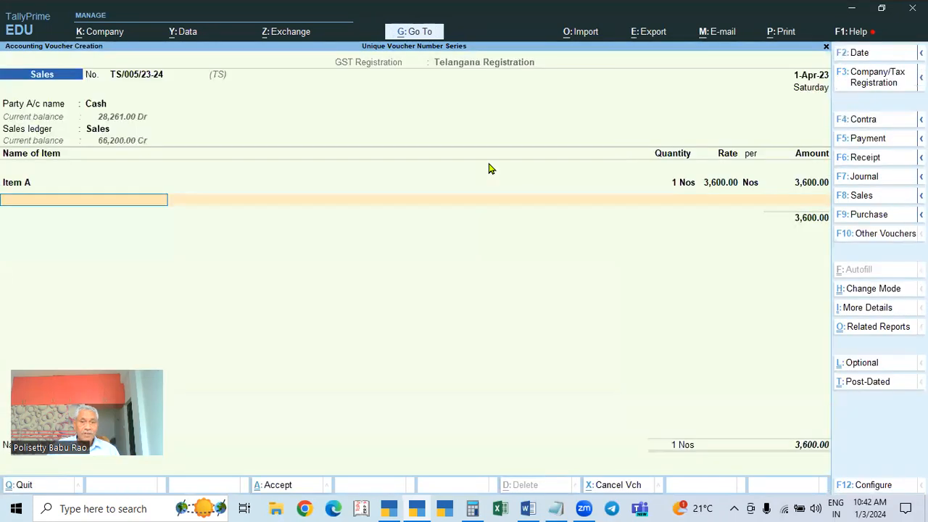
# Add the CGST and SGST tax ledgers to the Telangana cash sale and save the voucher.
pyautogui.press('Return')
pyautogui.write('c')
pyautogui.press('Return')
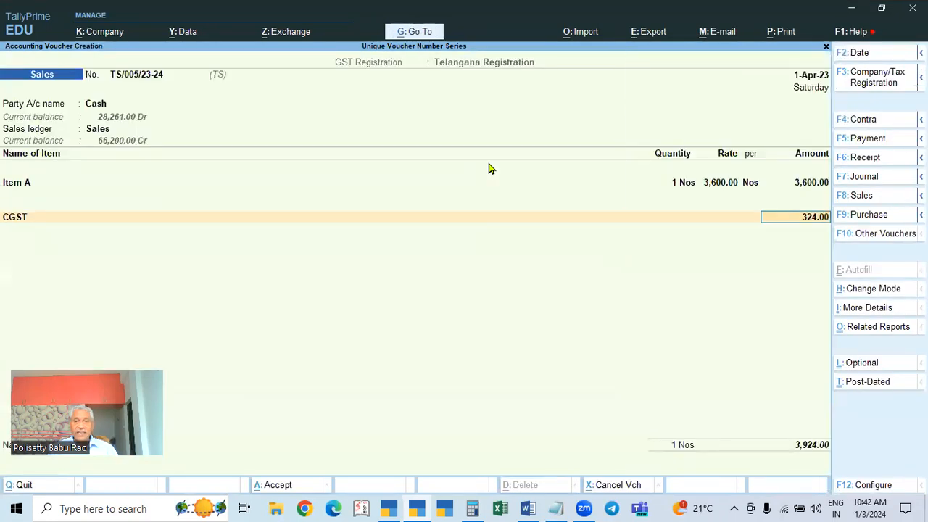
pyautogui.press('Return')
pyautogui.write('sg')
pyautogui.press('Return')
pyautogui.press('Return')
pyautogui.press('Return')
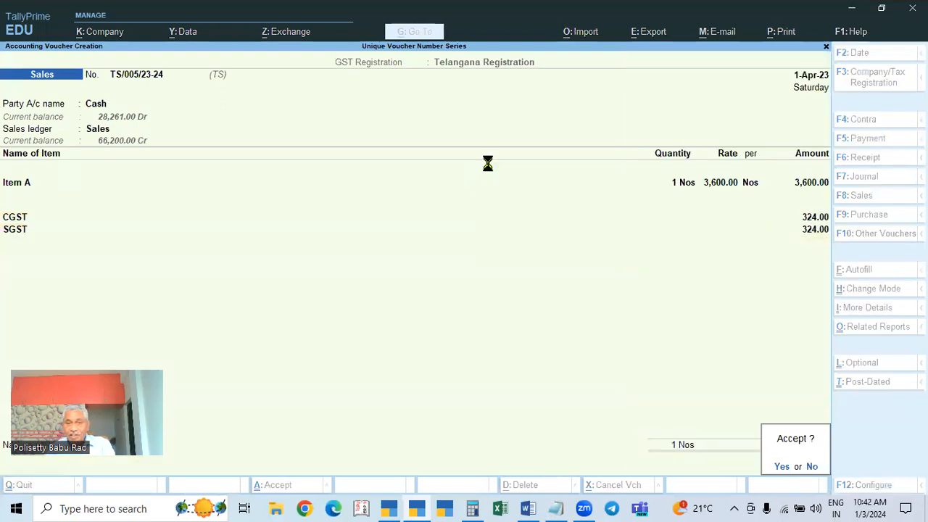
pyautogui.press('Return')
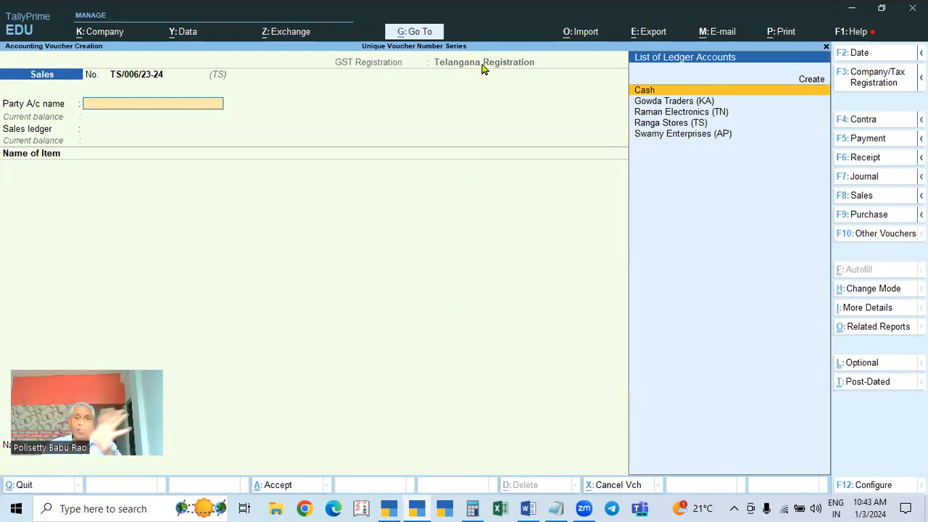
# Choose Swamy Enterprises (AP) as the party with its default details, and Sales as the ledger for the Telangana voucher.
pyautogui.press('Down')
pyautogui.press('Down')
pyautogui.press('Down')
pyautogui.press('Down')
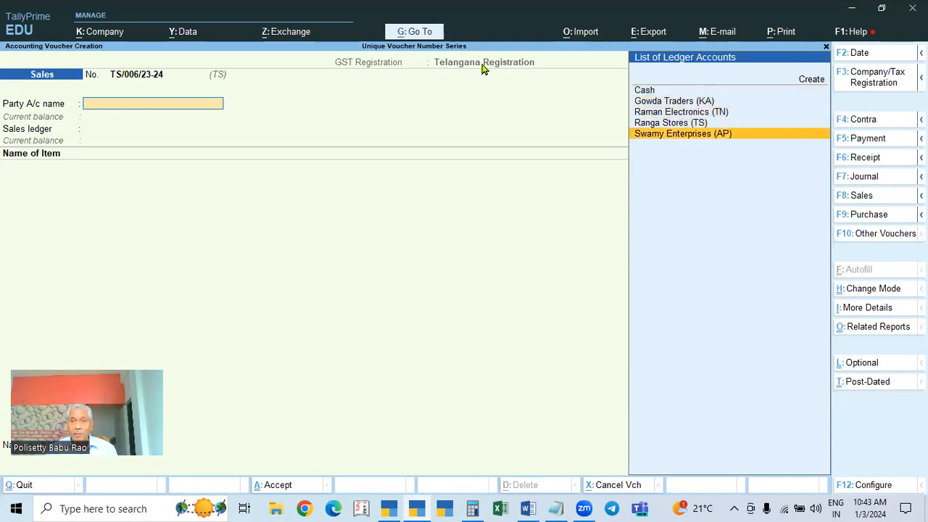
pyautogui.press('Return')
pyautogui.hotkey('ctrl', 'a')
pyautogui.press('Return')
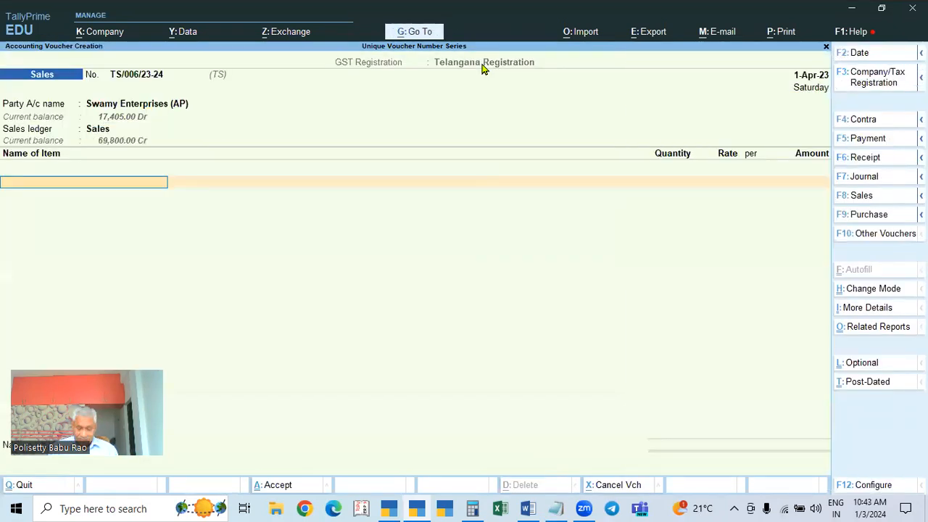
# Enter Item A with a quantity of 1 Nos on the Swamy Enterprises voucher, accepting the 3,600.00 rate and default GST details.
pyautogui.press('Return')
pyautogui.write('1')
pyautogui.press('Return')
pyautogui.press('Return')
pyautogui.press('Return')
pyautogui.press('Return')
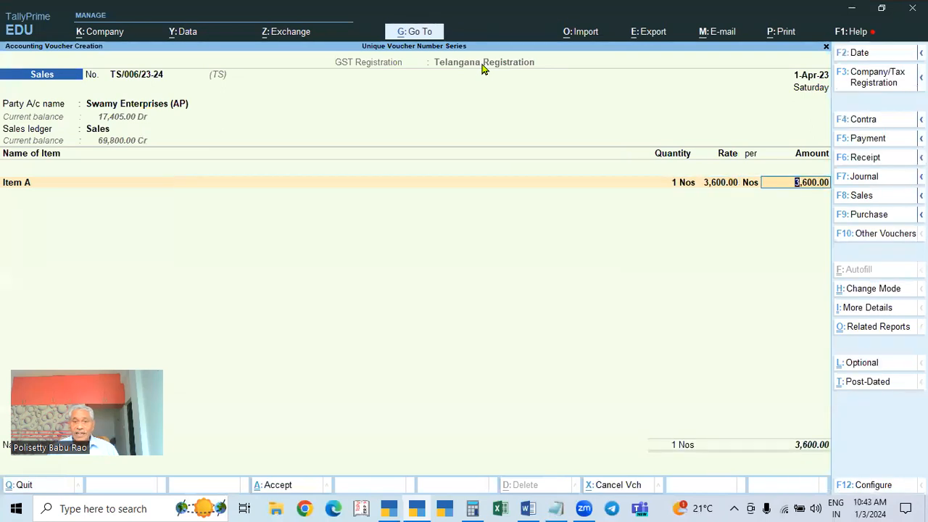
pyautogui.press('Return')
pyautogui.press('Return')
pyautogui.press('Return')
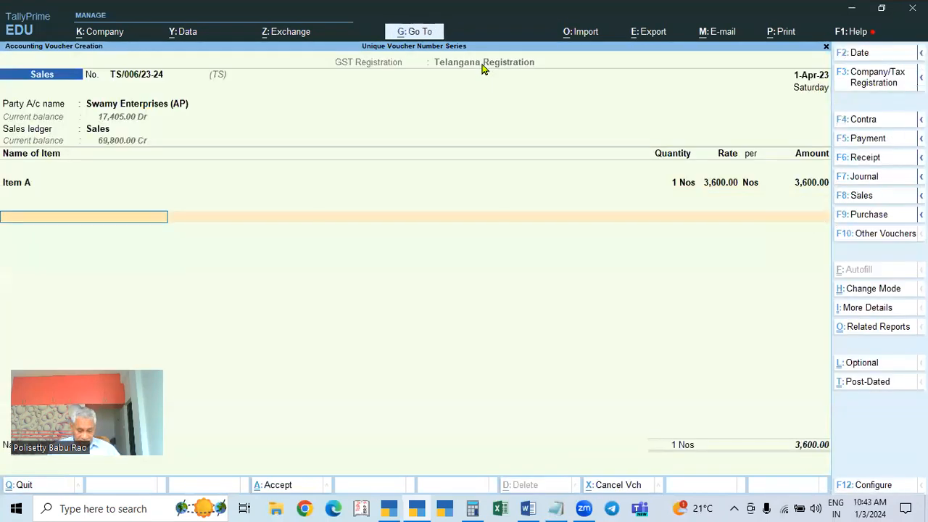
# Add the IGST ledger, accept the new bill reference TS/006/23-24, and save the Telangana voucher for Swamy Enterprises (AP).
pyautogui.write('IGST')
pyautogui.press('Return')
pyautogui.press('Return')
pyautogui.press('Return')
pyautogui.press('Return')
pyautogui.press('Return')
pyautogui.press('Return')
pyautogui.press('Return')
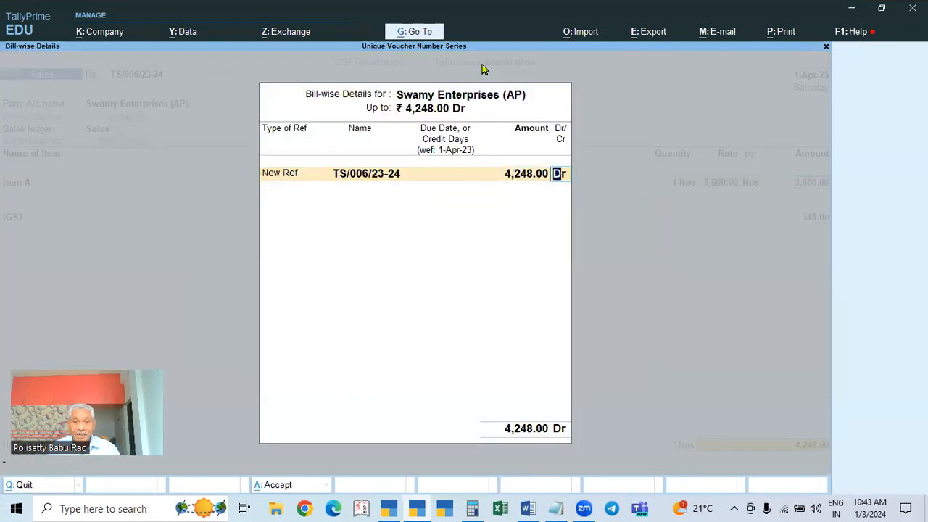
pyautogui.press('Return')
pyautogui.press('Return')
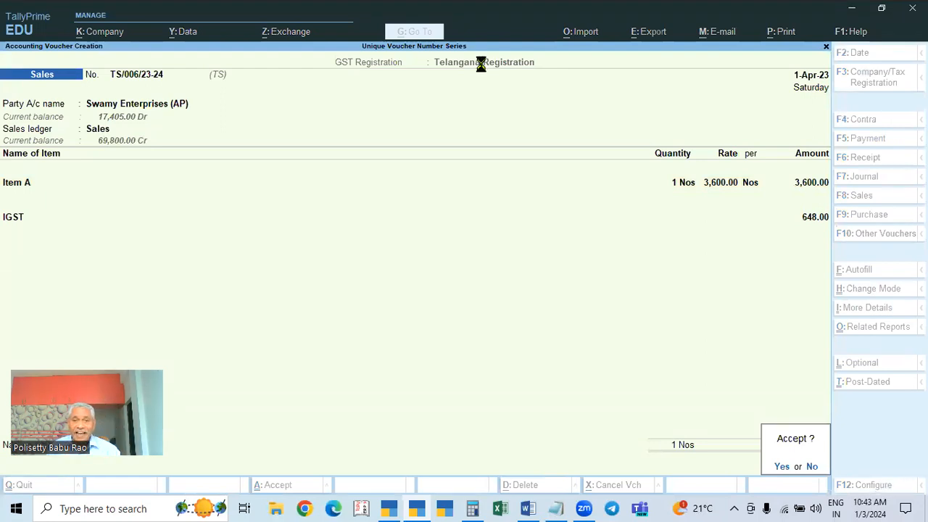
pyautogui.press('Return')
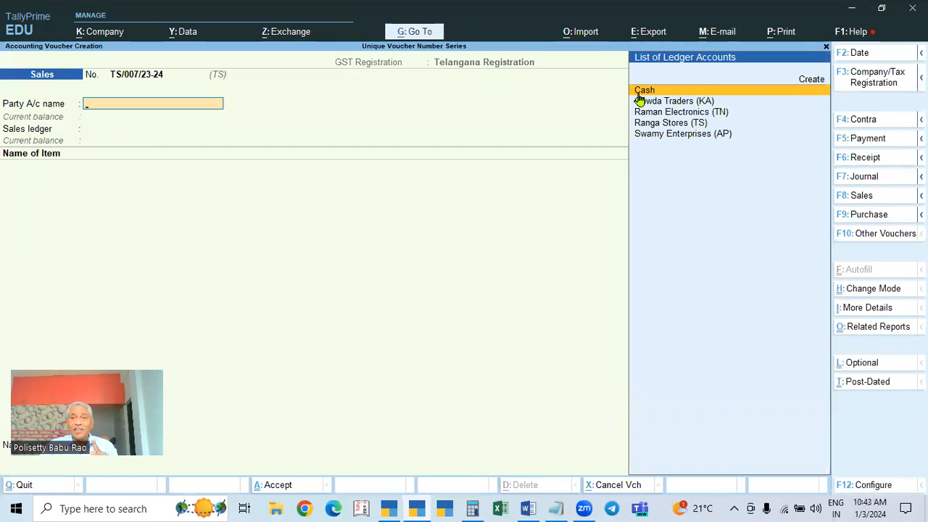
# Switch the tax registration to Andhra Pradesh and choose Swamy Enterprises (AP) as the party with the Sales ledger.
pyautogui.click(866, 78)
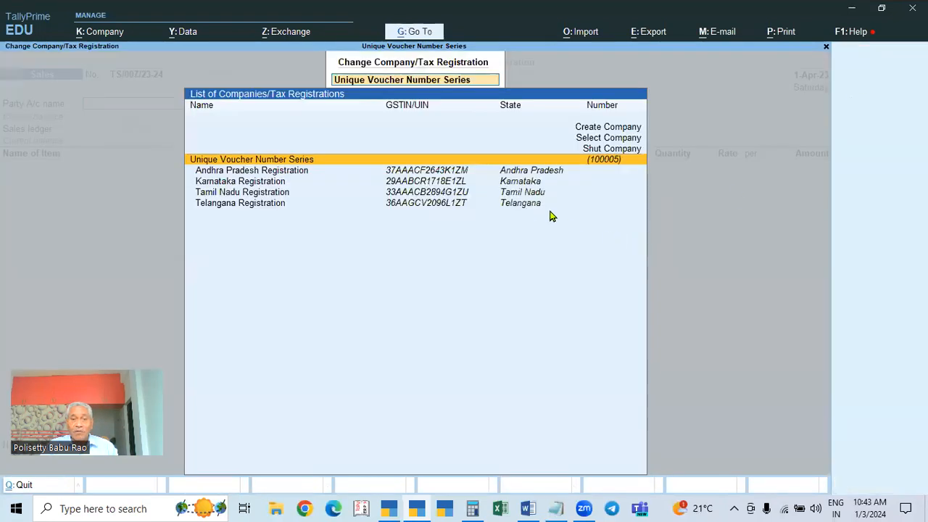
pyautogui.click(523, 168)
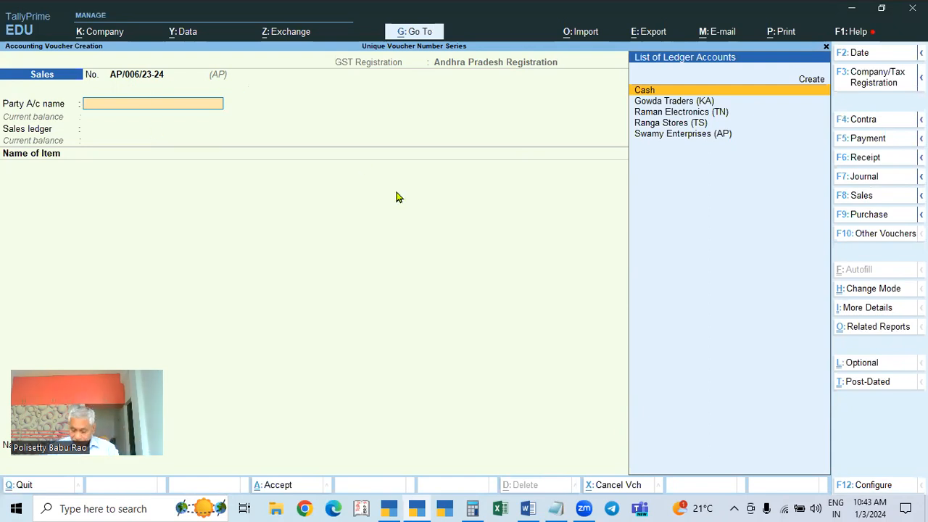
pyautogui.press('Down')
pyautogui.press('Down')
pyautogui.press('Down')
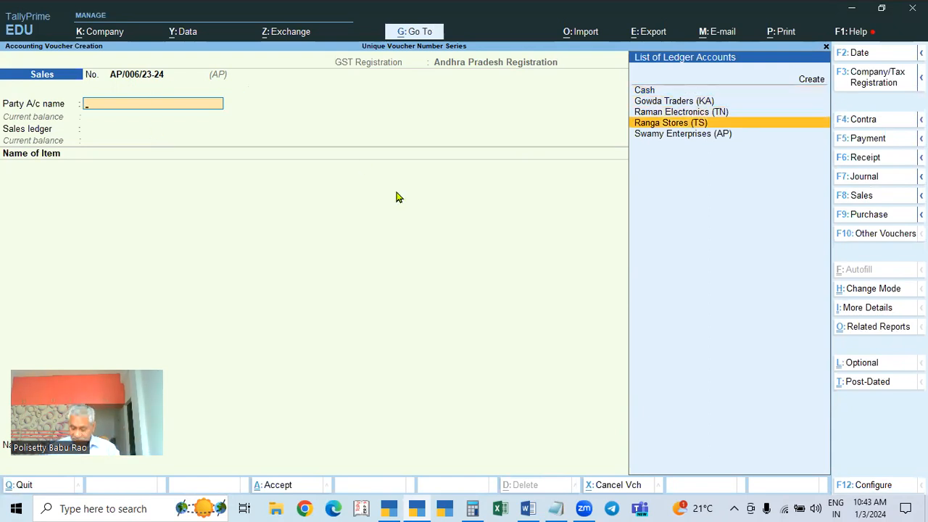
pyautogui.press('Down')
pyautogui.press('Return')
pyautogui.hotkey('ctrl', 'a')
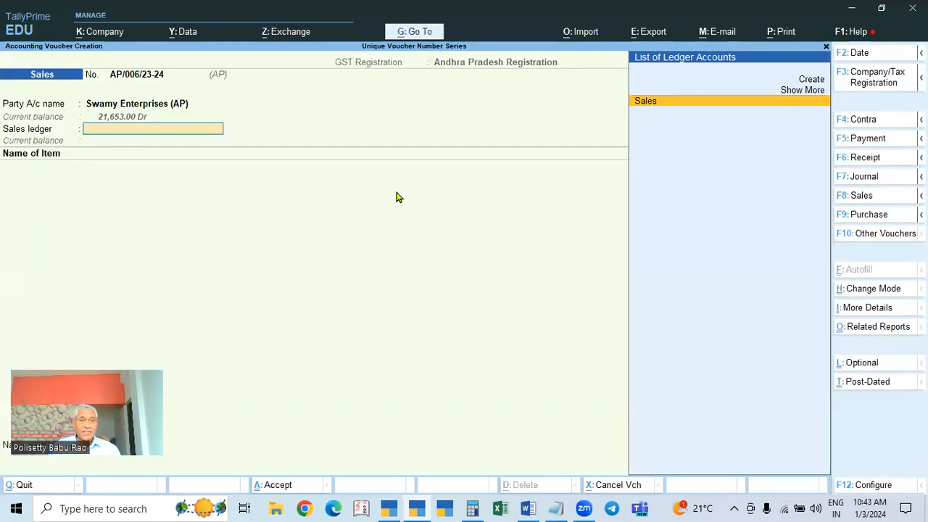
pyautogui.press('Return')
# Enter Item A on the Andhra Pradesh voucher with a quantity of 1 Nos, accepting the 3,600.00 rate and default GST details.
pyautogui.press('Return')
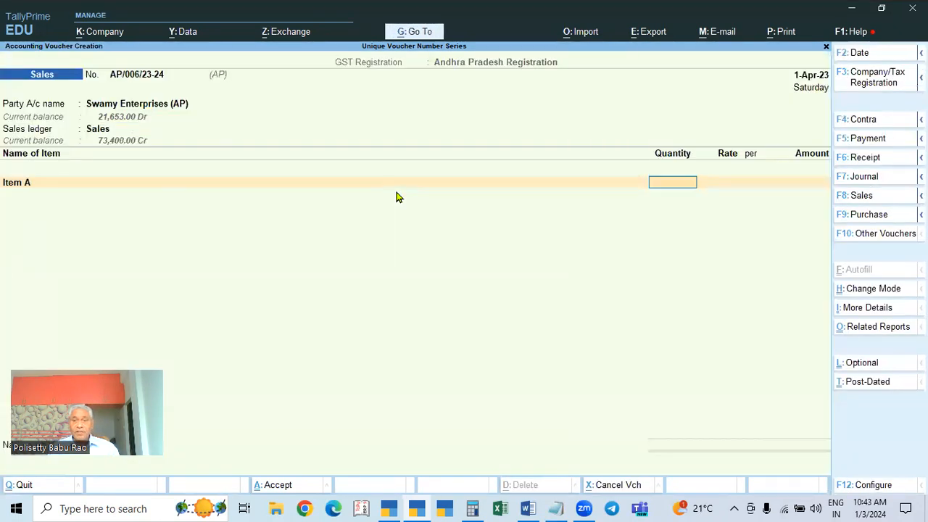
pyautogui.write('1')
pyautogui.press('Return')
pyautogui.press('Return')
pyautogui.press('Return')
pyautogui.press('Return')
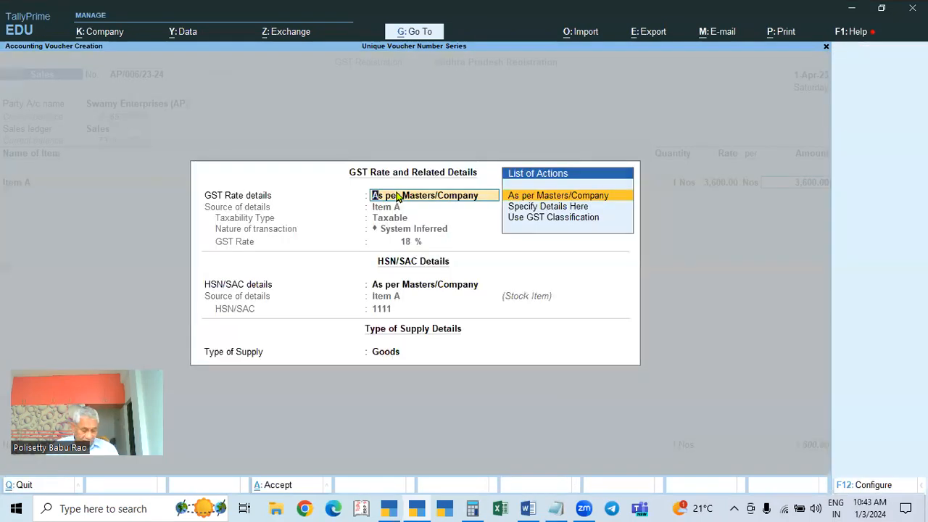
pyautogui.hotkey('ctrl', 'a')
pyautogui.press('Return')
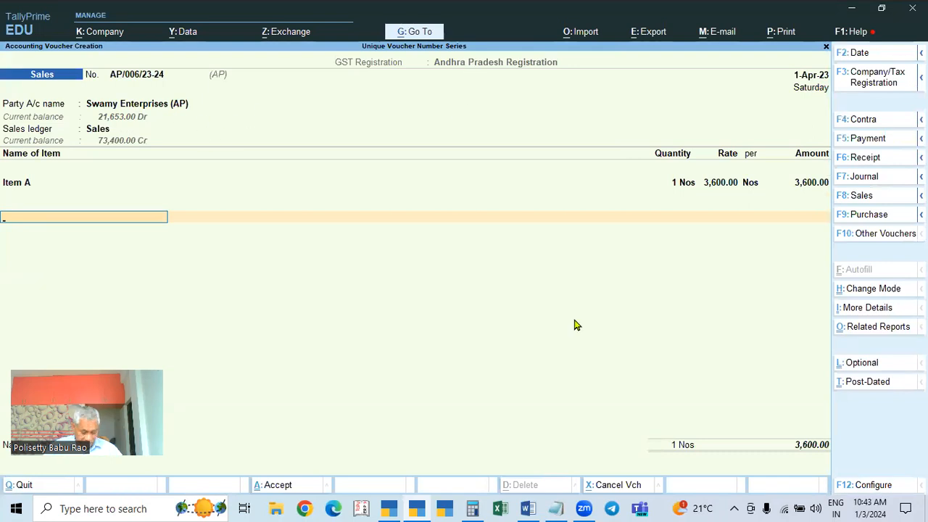
# Add the CGST and SGST ledgers, accept the new bill reference AP/006/23-24, and save the Andhra Pradesh voucher.
pyautogui.write('CGST')
pyautogui.press('Return')
pyautogui.write('SGST')
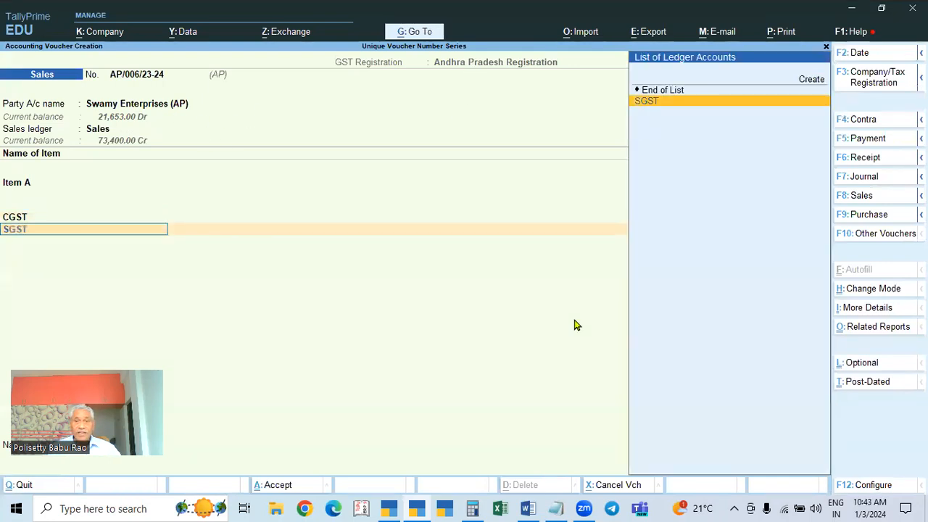
pyautogui.press('Return')
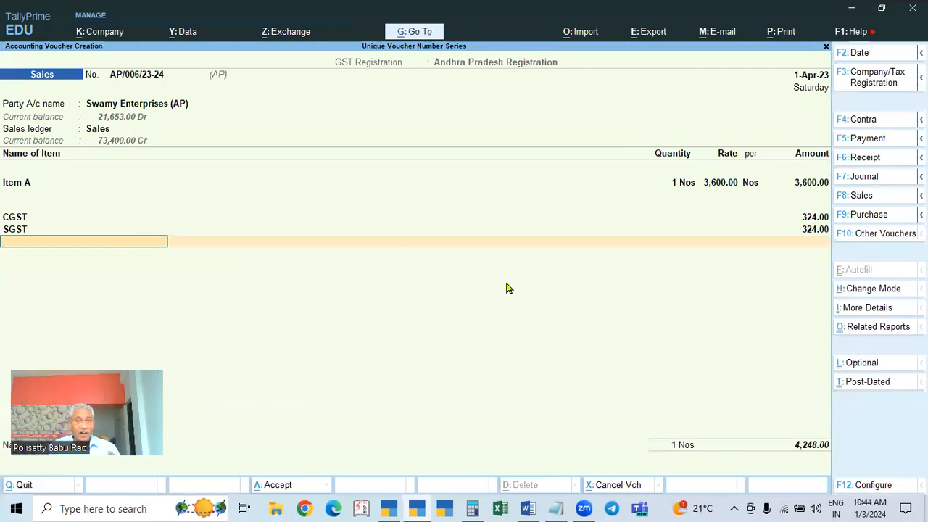
pyautogui.press('Return')
pyautogui.press('Return')
pyautogui.press('Return')
pyautogui.press('Return')
pyautogui.press('Return')
pyautogui.press('Return')
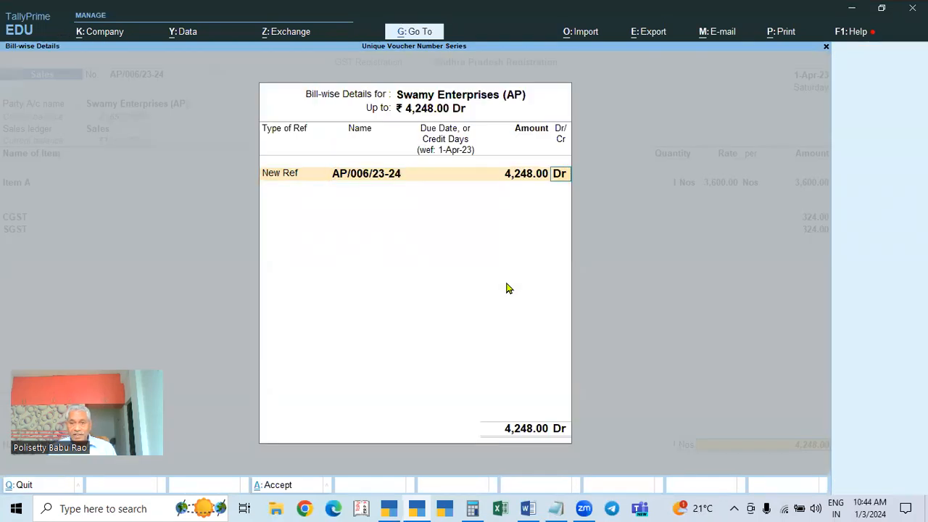
pyautogui.press('Return')
pyautogui.press('Return')
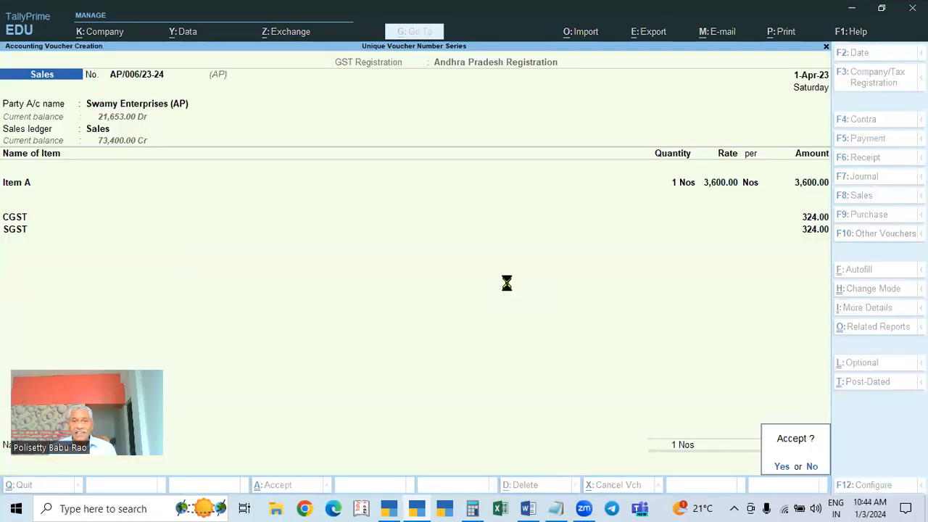
pyautogui.press('Return')
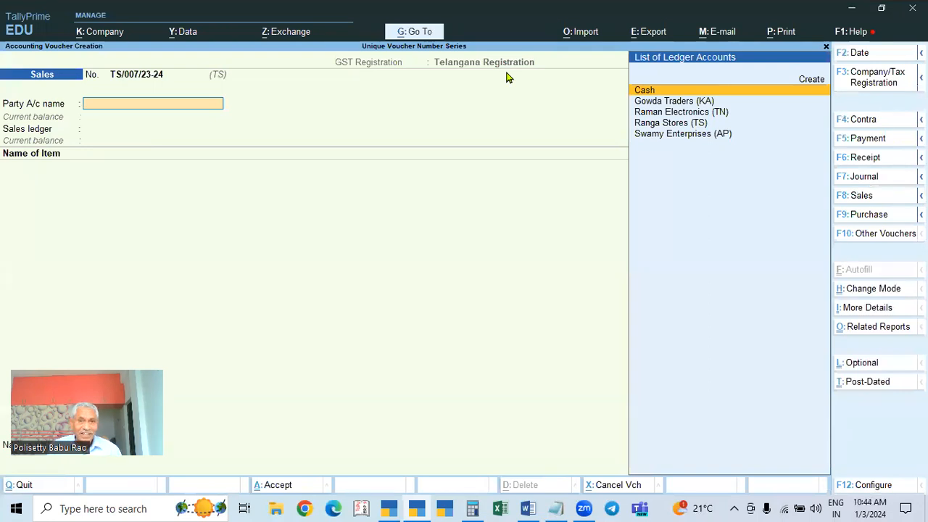
# Leave voucher entry and open the Sales voucher type for alteration.
pyautogui.press('Escape')
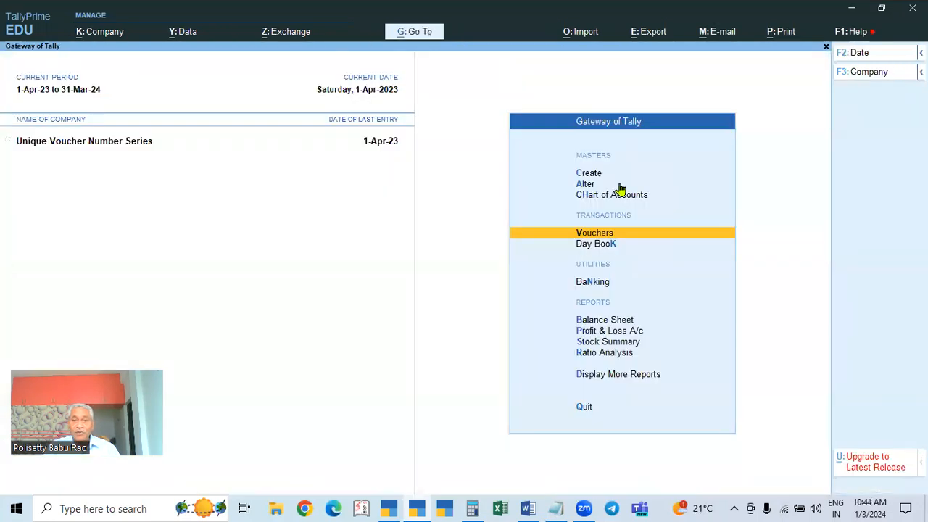
pyautogui.click(585, 184)
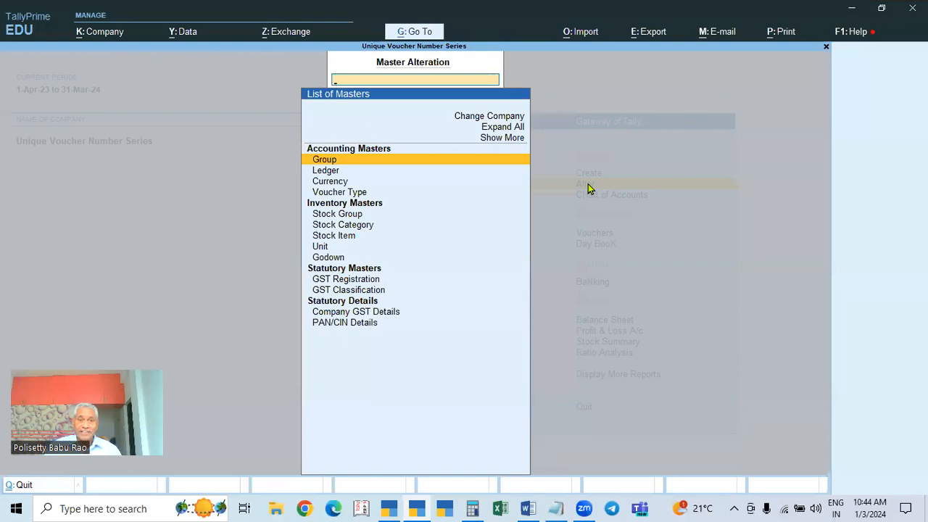
pyautogui.press('Down')
pyautogui.press('Down')
pyautogui.press('Down')
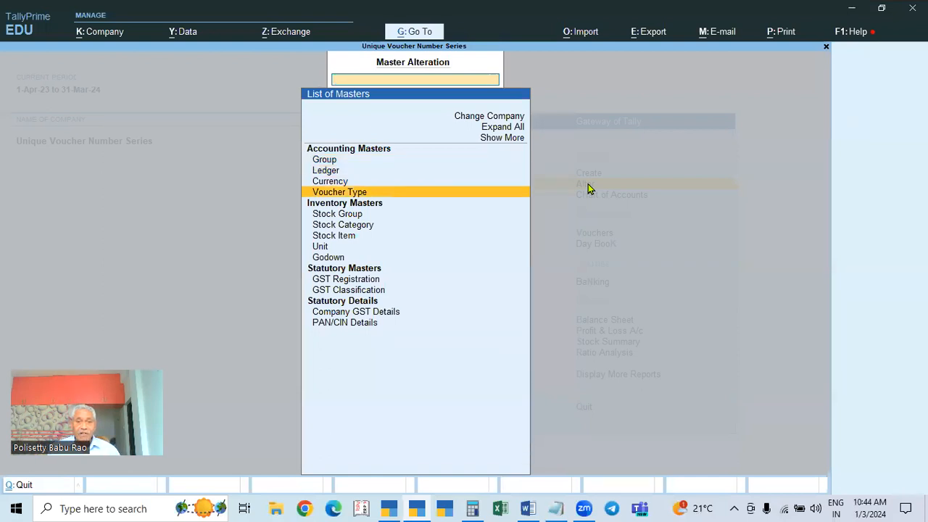
pyautogui.press('Return')
pyautogui.press('Down')
pyautogui.press('Down')
pyautogui.press('Down')
pyautogui.press('Down')
pyautogui.press('Down')
pyautogui.press('Down')
pyautogui.press('Down')
pyautogui.press('Down')
pyautogui.press('Down')
pyautogui.press('Down')
pyautogui.press('Down')
pyautogui.press('Down')
pyautogui.press('Down')
pyautogui.press('Down')
pyautogui.press('Down')
pyautogui.press('Down')
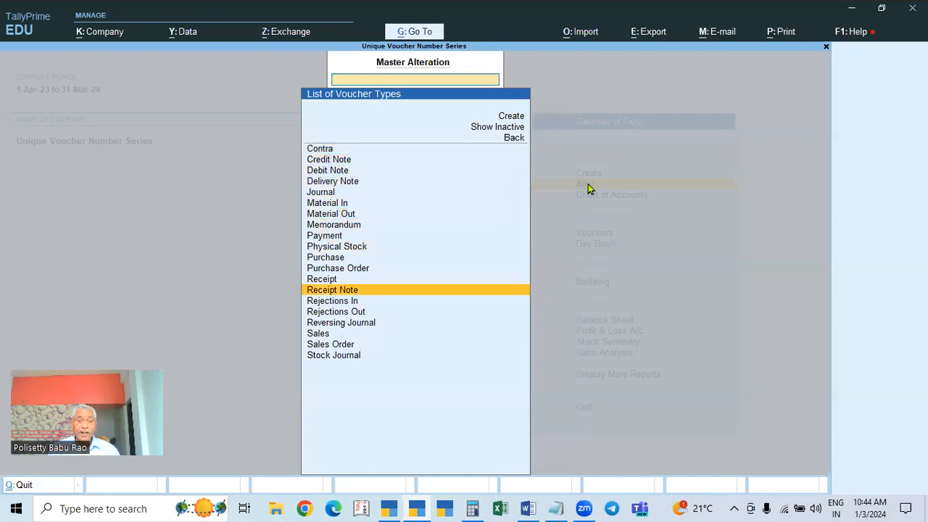
pyautogui.press('Down')
pyautogui.press('Return')
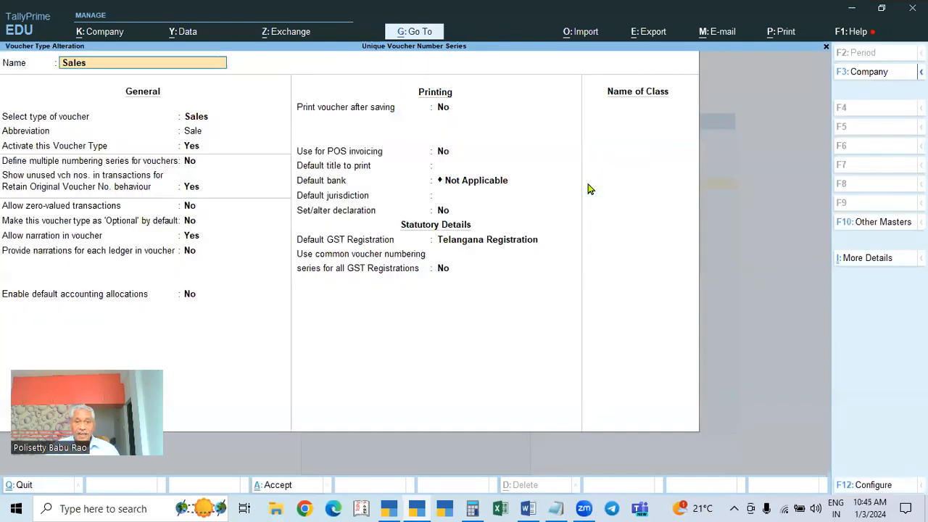
# Set the Sales voucher type's default GST registration to Any, save it, and return to the Gateway of Tally.
pyautogui.click(489, 247)
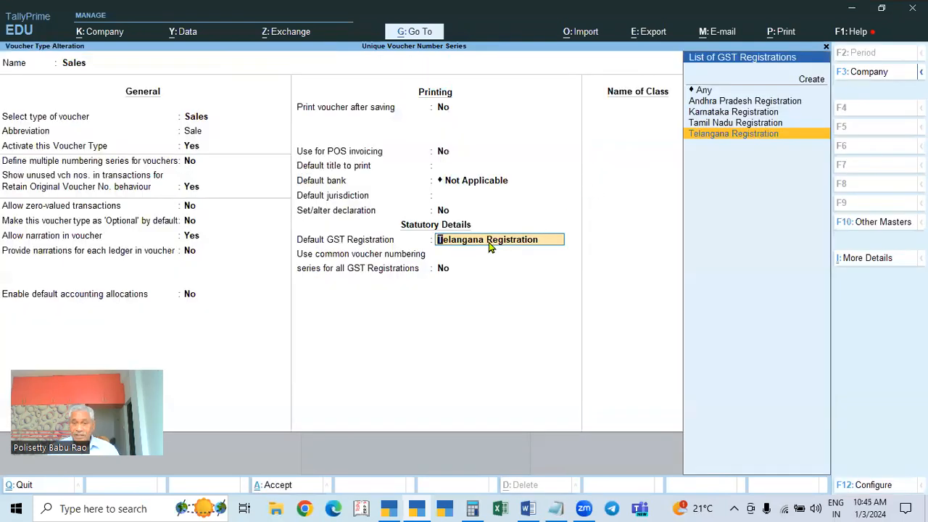
pyautogui.press('Up')
pyautogui.press('Up')
pyautogui.press('Up')
pyautogui.press('Up')
pyautogui.press('Return')
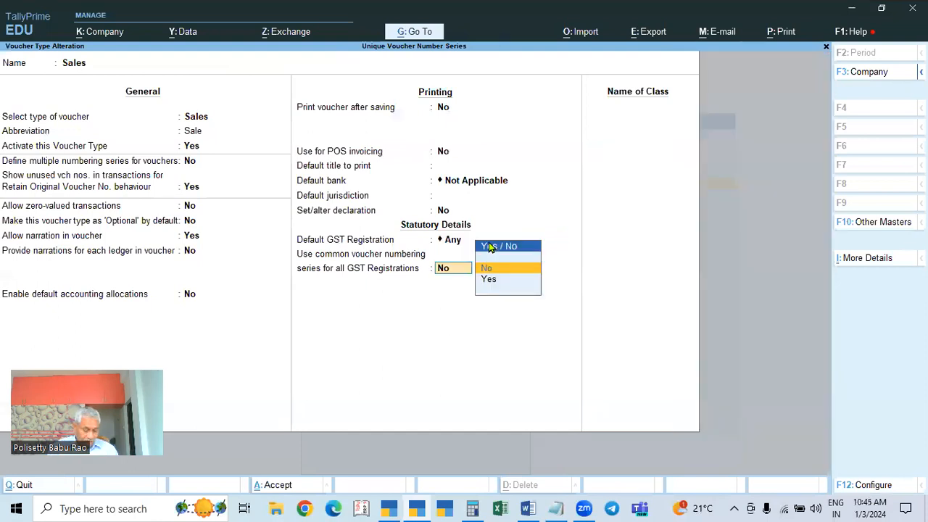
pyautogui.hotkey('ctrl', 'a')
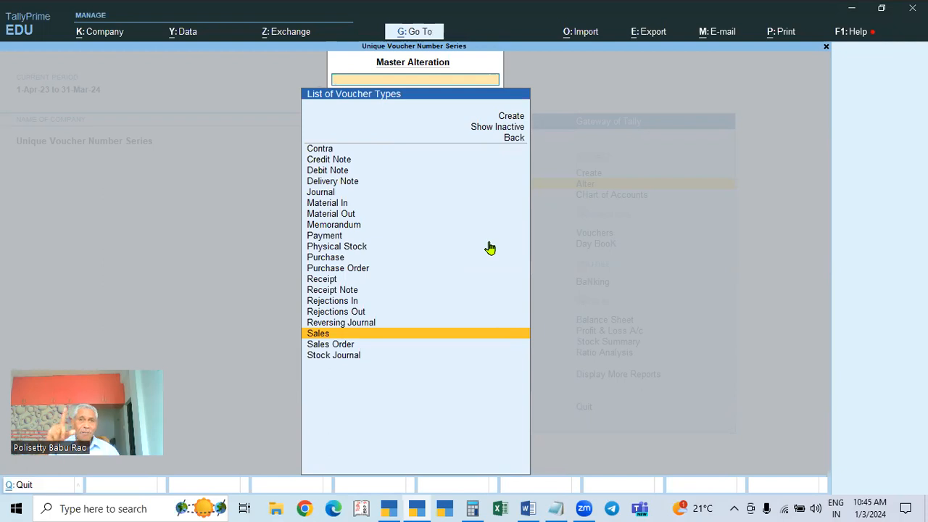
pyautogui.press('Escape')
pyautogui.press('Escape')
pyautogui.press('Escape')
pyautogui.press('Escape')
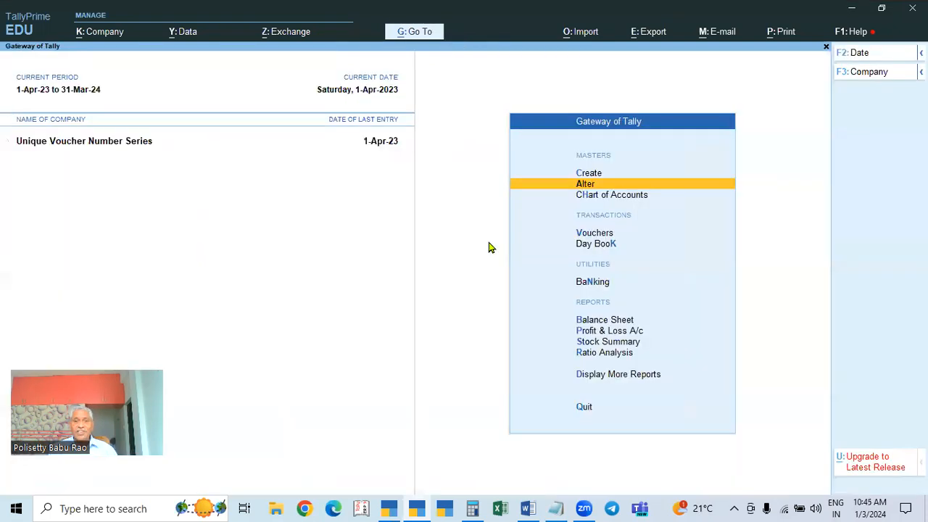
# Examine the voucher numbers of the Sales entries in the Day Book for 1-Apr-23.
pyautogui.press('Down')
pyautogui.press('Down')
pyautogui.press('Down')
pyautogui.press('Down')
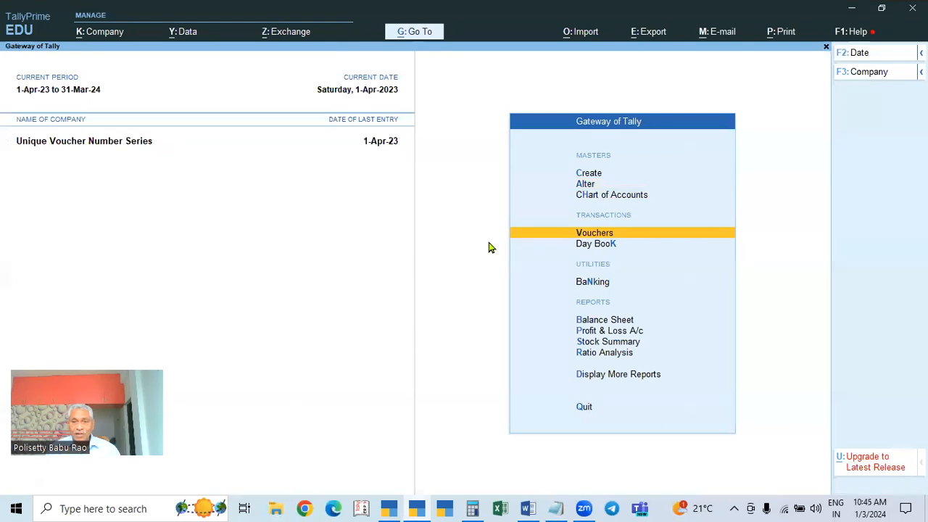
pyautogui.press('Return')
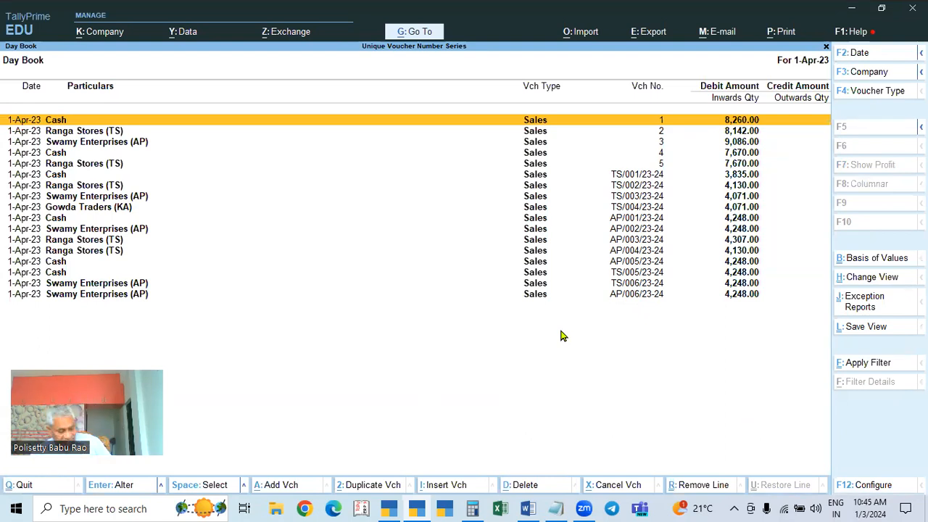
pyautogui.press('Escape')
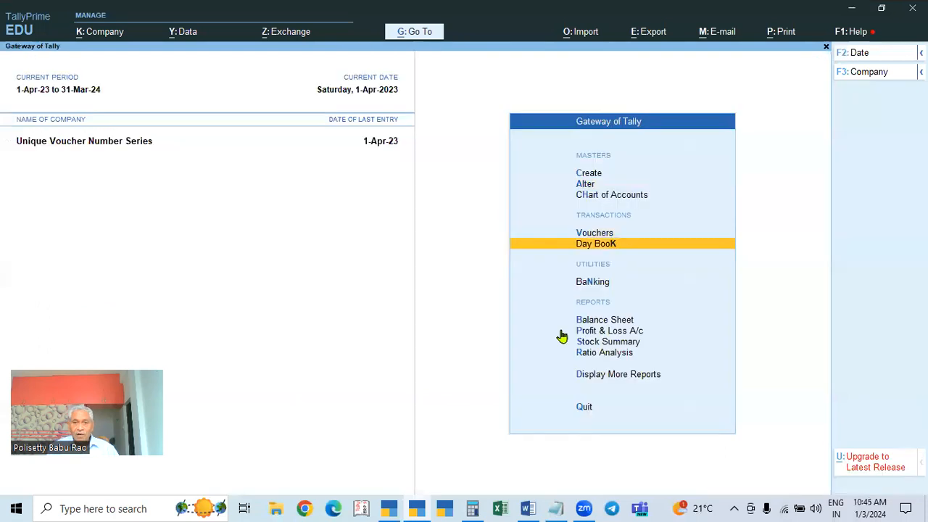
pyautogui.press('Escape')
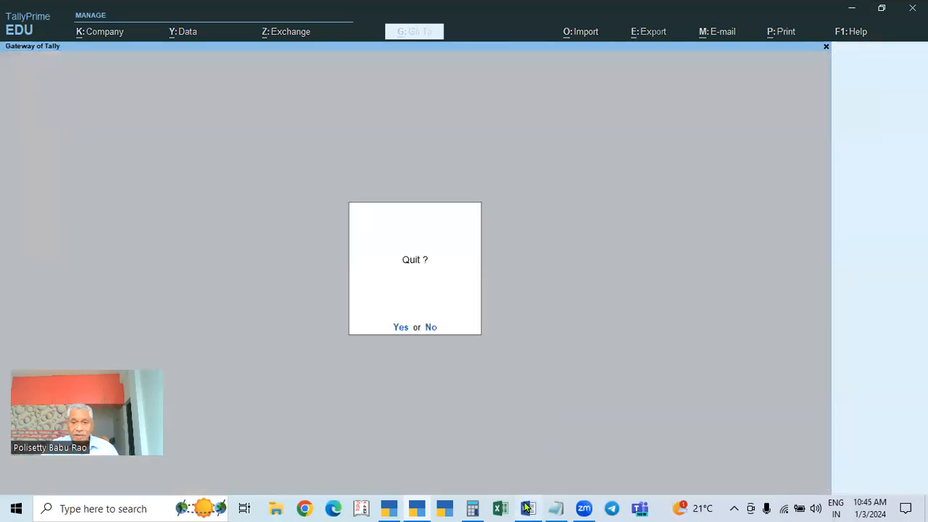
pyautogui.press('n')
# Switch to the Word course notes, review topics 10 and 11 under Part 5, and return to TallyPrime.
pyautogui.click(528, 507)
pyautogui.scroll(-2, 461, 358)
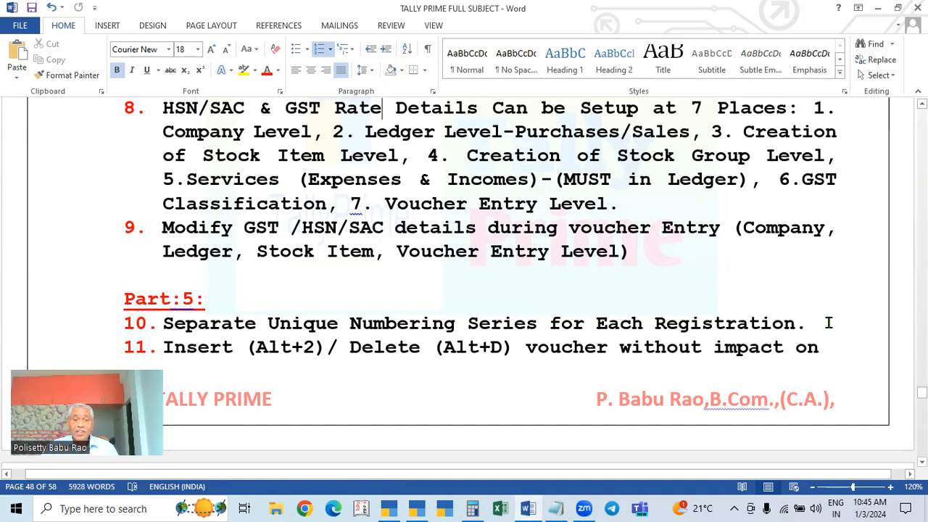
pyautogui.scroll(-2, 651, 377)
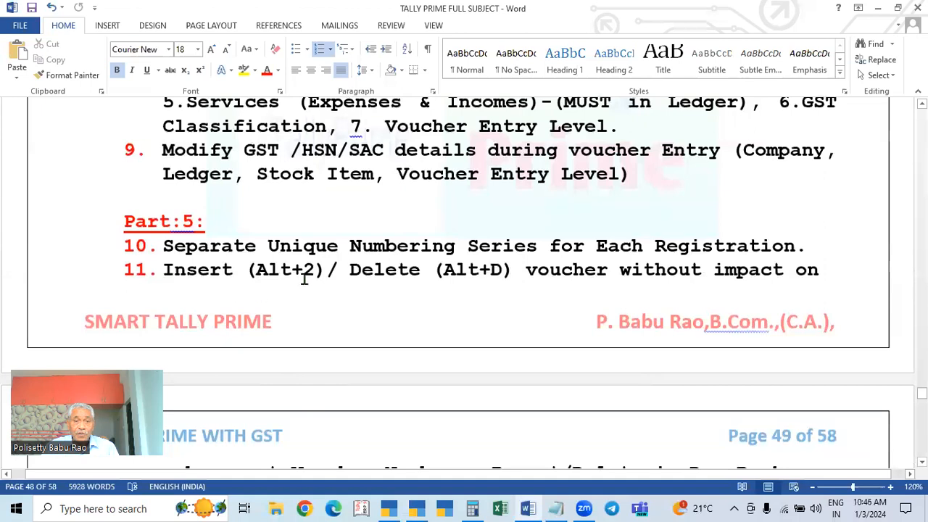
pyautogui.click(424, 507)
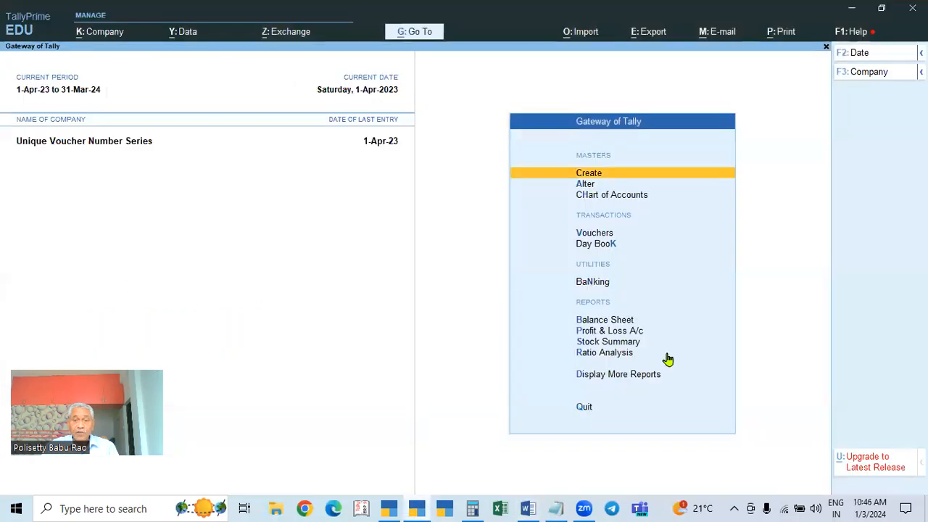
# Open the Day Book and start a duplicate of the Ranga Stores (TS) Sales voucher TS/002/23-24.
pyautogui.press('Down')
pyautogui.press('Down')
pyautogui.press('Down')
pyautogui.press('Down')
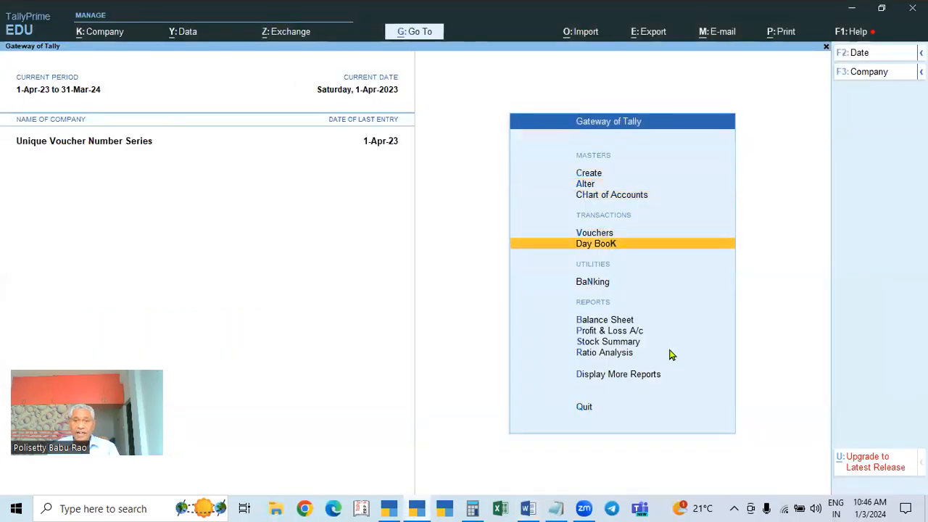
pyautogui.press('Return')
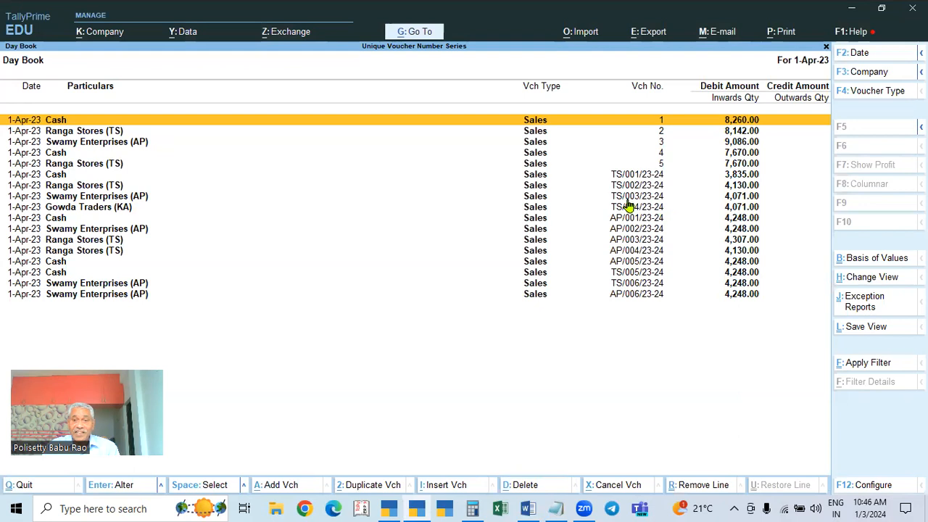
pyautogui.click(629, 186)
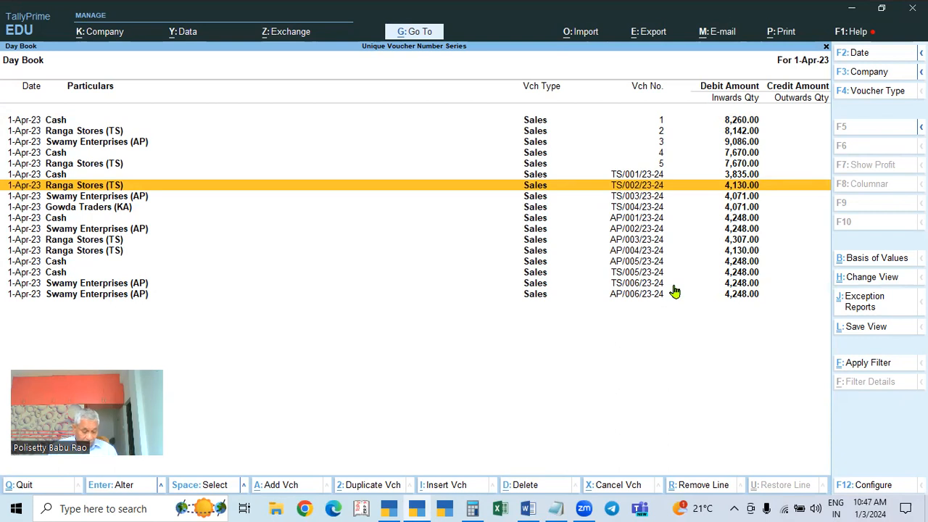
pyautogui.hotkey('alt', '2')
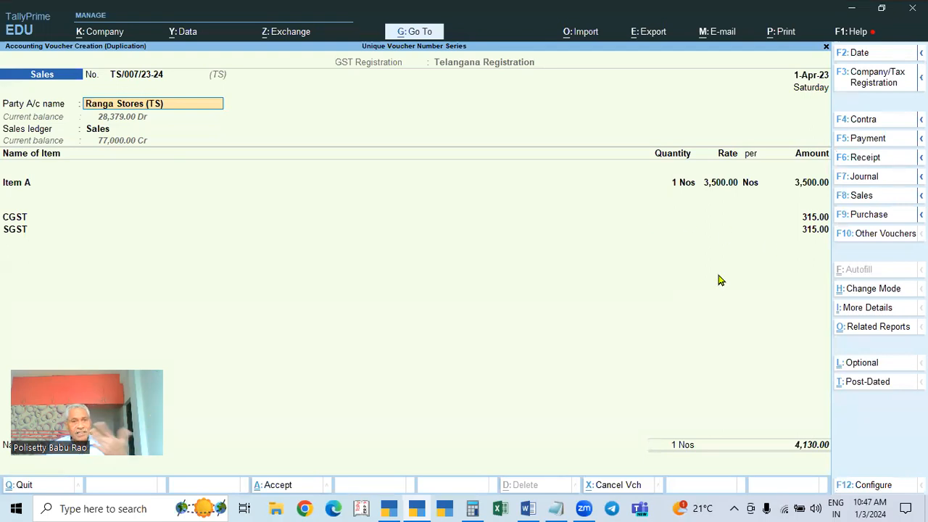
# Change the duplicated voucher's party to Cash and update its address and tax registration details for the transaction.
pyautogui.press('BackSpace')
pyautogui.press('Down')
pyautogui.press('Up')
pyautogui.press('Return')
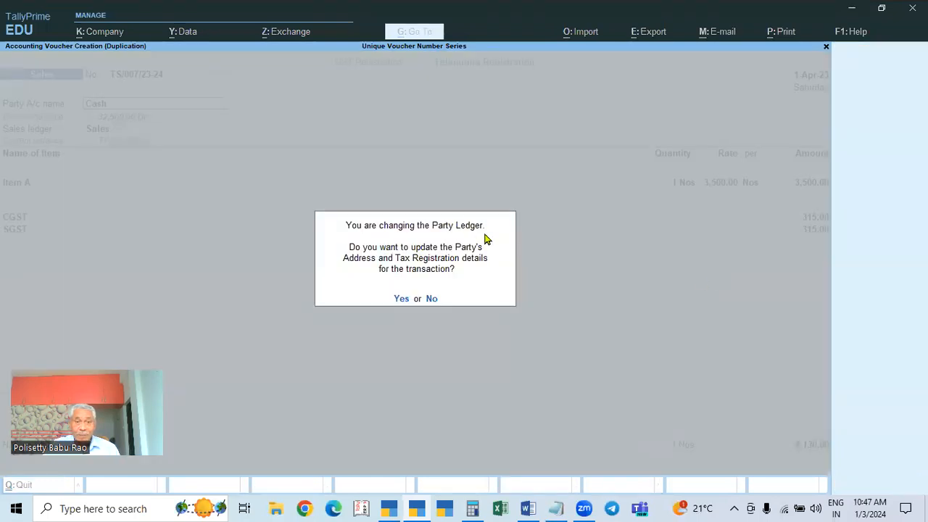
pyautogui.click(402, 300)
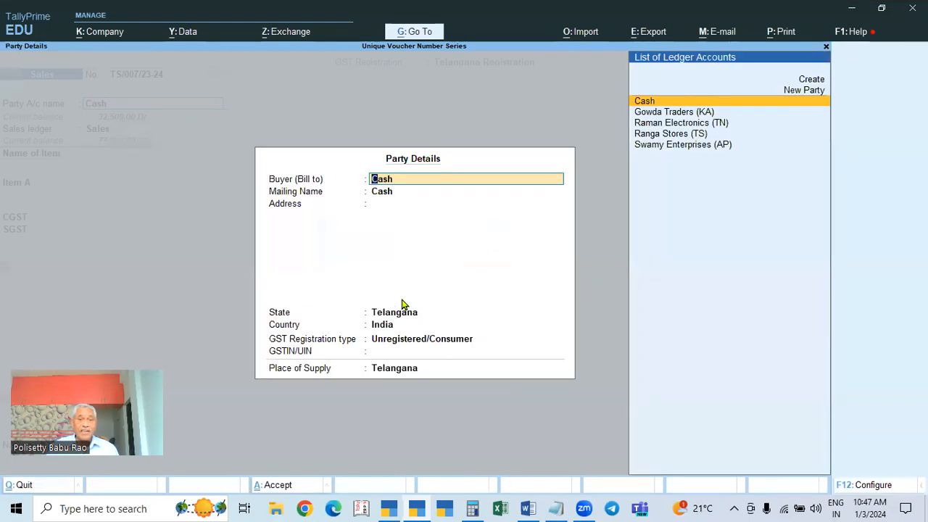
pyautogui.hotkey('ctrl', 'a')
pyautogui.press('Return')
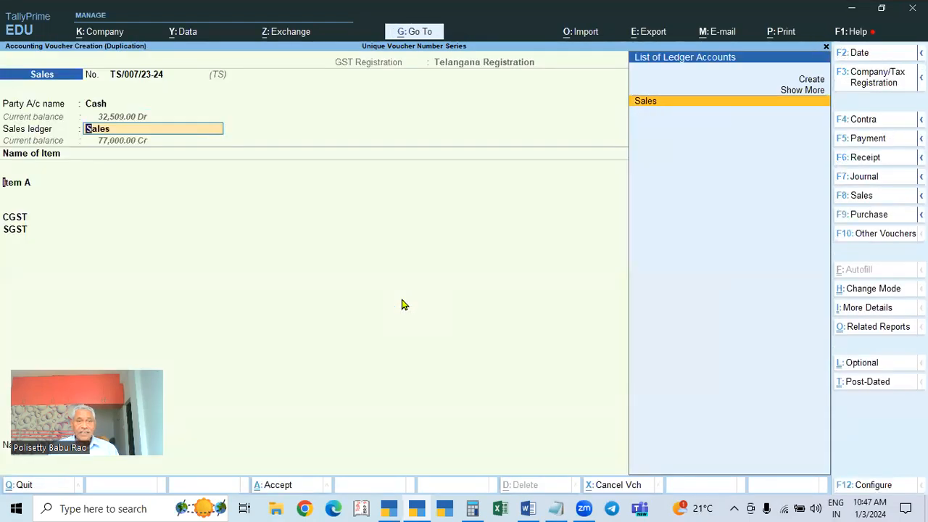
# Set Item A's rate to 3,250 and accept its GST rate and HSN/SAC details as per Masters/Company.
pyautogui.press('Return')
pyautogui.press('Return')
pyautogui.press('Return')
pyautogui.write('3250')
pyautogui.press('Return')
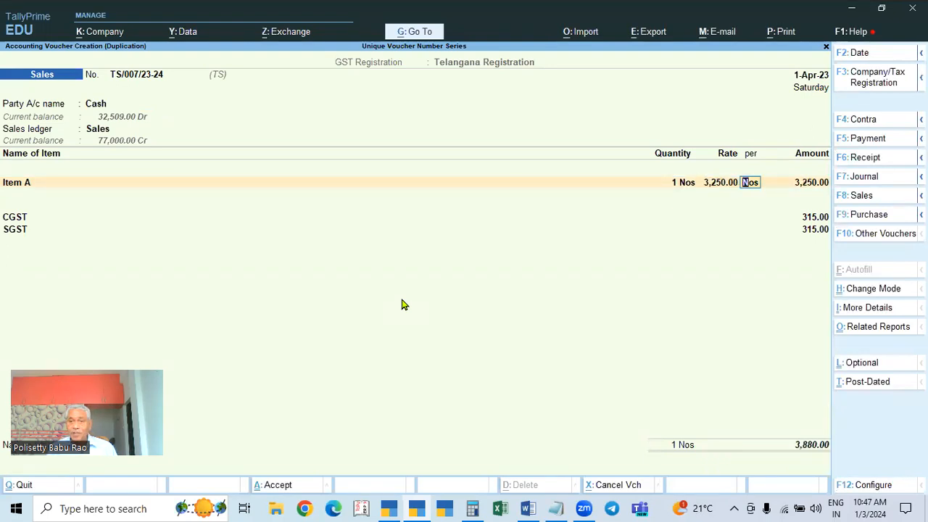
pyautogui.press('Return')
pyautogui.press('Return')
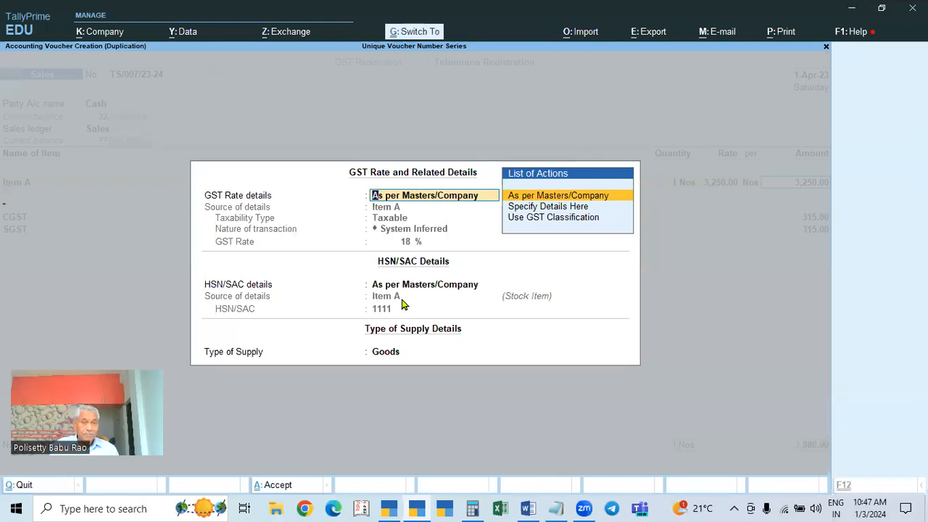
pyautogui.hotkey('ctrl', 'a')
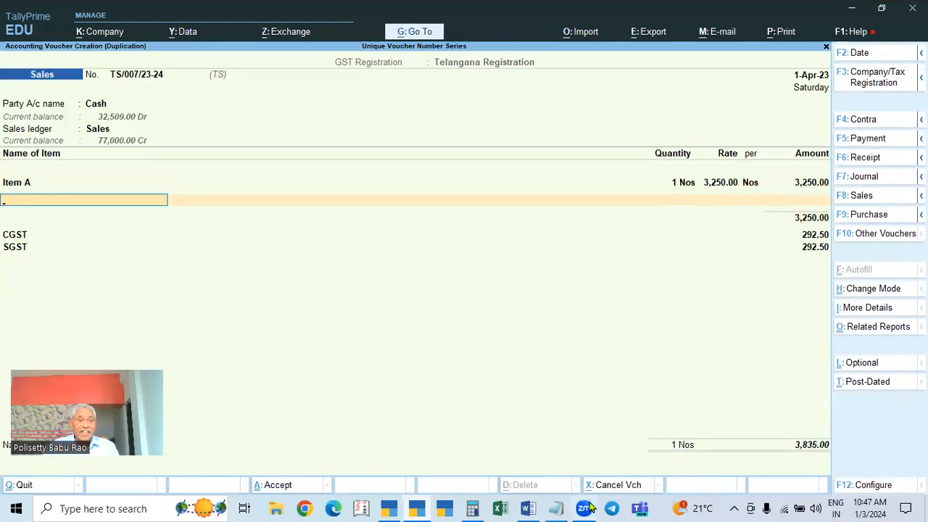
# Complete the CGST and SGST lines of the duplicated Cash sale and save the voucher.
pyautogui.press('Return')
pyautogui.press('Return')
pyautogui.press('Return')
pyautogui.press('Return')
pyautogui.press('Return')
pyautogui.press('Return')
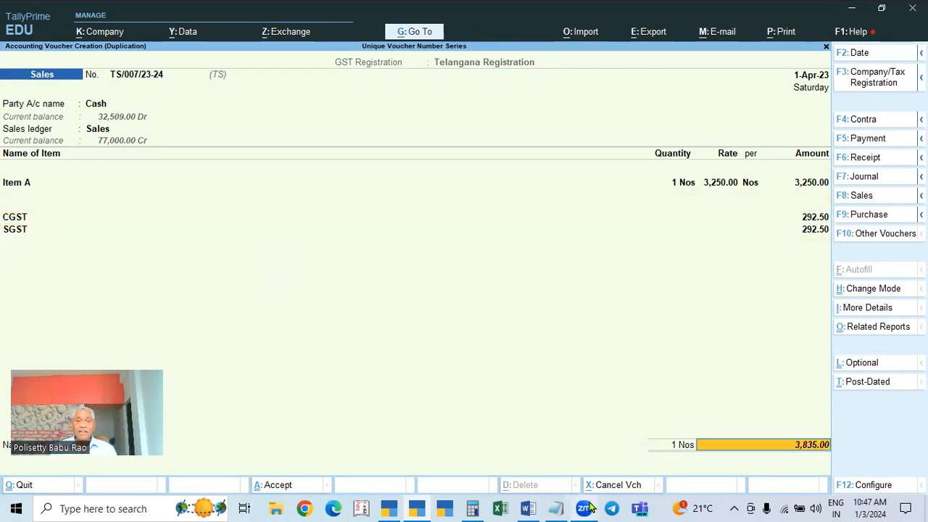
pyautogui.press('Return')
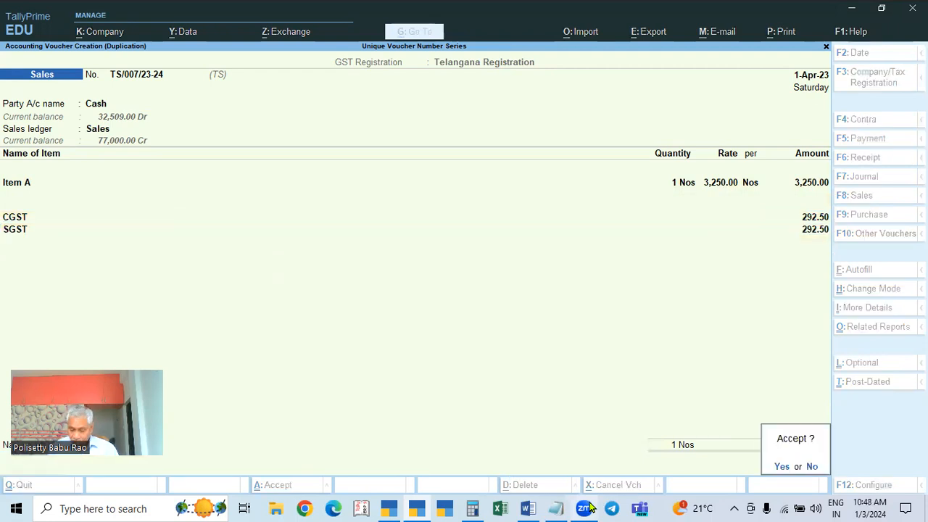
pyautogui.press('Return')
# Examine the voucher numbers in the Day Book down to the newly duplicated Cash sale.
pyautogui.press('Up')
pyautogui.press('Down')
pyautogui.press('Down')
pyautogui.press('Down')
pyautogui.press('Down')
pyautogui.press('Down')
pyautogui.press('Down')
pyautogui.press('Down')
pyautogui.press('Down')
pyautogui.press('Down')
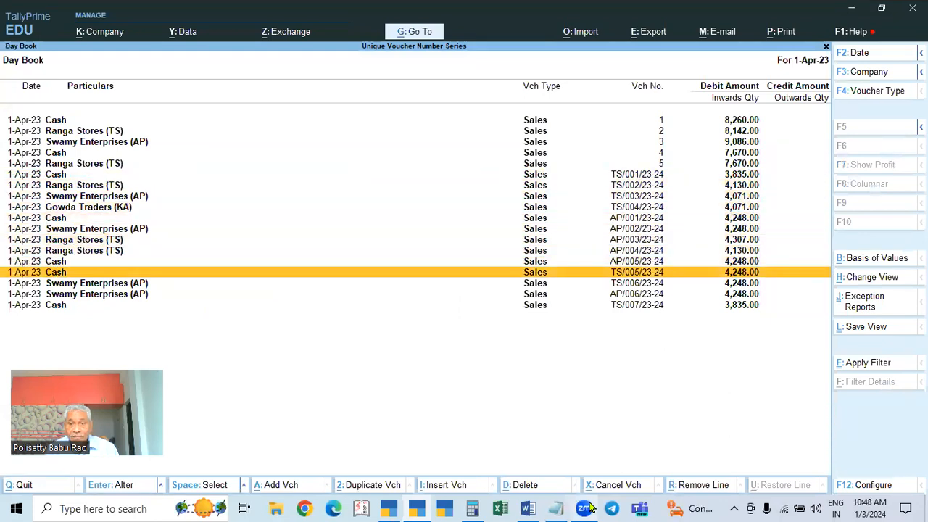
pyautogui.press('Down')
pyautogui.press('Down')
pyautogui.press('Down')
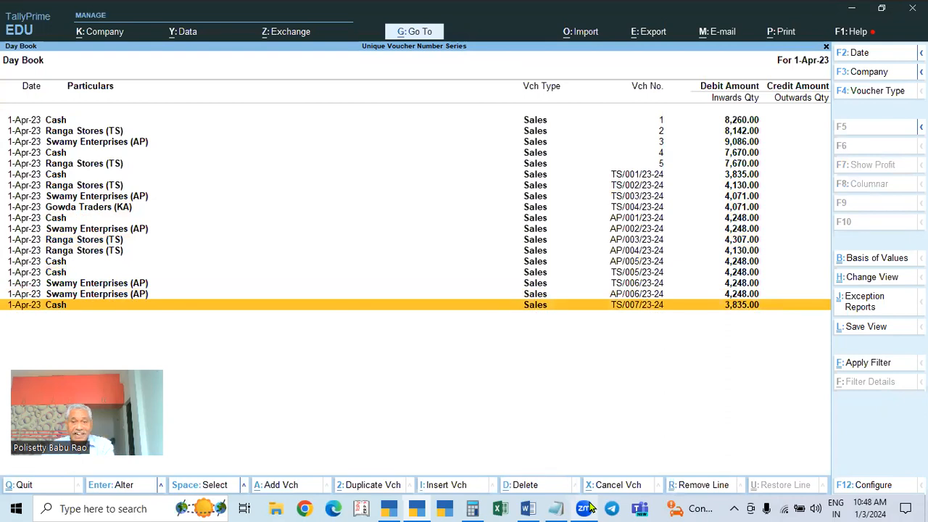
# Open a duplicate of the Ranga Stores (TS) voucher AP/003/23-24 to check its number, and quit without saving.
pyautogui.click(635, 242)
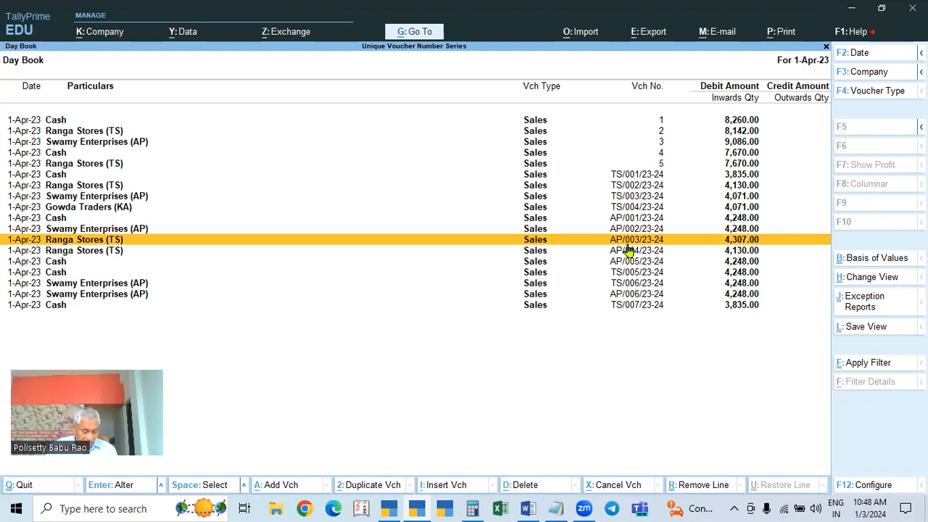
pyautogui.hotkey('alt', '2')
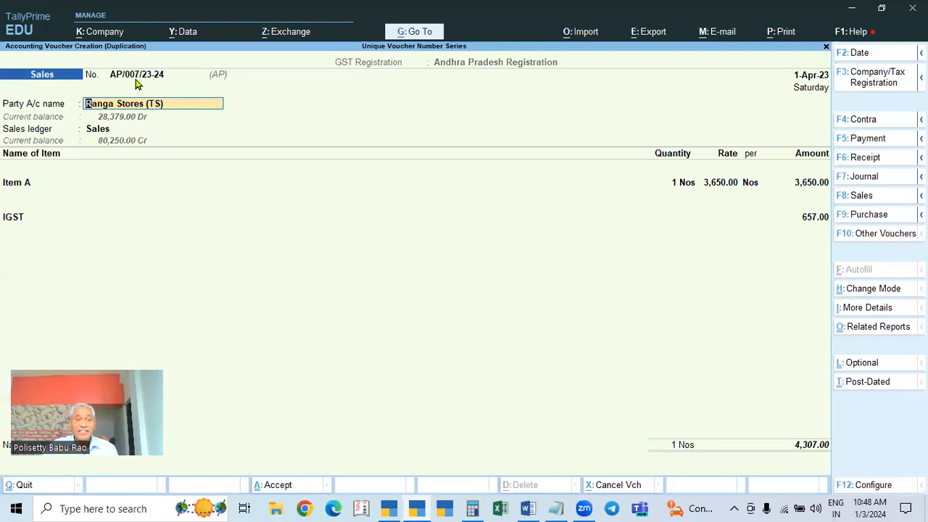
pyautogui.press('BackSpace')
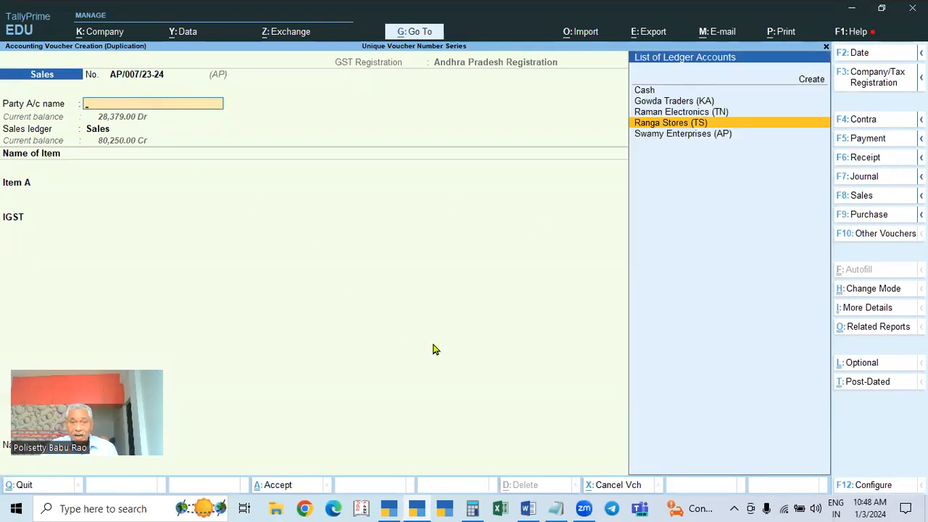
pyautogui.press('Escape')
pyautogui.press('y')
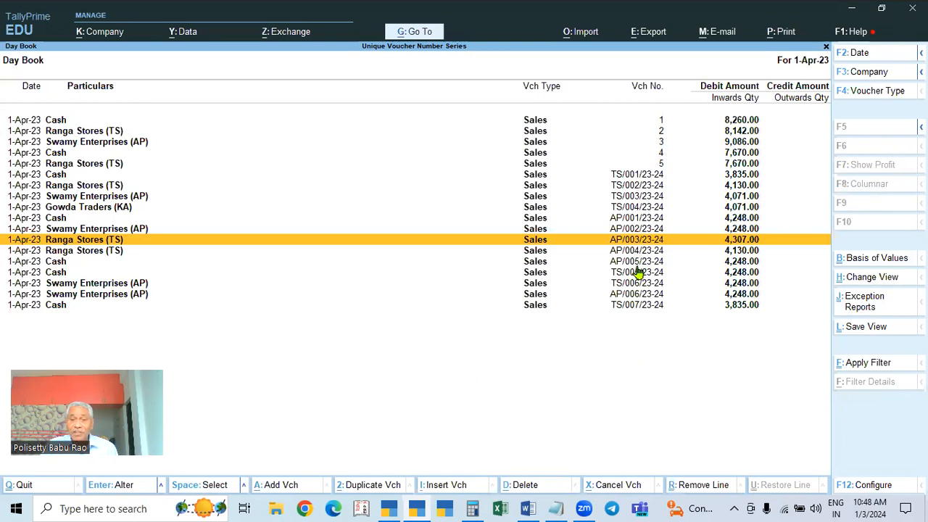
# Open a duplicate of the Cash voucher AP/001/23-24 to check its number, and quit without saving.
pyautogui.click(641, 218)
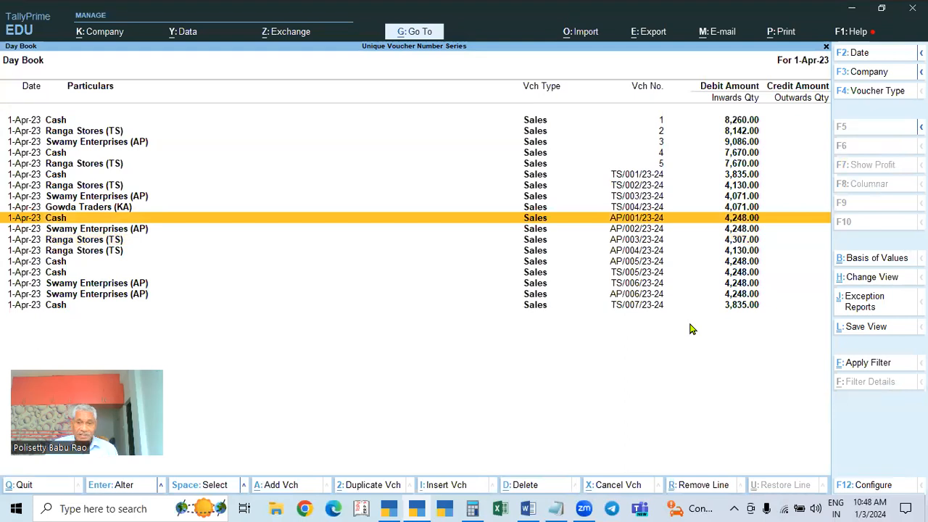
pyautogui.press('alt')
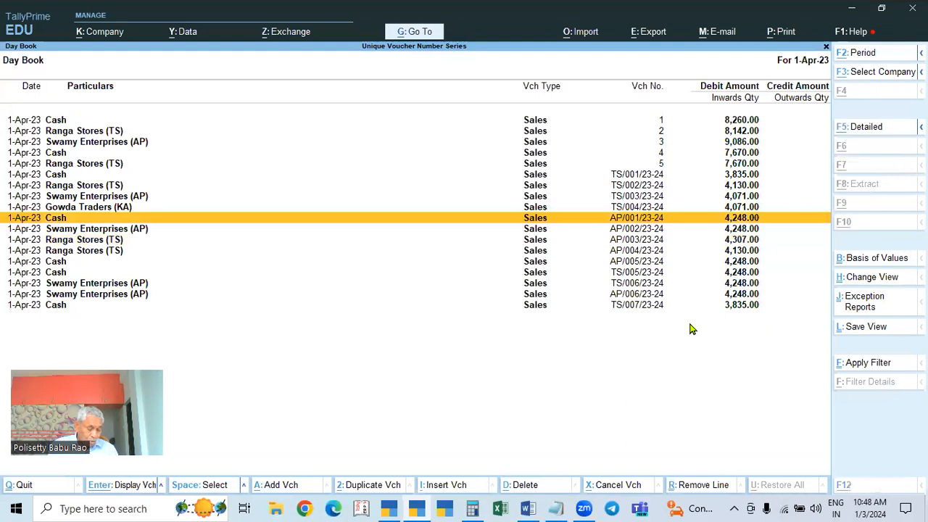
pyautogui.press('alt')
pyautogui.hotkey('alt', '2')
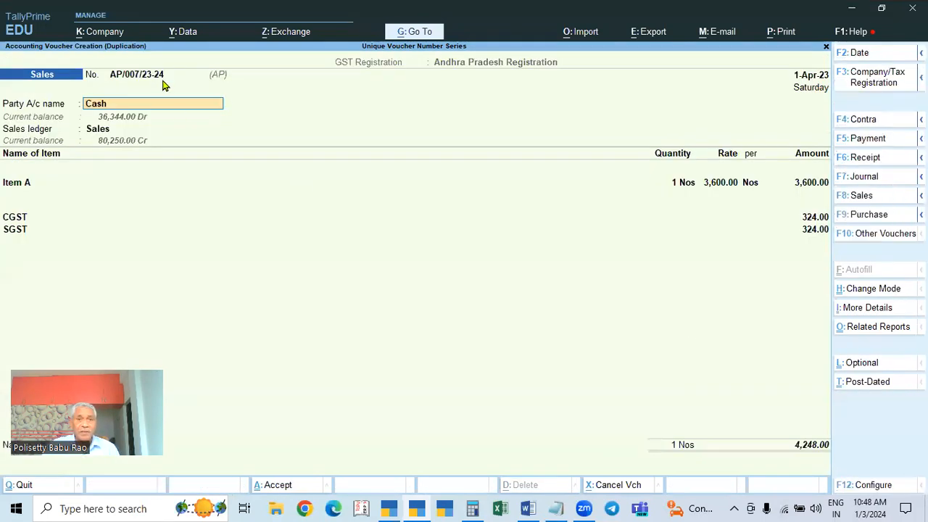
pyautogui.press('BackSpace')
pyautogui.press('Escape')
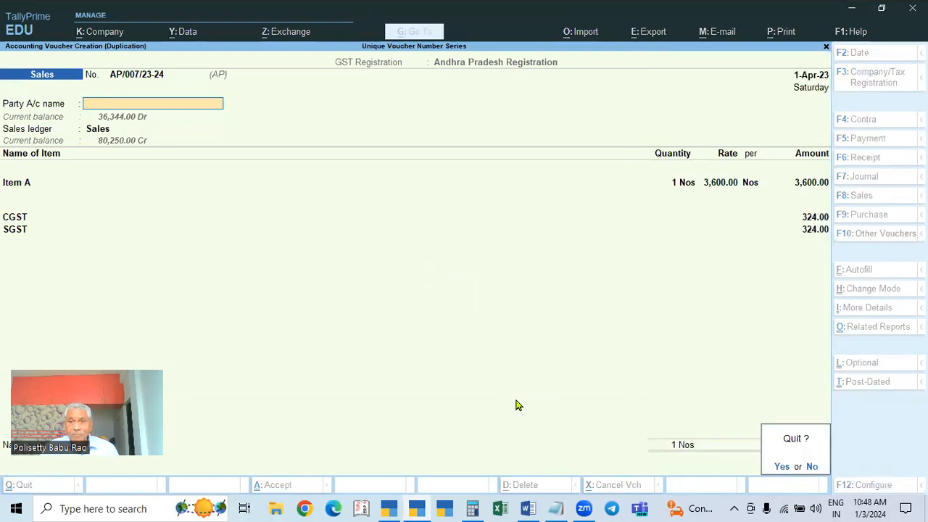
pyautogui.press('y')
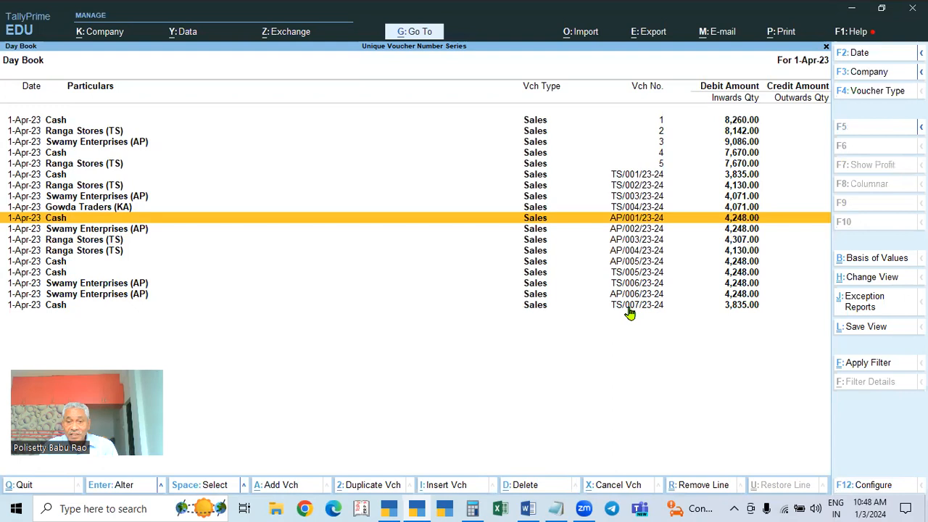
# Open a duplicate of the Gowda Traders (KA) voucher TS/004/23-24 to check its number, and close it without saving.
pyautogui.click(639, 209)
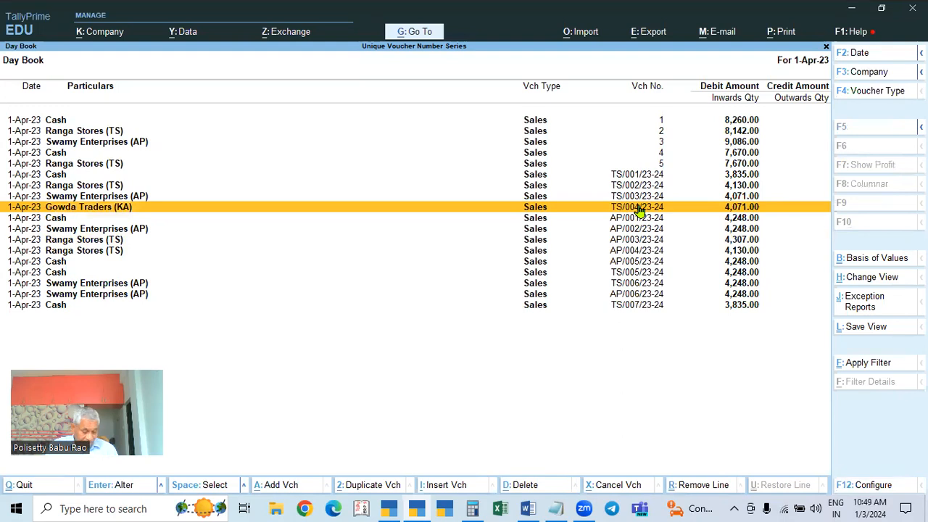
pyautogui.press('alt')
pyautogui.hotkey('alt', '2')
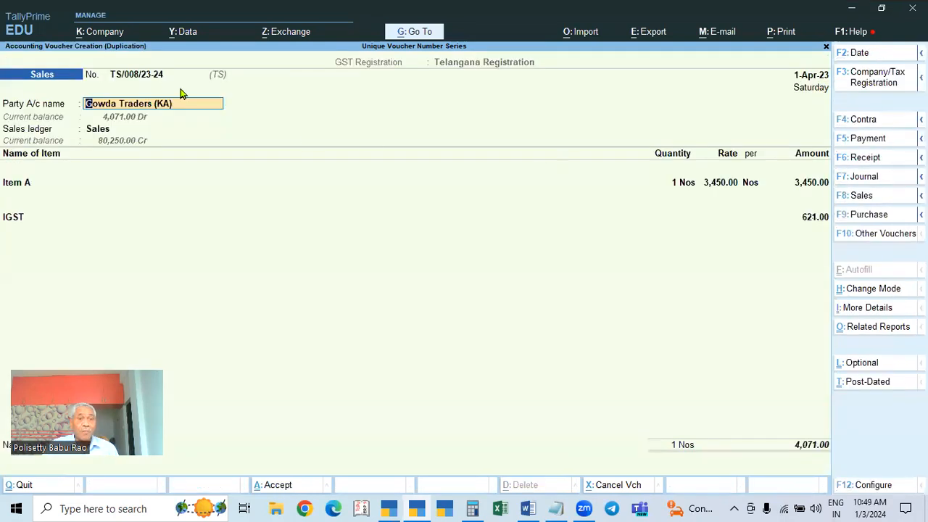
pyautogui.press('Escape')
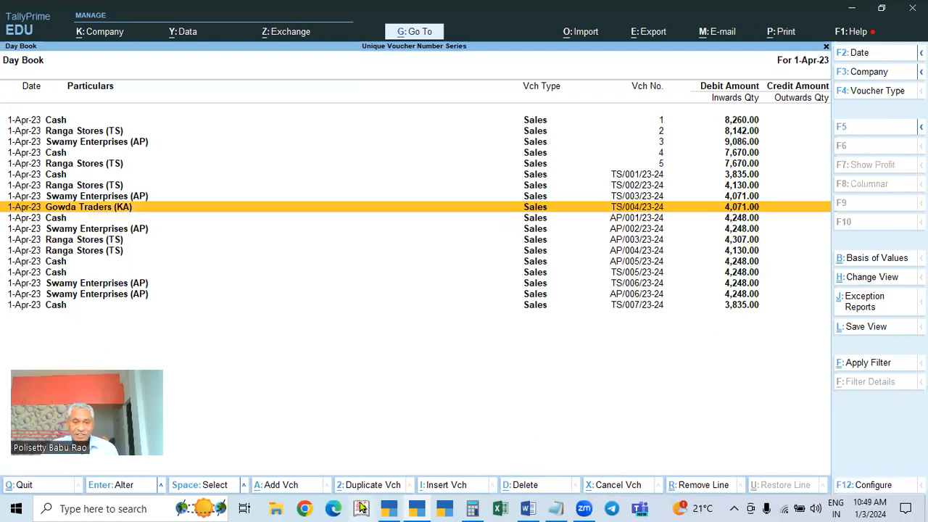
# Switch to the TALLY PRIME 2.1 [23-24] company, close its Day Book, and review topic 11 in the Word notes before returning.
pyautogui.click(389, 508)
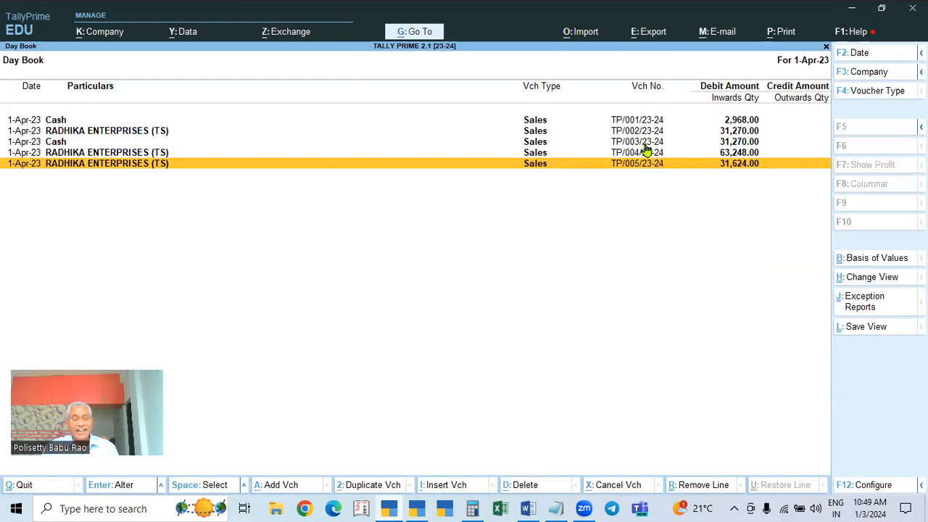
pyautogui.press('Escape')
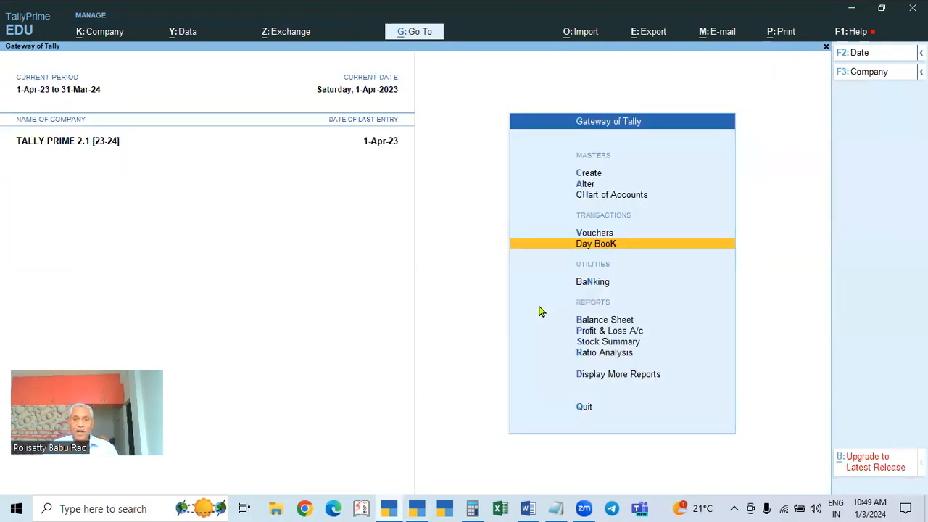
pyautogui.click(528, 508)
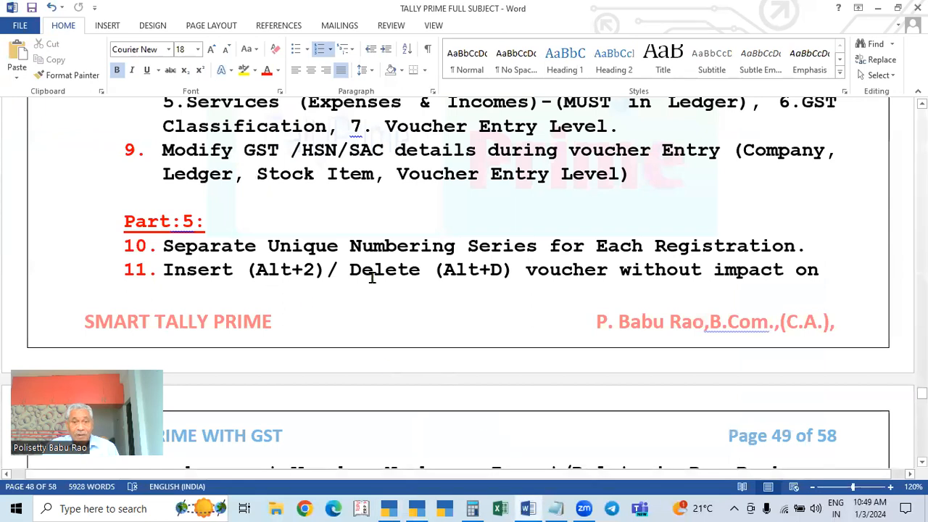
pyautogui.click(388, 508)
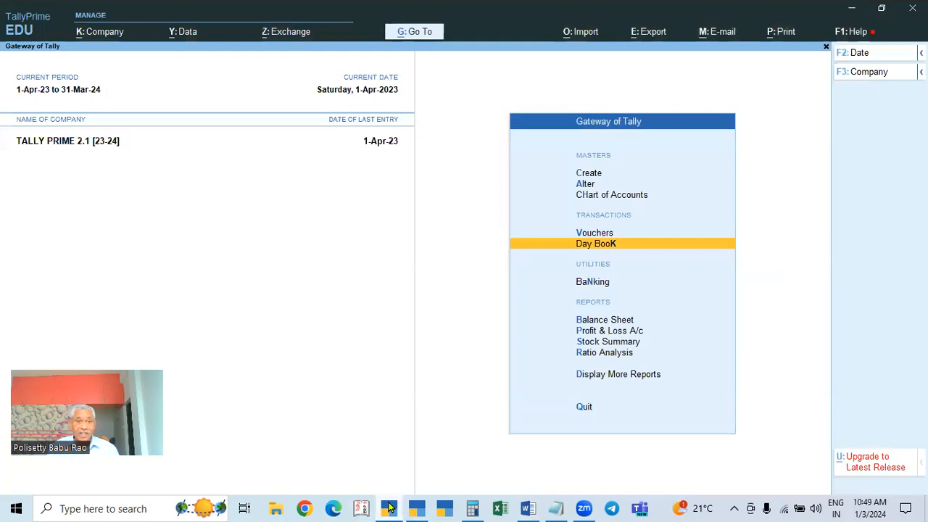
# Open the TALLY PRIME 2.1 [23-24] Day Book and examine the voucher number sequence of its Sales entries.
pyautogui.press('Return')
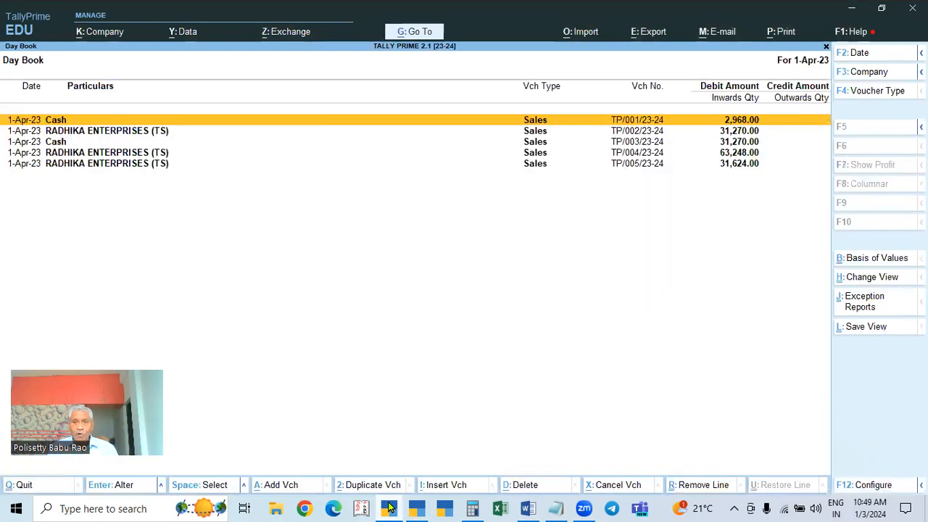
pyautogui.press('Down')
pyautogui.press('Down')
pyautogui.press('Down')
pyautogui.press('Down')
pyautogui.press('Up')
pyautogui.press('Up')
pyautogui.press('Up')
pyautogui.press('Up')
pyautogui.press('Down')
pyautogui.press('Down')
pyautogui.press('Up')
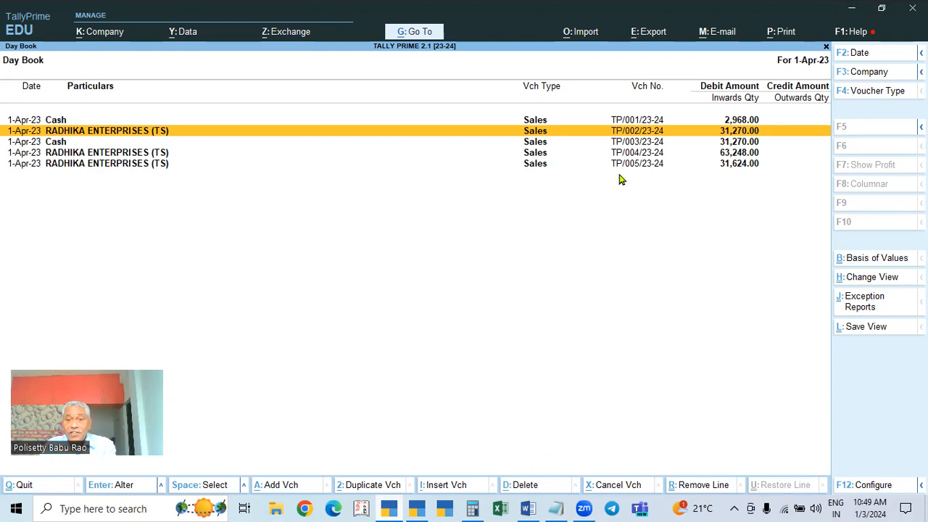
# Delete the Cash Sales voucher TP/003/23-24 from the Day Book and switch to the Word course notes.
pyautogui.click(637, 142)
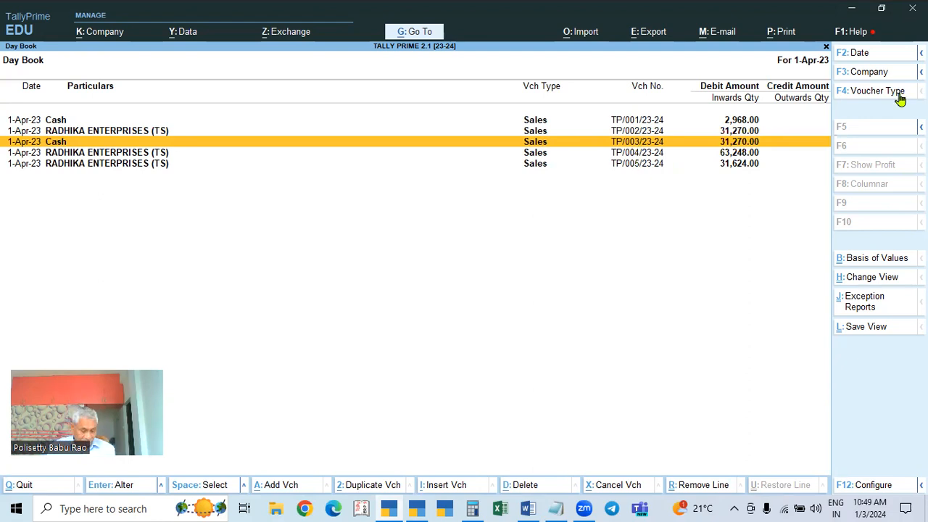
pyautogui.hotkey('alt', 'd')
pyautogui.press('y')
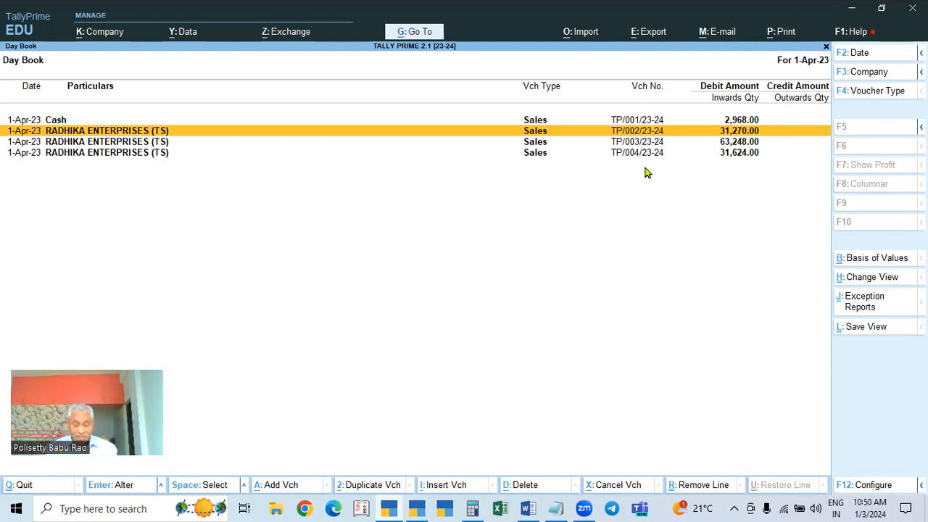
pyautogui.hotkey('alt', 'Tab')
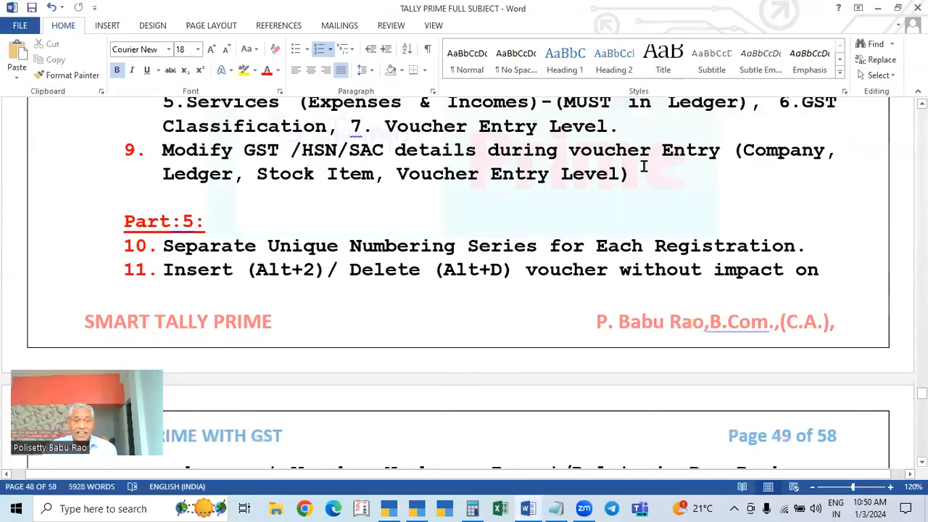
# Switch to the Unique Voucher Number Series company in TallyPrime and examine the voucher number sequence in its Day Book.
pyautogui.click(414, 507)
pyautogui.press('Down')
pyautogui.press('Up')
pyautogui.press('Down')
pyautogui.press('Down')
pyautogui.press('Down')
pyautogui.press('Down')
pyautogui.press('Down')
pyautogui.press('Down')
pyautogui.press('Down')
pyautogui.press('Down')
pyautogui.press('Down')
pyautogui.press('Up')
pyautogui.press('Up')
pyautogui.press('Up')
pyautogui.press('Up')
pyautogui.press('Up')
pyautogui.press('Up')
pyautogui.press('Up')
pyautogui.press('Up')
pyautogui.press('Up')
pyautogui.press('Up')
pyautogui.press('Up')
pyautogui.press('Up')
pyautogui.press('Up')
pyautogui.press('Down')
pyautogui.press('Down')
pyautogui.press('Down')
pyautogui.press('Down')
pyautogui.press('Down')
pyautogui.press('Down')
pyautogui.press('Down')
pyautogui.press('Down')
pyautogui.press('Down')
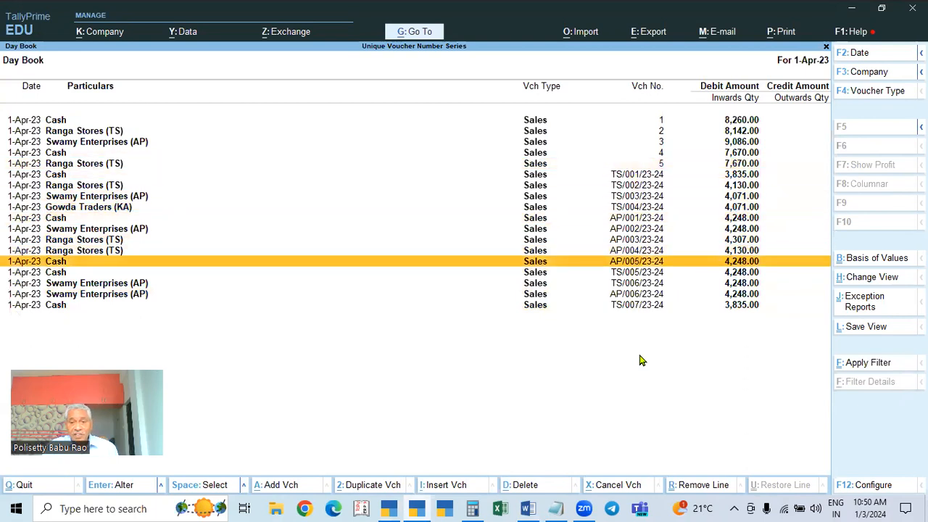
# Delete the Ranga Stores (TS) Sales voucher AP/004/23-24 from the Day Book.
pyautogui.press('Down')
pyautogui.press('Down')
pyautogui.press('Down')
pyautogui.press('Up')
pyautogui.press('Up')
pyautogui.press('Up')
pyautogui.press('Up')
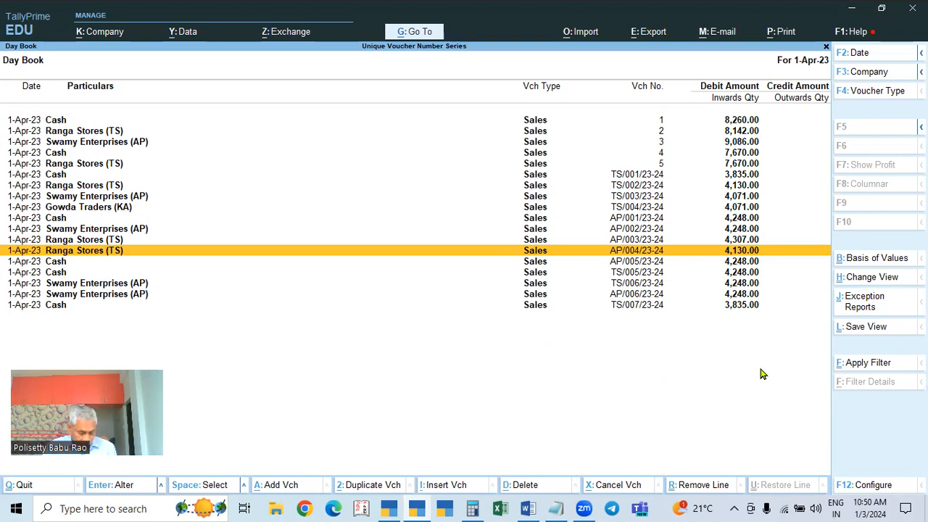
pyautogui.press('alt')
pyautogui.hotkey('alt', 'd')
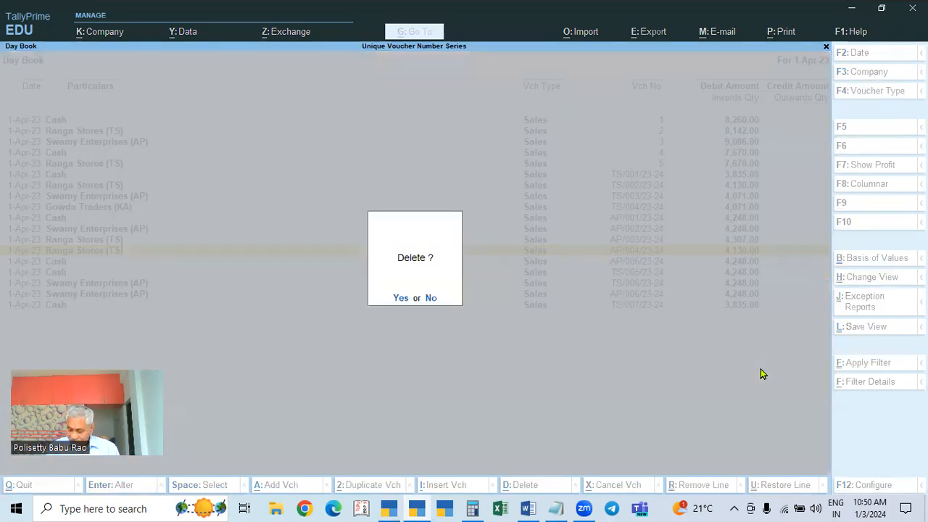
pyautogui.press('y')
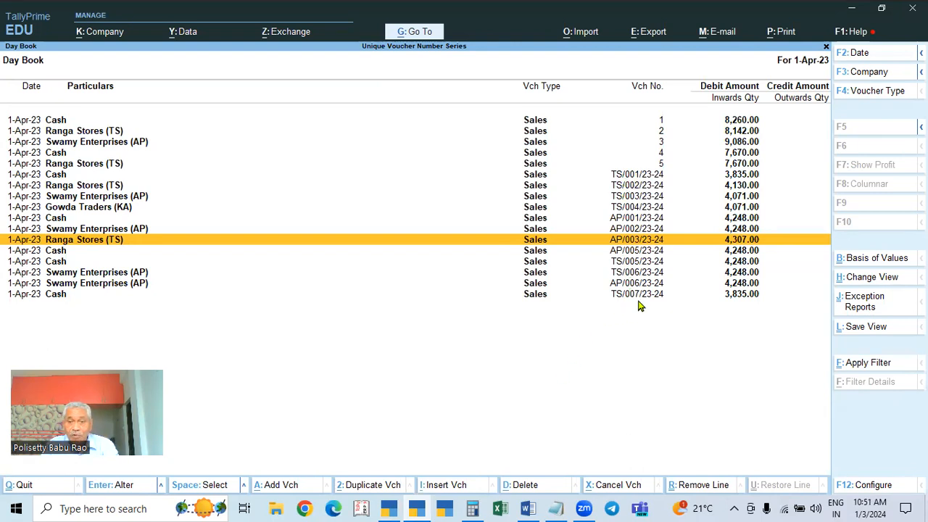
# Delete the Gowda Traders (KA) Sales voucher TS/004/23-24 from the Day Book.
pyautogui.click(629, 209)
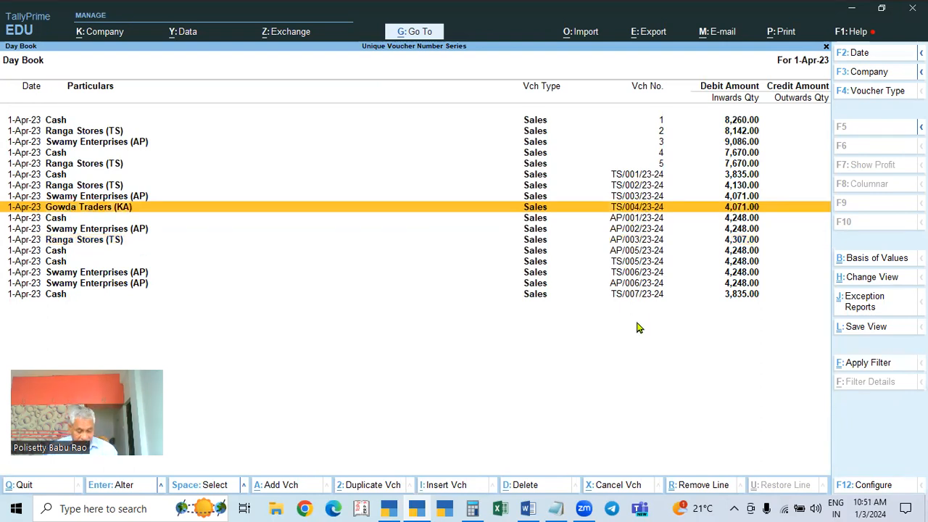
pyautogui.press('alt')
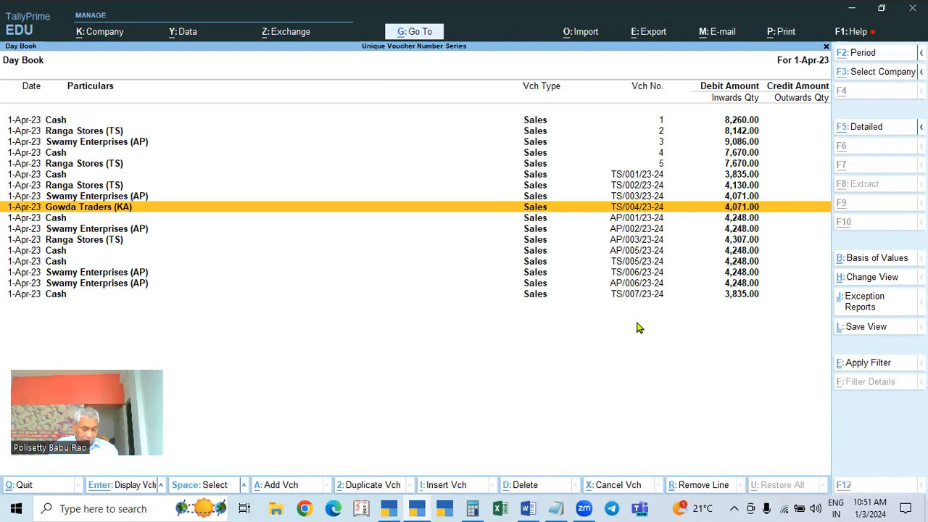
pyautogui.hotkey('alt', 'd')
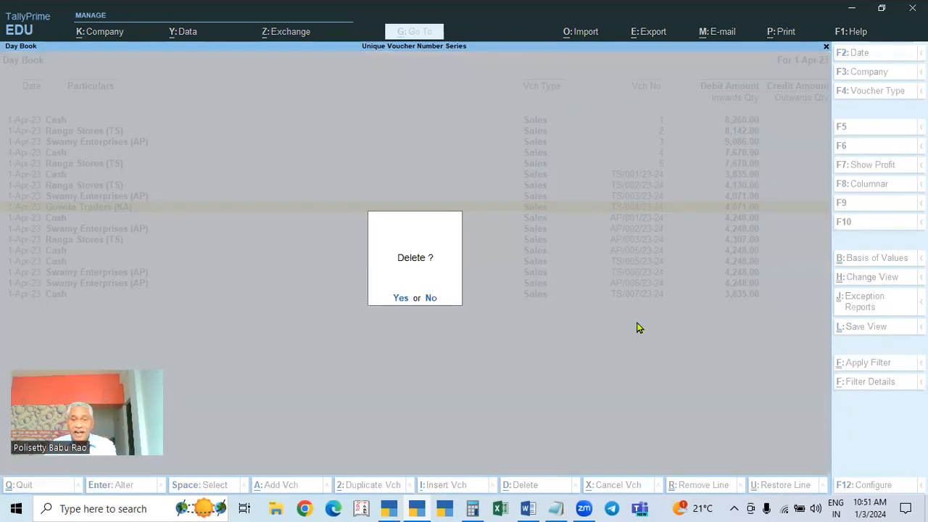
pyautogui.press('y')
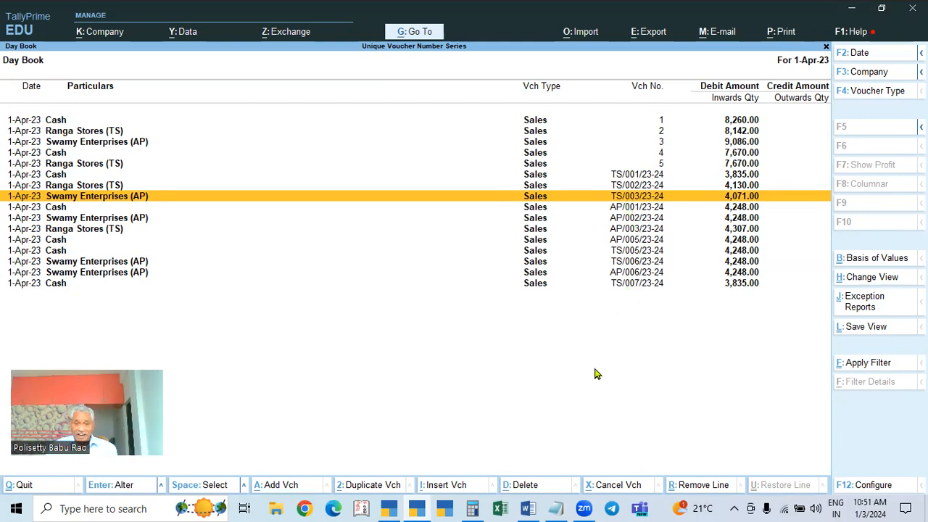
# Review topics 11 and 12 on inserting, deleting and re-using voucher numbers in the Word notes, and return to the TallyPrime Day Book.
pyautogui.click(528, 508)
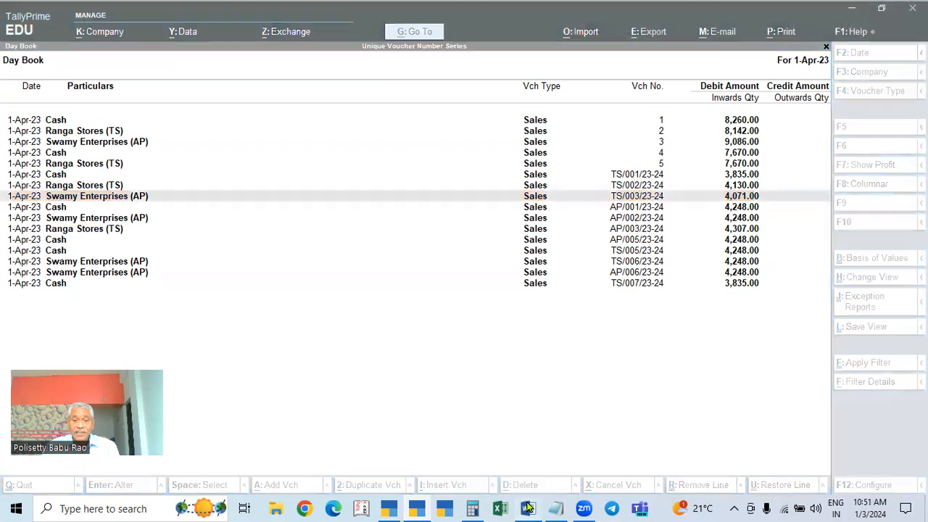
pyautogui.scroll(-1, 510, 289)
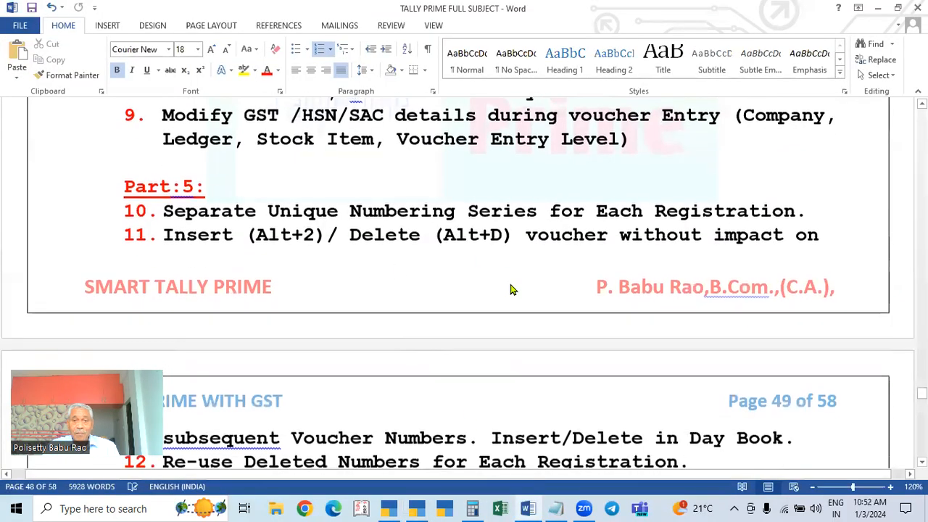
pyautogui.scroll(-1, 511, 257)
pyautogui.scroll(-2, 670, 217)
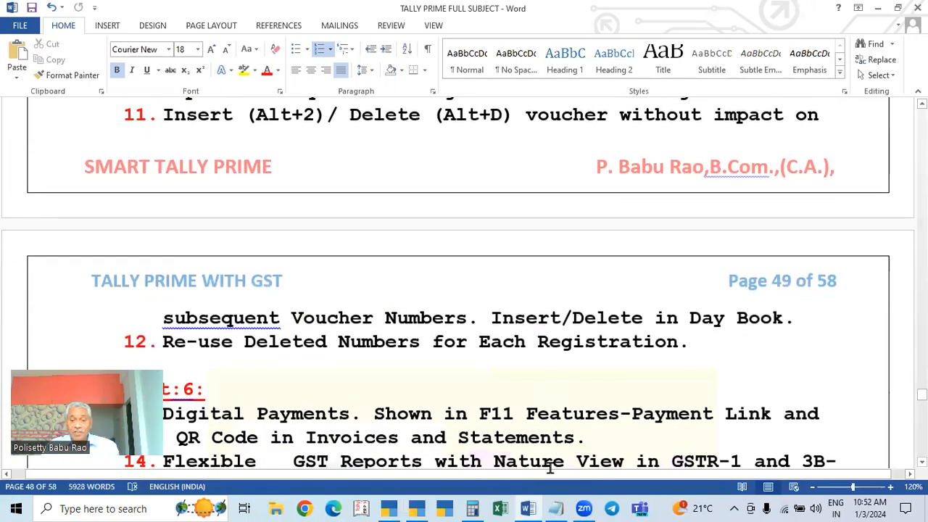
pyautogui.click(416, 508)
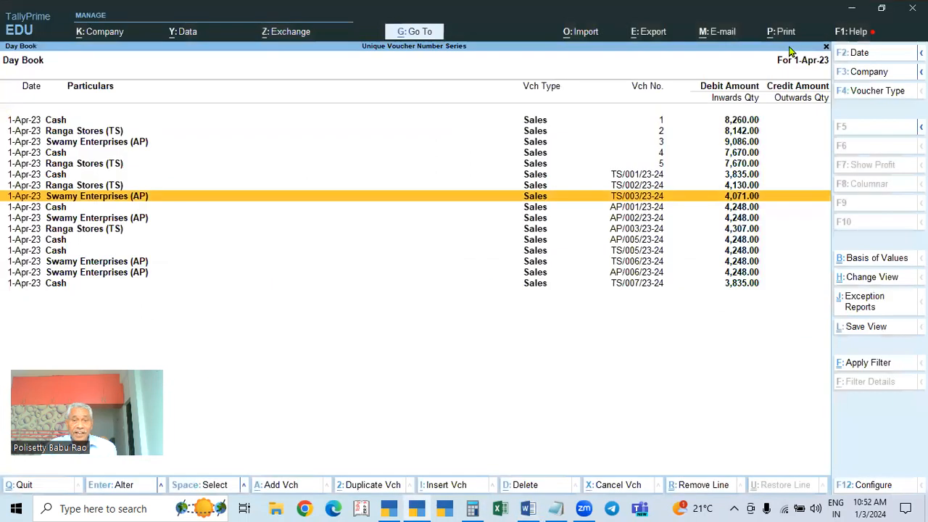
pyautogui.click(536, 507)
pyautogui.scroll(-1, 357, 286)
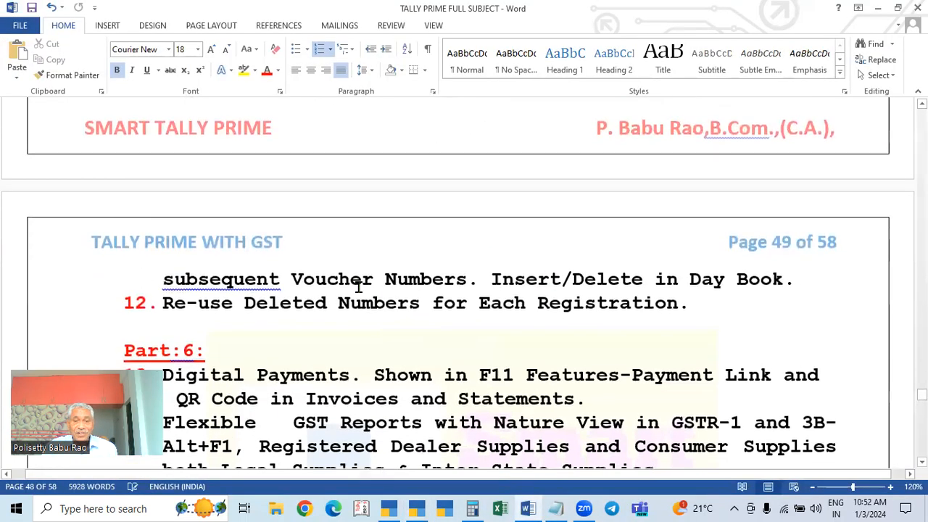
pyautogui.scroll(3, 824, 258)
pyautogui.scroll(-2, 824, 258)
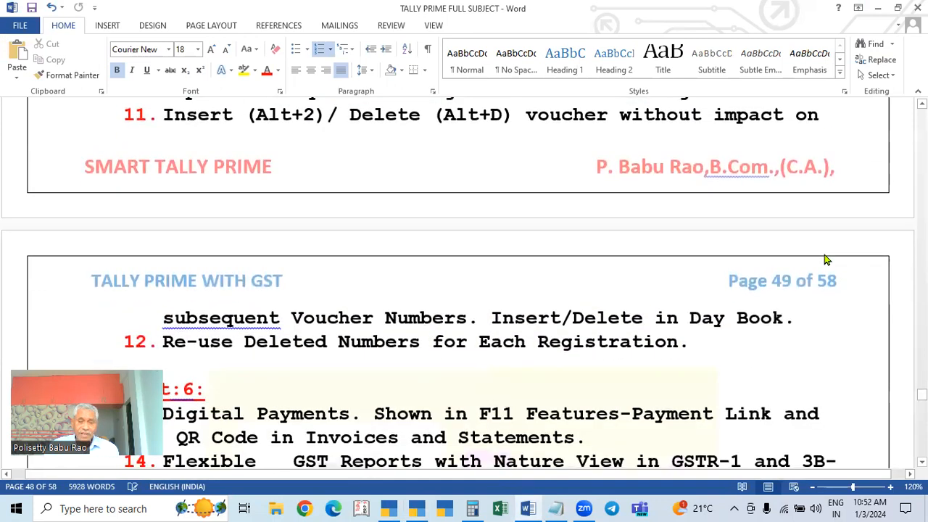
pyautogui.click(419, 507)
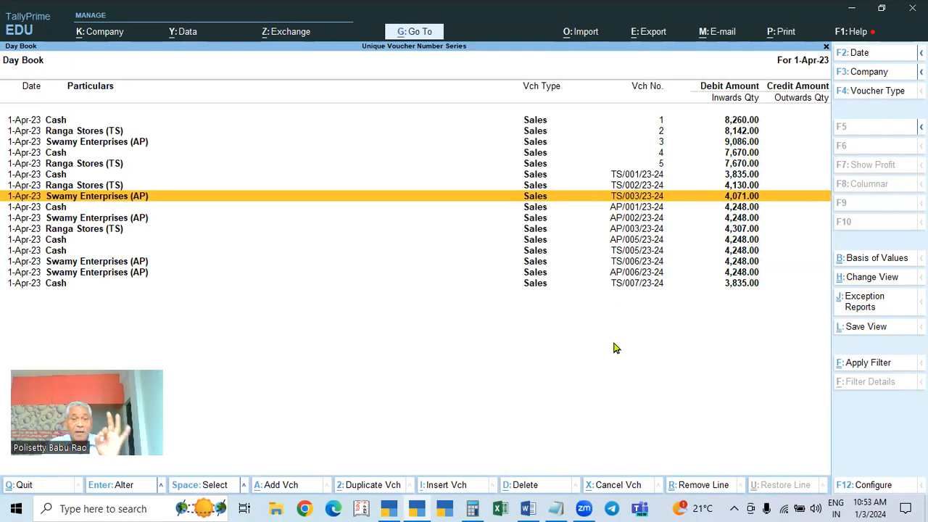
# Reopen the Day Book from the Gateway of Tally, check the remaining TS and AP voucher numbers, and close it.
pyautogui.press('Escape')
pyautogui.press('Escape')
pyautogui.press('Escape')
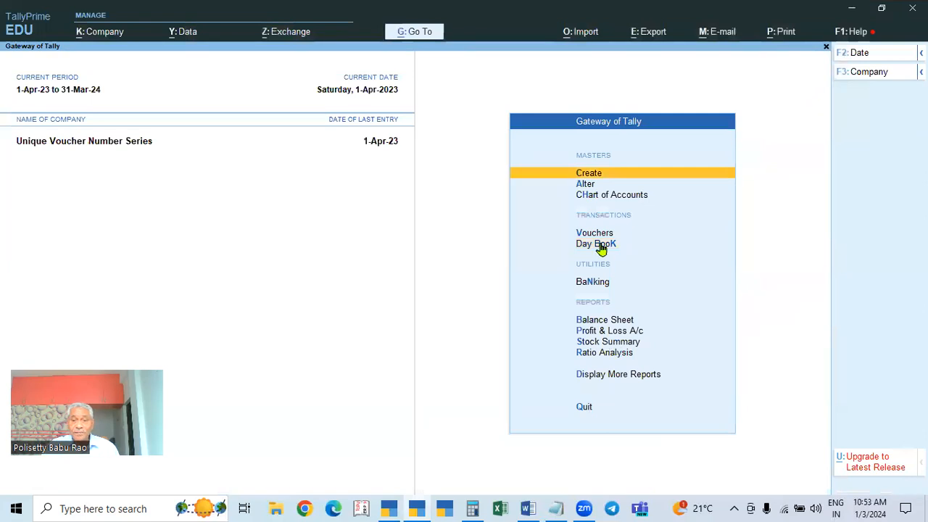
pyautogui.press('Escape')
pyautogui.press('Escape')
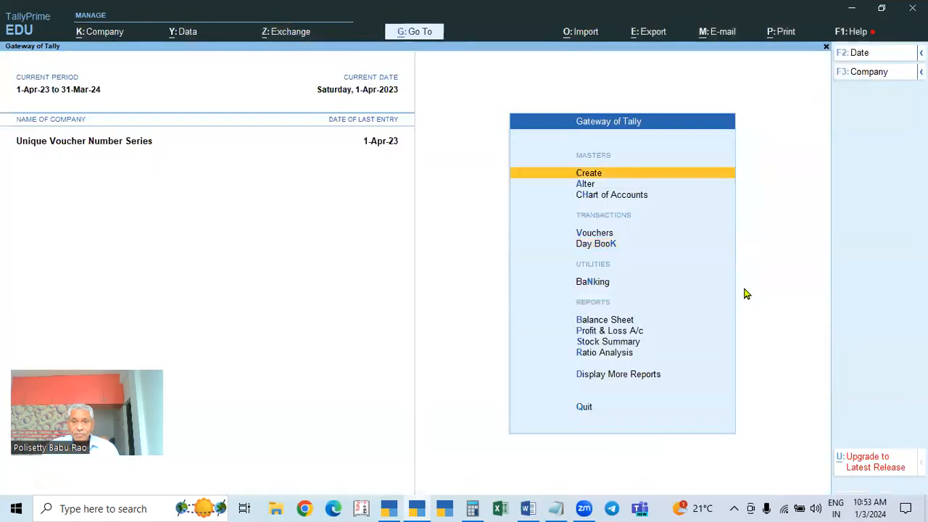
pyautogui.click(591, 235)
pyautogui.press('Escape')
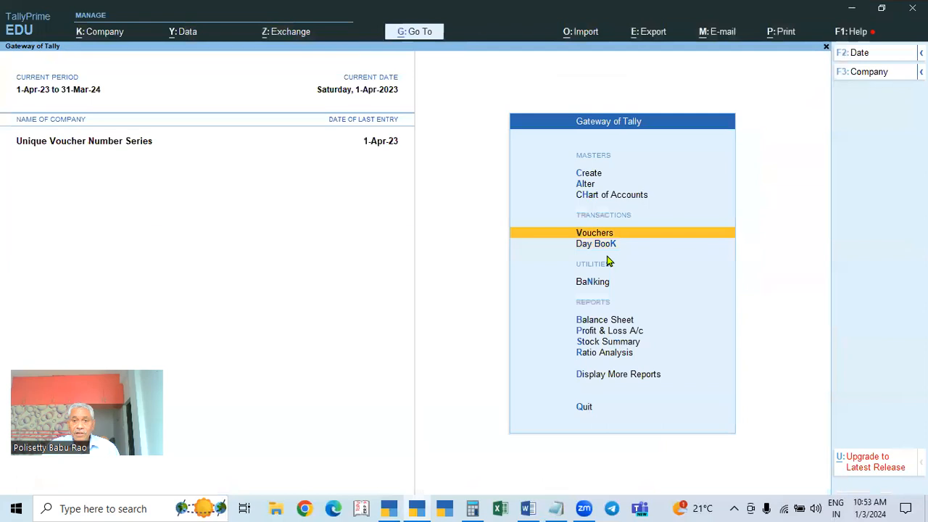
pyautogui.click(604, 245)
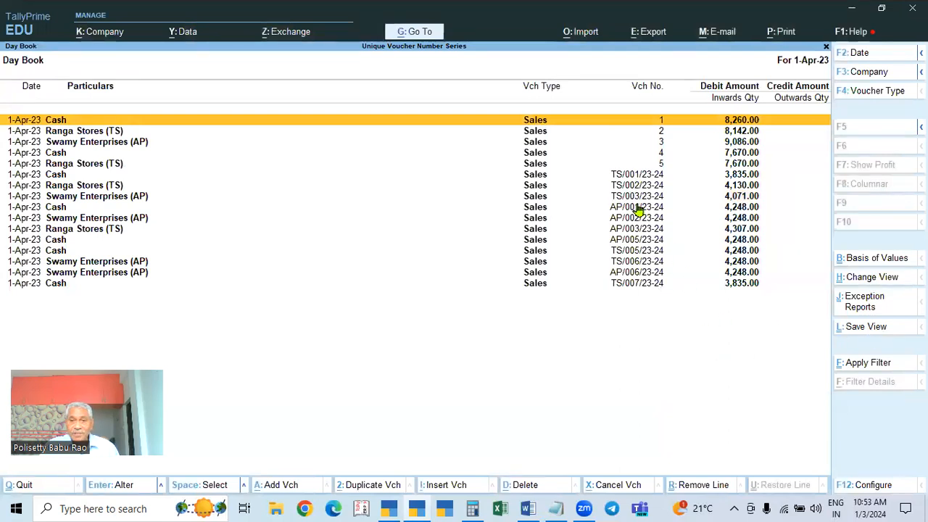
pyautogui.click(634, 176)
pyautogui.press('Escape')
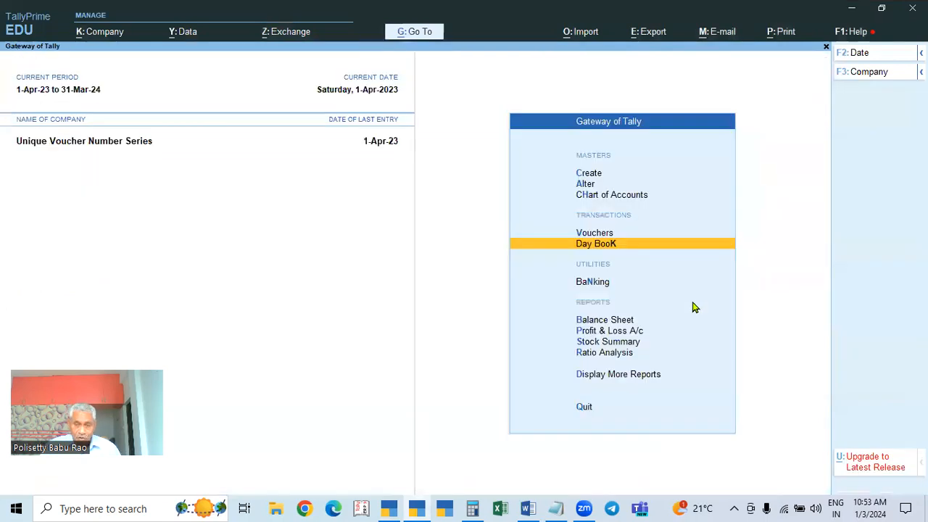
# Open a new Sales voucher, examine the series list in its Voucher No. Details, and quit the voucher without saving.
pyautogui.press('Up')
pyautogui.press('Return')
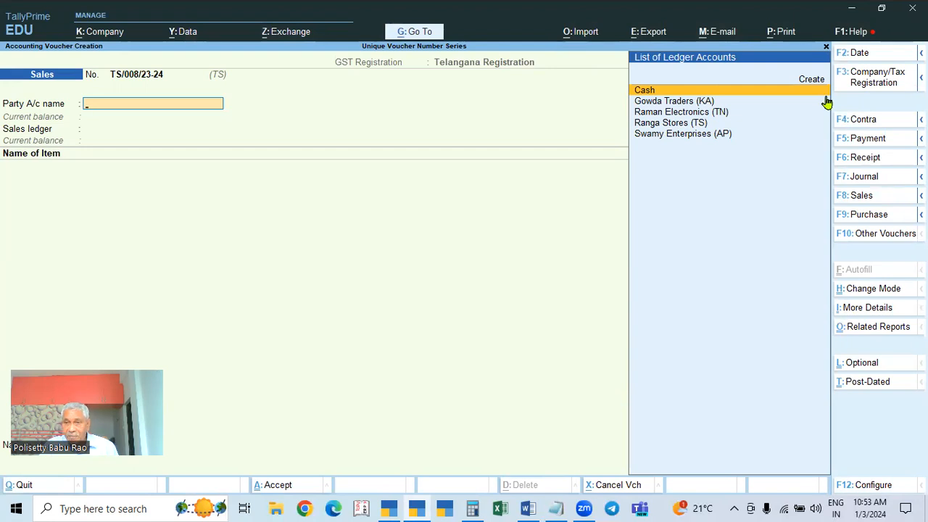
pyautogui.click(860, 312)
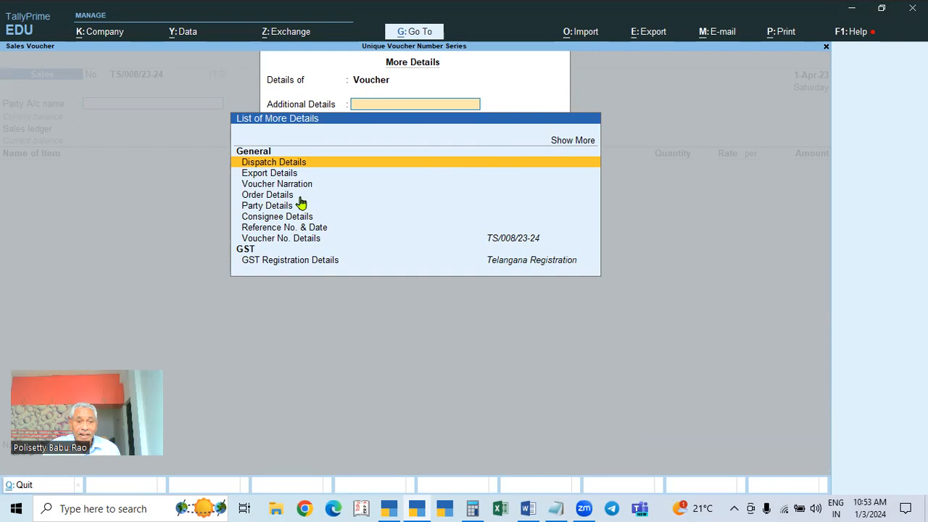
pyautogui.click(268, 243)
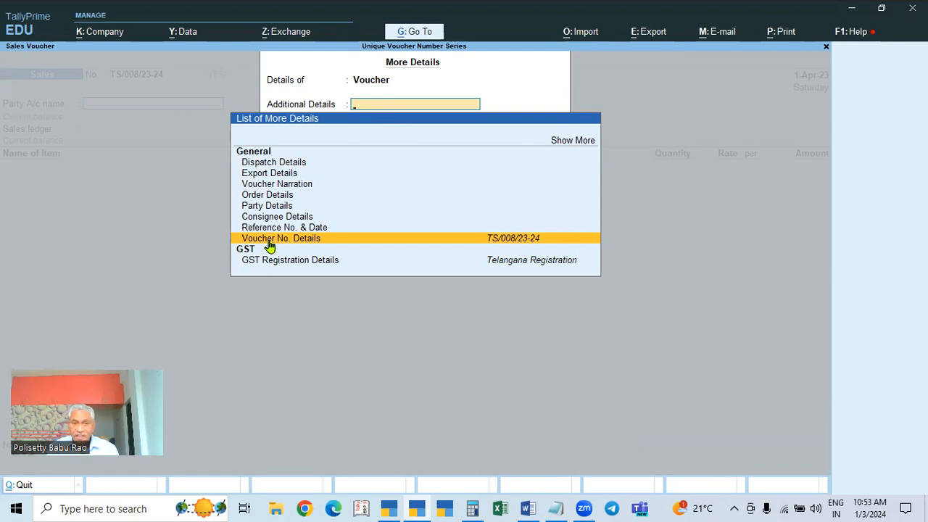
pyautogui.click(268, 244)
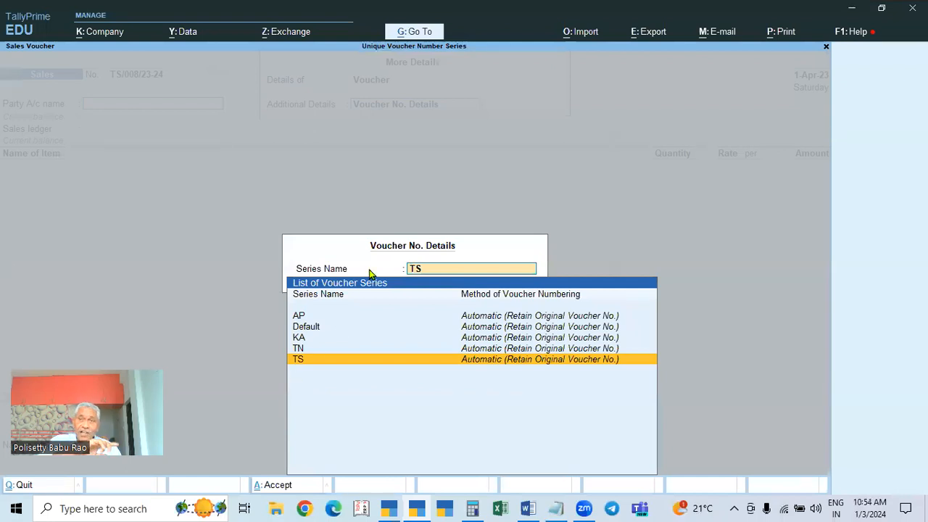
pyautogui.press('Return')
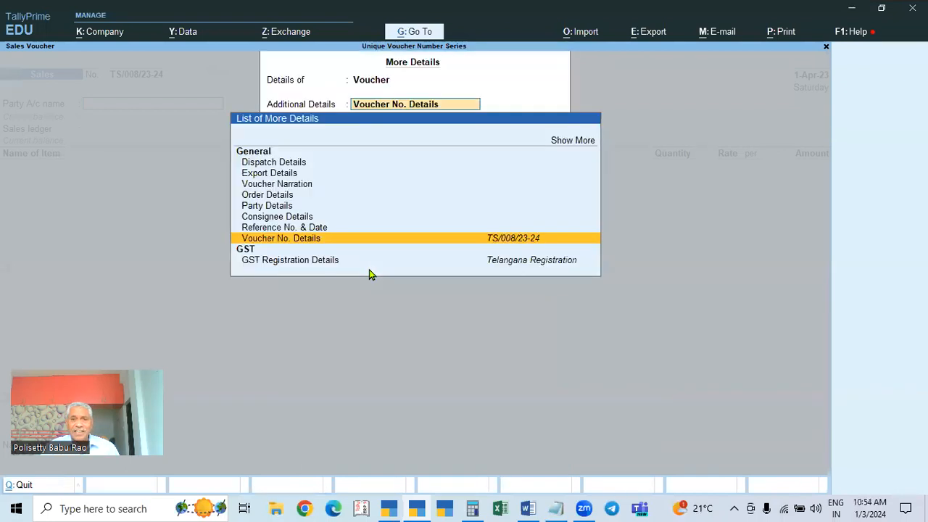
pyautogui.press('Escape')
pyautogui.press('Escape')
pyautogui.press('y')
pyautogui.press('Escape')
pyautogui.press('Escape')
# Start a new Sales voucher under the Tamil Nadu Registration, using the TN series and the System Default voucher number.
pyautogui.press('Down')
pyautogui.press('Down')
pyautogui.press('Down')
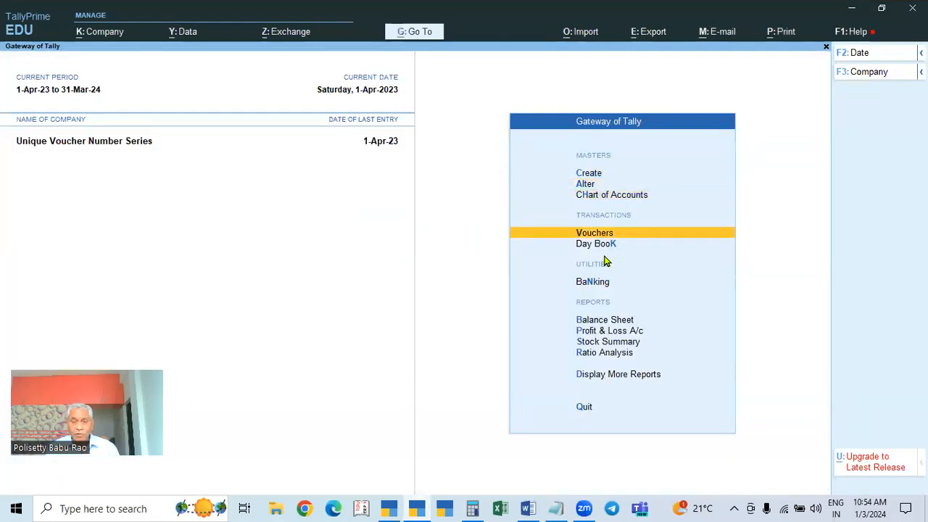
pyautogui.press('Return')
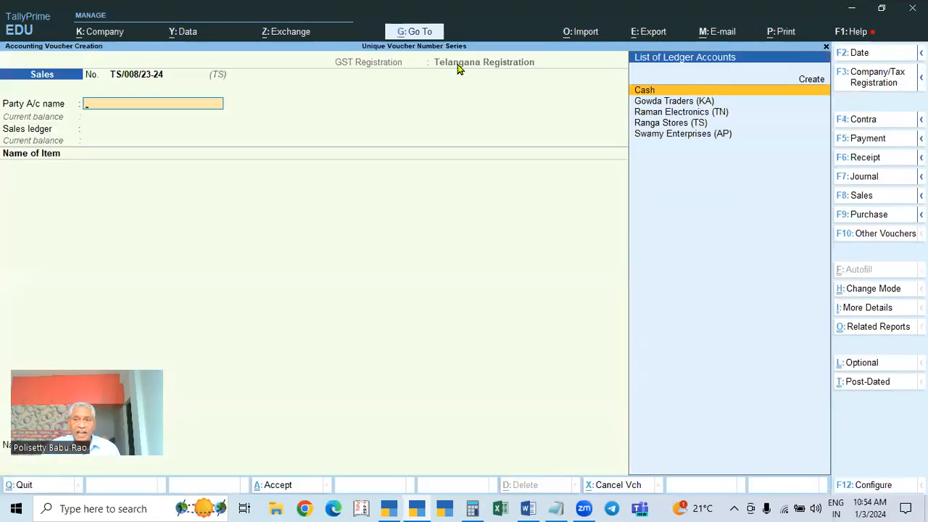
pyautogui.click(862, 79)
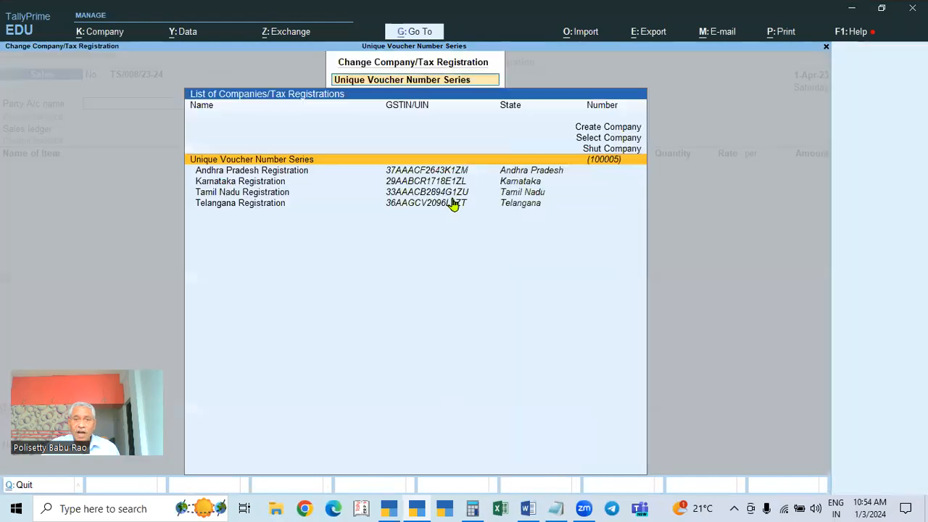
pyautogui.click(507, 194)
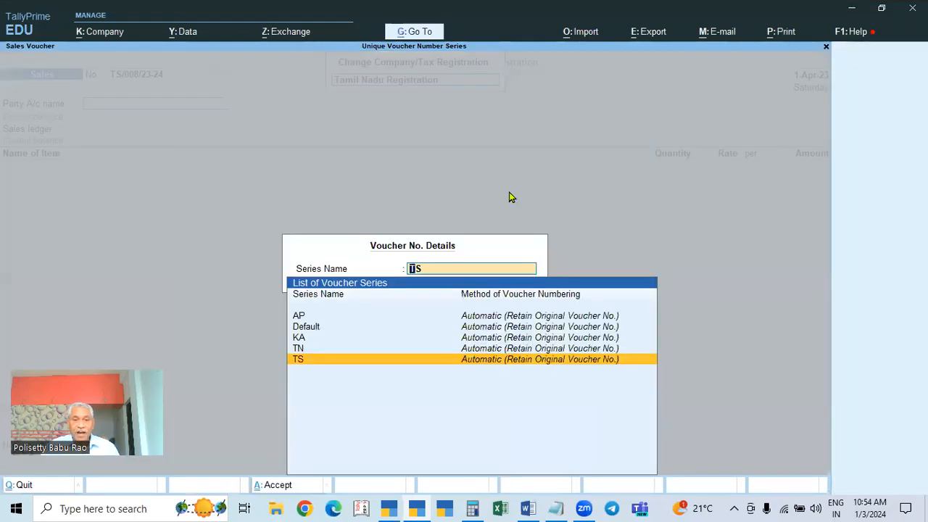
pyautogui.press('Up')
pyautogui.press('Return')
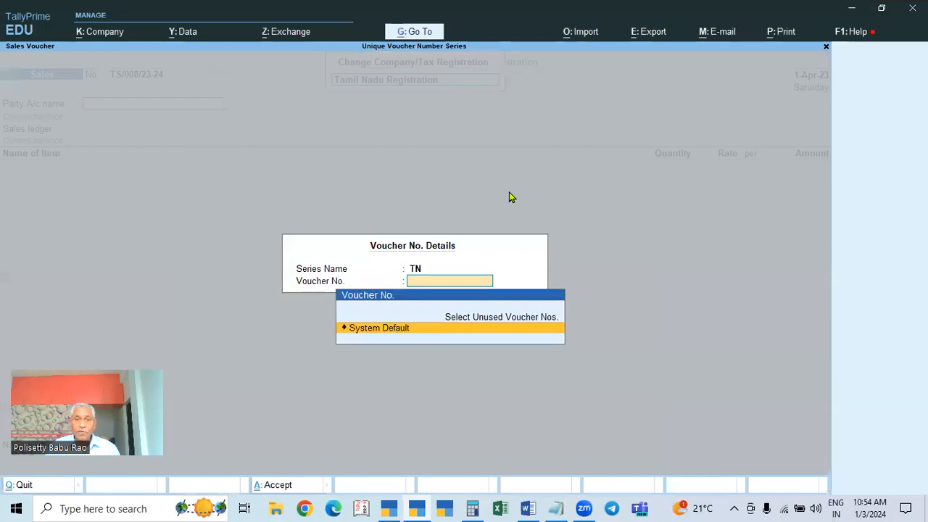
pyautogui.press('Return')
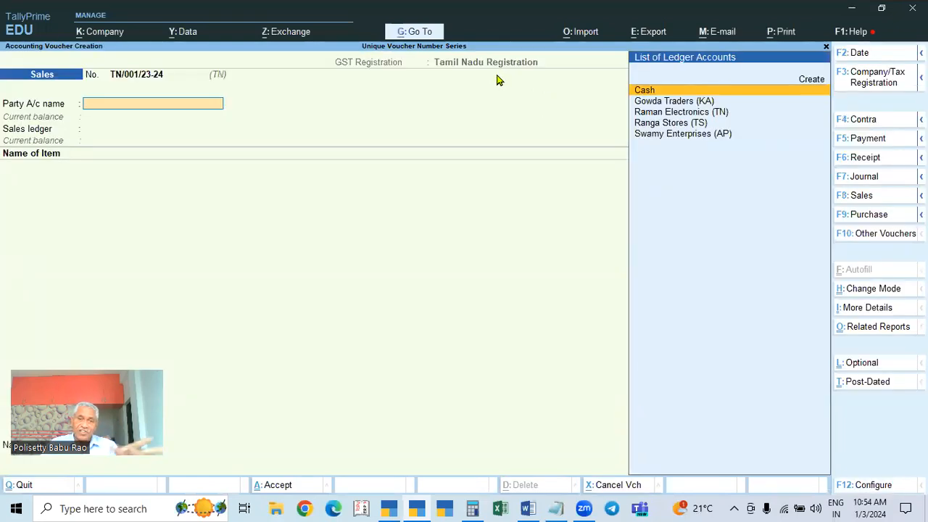
# Switch the Tamil Nadu voucher's numbering to the TS series and pick the unused voucher number TS/004/23-24.
pyautogui.click(866, 308)
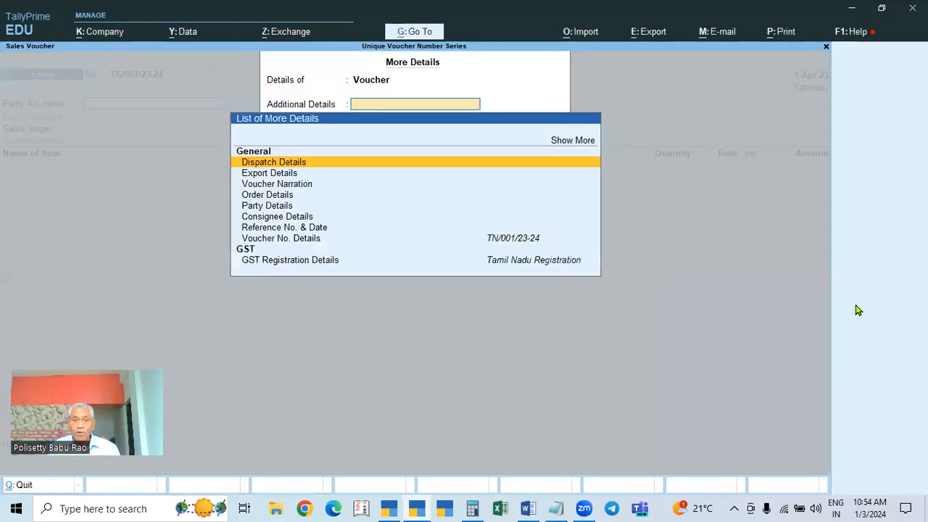
pyautogui.press('Down')
pyautogui.press('Down')
pyautogui.press('Down')
pyautogui.press('Down')
pyautogui.press('Down')
pyautogui.press('Down')
pyautogui.press('Down')
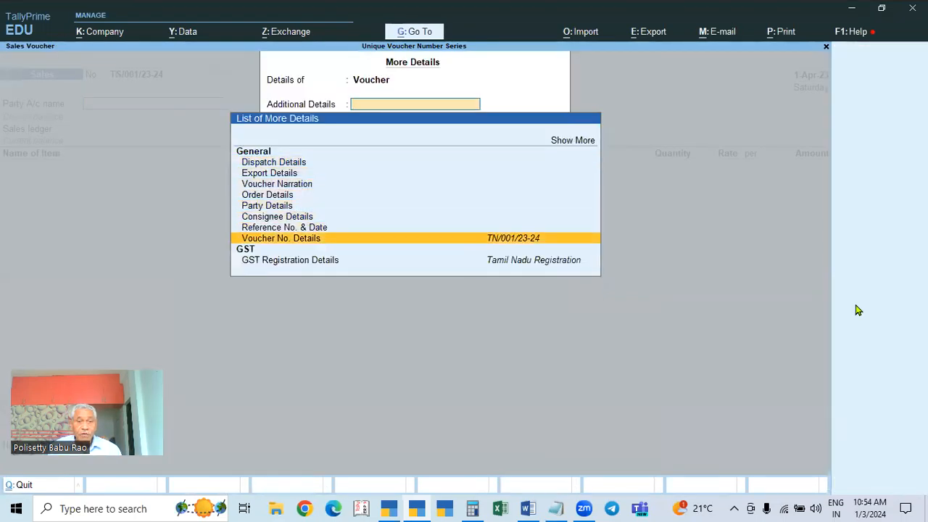
pyautogui.press('Return')
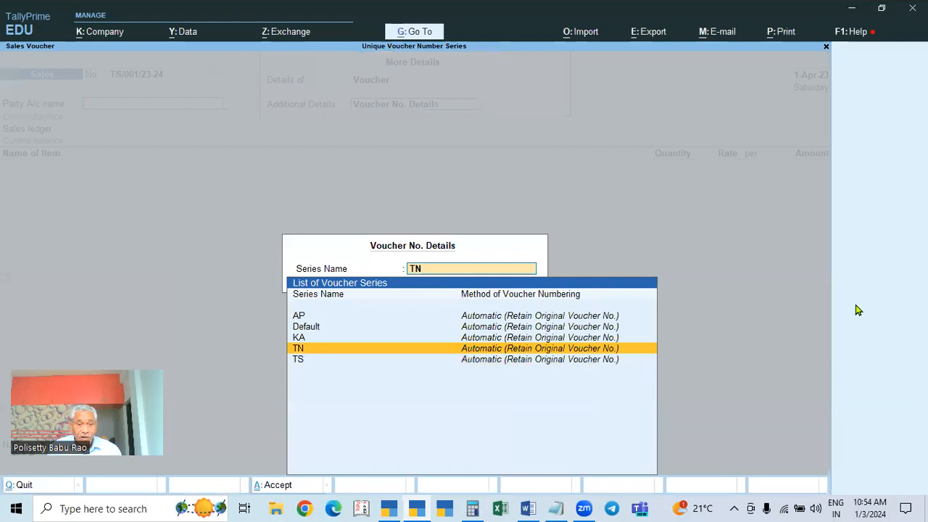
pyautogui.press('Down')
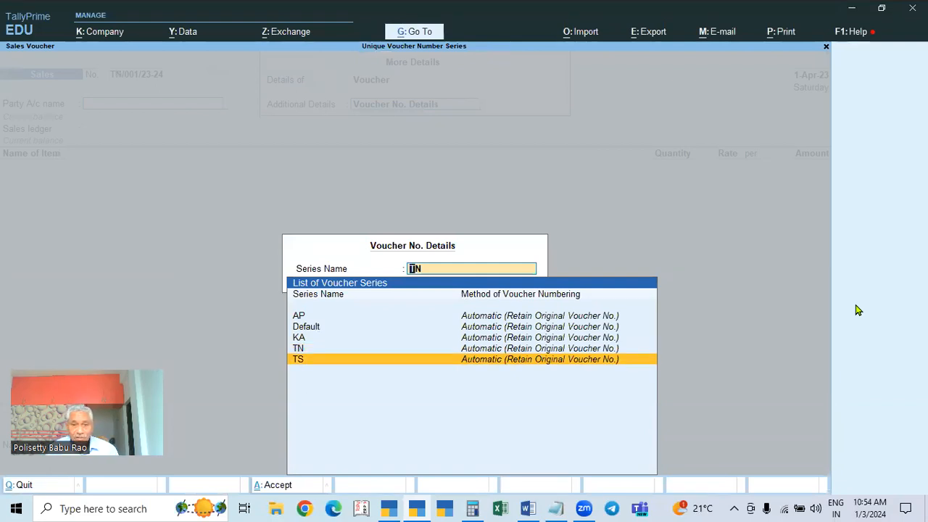
pyautogui.press('Return')
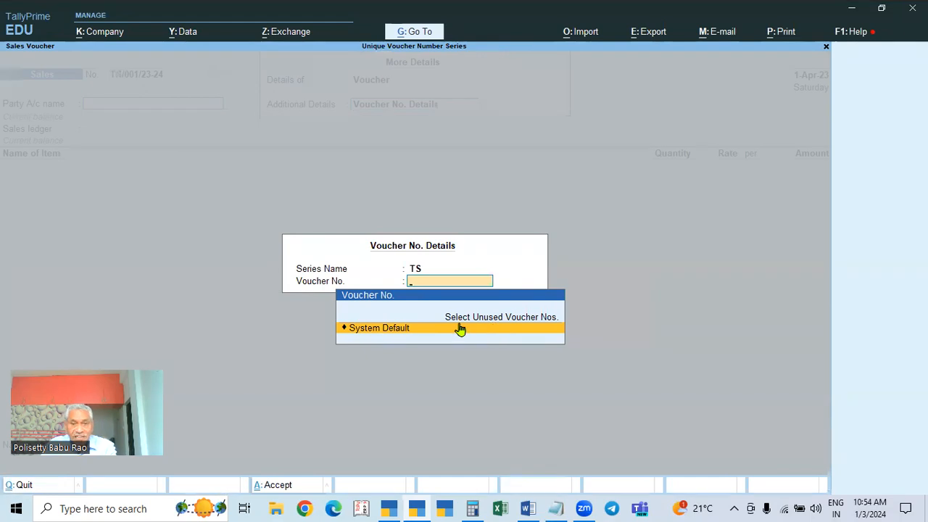
pyautogui.click(519, 318)
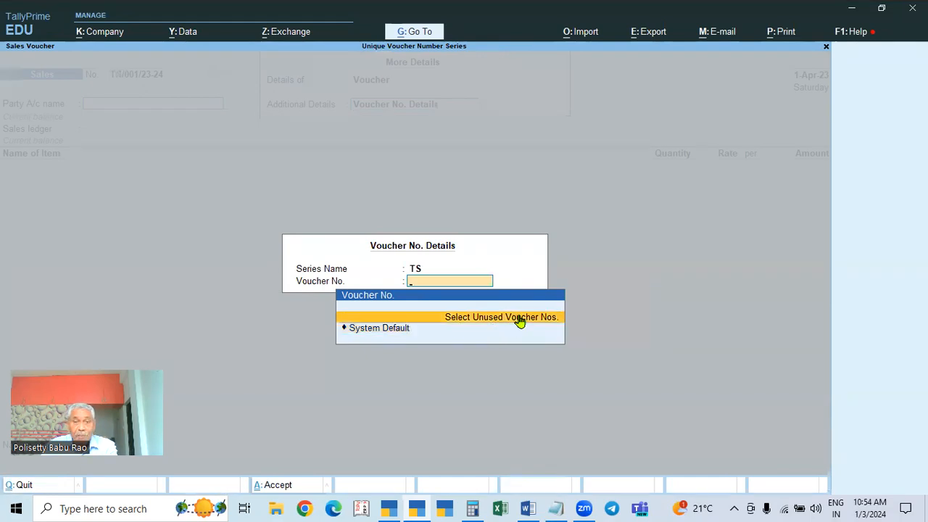
pyautogui.click(519, 320)
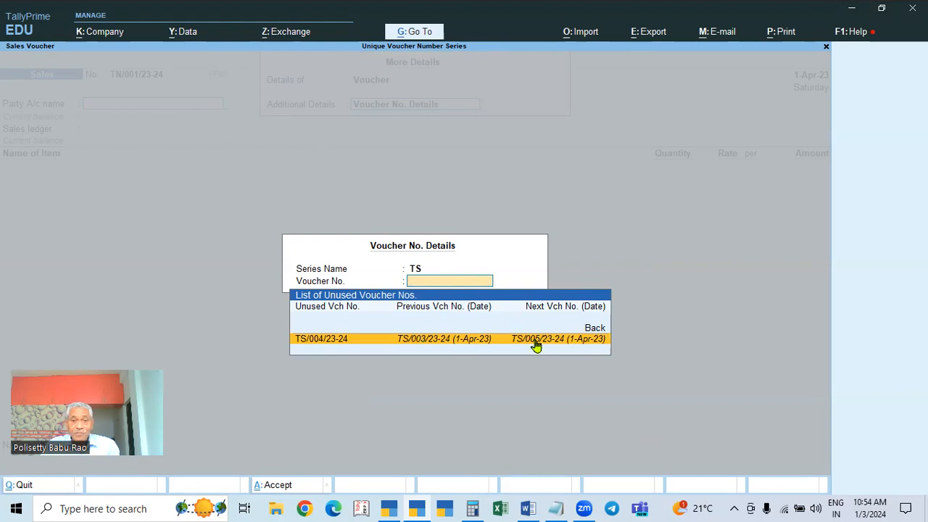
pyautogui.click(325, 340)
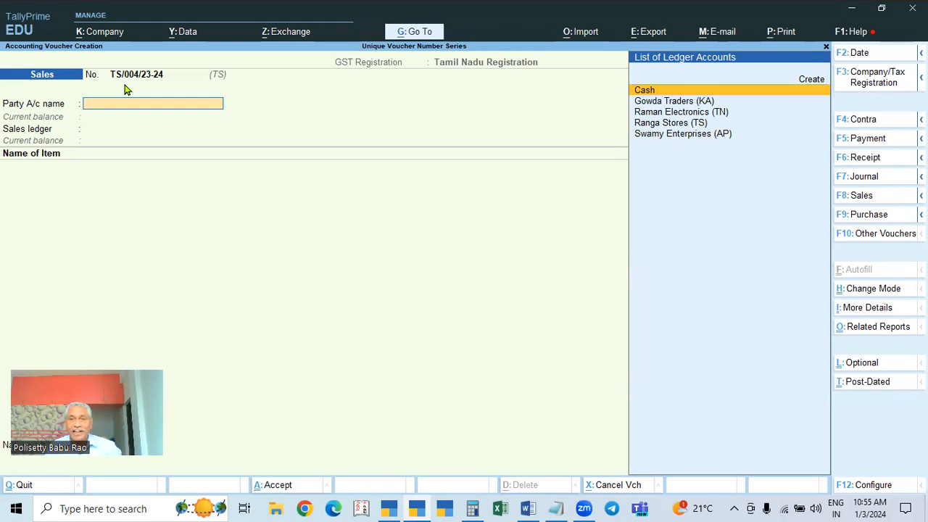
# Choose Ranga Stores (TS) as the party account, accept its details, and choose Sales as the sales ledger.
pyautogui.press('Down')
pyautogui.press('Down')
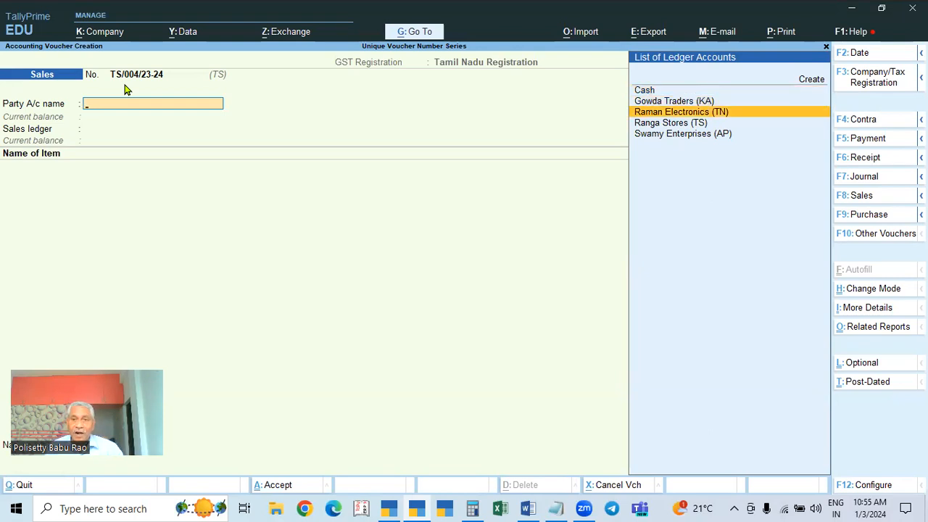
pyautogui.press('Down')
pyautogui.press('Return')
pyautogui.hotkey('ctrl', 'a')
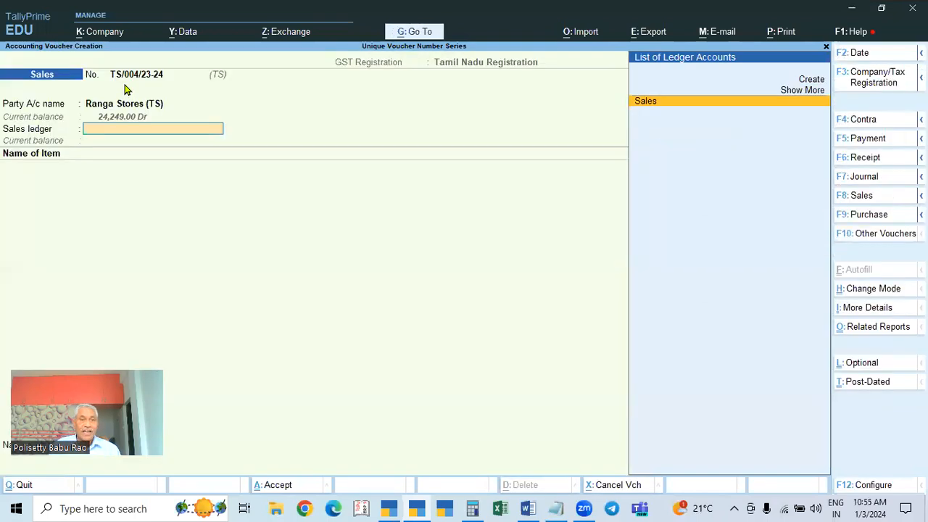
pyautogui.press('Return')
# Add 1 Nos of Item A at a rate of 3,500 and accept its GST details as per Masters/Company.
pyautogui.press('Down')
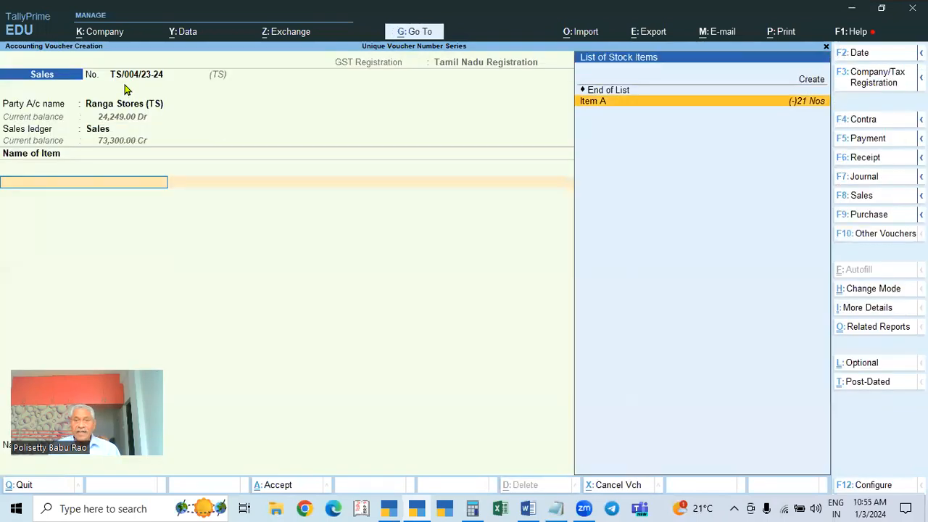
pyautogui.press('Return')
pyautogui.press('Return')
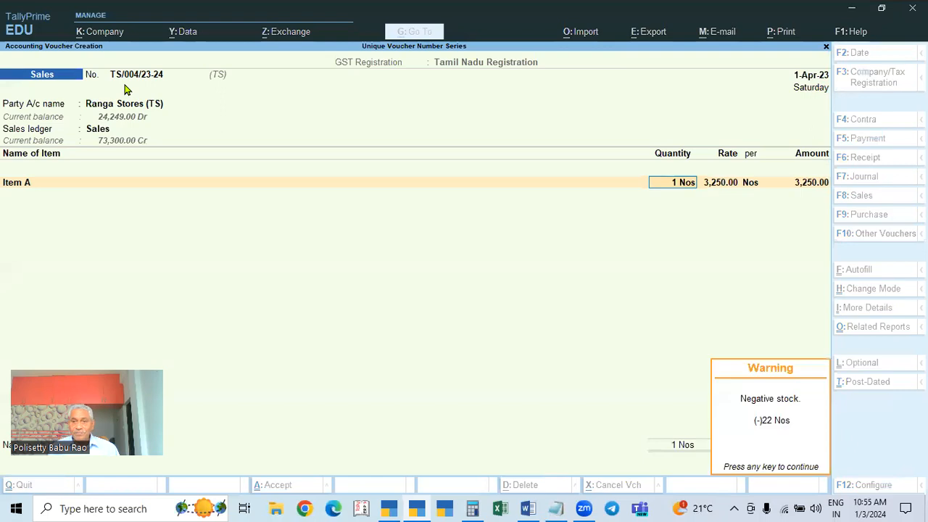
pyautogui.press('Return')
pyautogui.press('Return')
pyautogui.press('Return')
pyautogui.press('BackSpace')
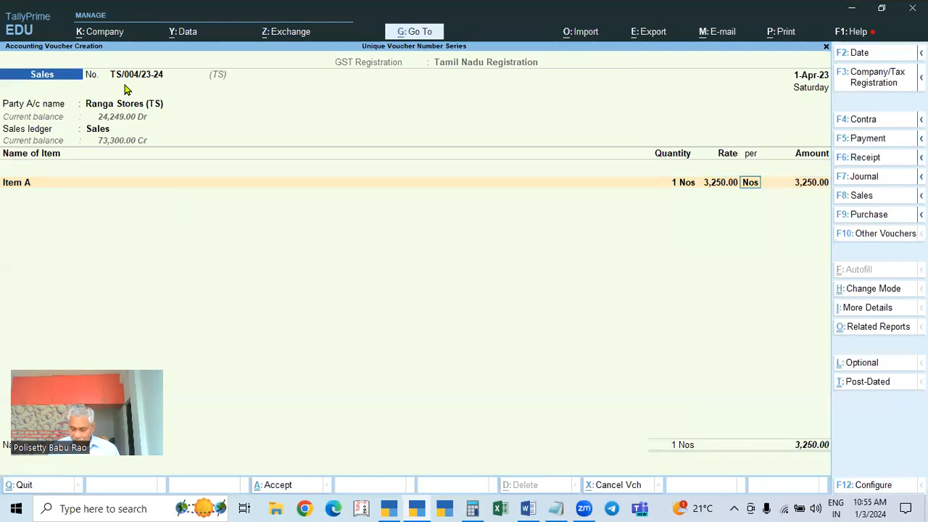
pyautogui.press('BackSpace')
pyautogui.write('3,500')
pyautogui.press('Return')
pyautogui.press('Return')
pyautogui.press('Return')
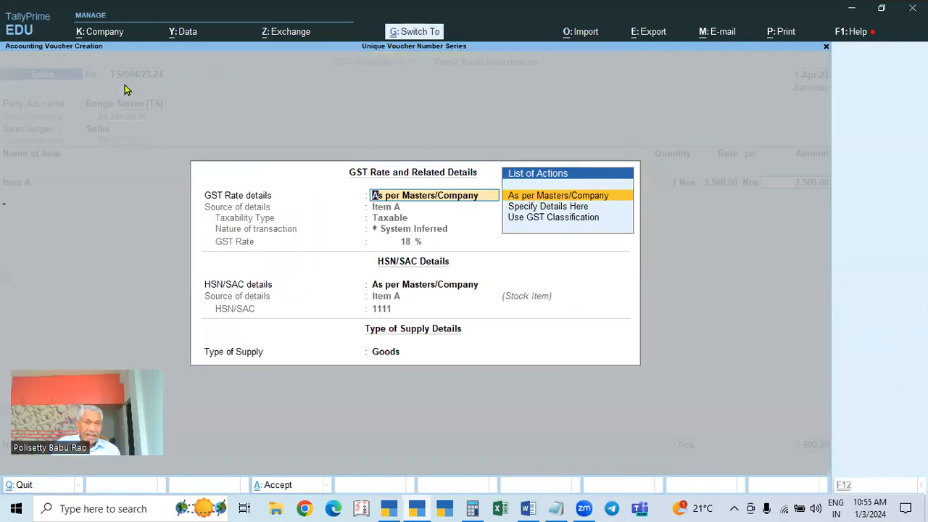
pyautogui.press('Return')
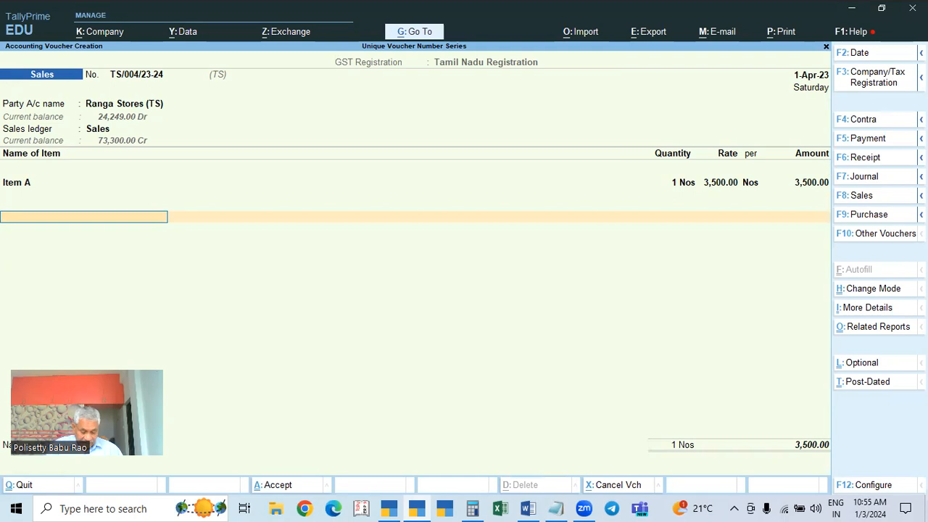
# Add the IGST ledger below Item A and try to save the voucher under the Tamil Nadu Registration.
pyautogui.write('IGST')
pyautogui.press('Return')
pyautogui.press('Return')
pyautogui.press('Return')
pyautogui.press('Return')
pyautogui.press('Return')
pyautogui.press('Return')
pyautogui.press('Return')
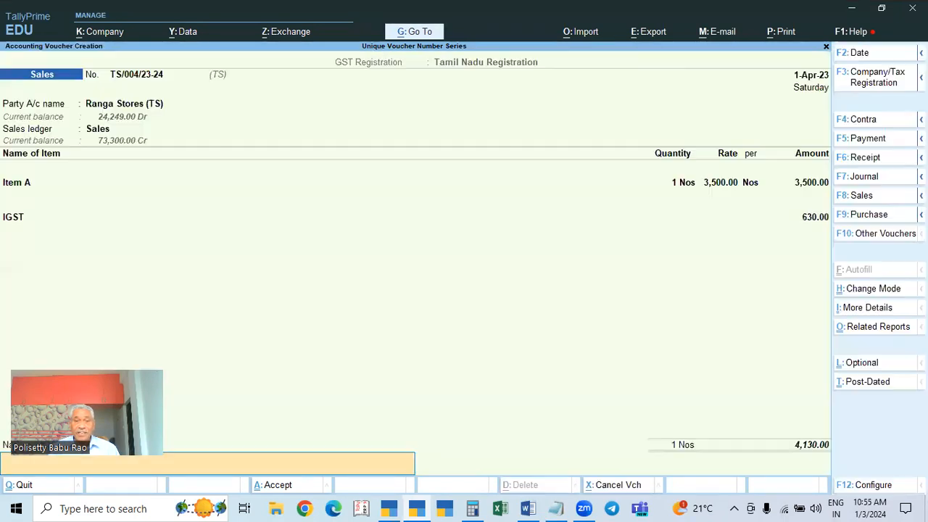
pyautogui.press('Return')
pyautogui.press('Return')
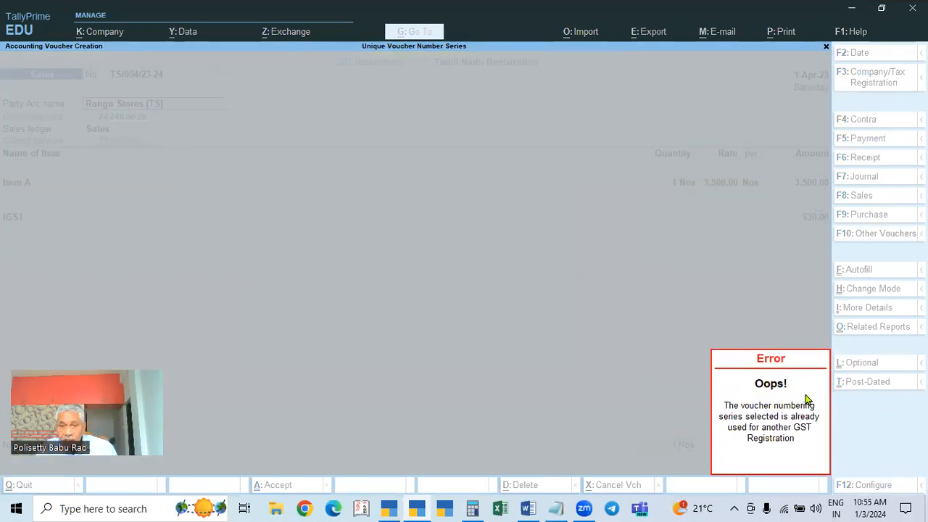
pyautogui.press('Escape')
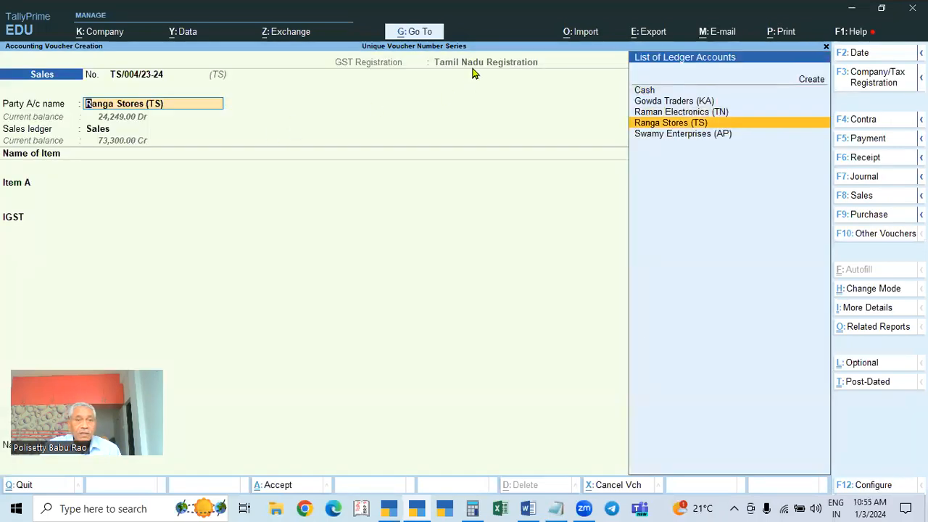
# Reselect the Tamil Nadu Registration for the voucher, and quit the voucher without saving.
pyautogui.click(888, 78)
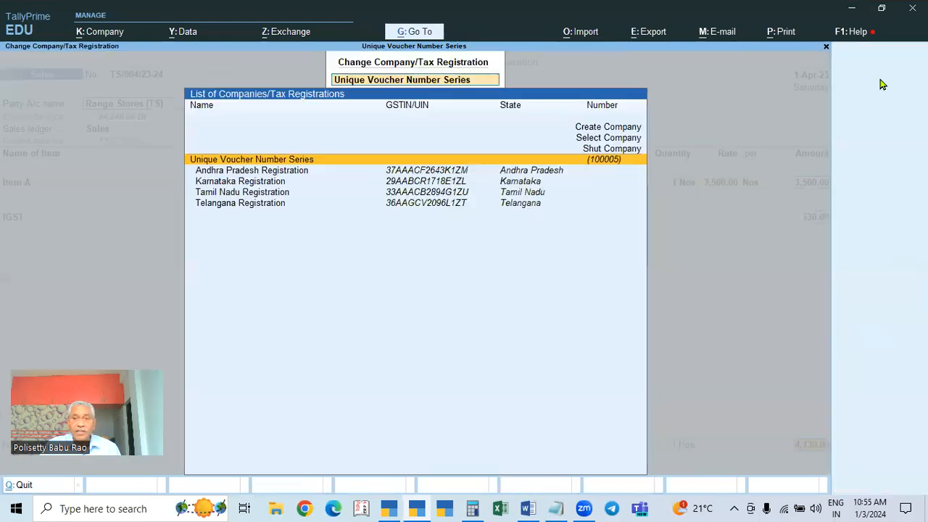
pyautogui.click(527, 192)
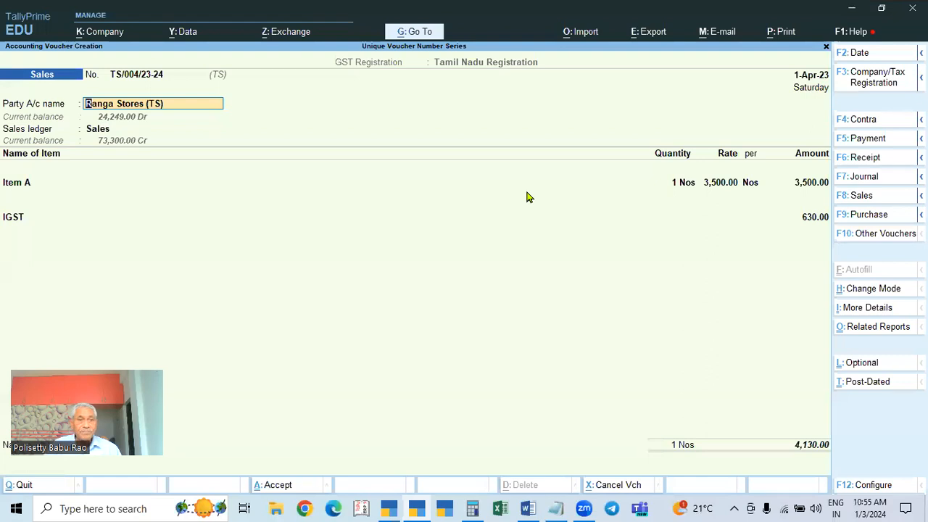
pyautogui.press('BackSpace')
pyautogui.press('Escape')
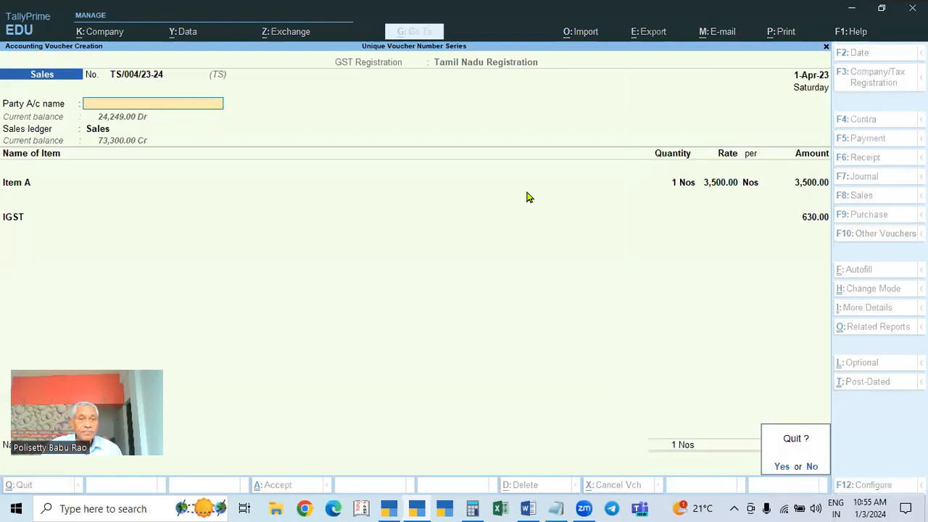
pyautogui.press('y')
# Open a new Sales voucher under the Telangana Registration and assign it the unused TS series number TS/004/23-24.
pyautogui.press('Down')
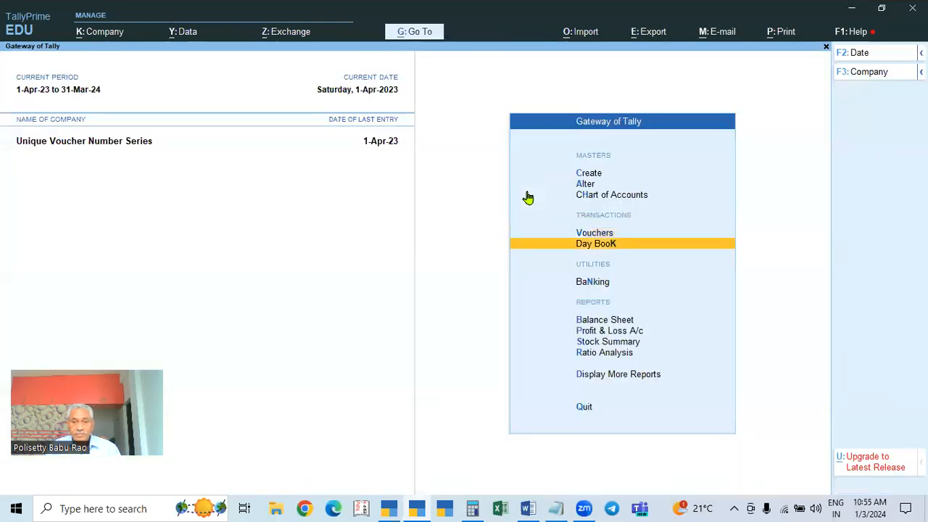
pyautogui.press('Up')
pyautogui.press('Return')
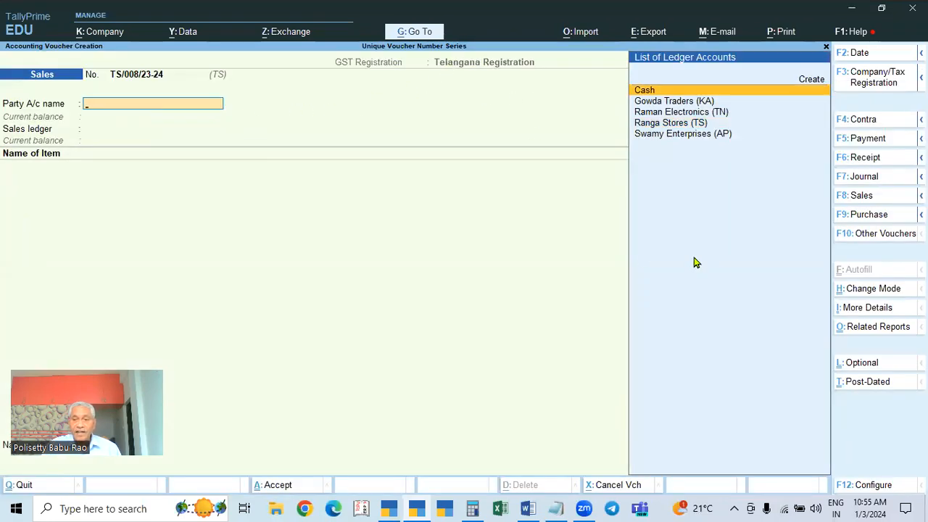
pyautogui.click(859, 313)
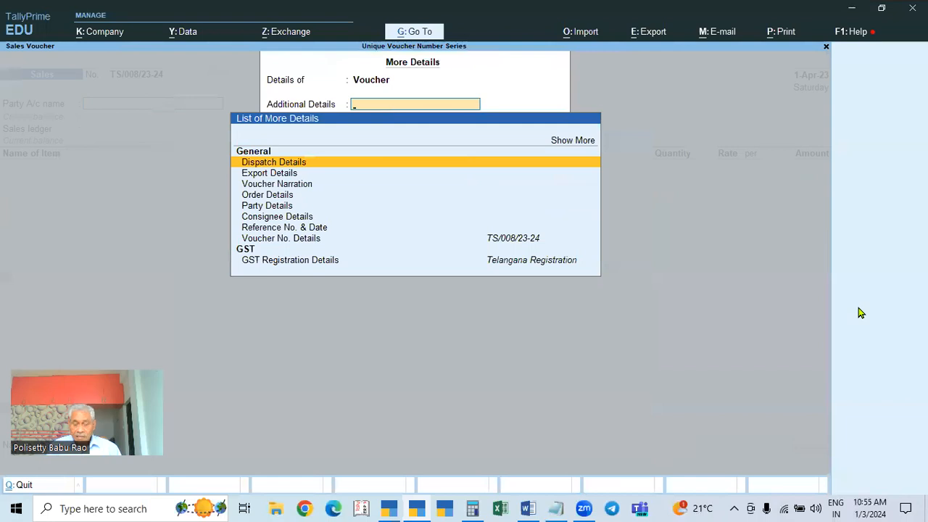
pyautogui.press('Down')
pyautogui.press('Down')
pyautogui.press('Down')
pyautogui.press('Down')
pyautogui.press('Down')
pyautogui.press('Down')
pyautogui.press('Down')
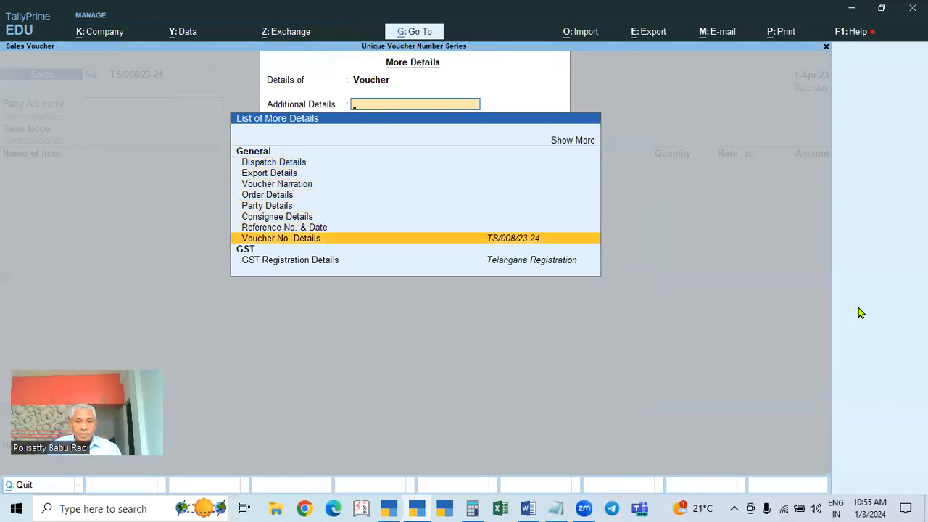
pyautogui.press('Return')
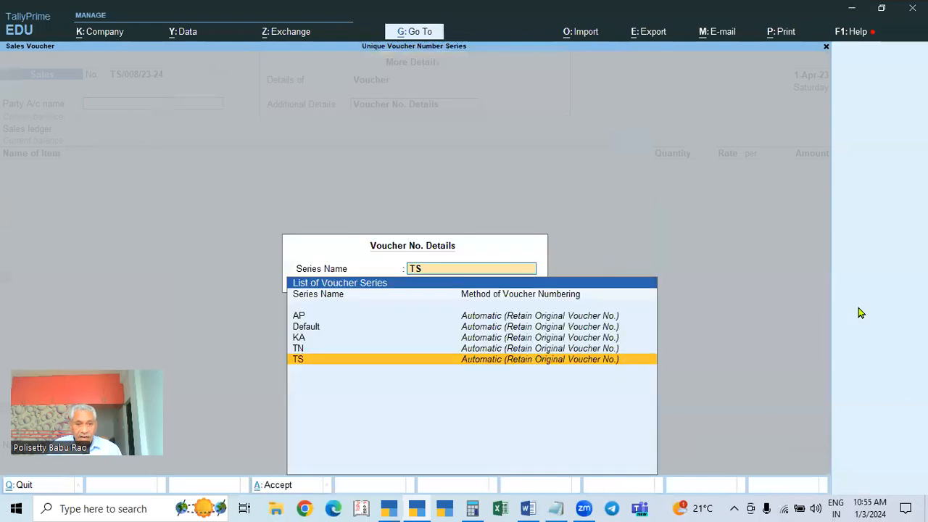
pyautogui.press('Return')
pyautogui.press('Up')
pyautogui.press('Return')
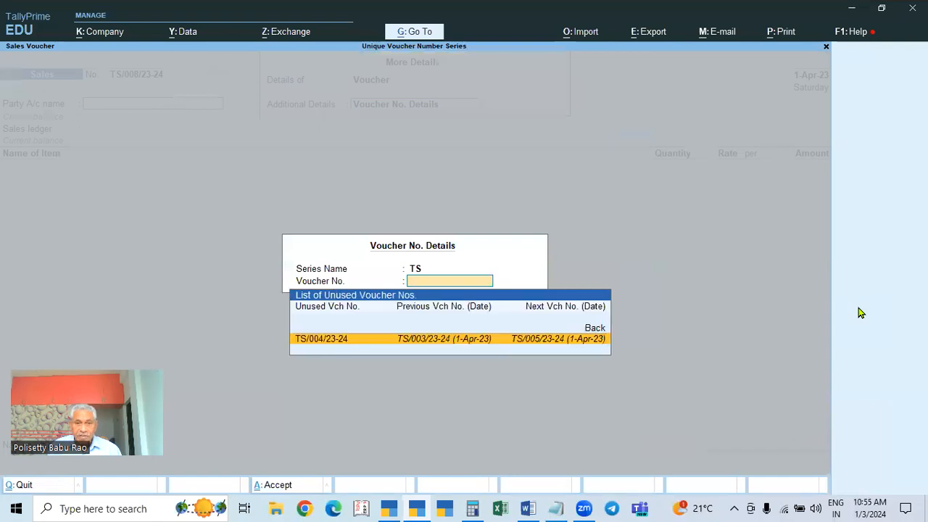
pyautogui.press('Return')
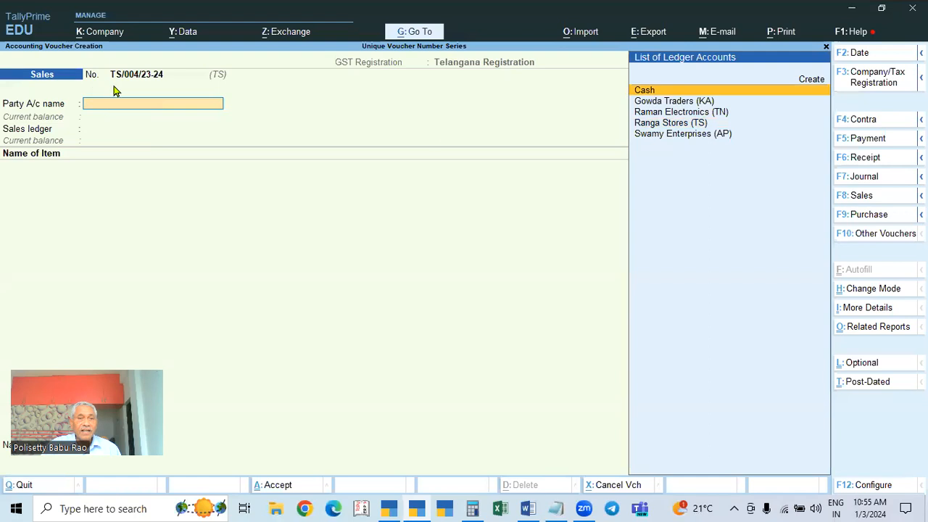
# Set Ranga Stores (TS) as the party account with its default details and Sales as the sales ledger.
pyautogui.click(673, 123)
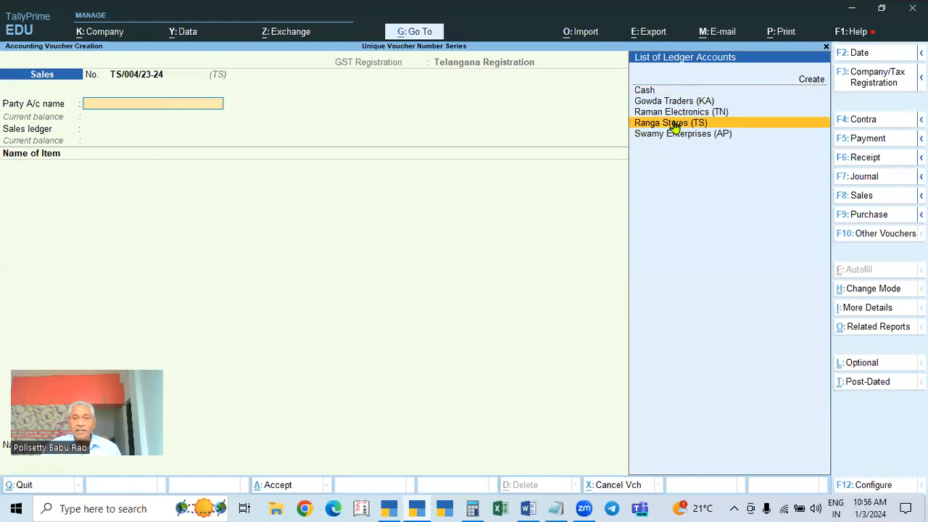
pyautogui.hotkey('ctrl', 'a')
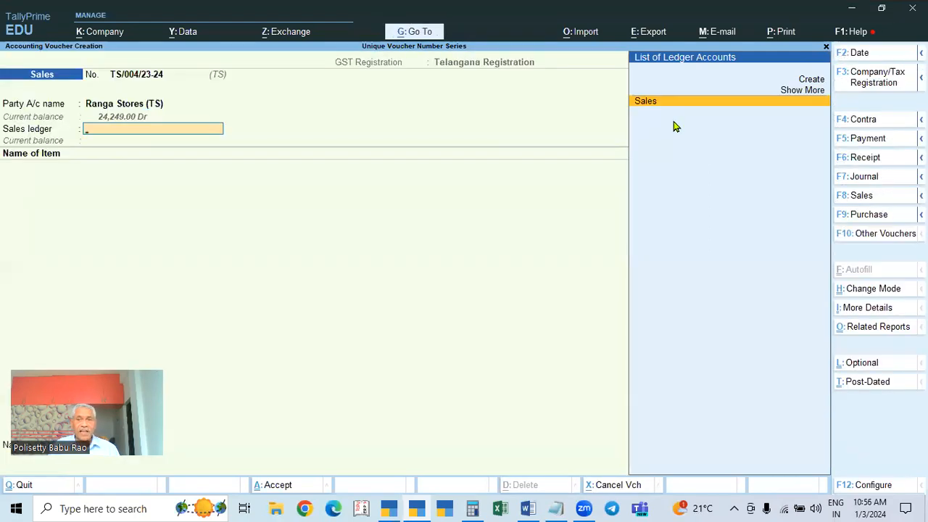
pyautogui.press('Return')
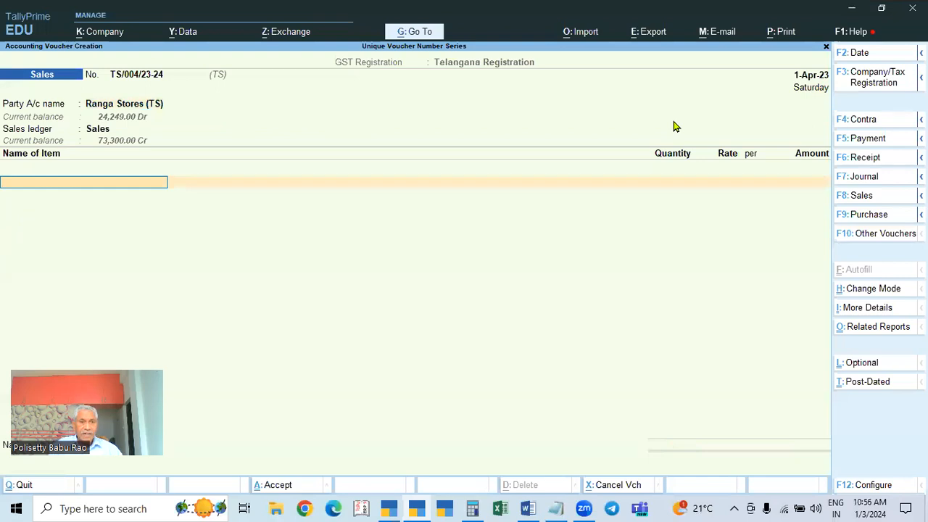
# Enter 1 Nos of Item A at a rate of 3,500, keeping the GST and HSN/SAC details as per Masters/Company.
pyautogui.press('Return')
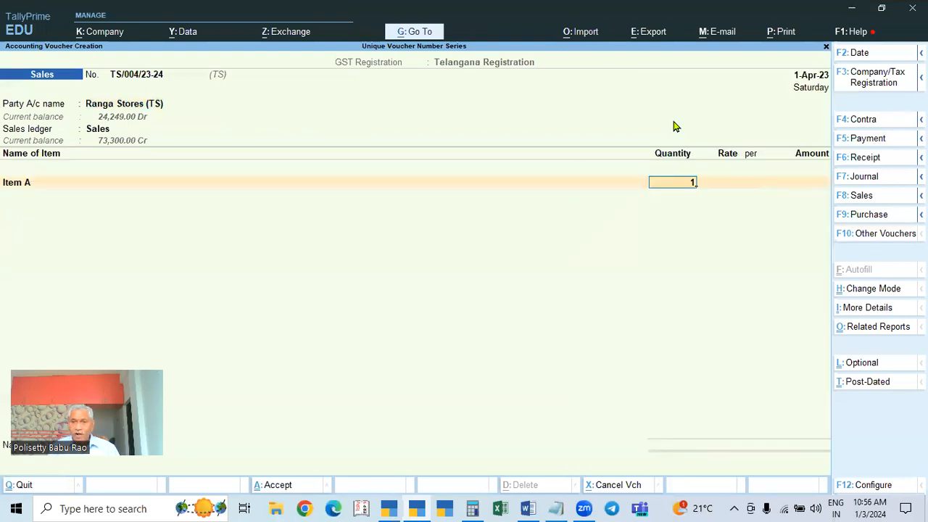
pyautogui.press('Return')
pyautogui.press('Return')
pyautogui.write('3500')
pyautogui.press('Return')
pyautogui.press('Return')
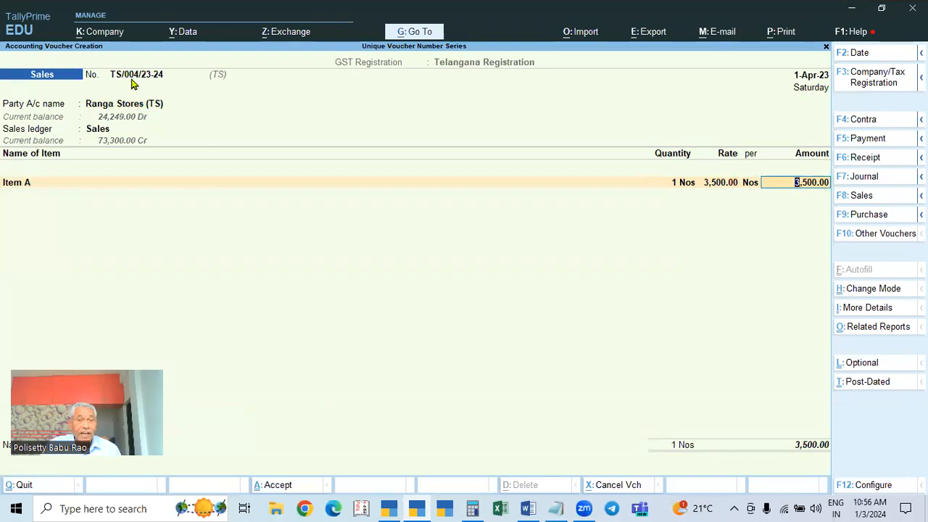
pyautogui.press('Return')
pyautogui.press('Return')
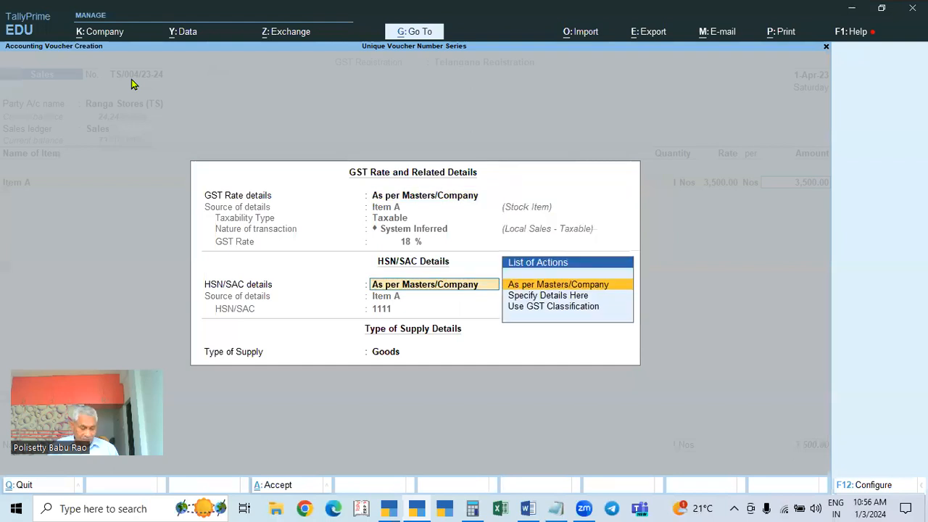
pyautogui.press('Return')
# Add the CGST and SGST tax ledgers to the voucher, save it and return to the Gateway of Tally.
pyautogui.write('CGST')
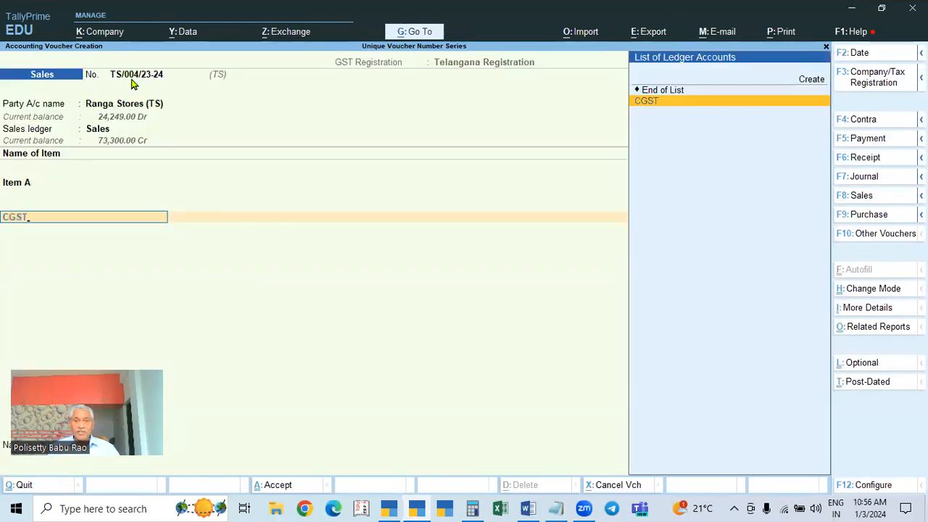
pyautogui.press('Return')
pyautogui.press('Return')
pyautogui.press('Return')
pyautogui.press('Return')
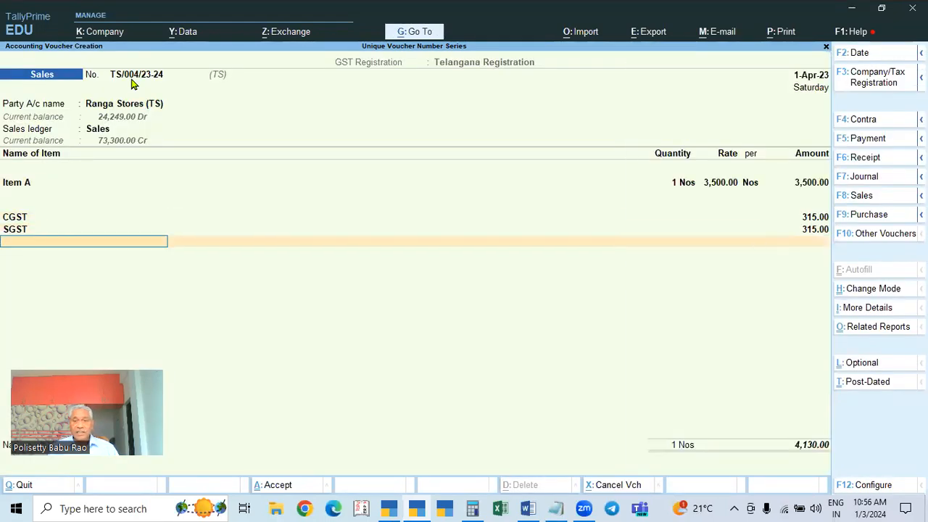
pyautogui.press('Return')
pyautogui.press('Return')
pyautogui.press('Return')
pyautogui.press('Return')
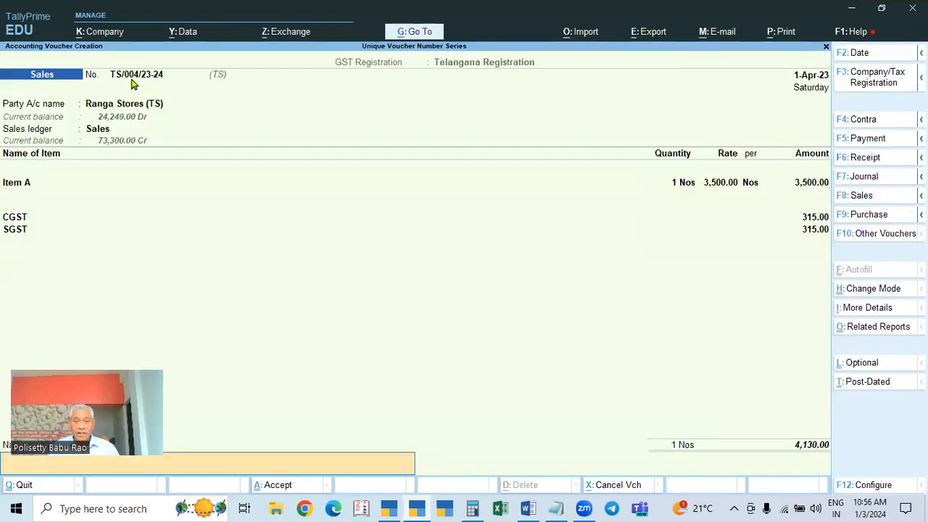
pyautogui.press('Return')
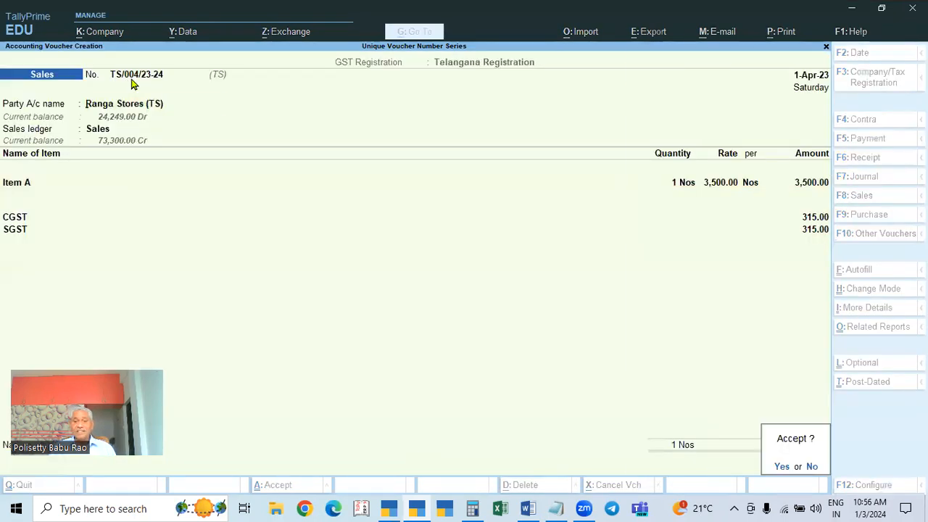
pyautogui.press('Return')
pyautogui.press('Escape')
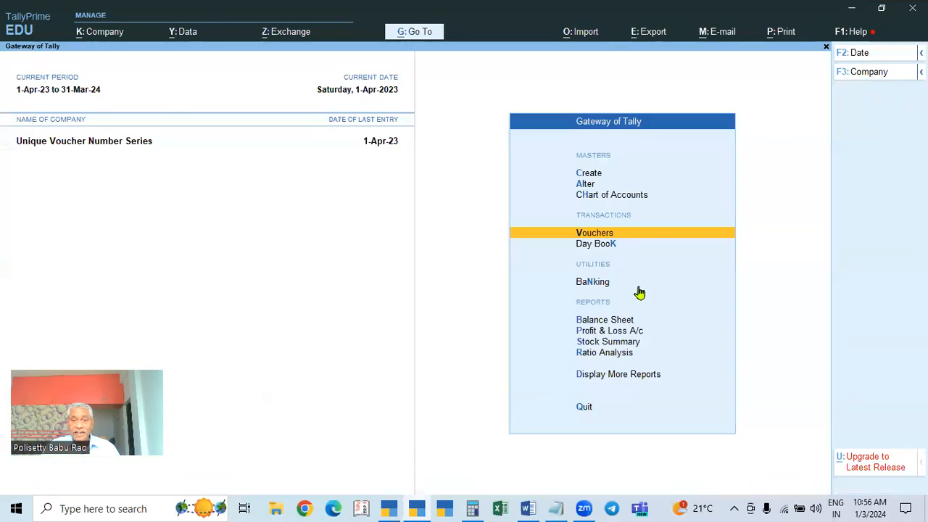
pyautogui.press('Return')
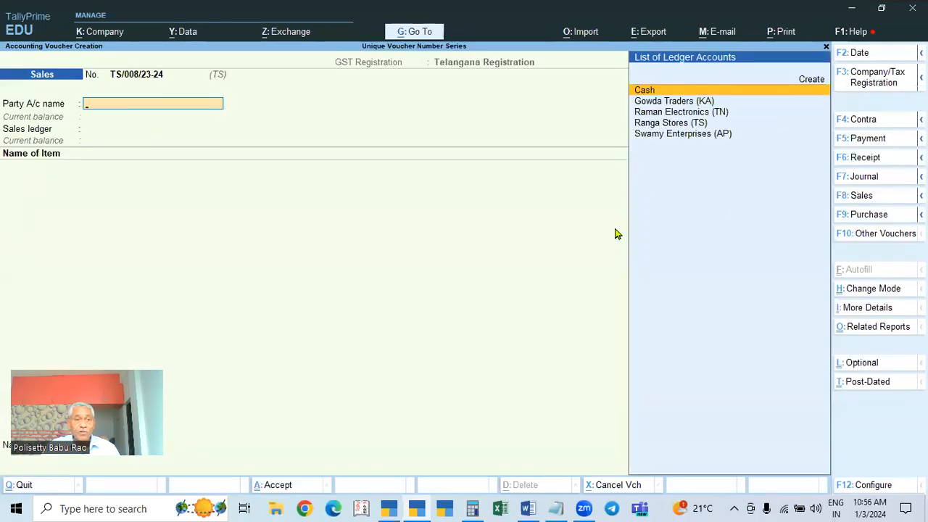
pyautogui.press('Escape')
pyautogui.press('Escape')
# Check the Day Book for the voucher numbers of the recorded Sales entries, including TS/004/23-24.
pyautogui.press('Down')
pyautogui.press('Down')
pyautogui.press('Down')
pyautogui.press('Down')
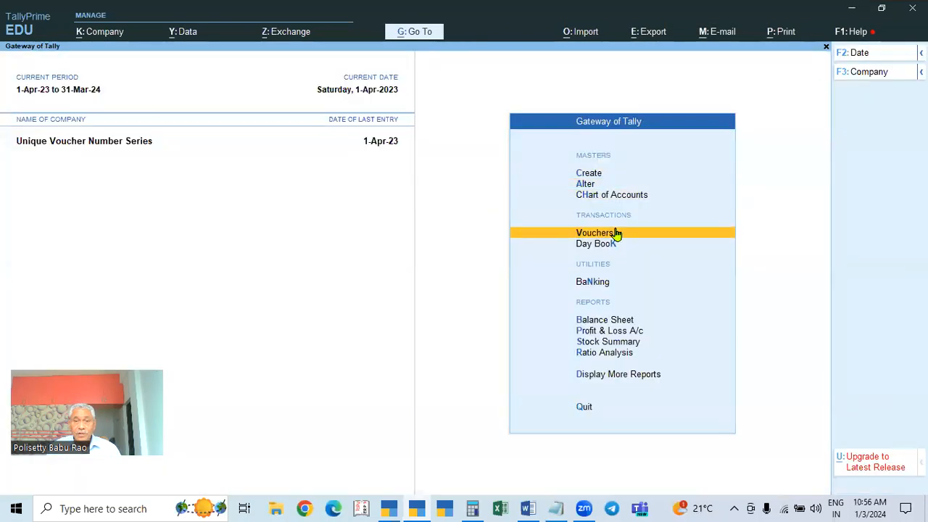
pyautogui.press('Up')
pyautogui.press('Return')
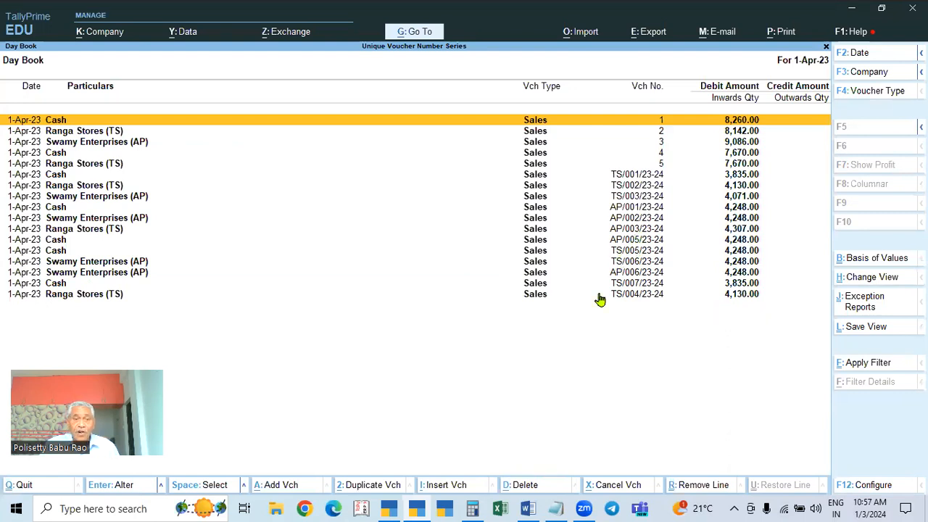
pyautogui.press('Escape')
# Open a new Sales voucher under the Telangana Registration and assign it the unused AP series number AP/004/23-24.
pyautogui.press('Up')
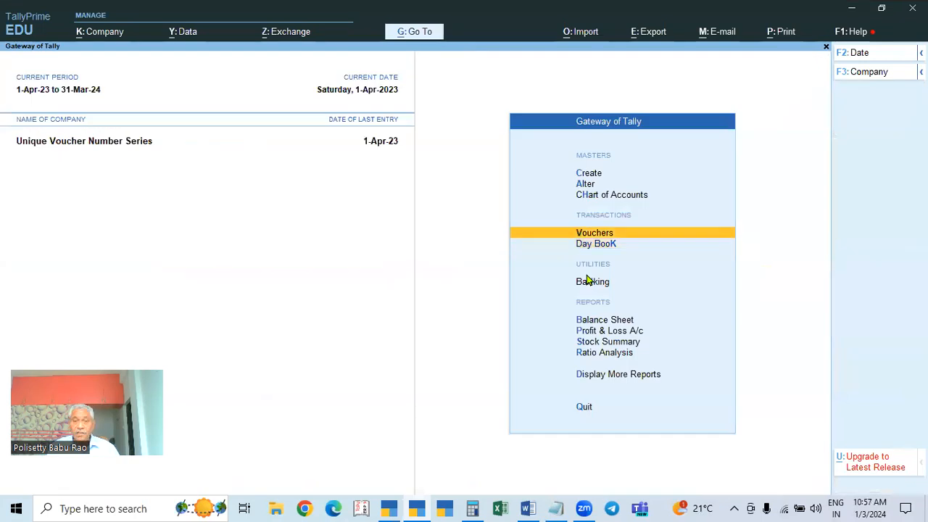
pyautogui.press('Return')
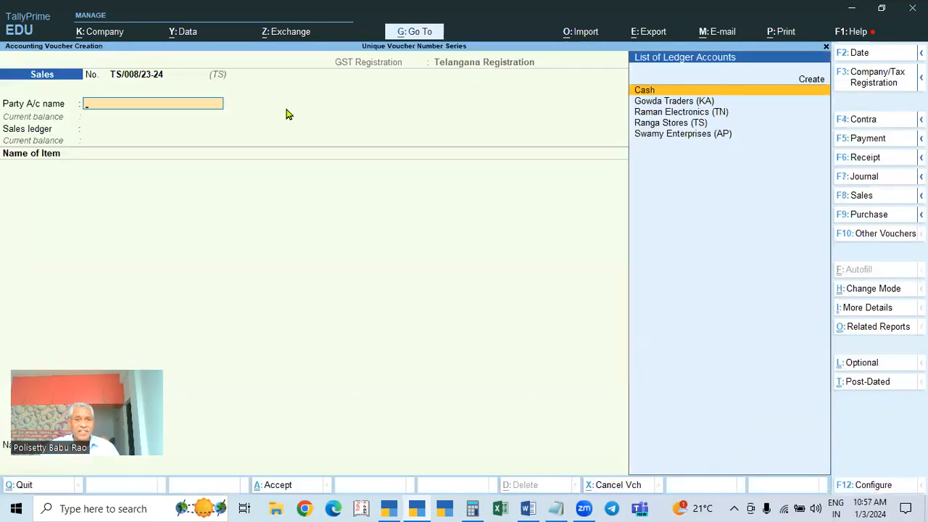
pyautogui.click(868, 308)
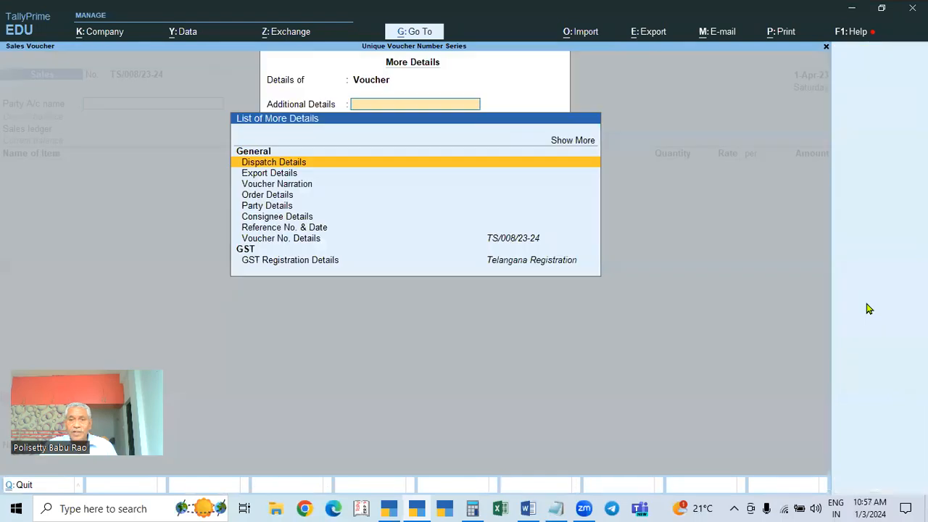
pyautogui.click(305, 241)
pyautogui.click(306, 240)
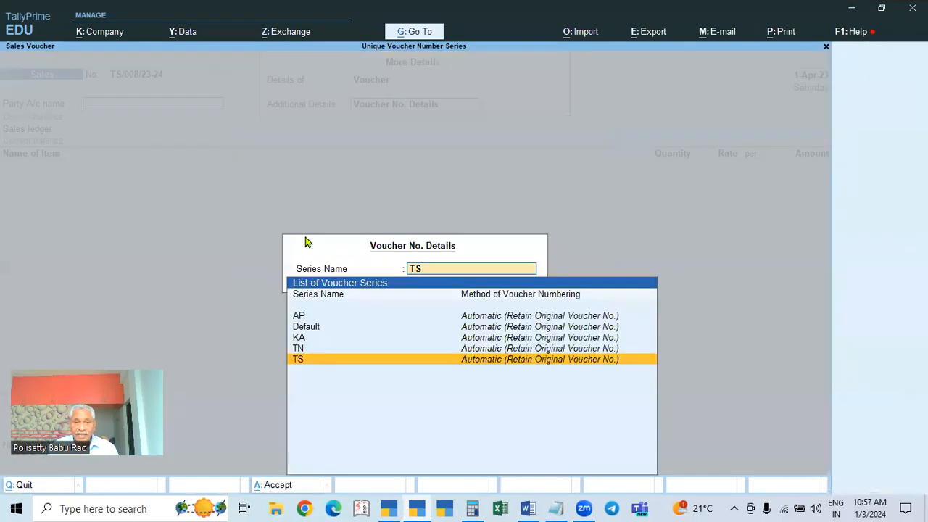
pyautogui.press('Up')
pyautogui.press('Up')
pyautogui.press('Up')
pyautogui.press('Up')
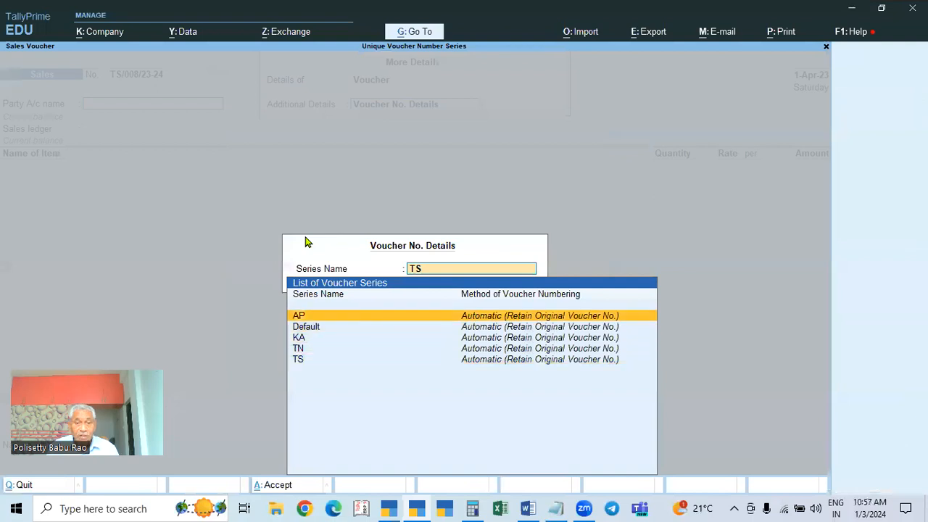
pyautogui.press('Return')
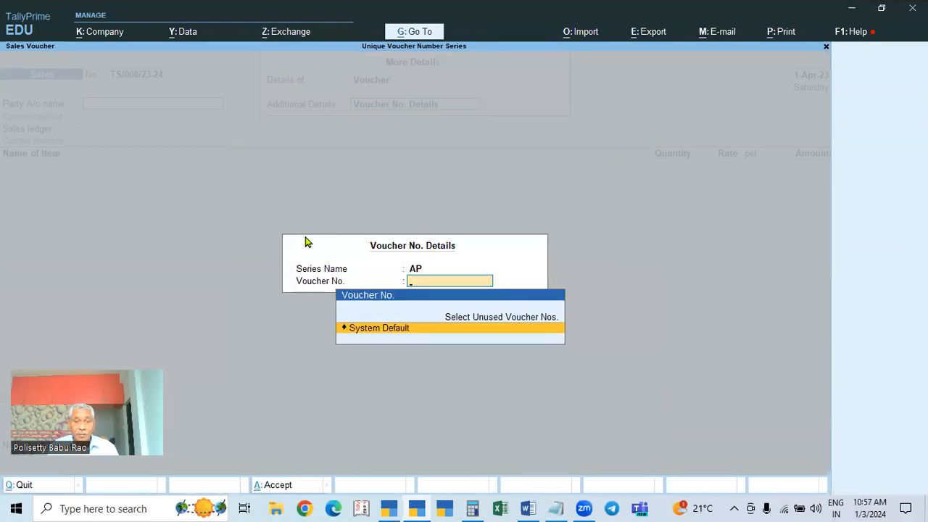
pyautogui.press('Up')
pyautogui.press('Return')
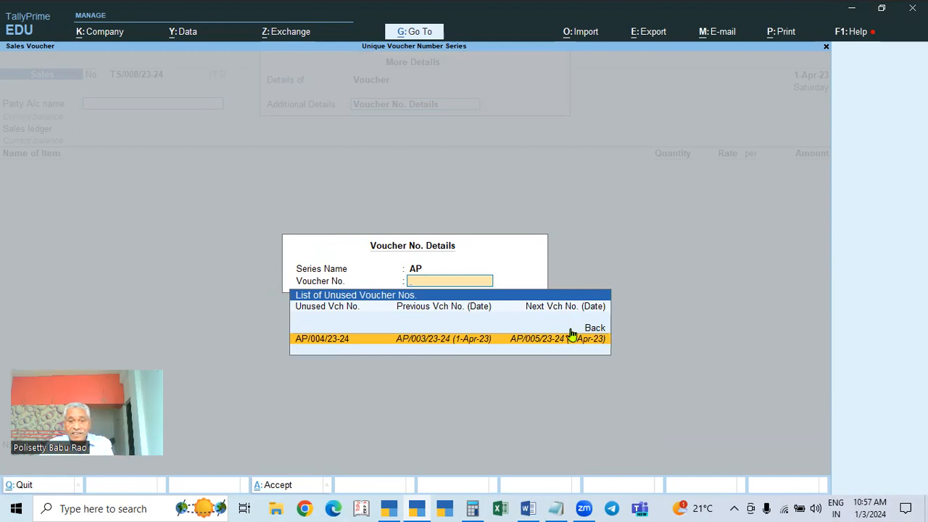
pyautogui.click(341, 346)
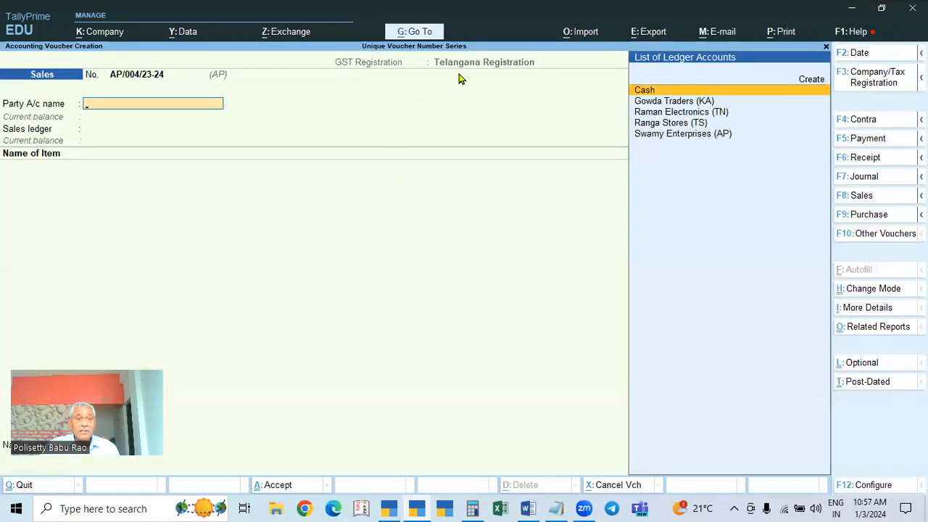
# Switch the voucher to the Andhra Pradesh Registration and reselect the unused AP series number AP/004/23-24.
pyautogui.click(873, 84)
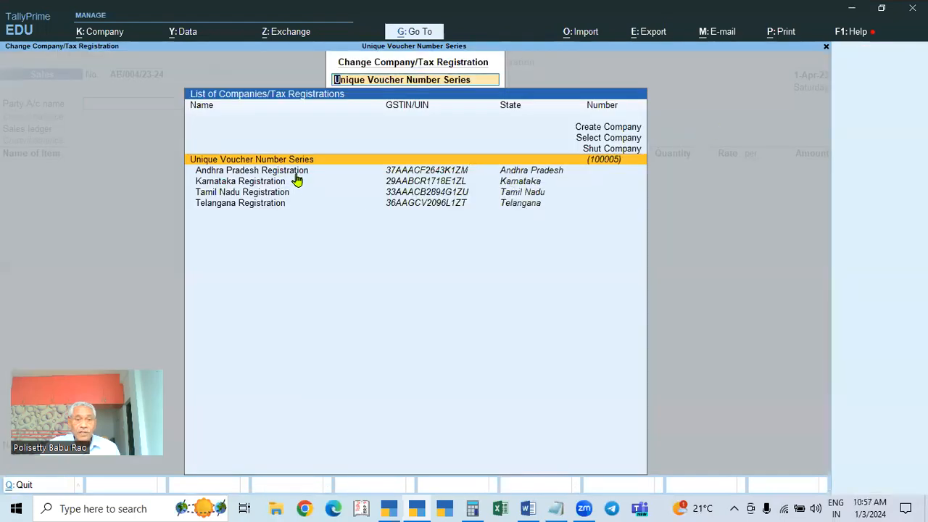
pyautogui.doubleClick(524, 174)
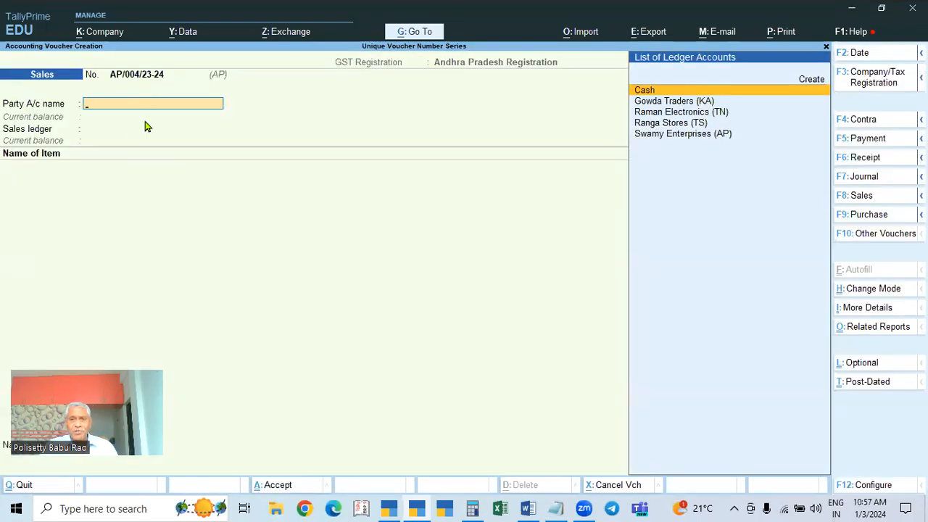
pyautogui.click(855, 307)
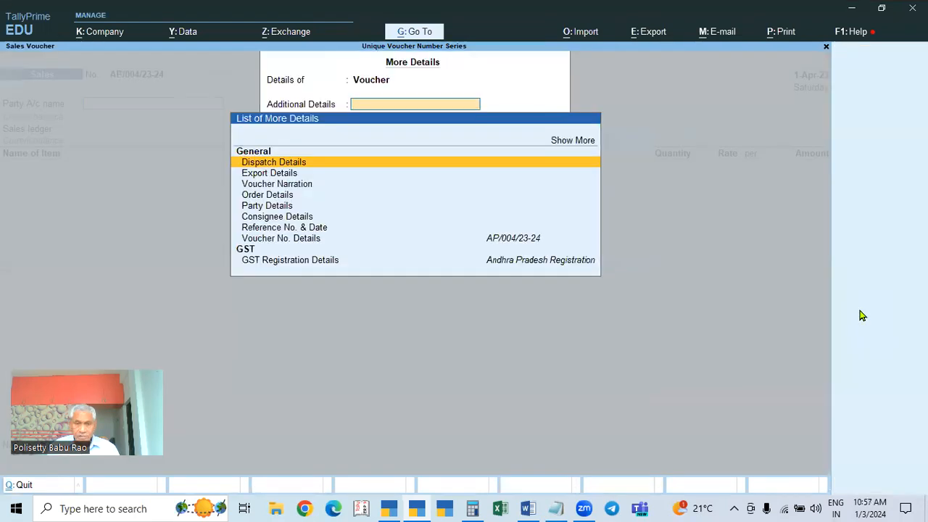
pyautogui.press('Down')
pyautogui.press('Down')
pyautogui.press('Down')
pyautogui.press('Down')
pyautogui.press('Down')
pyautogui.press('Down')
pyautogui.press('Down')
pyautogui.press('Return')
pyautogui.press('Down')
pyautogui.press('Up')
pyautogui.press('Return')
pyautogui.press('Up')
pyautogui.press('Return')
pyautogui.press('Return')
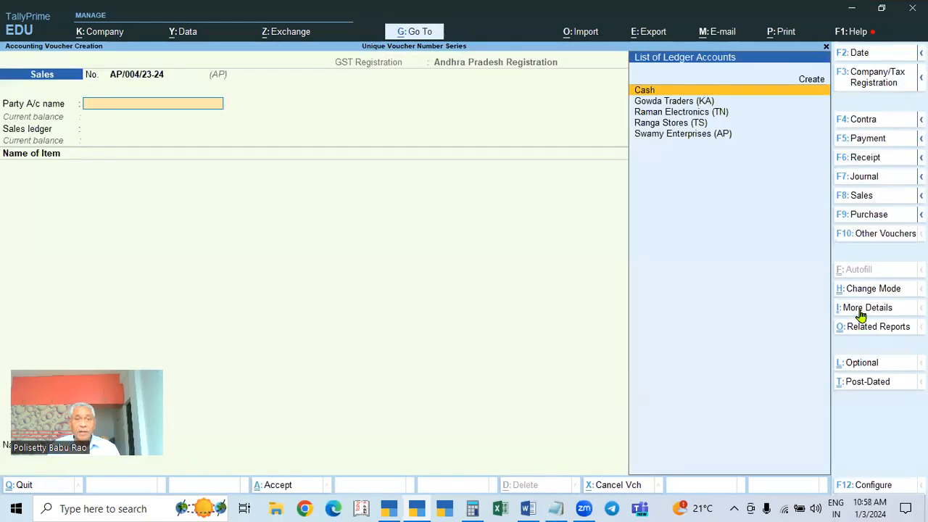
# Set Cash as the party account with its default details and Sales as the sales ledger.
pyautogui.press('Return')
pyautogui.hotkey('ctrl', 'a')
pyautogui.click(667, 108)
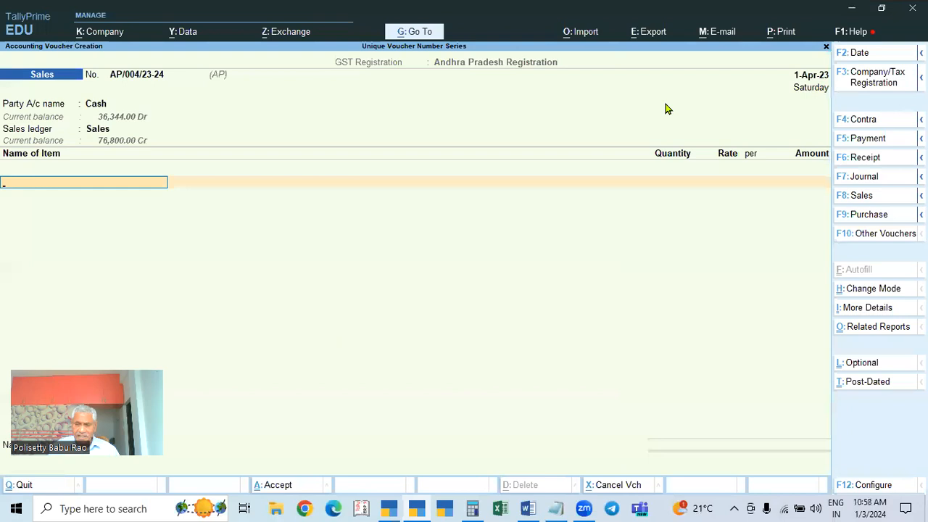
# Enter 1 Nos of Item A at a rate of 3,500 with its default GST details, and end the item list.
pyautogui.click(667, 108)
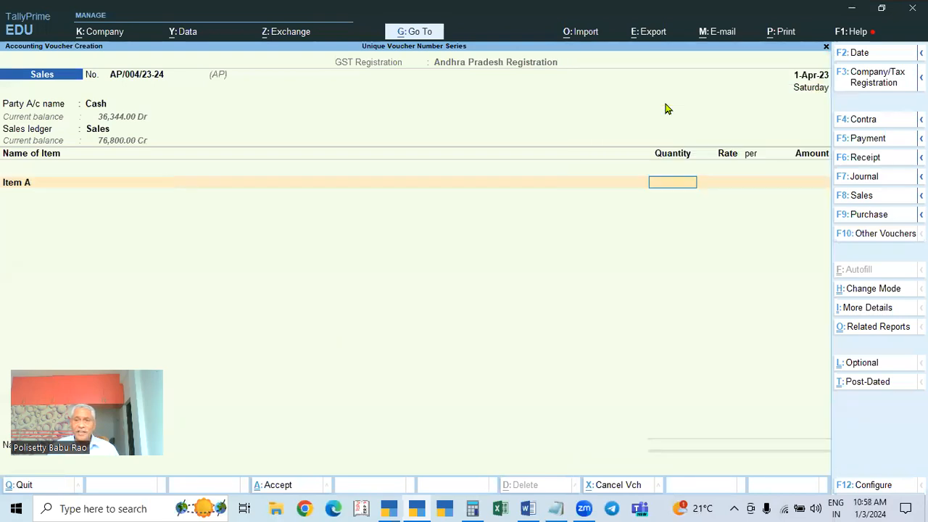
pyautogui.write('1')
pyautogui.press('Return')
pyautogui.press('Return')
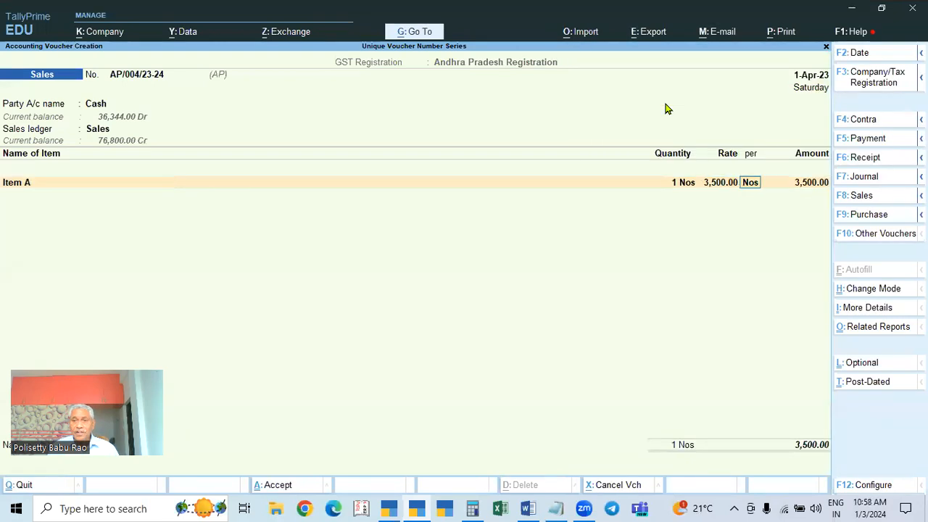
pyautogui.press('Return')
pyautogui.press('Return')
pyautogui.press('Return')
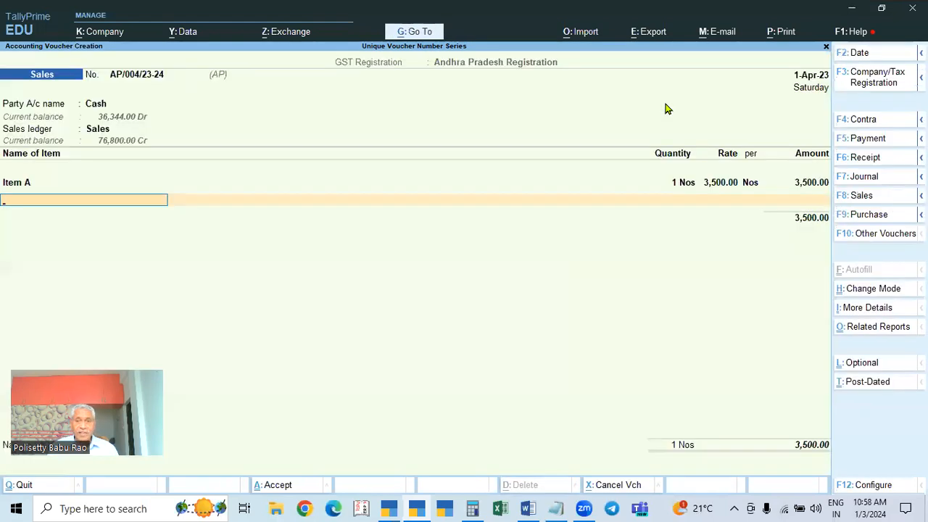
pyautogui.press('Return')
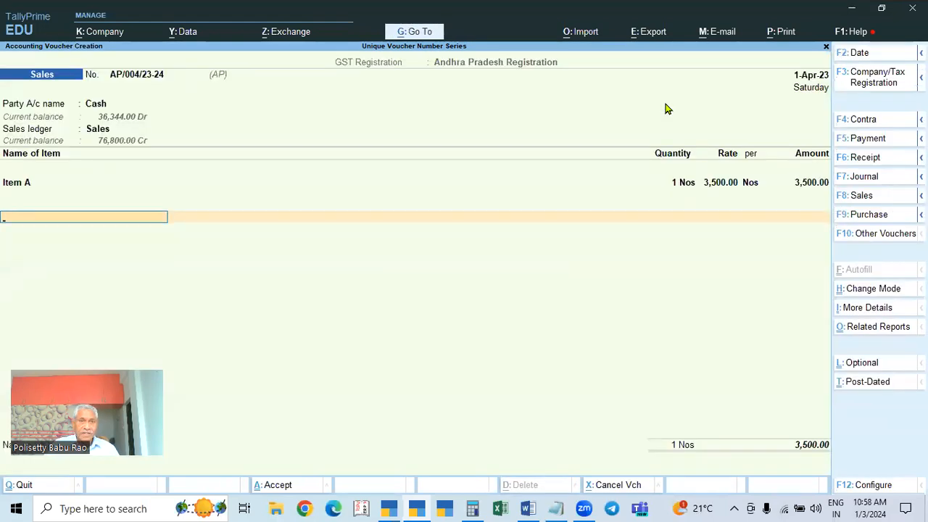
# Add the CGST and SGST ledgers to voucher AP/004/23-24 and save it.
pyautogui.write('CGST')
pyautogui.press('Return')
pyautogui.write('SGST')
pyautogui.press('Return')
pyautogui.press('Return')
pyautogui.press('Return')
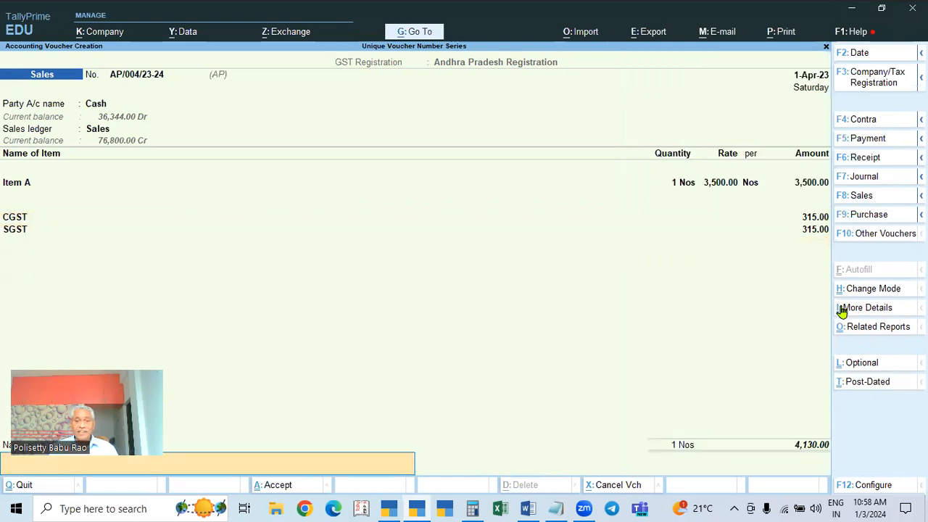
pyautogui.press('Return')
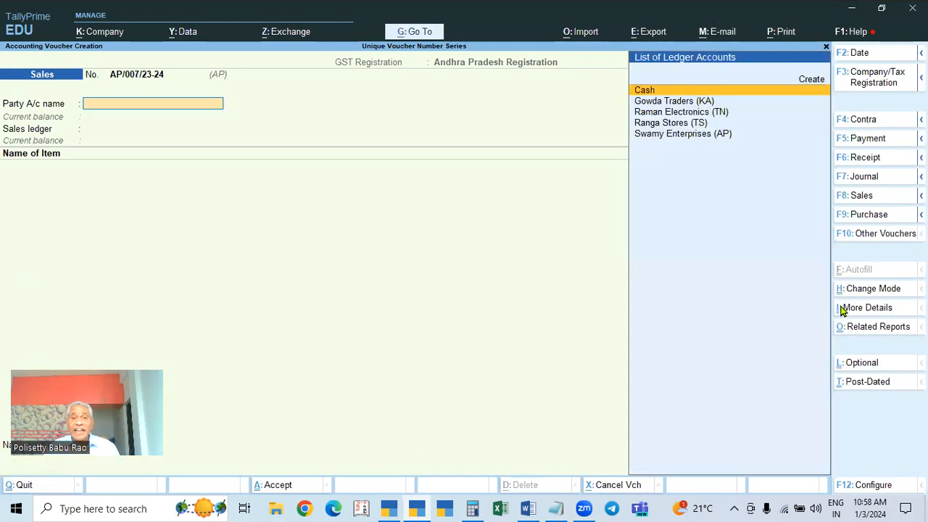
# Switch to the TALLY PRIME FULL SUBJECT document in Word and review the Part 5 topics on voucher numbering per registration.
pyautogui.press('Return')
pyautogui.write('``')
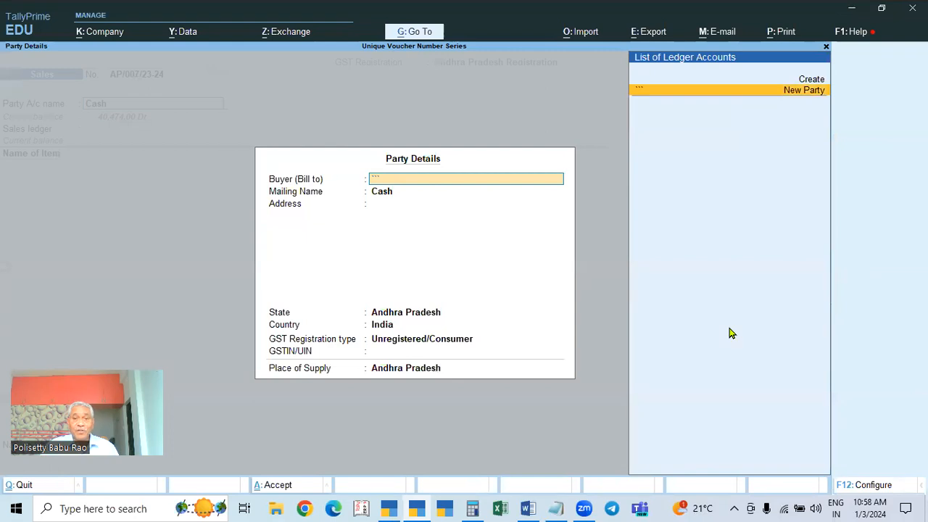
pyautogui.click(527, 508)
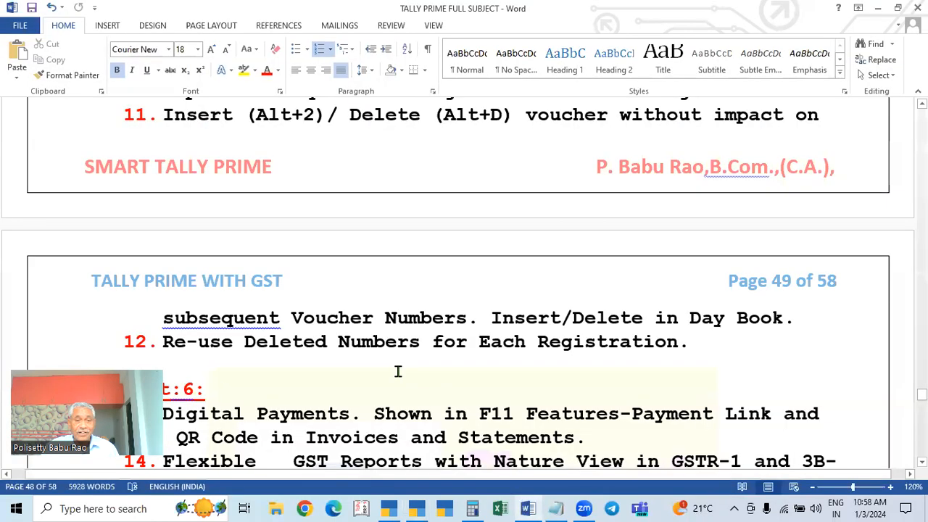
pyautogui.scroll(-2, 506, 333)
pyautogui.scroll(3, 507, 333)
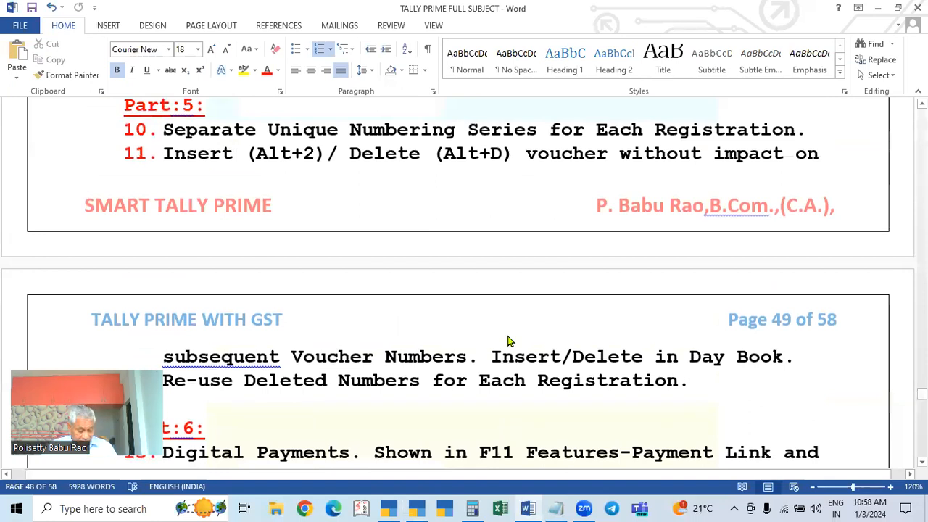
# Switch back to TallyPrime and quit the unfinished Sales voucher without saving, returning to the Gateway of Tally.
pyautogui.hotkey('alt', 'Tab')
pyautogui.press('Escape')
pyautogui.press('y')
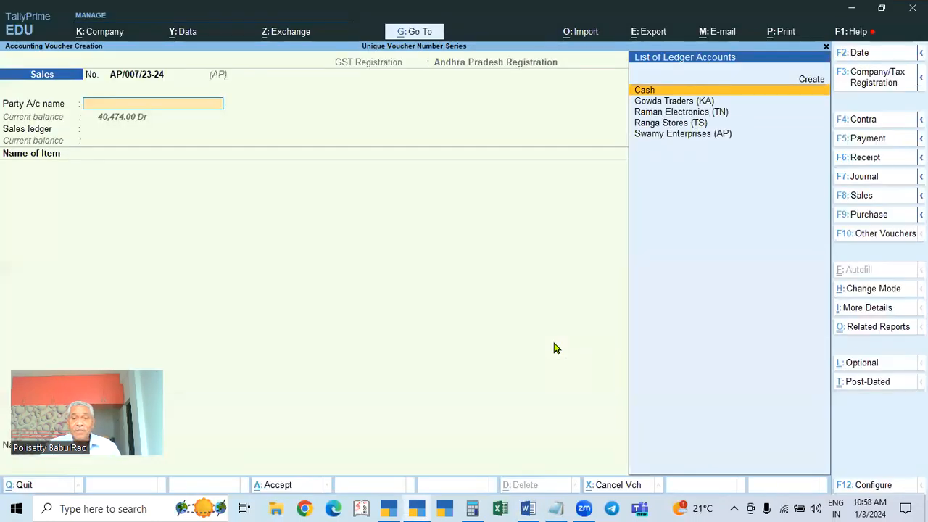
pyautogui.press('Escape')
pyautogui.press('Escape')
pyautogui.press('Escape')
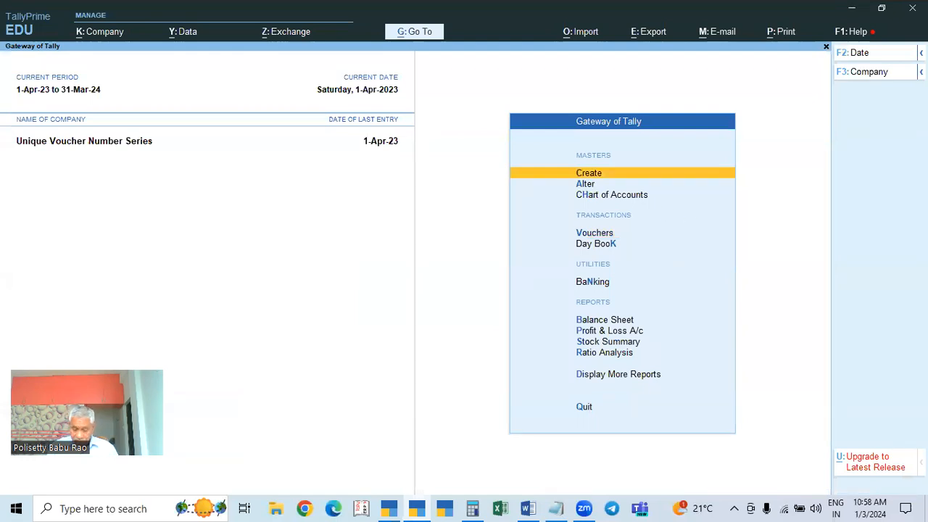
# Review the company's list of GST registrations through the GST setting in the company features, and accept the features unchanged.
pyautogui.press('F11')
pyautogui.click(647, 179)
pyautogui.press('Return')
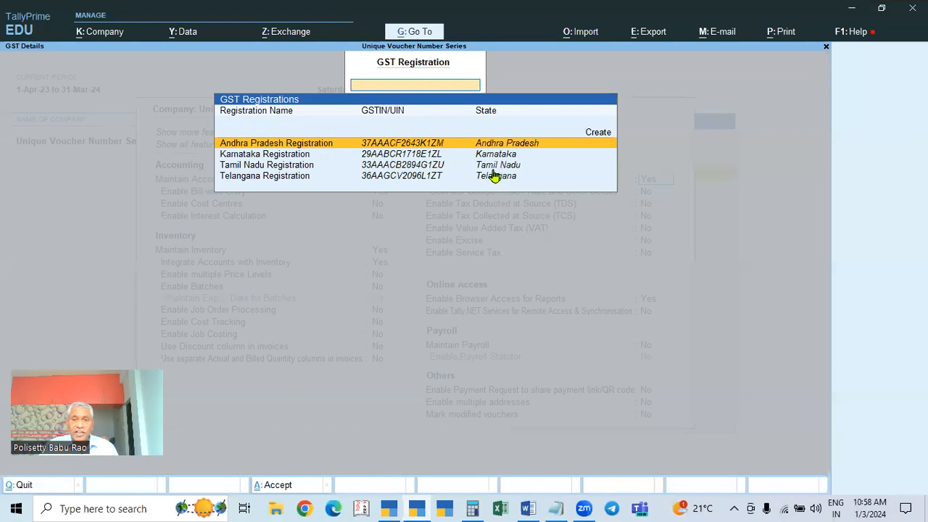
pyautogui.press('Escape')
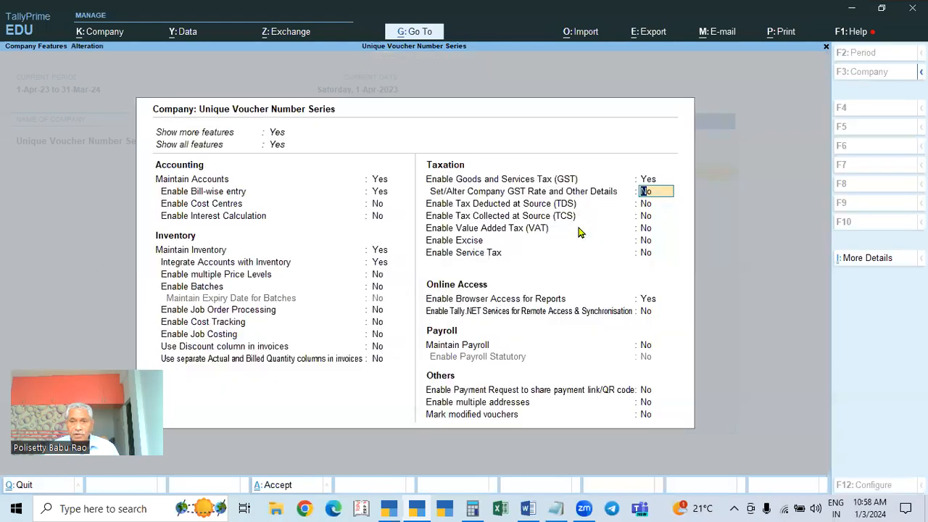
pyautogui.hotkey('ctrl', 'a')
# Review the Sales vouchers listed in the Day Book and return to the Gateway of Tally.
pyautogui.press('Down')
pyautogui.press('Down')
pyautogui.press('Down')
pyautogui.press('Down')
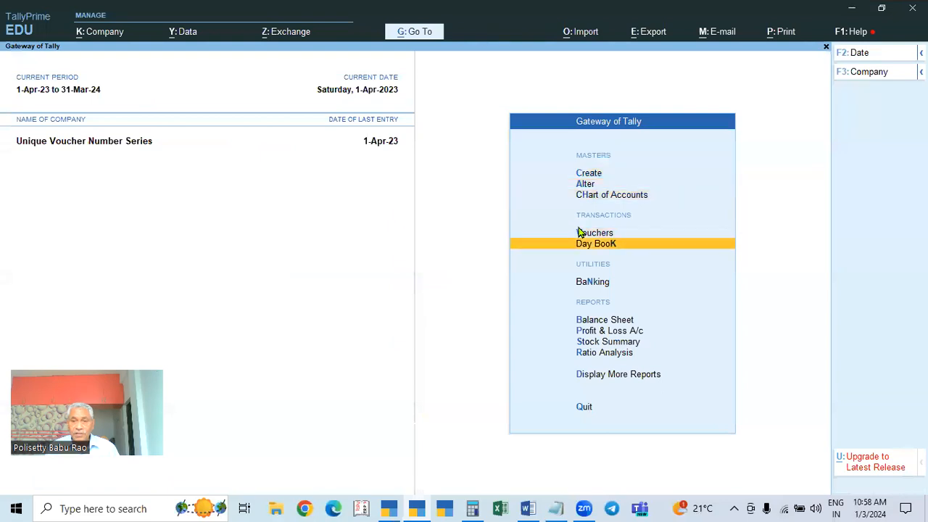
pyautogui.press('Return')
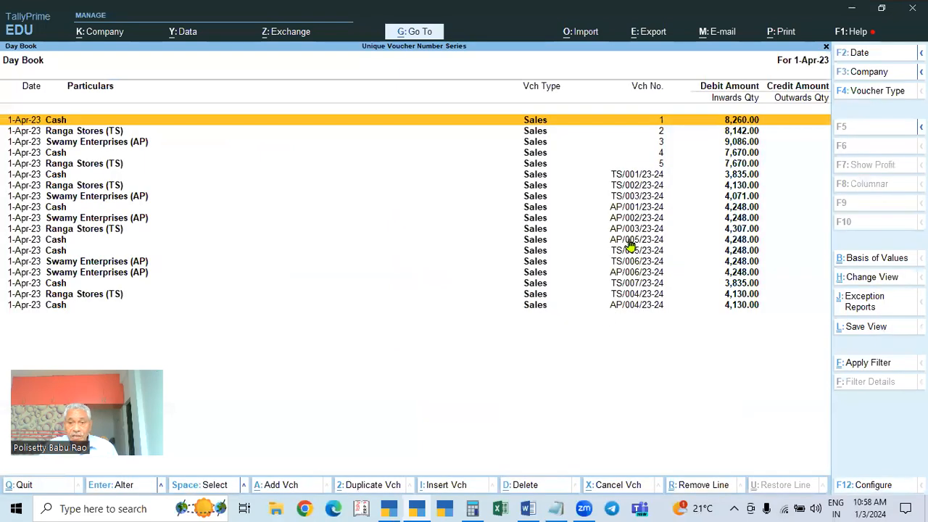
pyautogui.press('Escape')
pyautogui.press('Escape')
pyautogui.press('n')
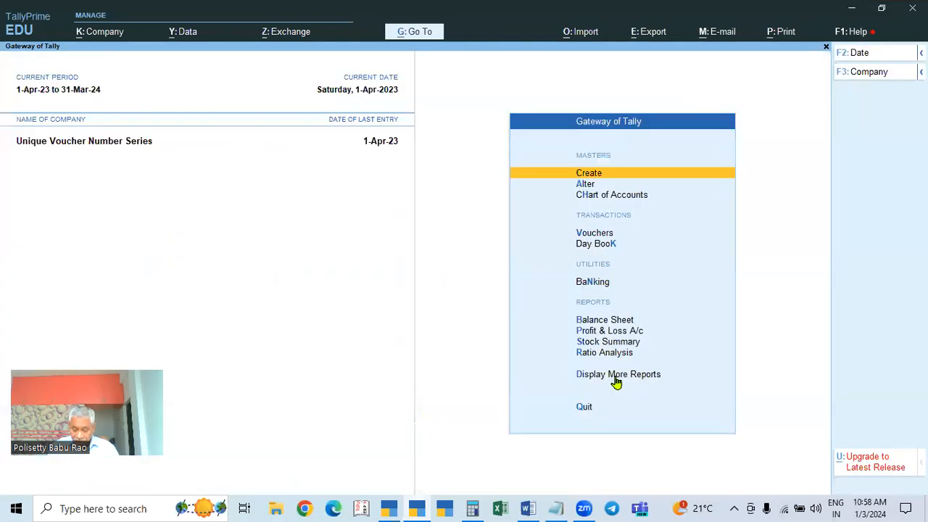
# Open the GST details of the Karnataka Registration through the GST setting in the company features.
pyautogui.press('F11')
pyautogui.click(653, 181)
pyautogui.press('Return')
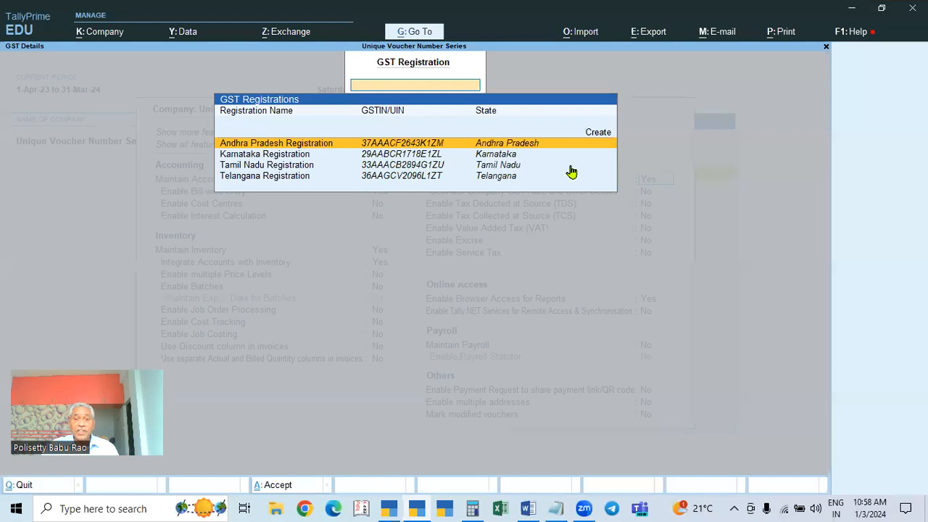
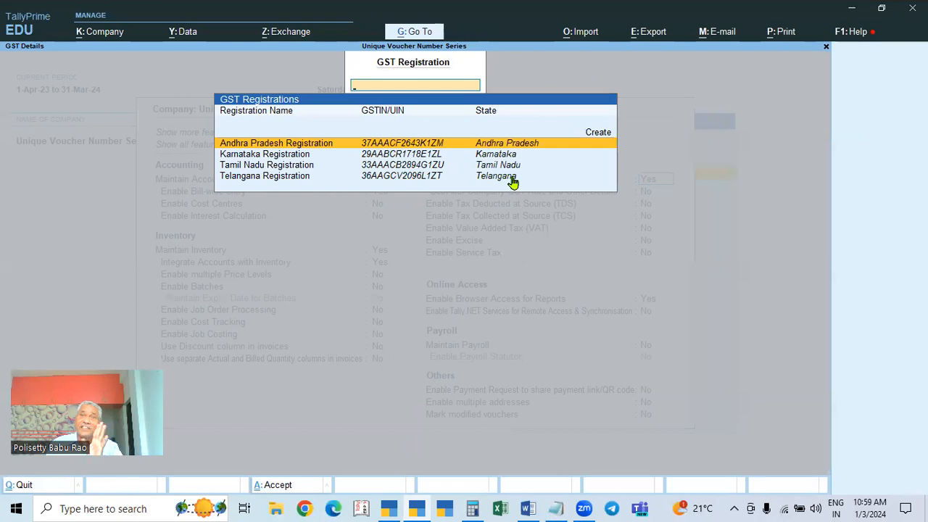
pyautogui.press('Down')
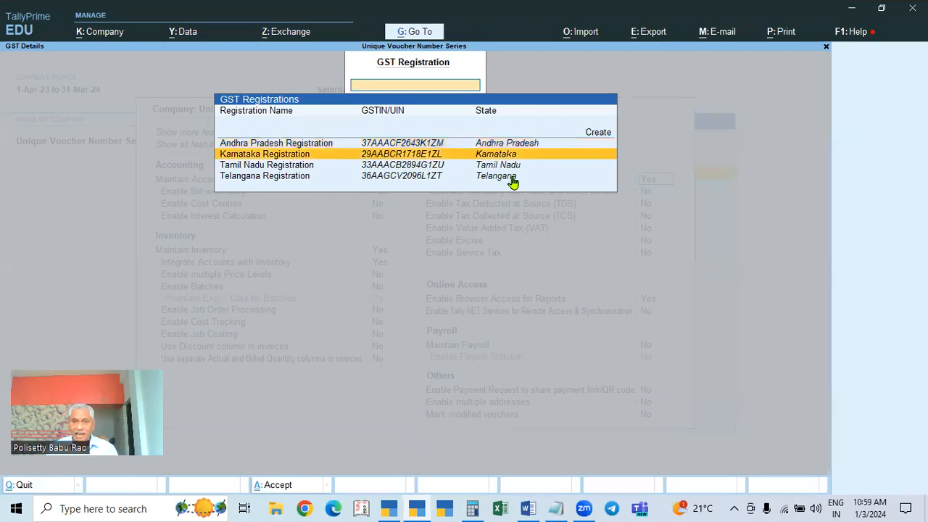
pyautogui.press('Return')
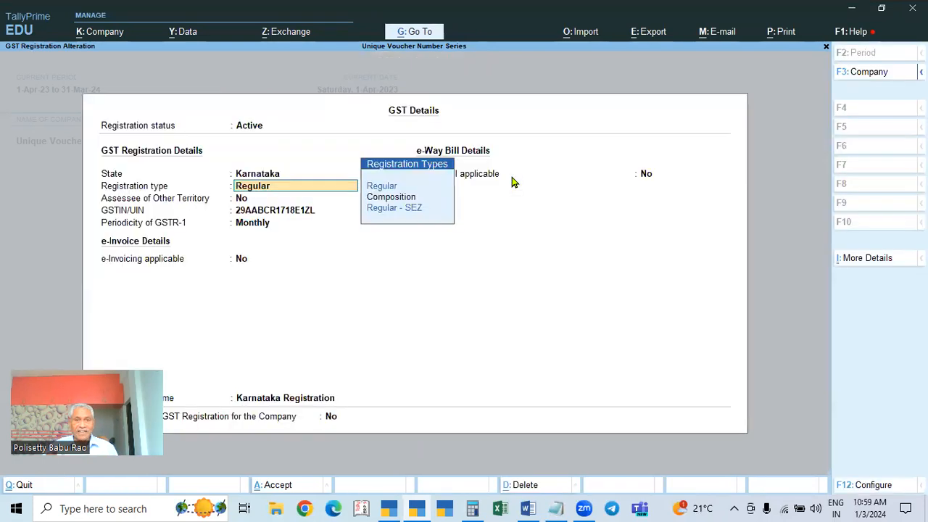
# Set the Karnataka Registration's status to Inactive with a new effective date of 2.4 and save it.
pyautogui.click(255, 130)
pyautogui.press('Down')
pyautogui.press('Return')
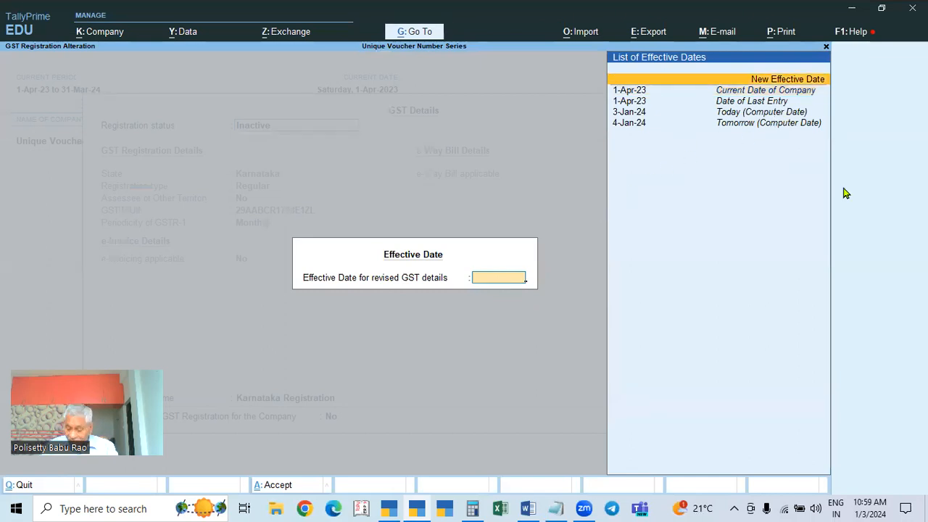
pyautogui.press('Return')
pyautogui.write('2.4')
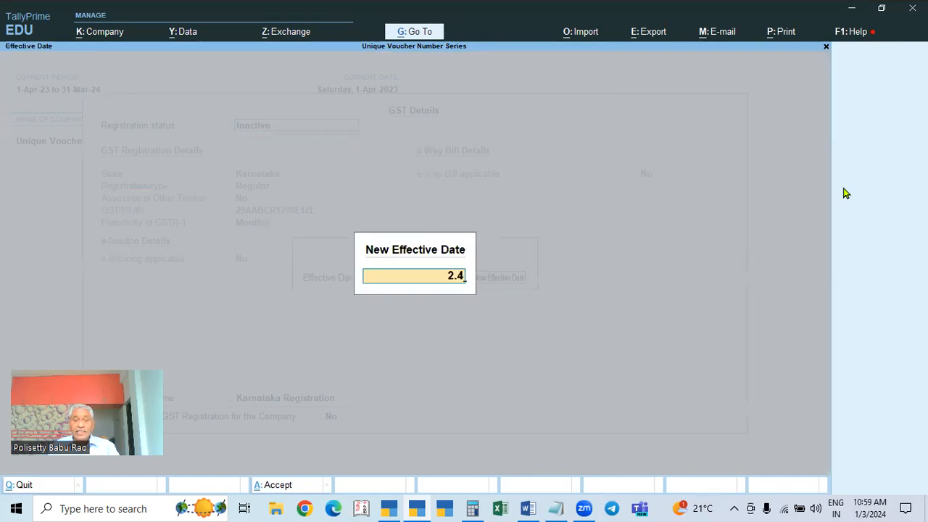
pyautogui.press('Return')
pyautogui.press('Return')
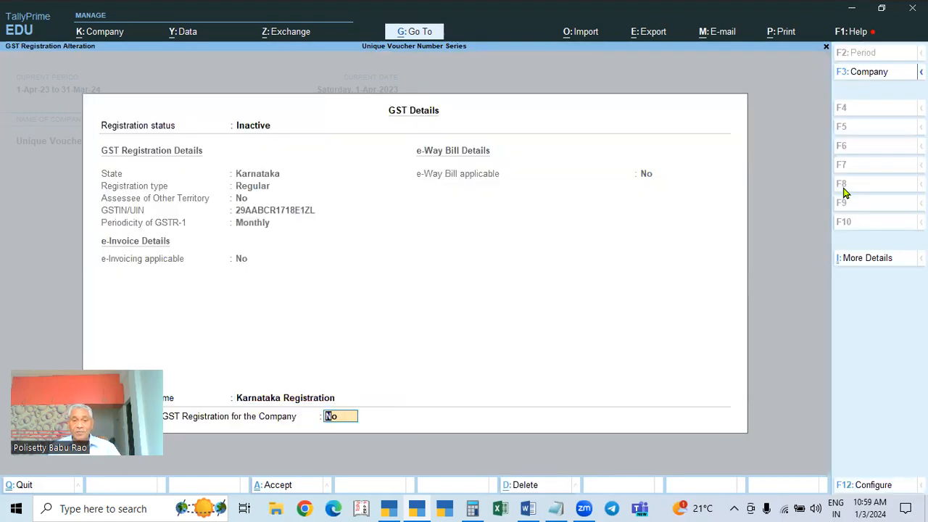
pyautogui.press('Return')
pyautogui.press('y')
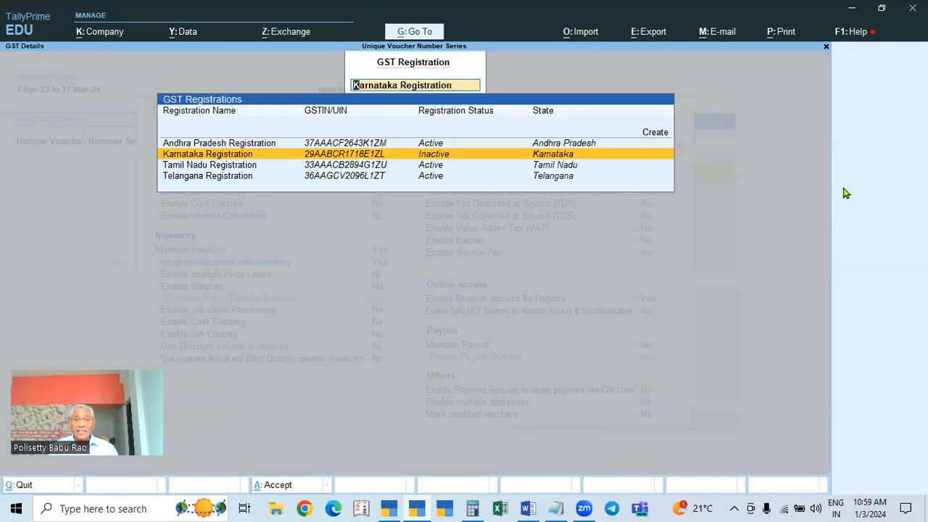
# Try to set the Karnataka Registration's status back to Active and accept its GST details.
pyautogui.press('Return')
pyautogui.press('Up')
pyautogui.press('Return')
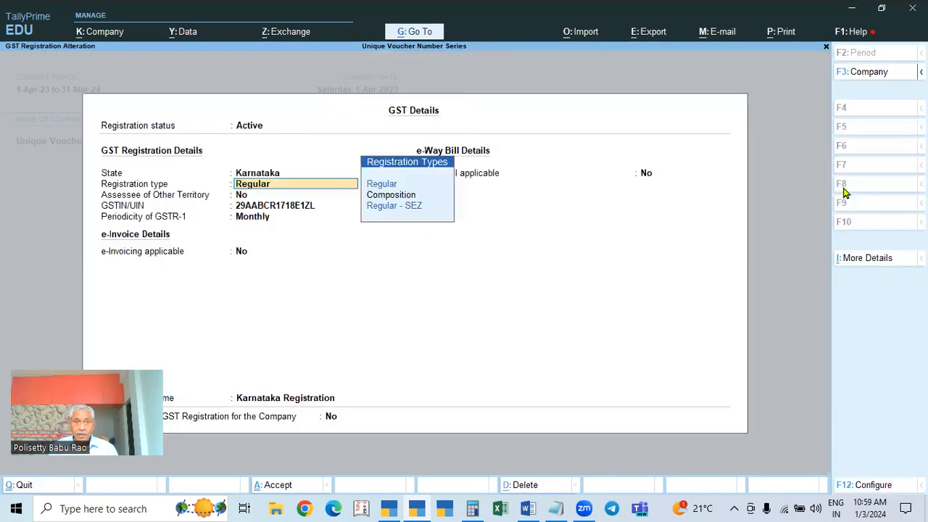
pyautogui.hotkey('ctrl', 'a')
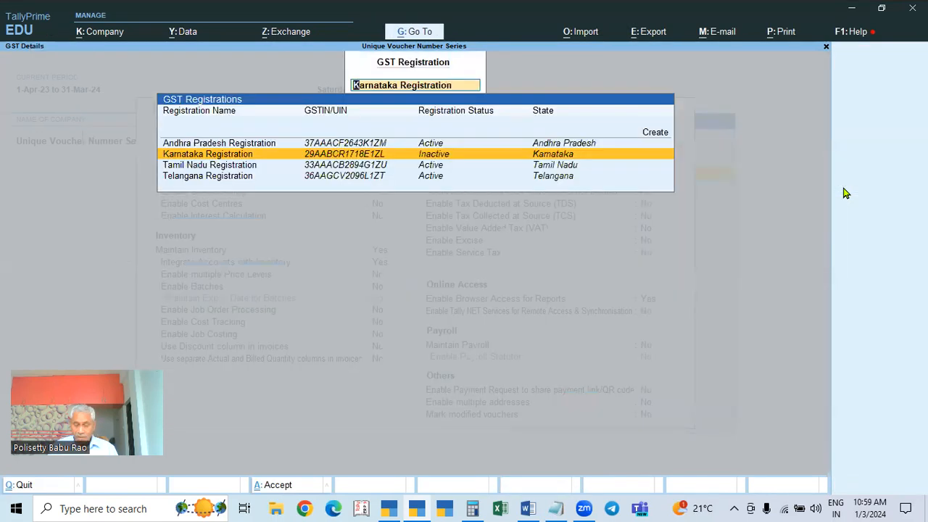
# Reopen the Karnataka Registration, check its status and accept the details with Inactive kept.
pyautogui.press('Return')
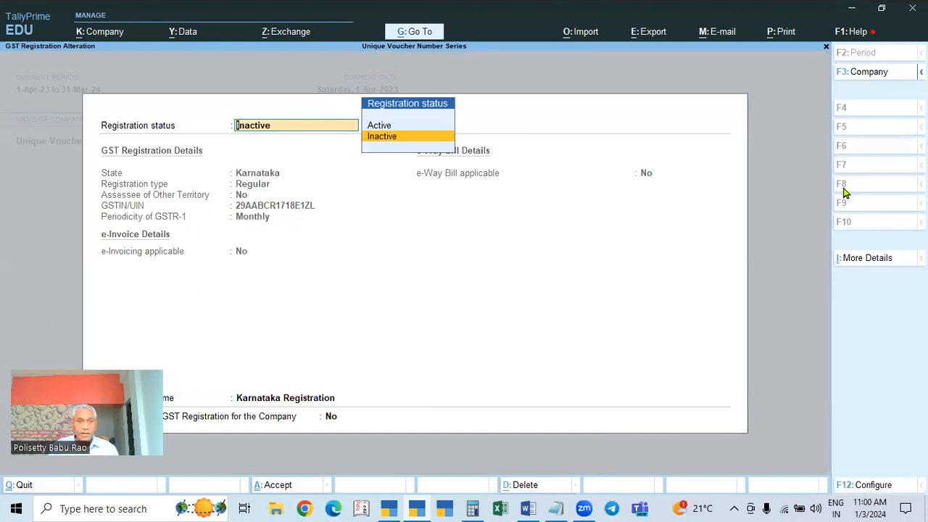
pyautogui.press('Return')
pyautogui.press('Return')
pyautogui.press('Return')
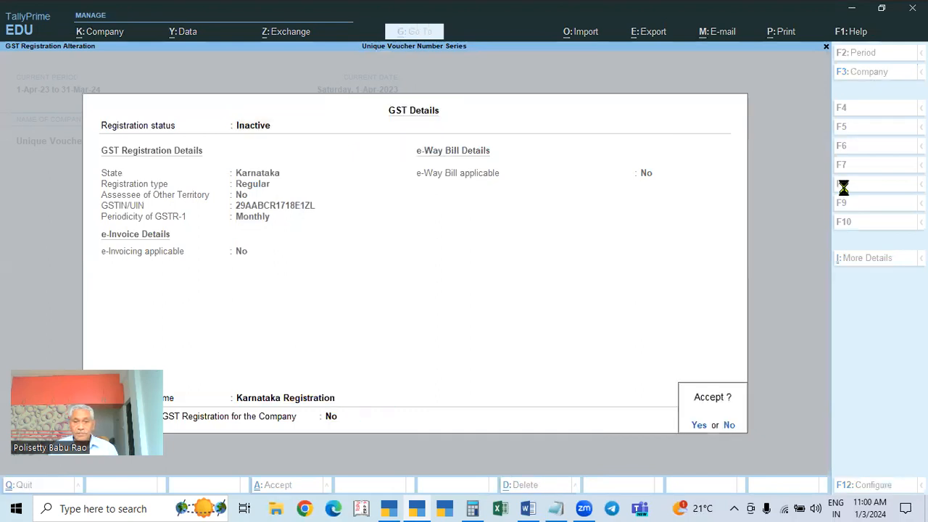
pyautogui.press('Return')
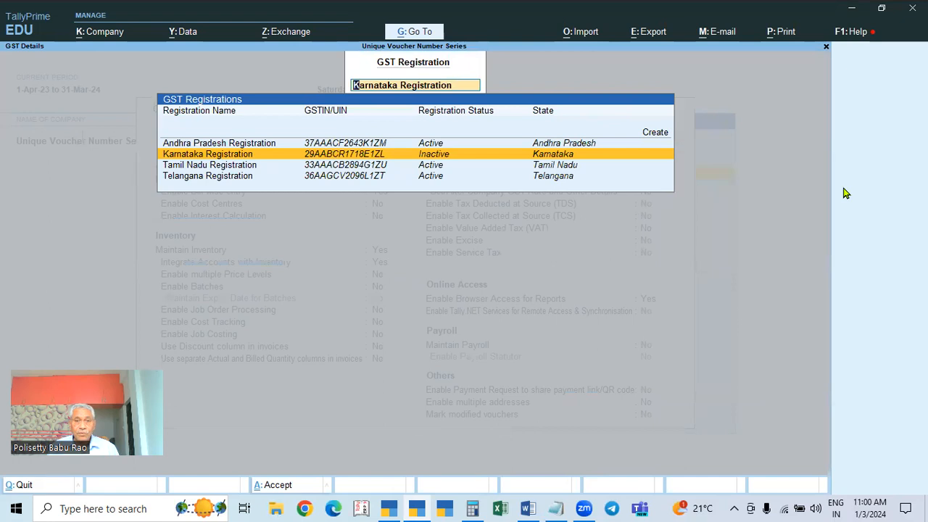
pyautogui.press('BackSpace')
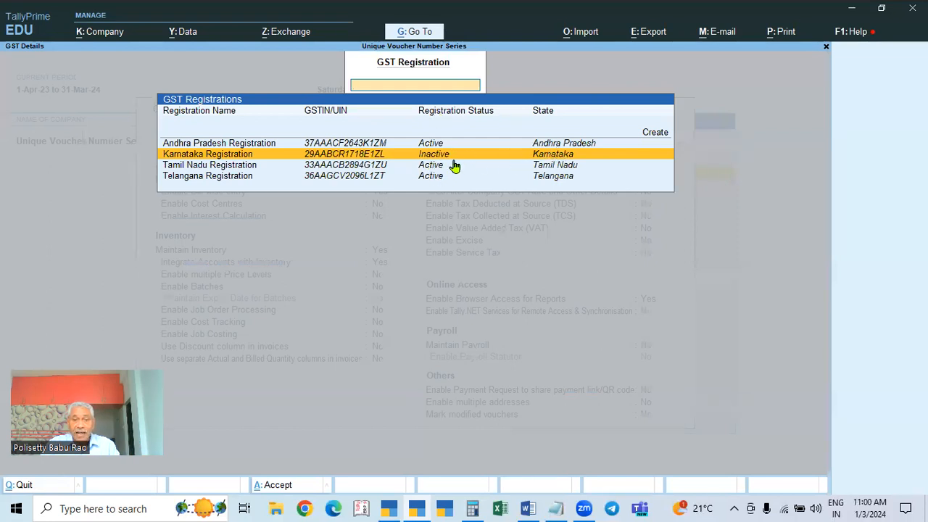
pyautogui.press('Escape')
pyautogui.press('Up')
pyautogui.press('Return')
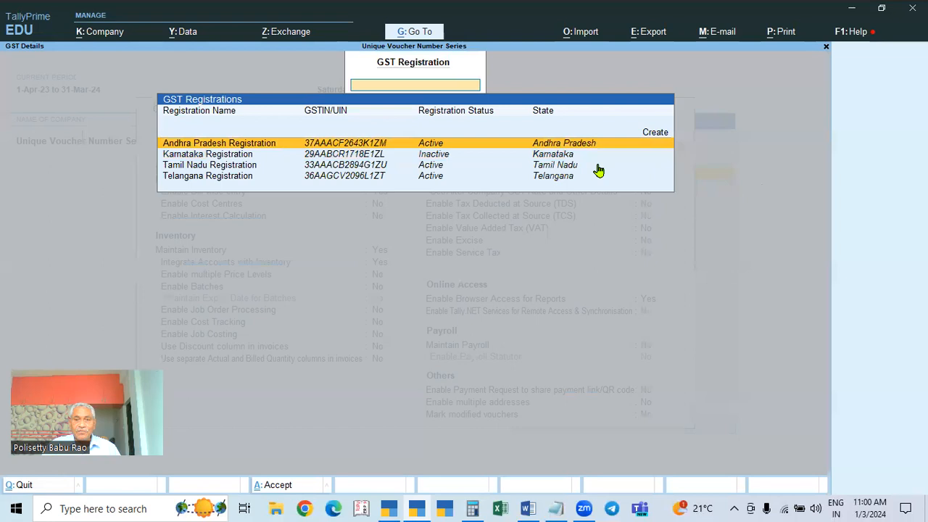
# Try again to switch the Karnataka Registration to Active, stepping through all of its GST details before accepting.
pyautogui.click(572, 159)
pyautogui.press('Up')
pyautogui.press('Return')
pyautogui.press('Return')
pyautogui.press('Return')
pyautogui.press('Return')
pyautogui.press('Return')
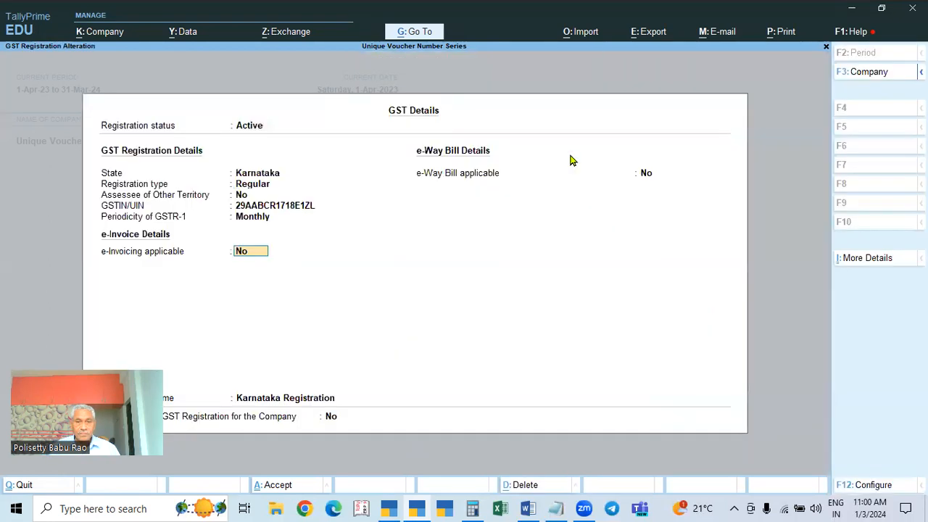
pyautogui.press('Return')
pyautogui.press('Return')
pyautogui.press('Return')
pyautogui.press('Return')
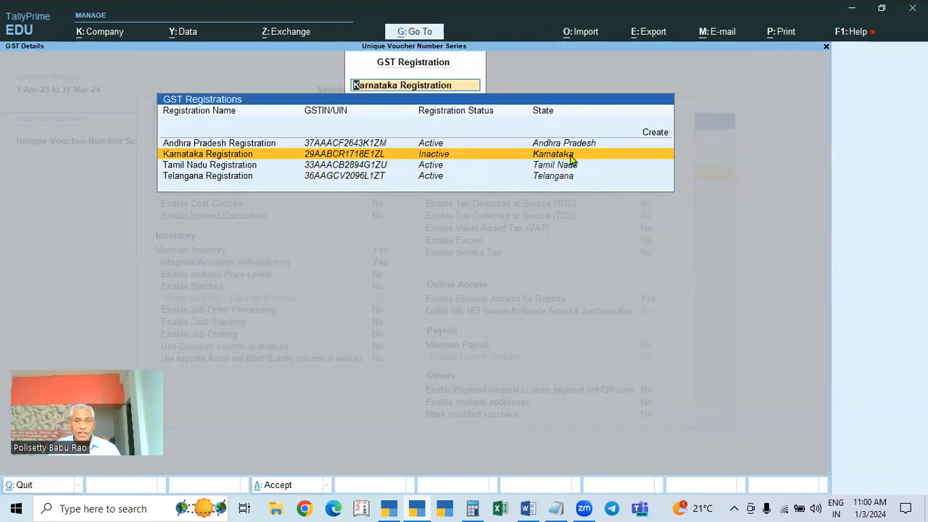
# Review the Karnataka Registration's GST details once more and exit the company features to the Gateway of Tally.
pyautogui.press('Return')
pyautogui.press('Return')
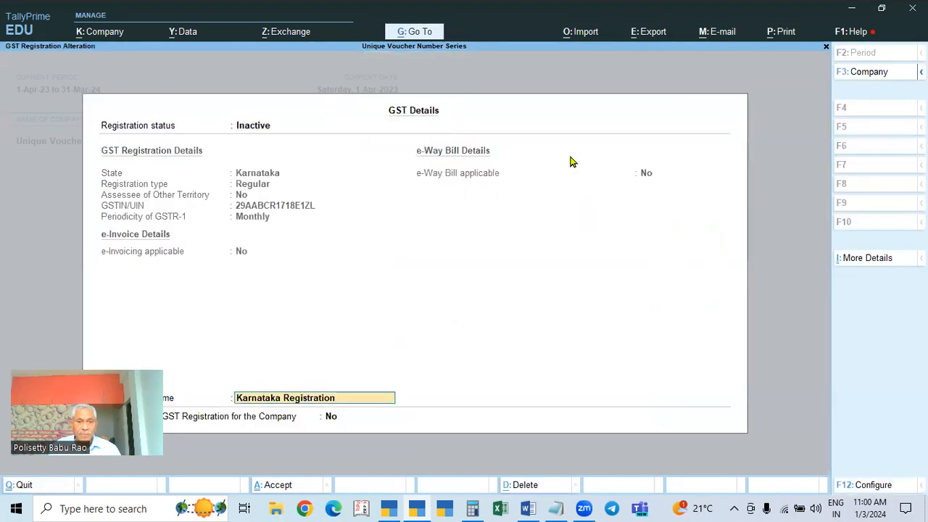
pyautogui.press('Return')
pyautogui.press('Return')
pyautogui.press('Return')
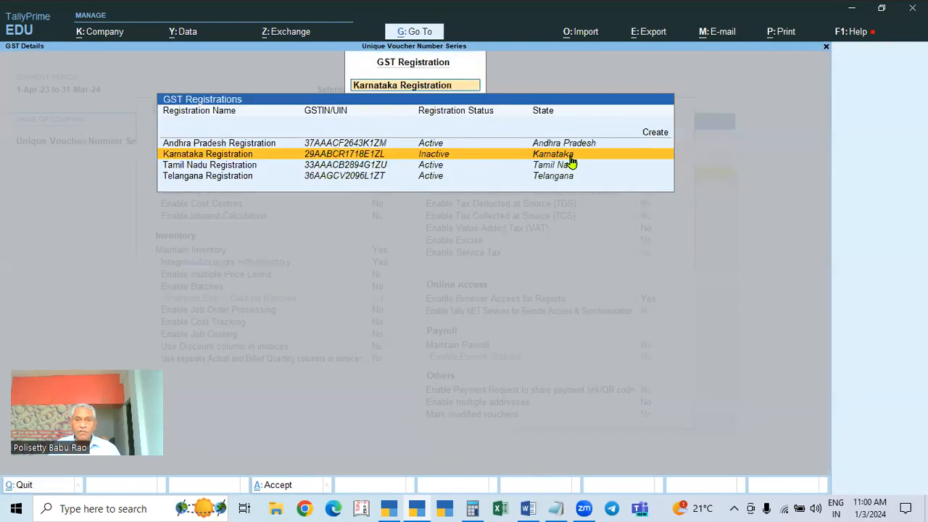
pyautogui.press('Escape')
pyautogui.press('Escape')
pyautogui.press('Escape')
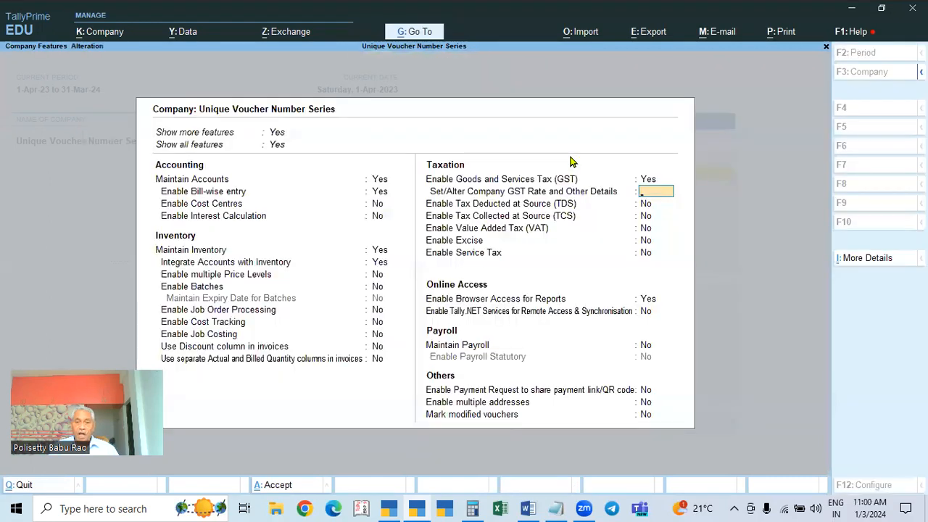
pyautogui.press('Escape')
pyautogui.press('Return')
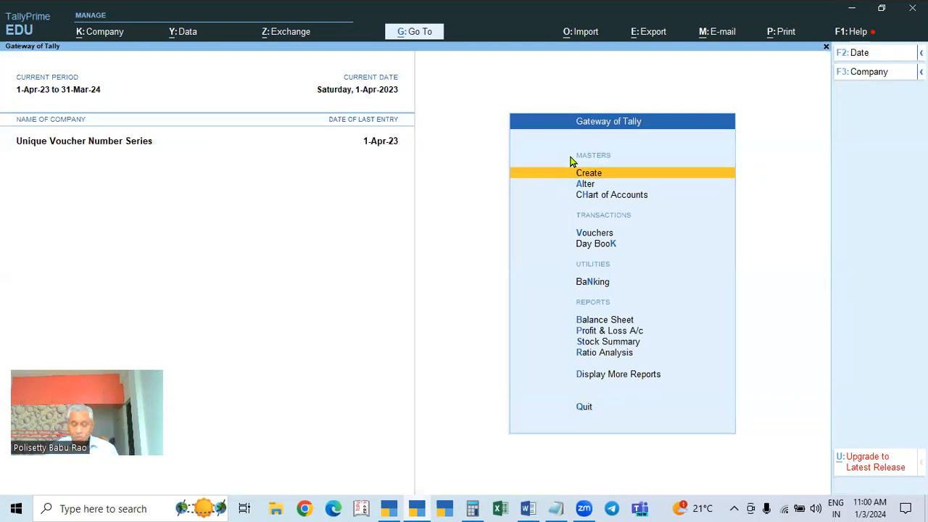
# Start a Sales voucher under the Karnataka Registration using the KA series and the System Default voucher number.
pyautogui.press('Down')
pyautogui.press('Down')
pyautogui.press('Down')
pyautogui.press('Down')
pyautogui.press('Up')
pyautogui.press('Return')
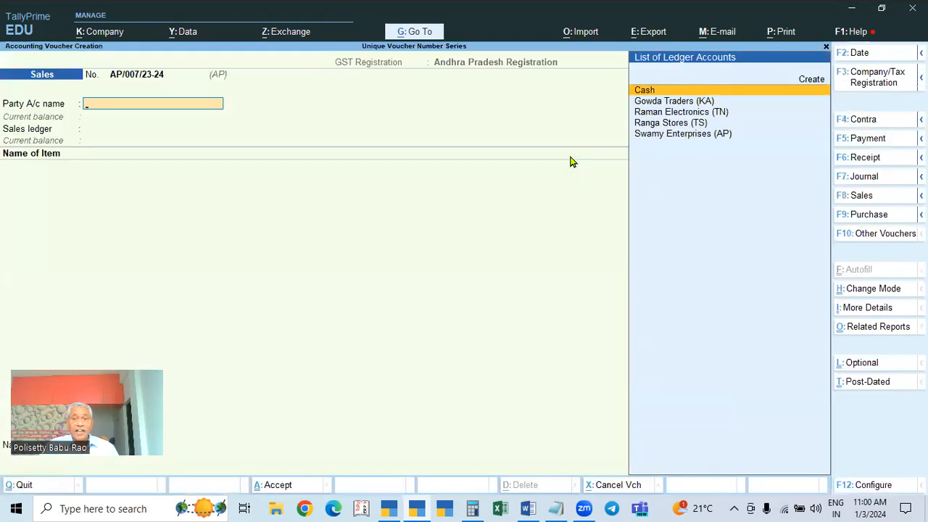
pyautogui.click(881, 77)
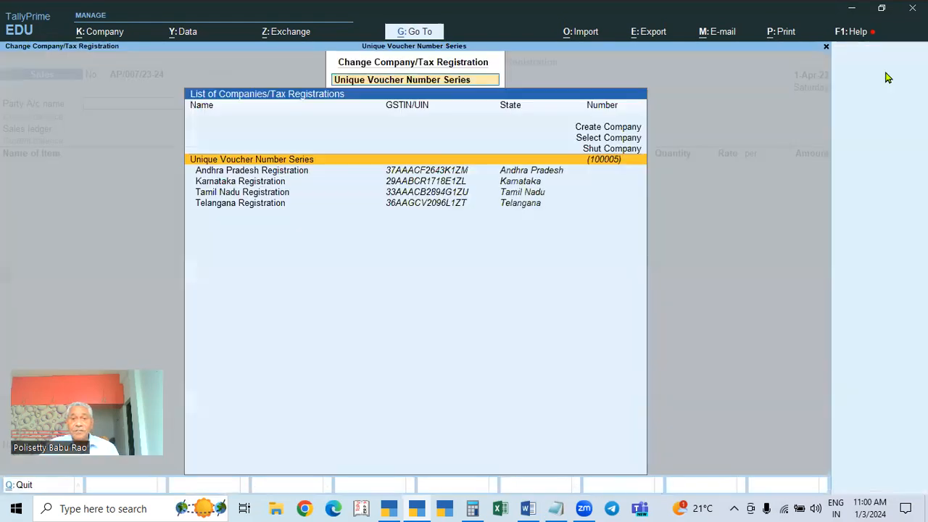
pyautogui.click(513, 185)
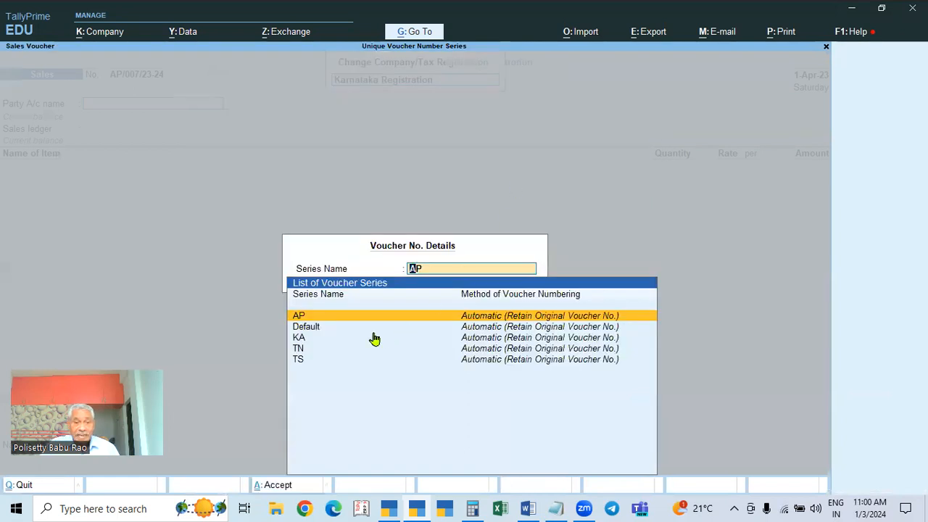
pyautogui.click(301, 342)
pyautogui.click(301, 342)
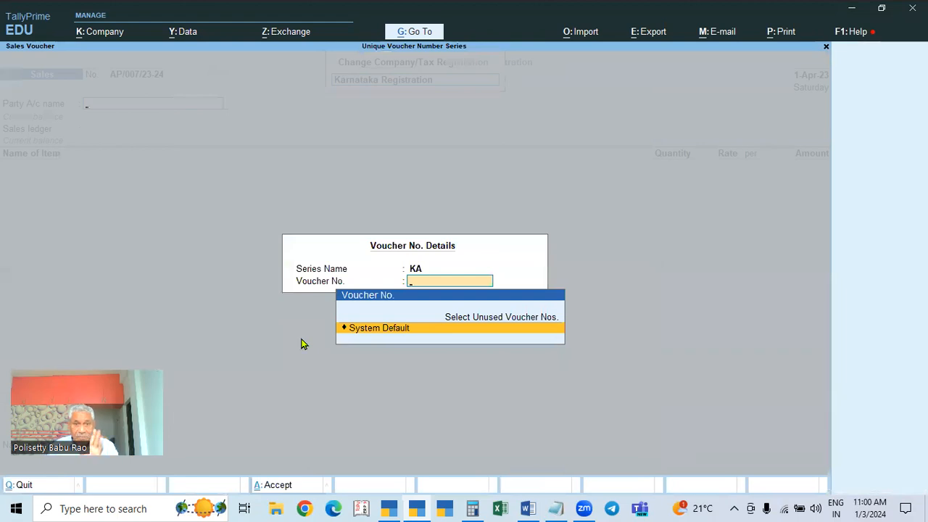
pyautogui.press('Return')
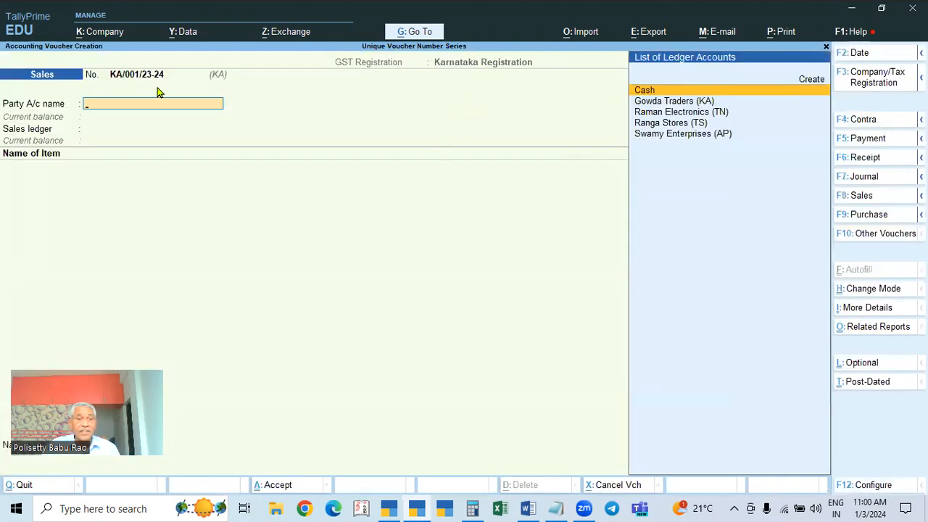
# Set the voucher's party account to Cash and its sales ledger to Sales.
pyautogui.press('Return')
pyautogui.hotkey('ctrl', 'a')
pyautogui.press('Return')
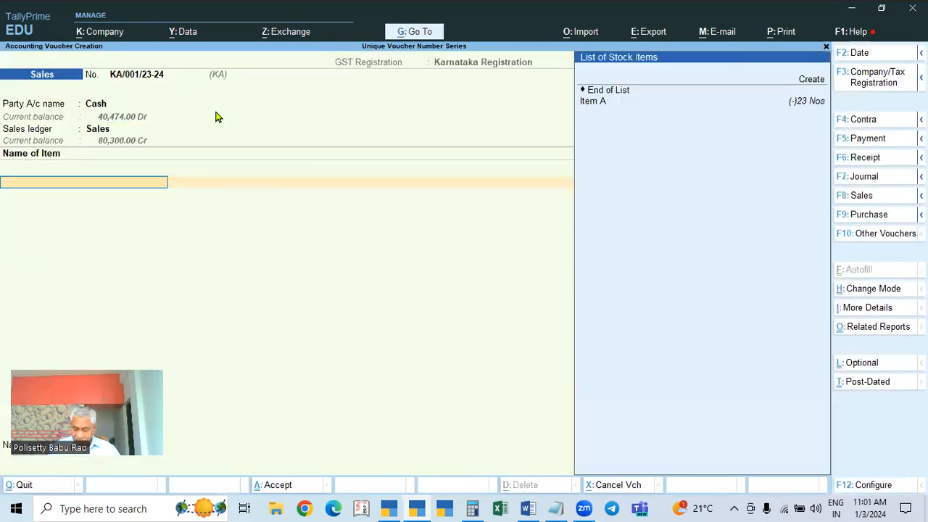
# Add Item A to the voucher with a quantity of 1 Nos at a rate of 3,500.00.
pyautogui.press('Return')
pyautogui.write('1')
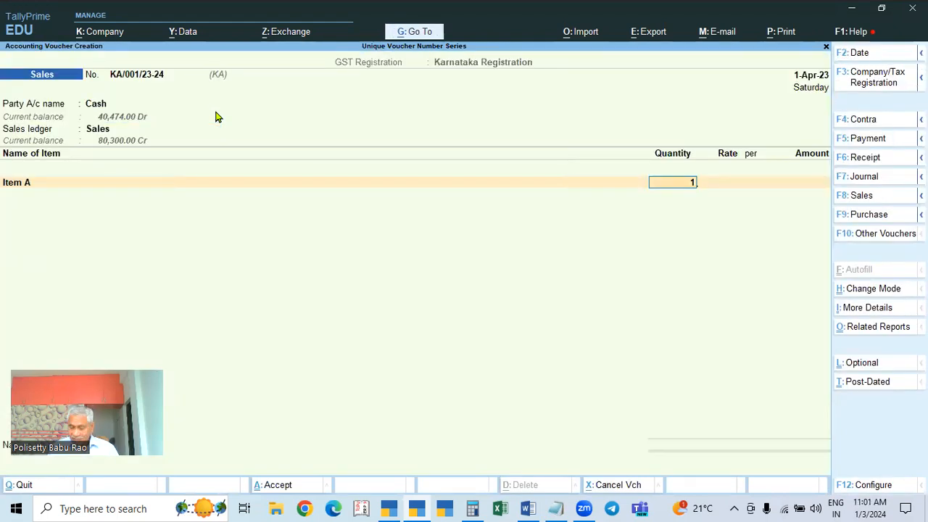
pyautogui.press('Return')
pyautogui.press('Return')
pyautogui.press('Return')
pyautogui.press('Return')
pyautogui.press('Return')
pyautogui.press('Return')
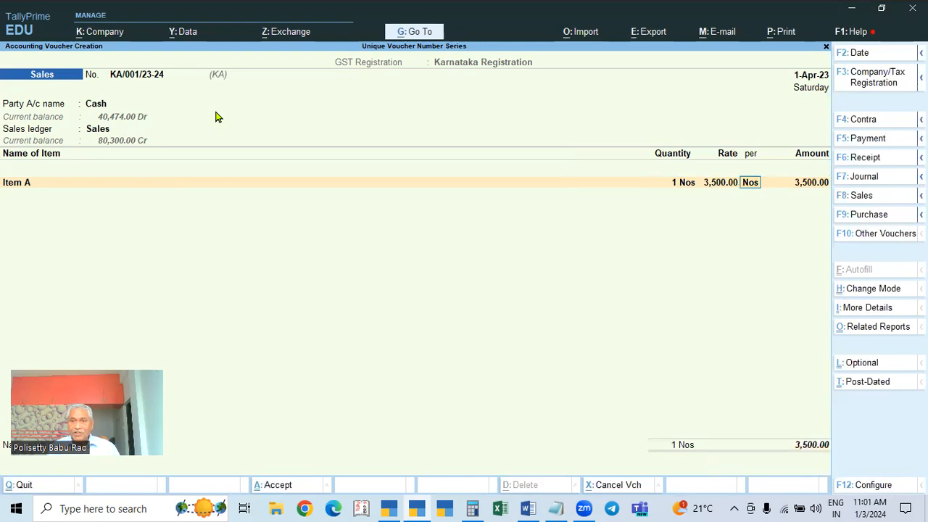
pyautogui.press('Return')
pyautogui.press('Return')
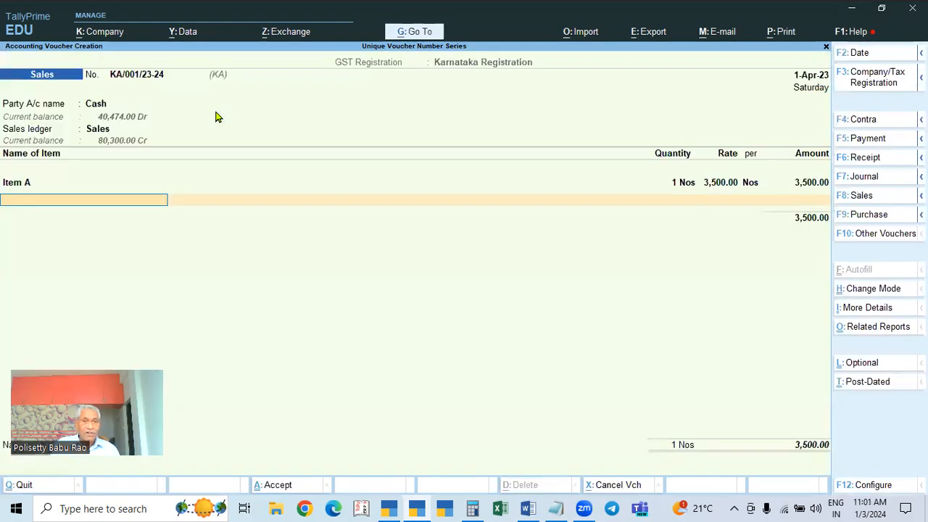
# Add the CGST and SGST ledgers below Item A and accept the Cash sales voucher.
pyautogui.press('Return')
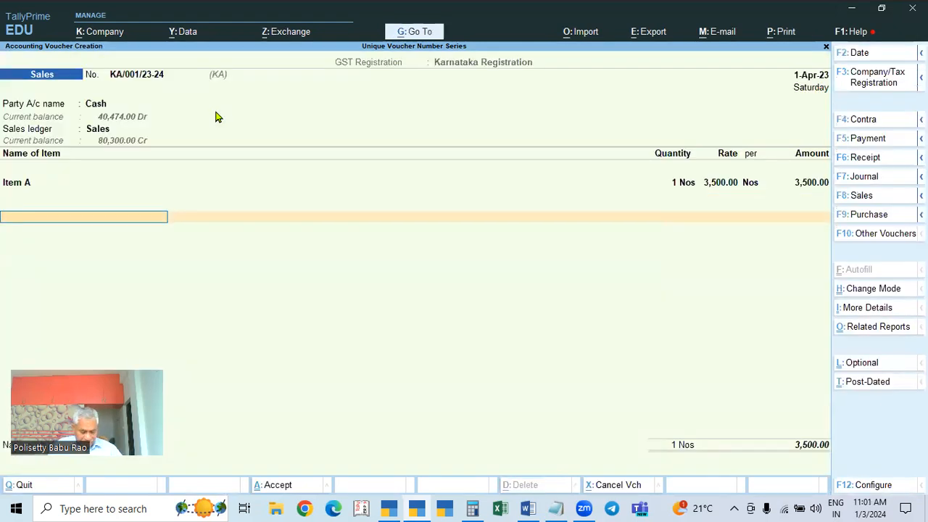
pyautogui.write('CGST')
pyautogui.press('Return')
pyautogui.write('SGST')
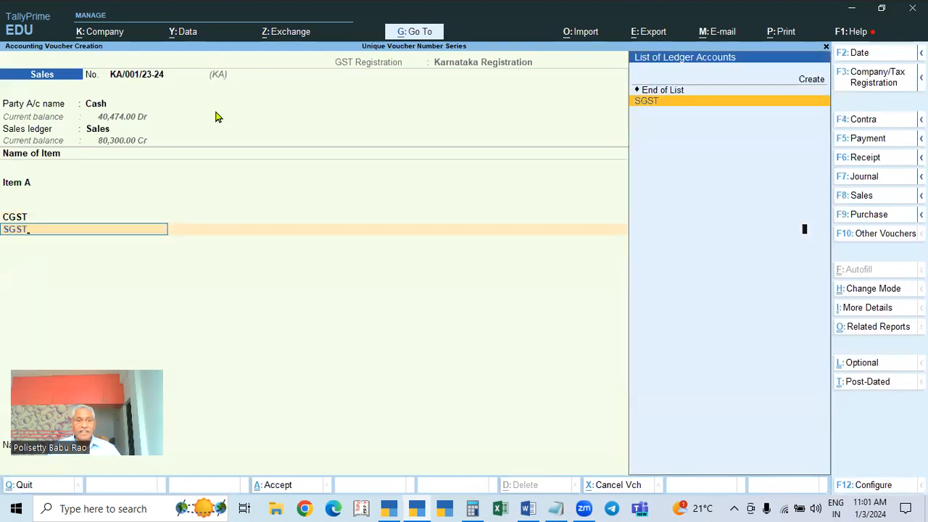
pyautogui.press('Return')
pyautogui.press('Return')
pyautogui.press('Return')
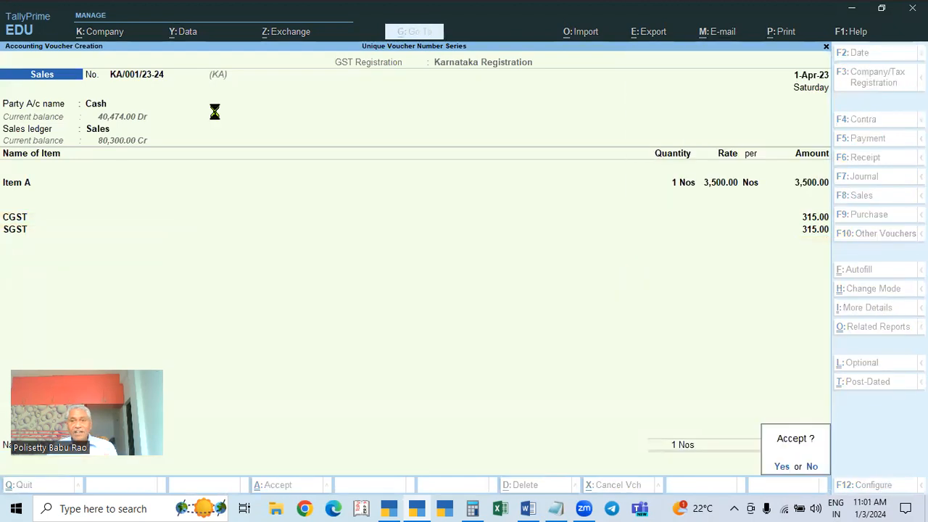
pyautogui.press('Return')
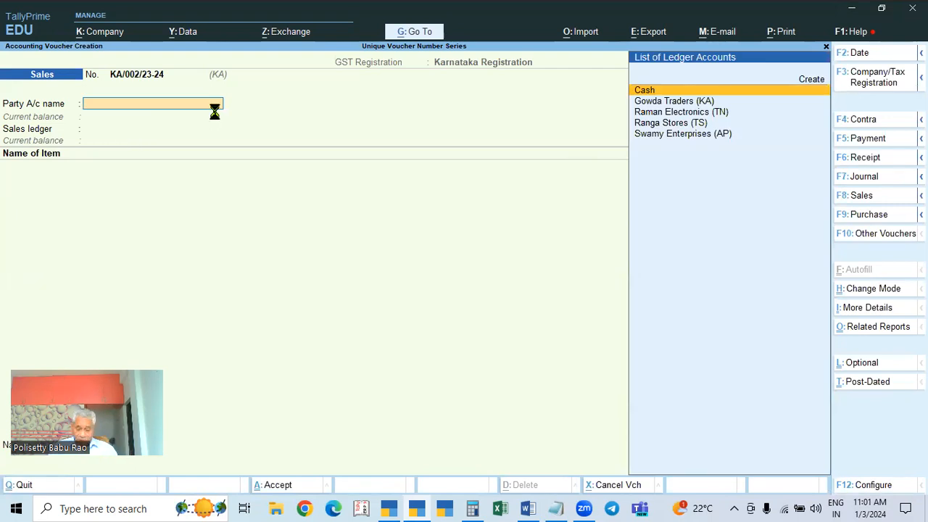
# Date the new Sales voucher 2-Apr-23, with Gowda Traders (KA) as the party account and Sales as the sales ledger.
pyautogui.press('F2')
pyautogui.write('2.4')
pyautogui.press('Return')
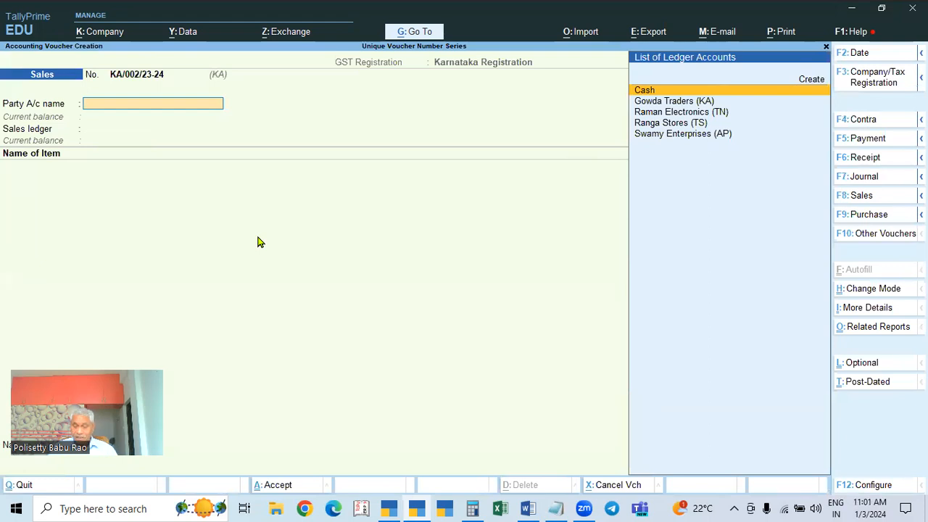
pyautogui.press('Down')
pyautogui.press('Down')
pyautogui.press('Up')
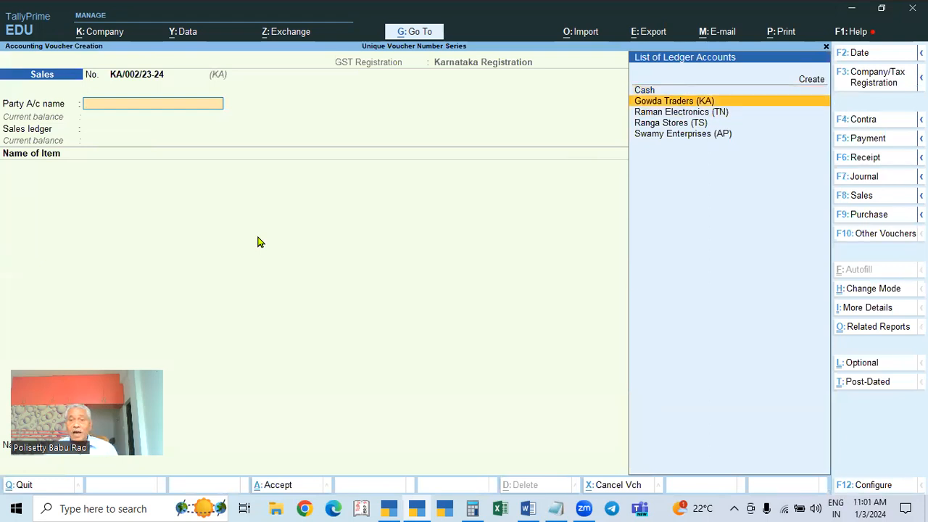
pyautogui.press('Return')
pyautogui.hotkey('ctrl', 'a')
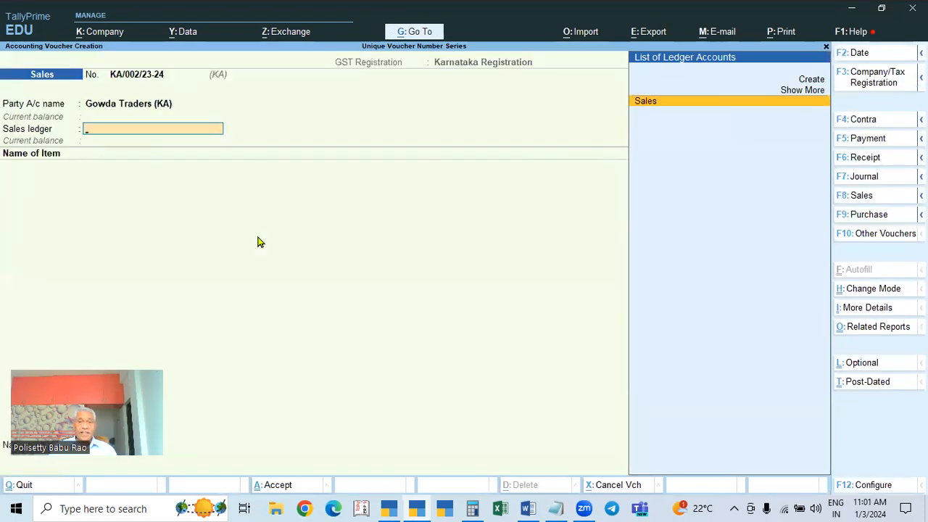
pyautogui.press('Return')
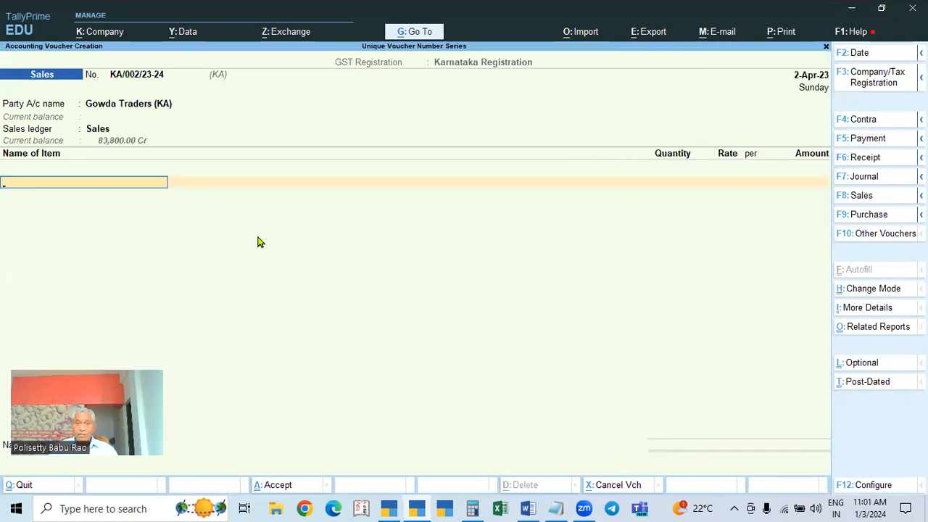
# Add Item A to the Gowda Traders (KA) voucher with a quantity of 1 Nos at a rate of 3,600.00.
pyautogui.press('Down')
pyautogui.press('Return')
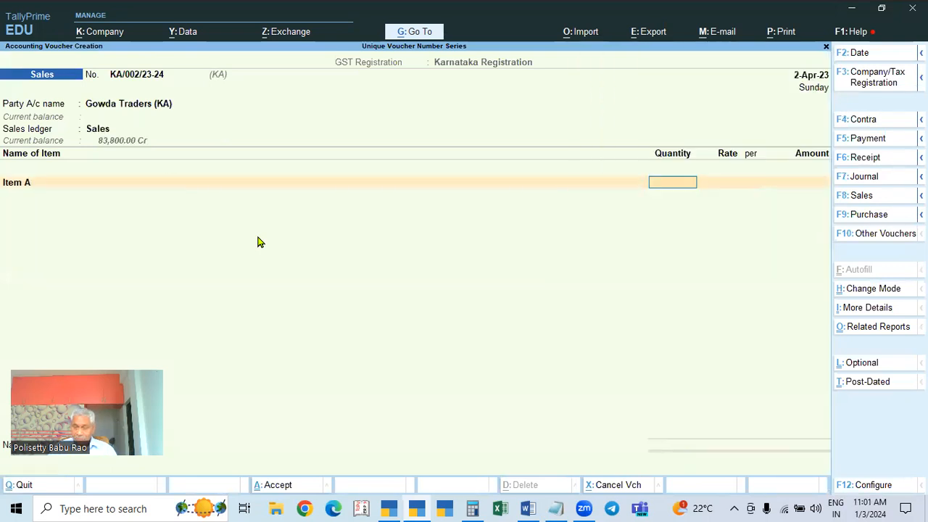
pyautogui.write('1')
pyautogui.press('Return')
pyautogui.write('3,600')
pyautogui.press('Return')
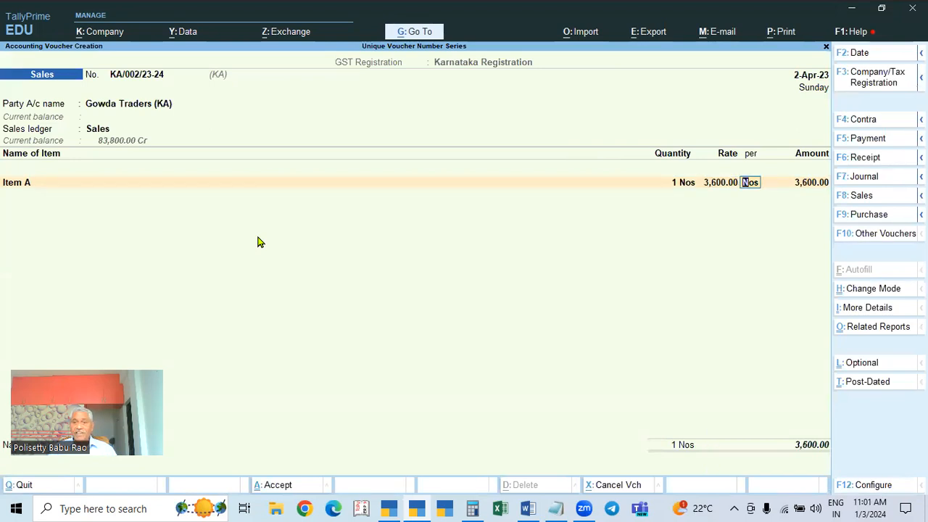
pyautogui.press('Return')
pyautogui.press('Return')
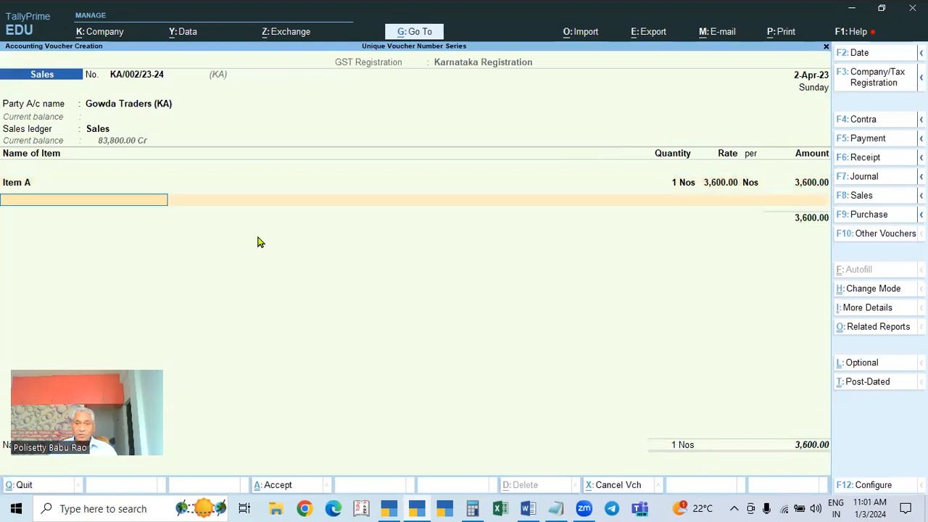
# Recheck the Item A amount, end the item list and add the CGST ledger line to the voucher.
pyautogui.press('BackSpace')
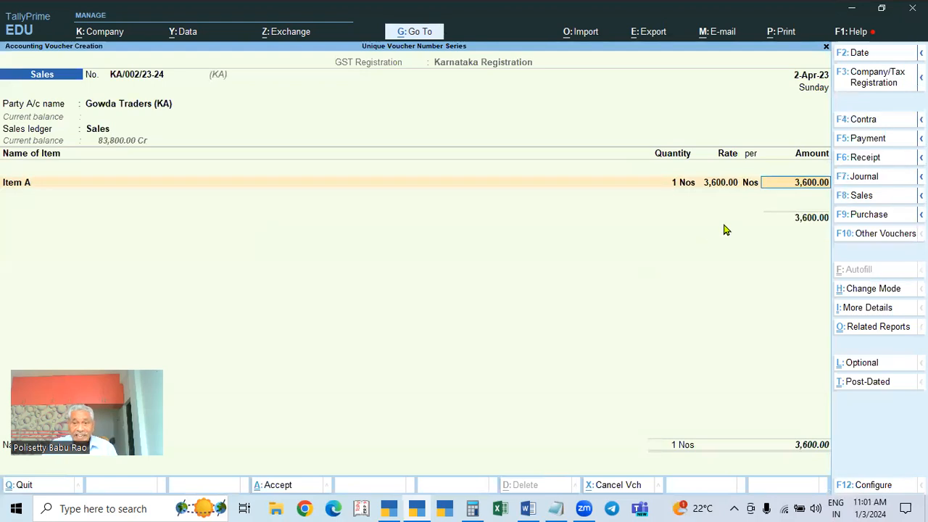
pyautogui.press('Return')
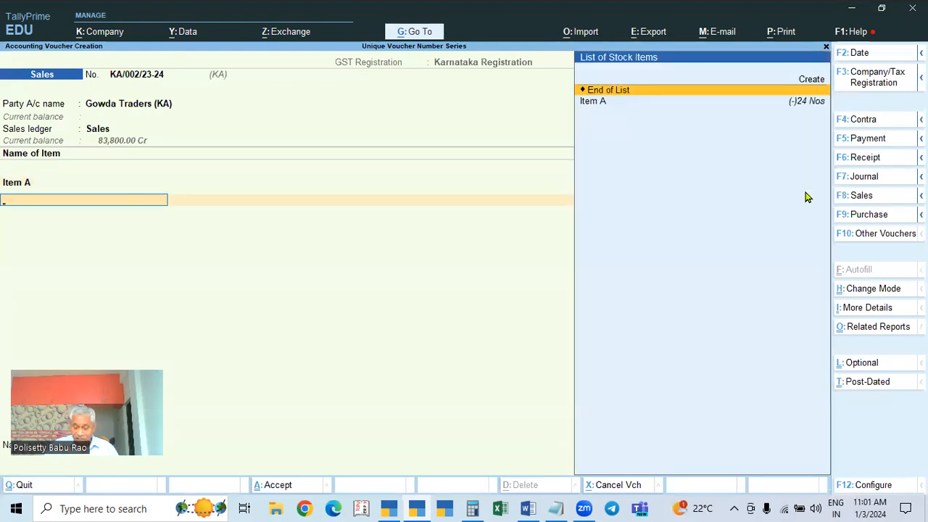
pyautogui.press('BackSpace')
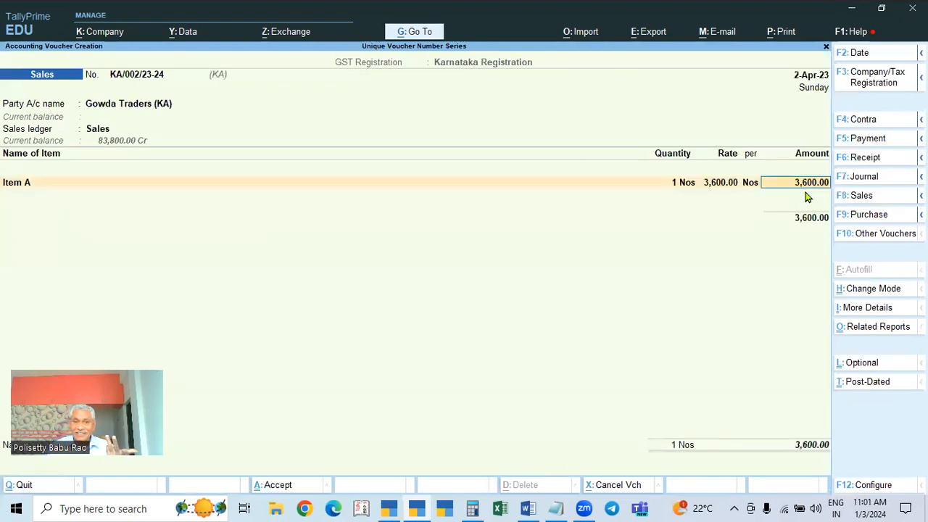
pyautogui.press('Return')
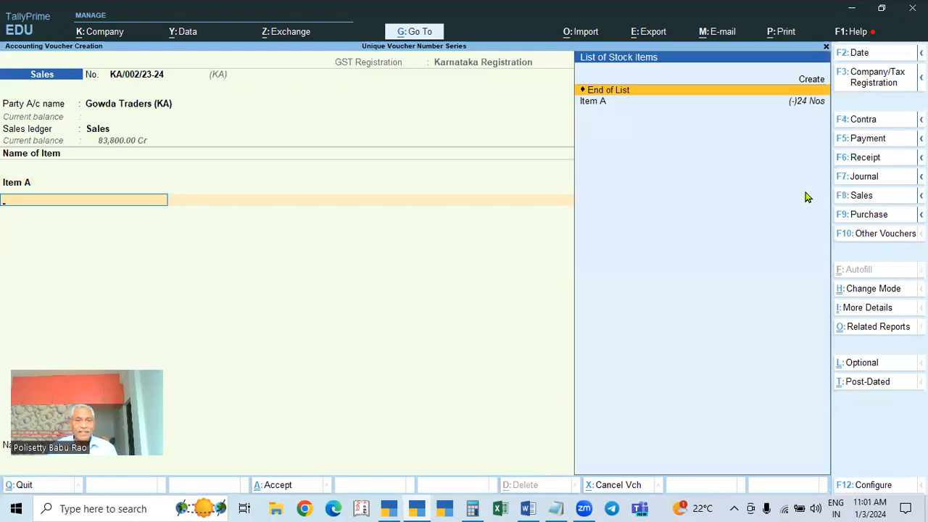
pyautogui.press('Return')
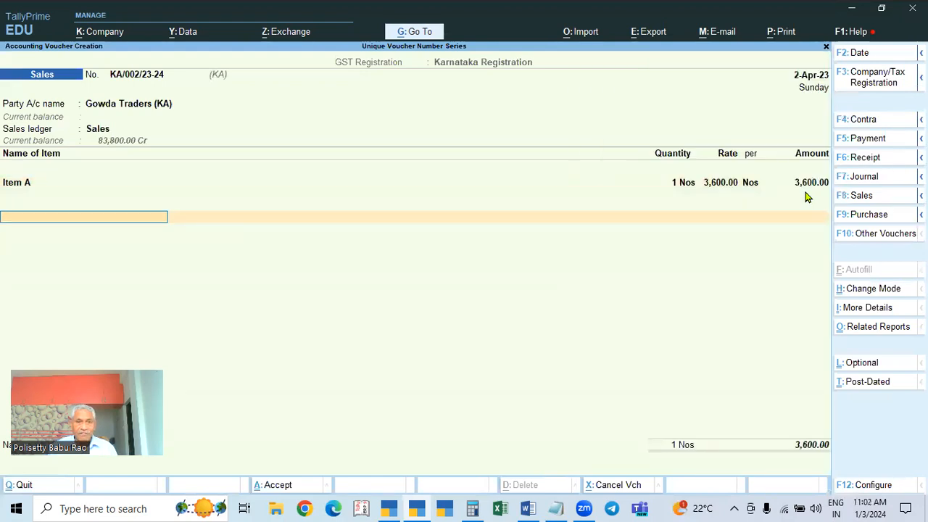
pyautogui.press('Return')
pyautogui.write('CGST')
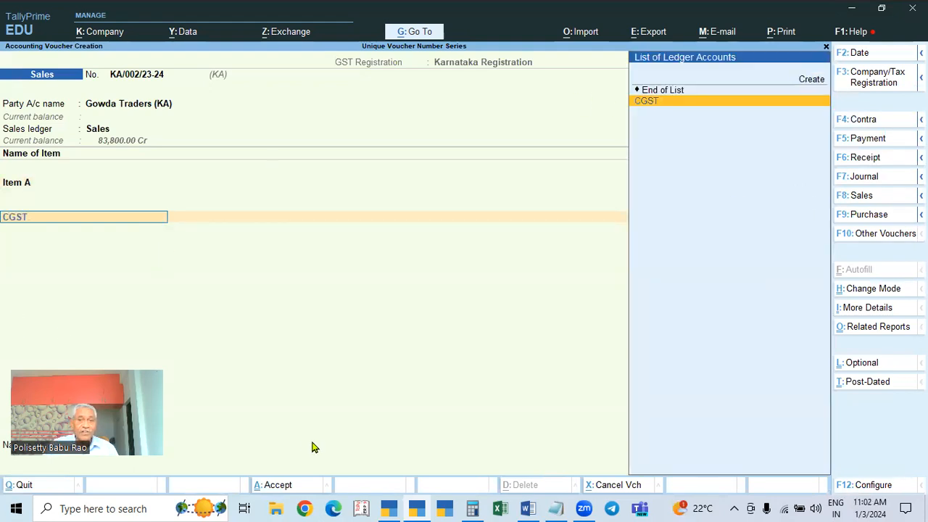
pyautogui.press('Return')
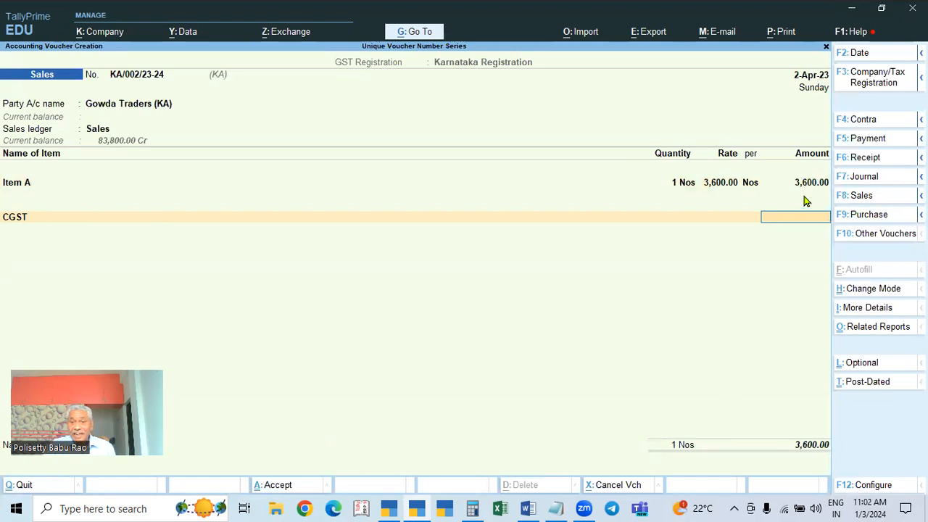
pyautogui.press('Return')
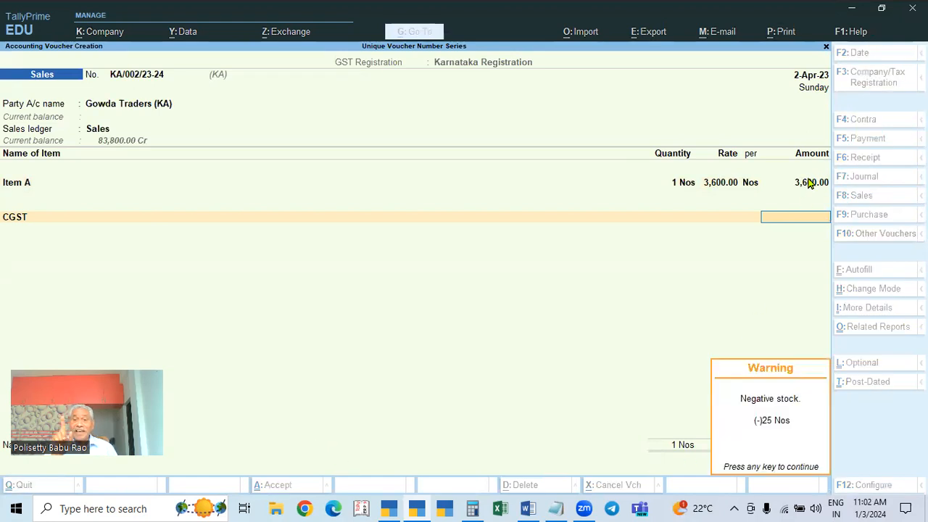
pyautogui.press('Return')
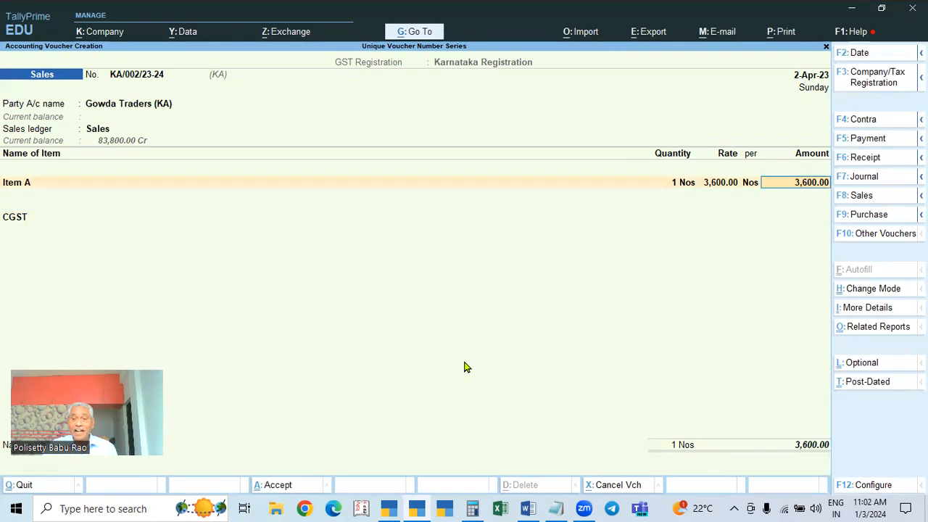
# Save the Gowda Traders (KA) voucher without a CGST amount, allocating 3,600.00 Dr to New Ref KA/002/23-24.
pyautogui.press('Return')
pyautogui.press('Return')
pyautogui.press('Return')
pyautogui.press('Return')
pyautogui.press('Return')
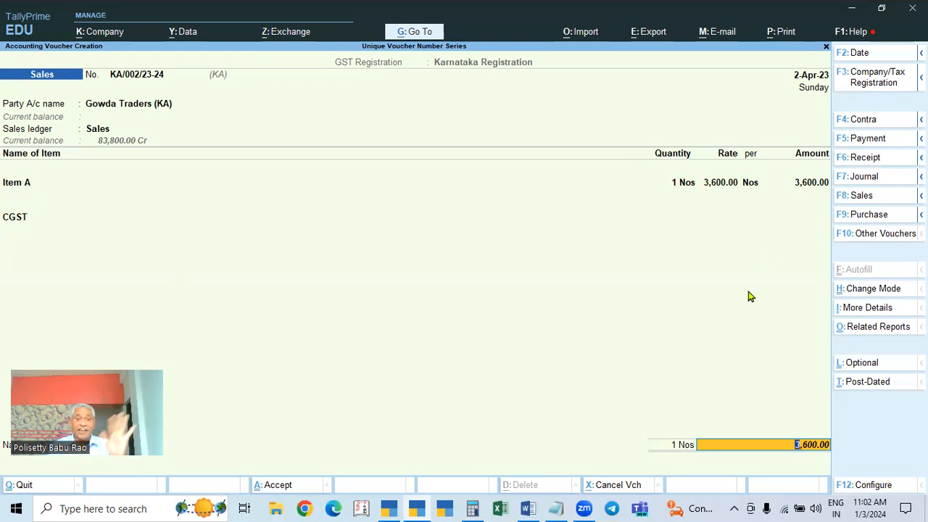
pyautogui.press('Return')
pyautogui.press('Return')
pyautogui.press('Return')
pyautogui.press('Return')
pyautogui.press('Return')
pyautogui.press('Return')
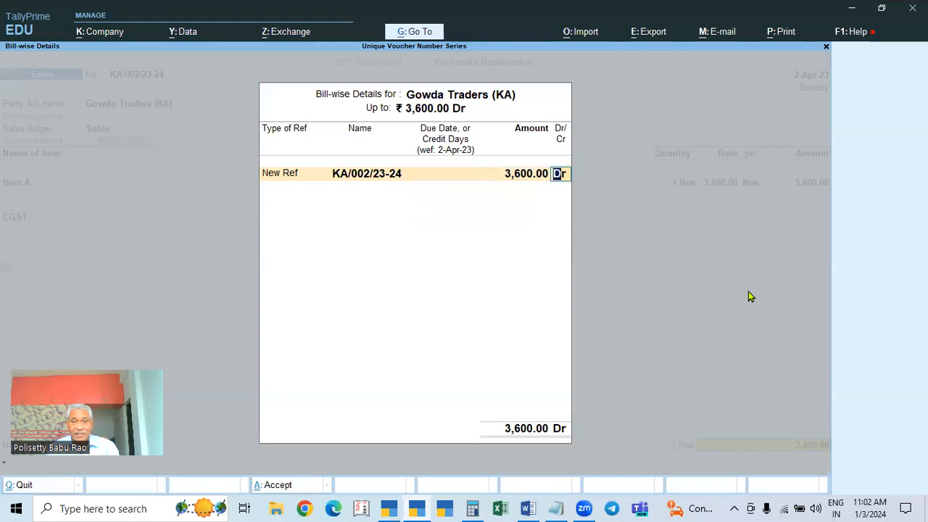
pyautogui.press('Return')
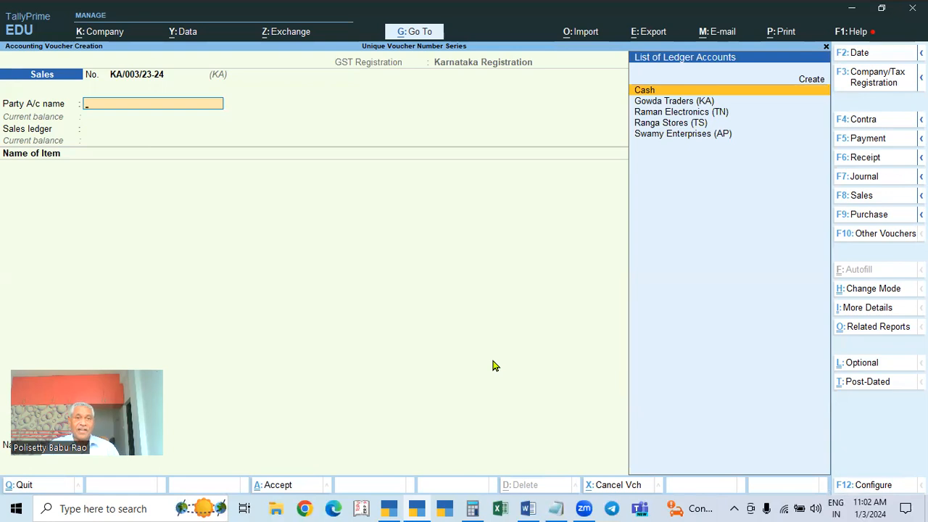
# Leave voucher creation and open the Karnataka Registration's GST details through the company features.
pyautogui.press('Escape')
pyautogui.press('Escape')
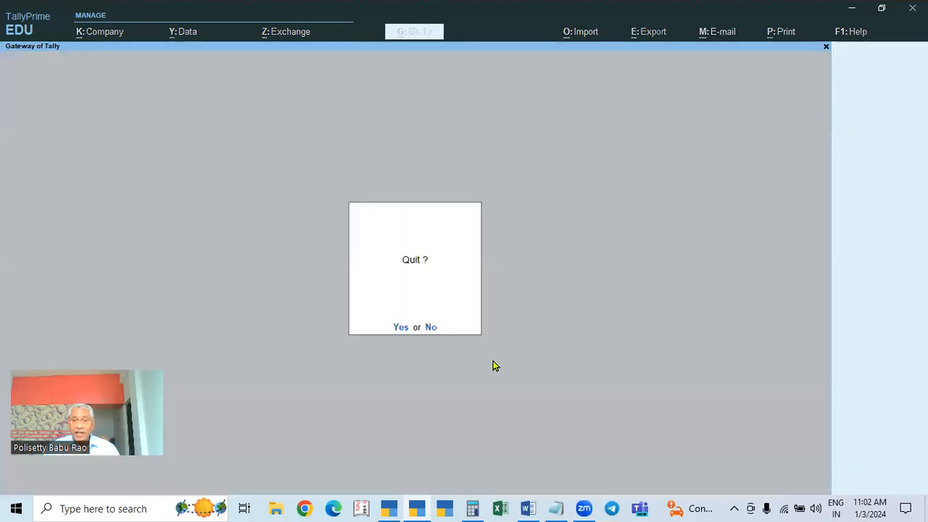
pyautogui.press('Escape')
pyautogui.press('F11')
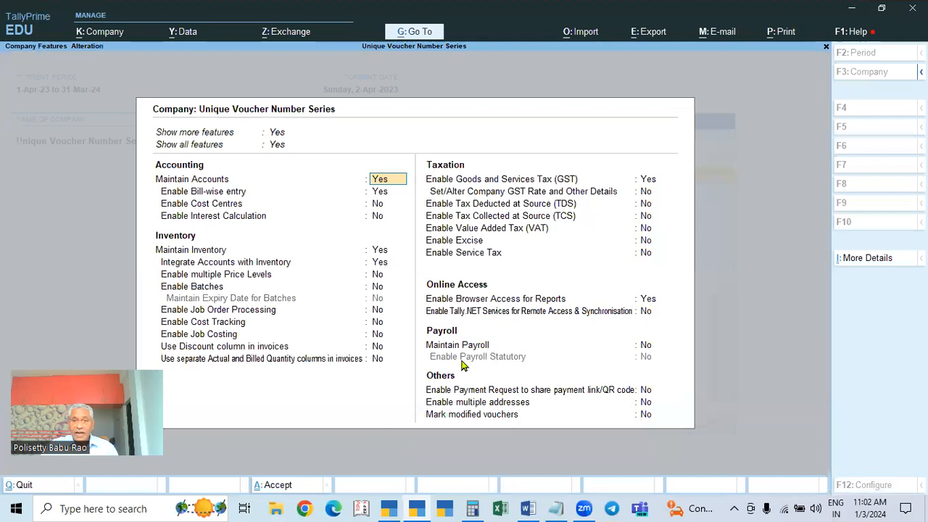
pyautogui.click(647, 179)
pyautogui.press('Return')
pyautogui.press('Down')
pyautogui.press('Return')
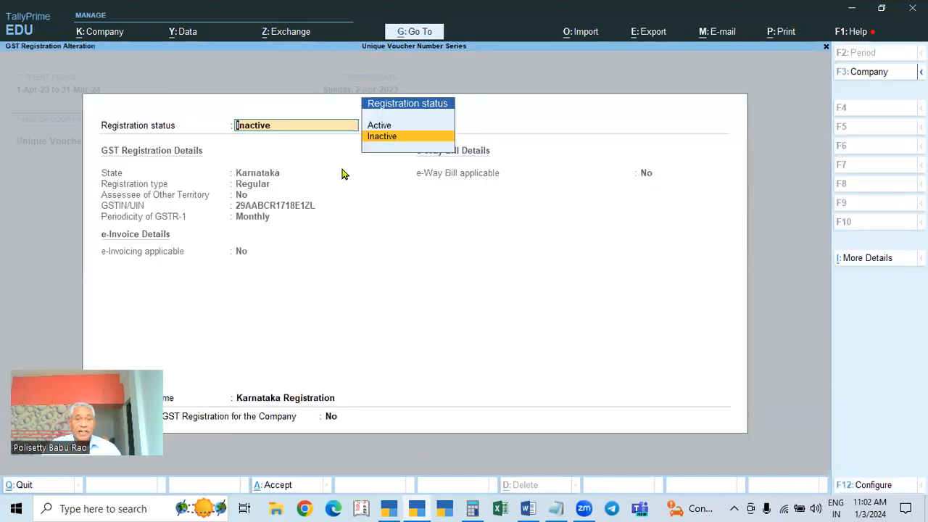
# Try setting the Karnataka Registration's status to Active, and quit the GST details and company features without saving.
pyautogui.click(385, 128)
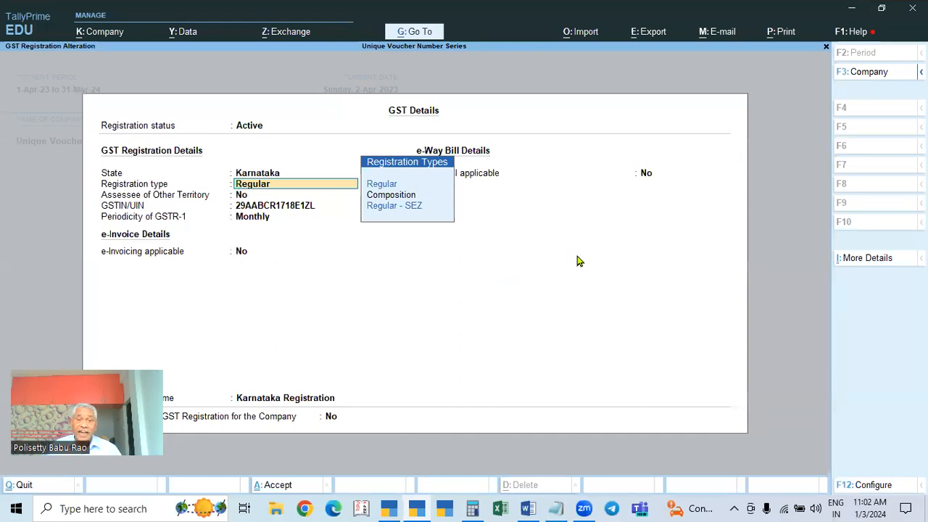
pyautogui.press('BackSpace')
pyautogui.press('Escape')
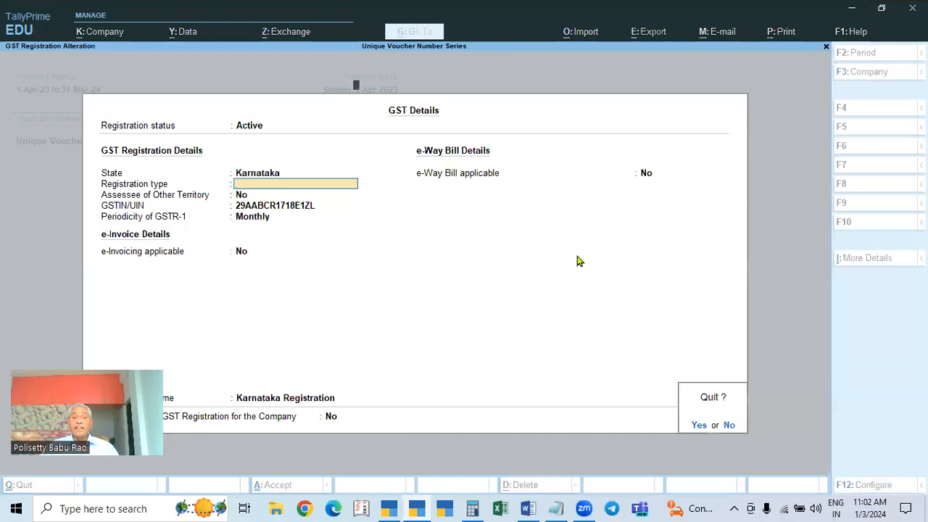
pyautogui.press('y')
pyautogui.press('Escape')
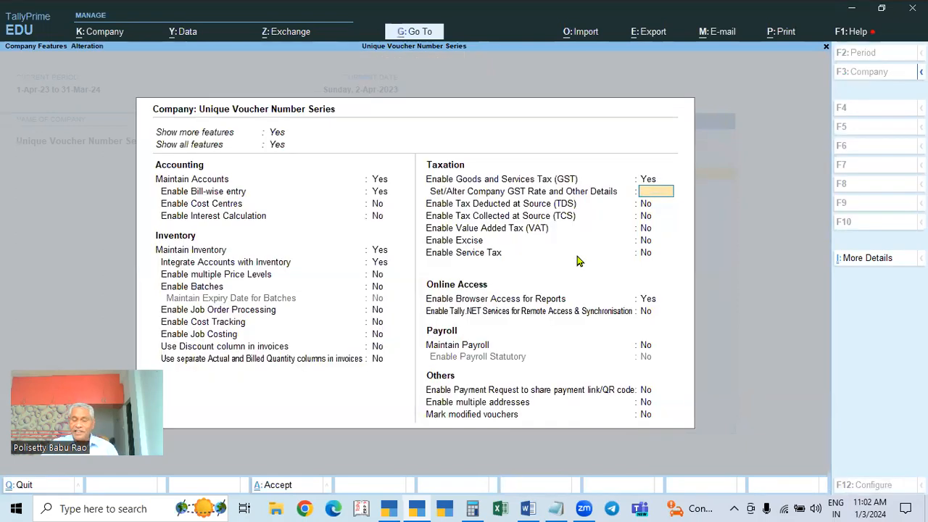
pyautogui.press('Escape')
pyautogui.press('y')
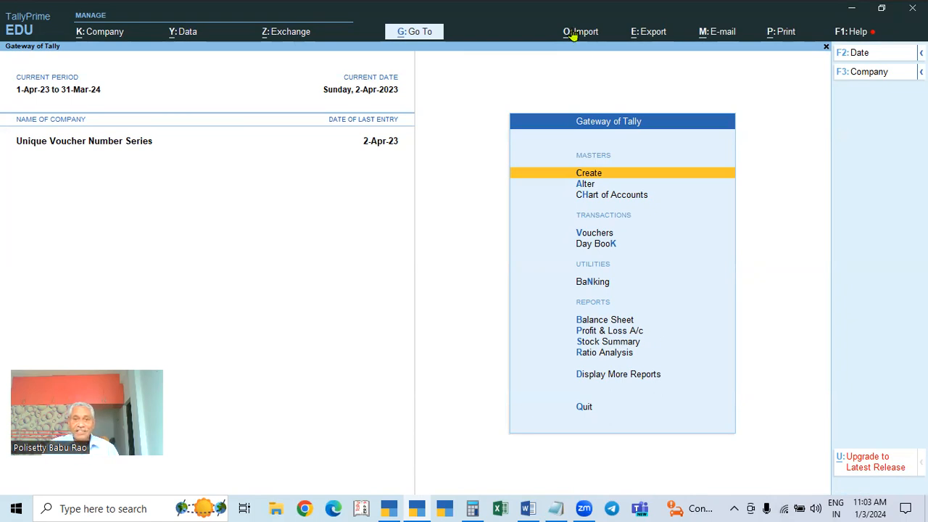
# Switch to the TALLY PRIME FULL SUBJECT document in Word and review the topics listed under Part:5 and Part:6.
pyautogui.click(527, 508)
pyautogui.scroll(-1, 215, 312)
pyautogui.scroll(1, 468, 313)
pyautogui.scroll(1, 466, 307)
pyautogui.scroll(-7, 400, 307)
pyautogui.scroll(-4, 397, 319)
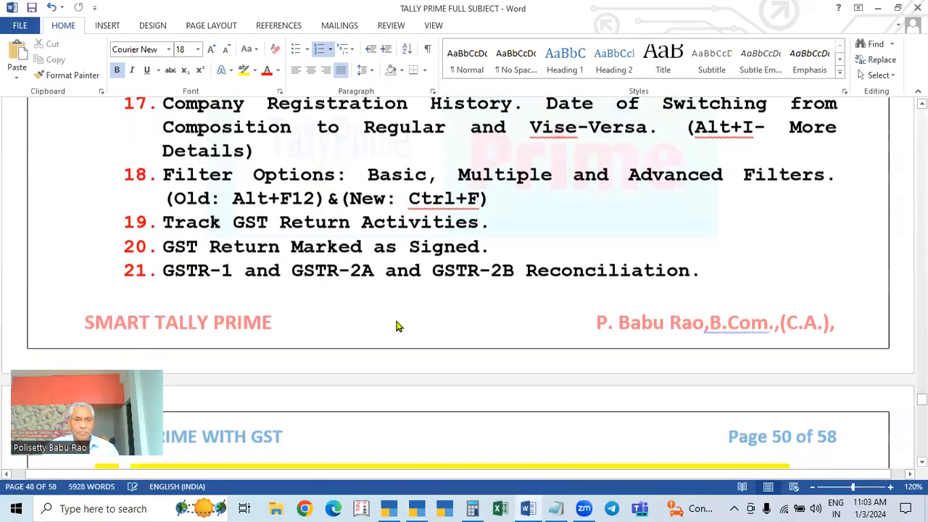
pyautogui.scroll(3, 396, 319)
pyautogui.scroll(4, 397, 319)
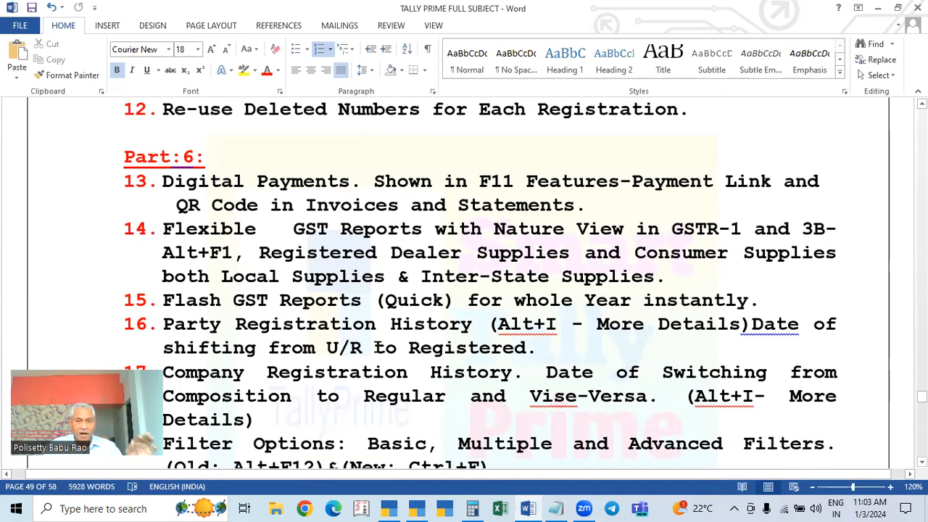
pyautogui.scroll(6, 416, 309)
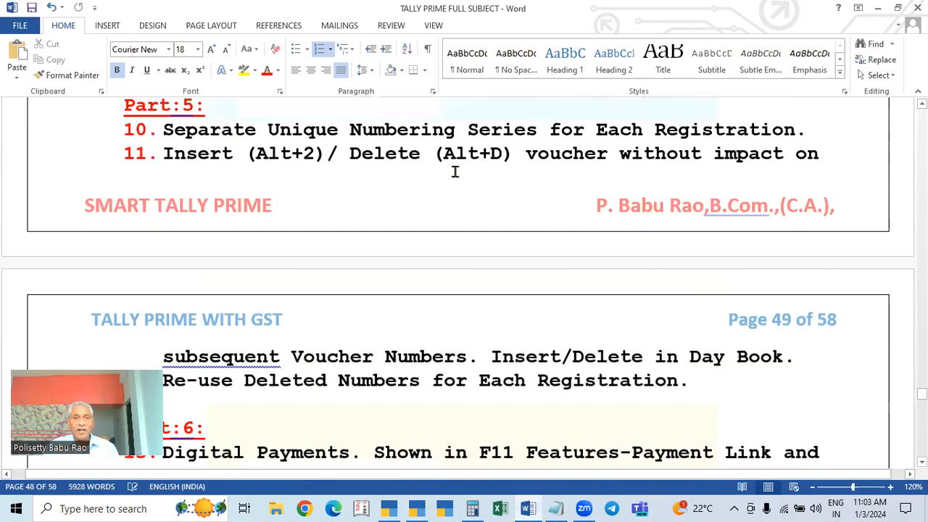